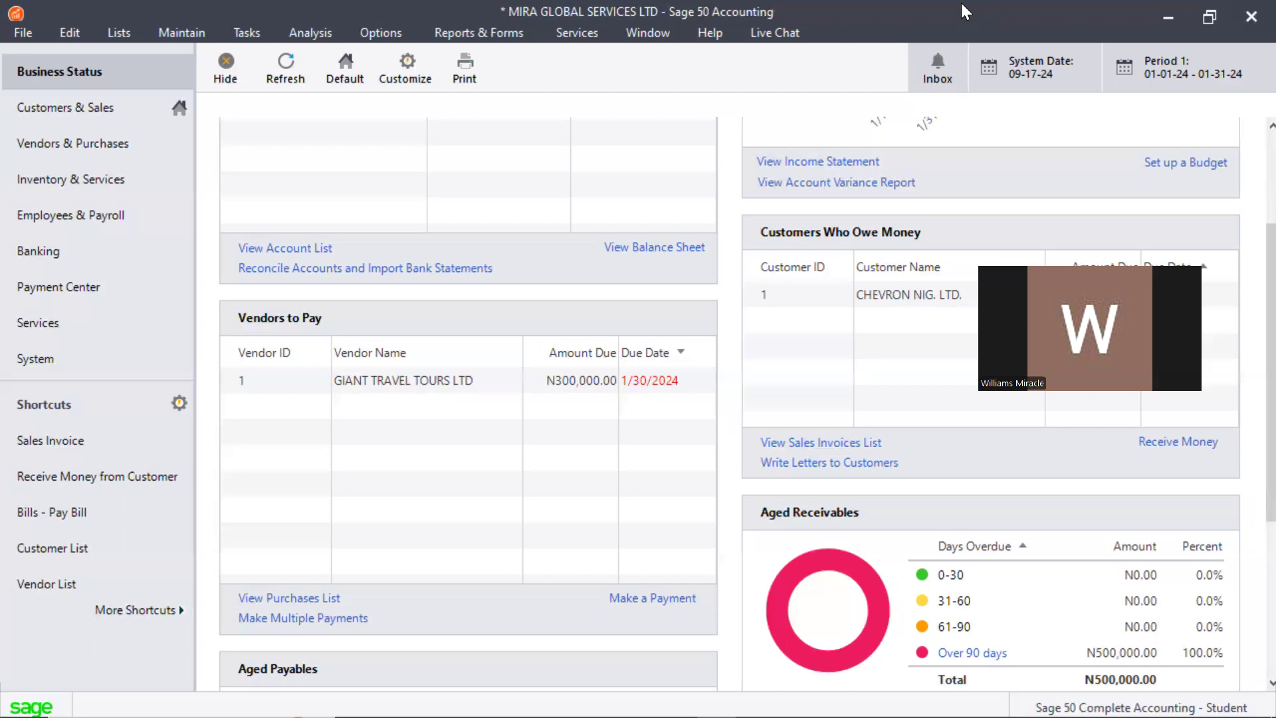
Open the Maintain Inventory Items window and shift it slightly for a clear view of the form
click(195, 35)
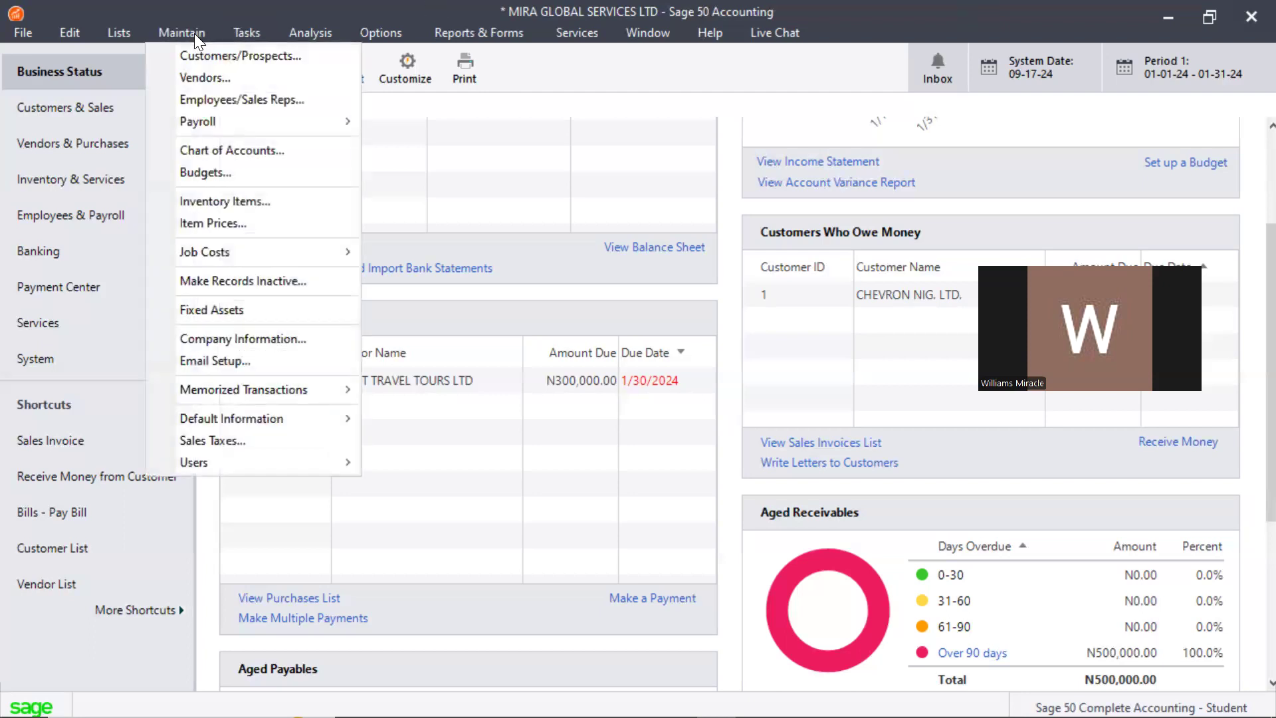
click(237, 203)
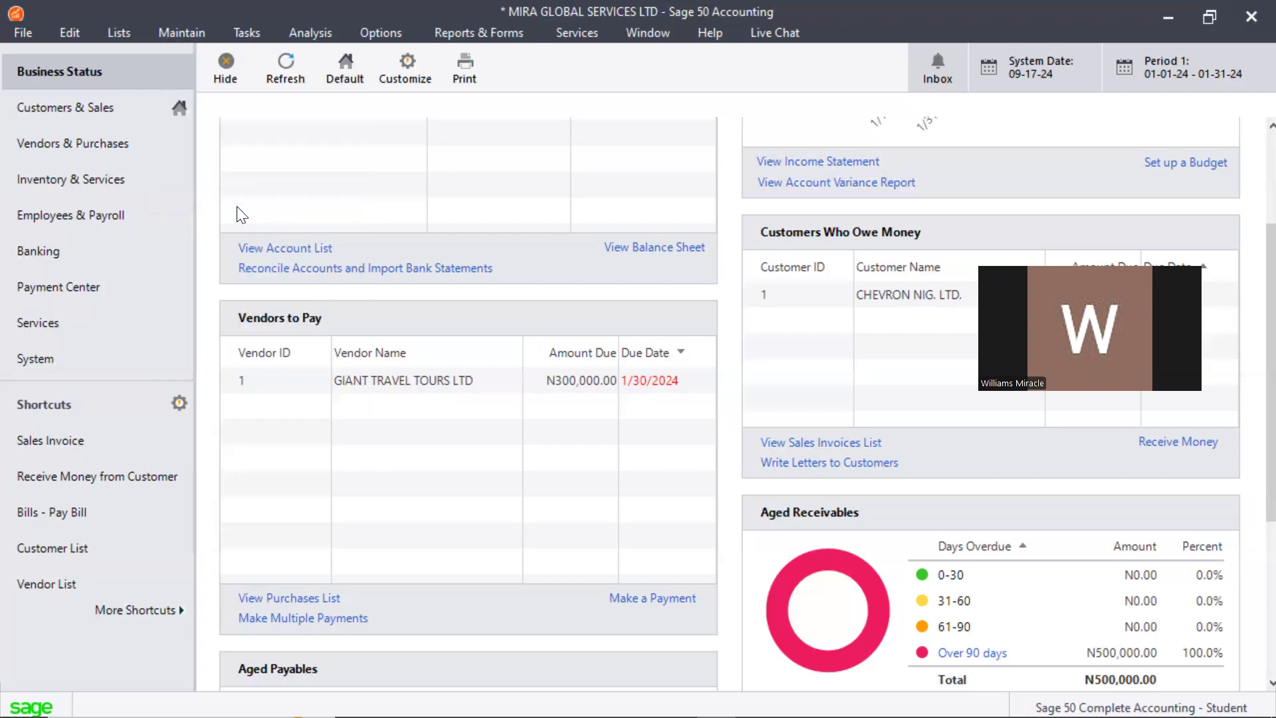
click(237, 205)
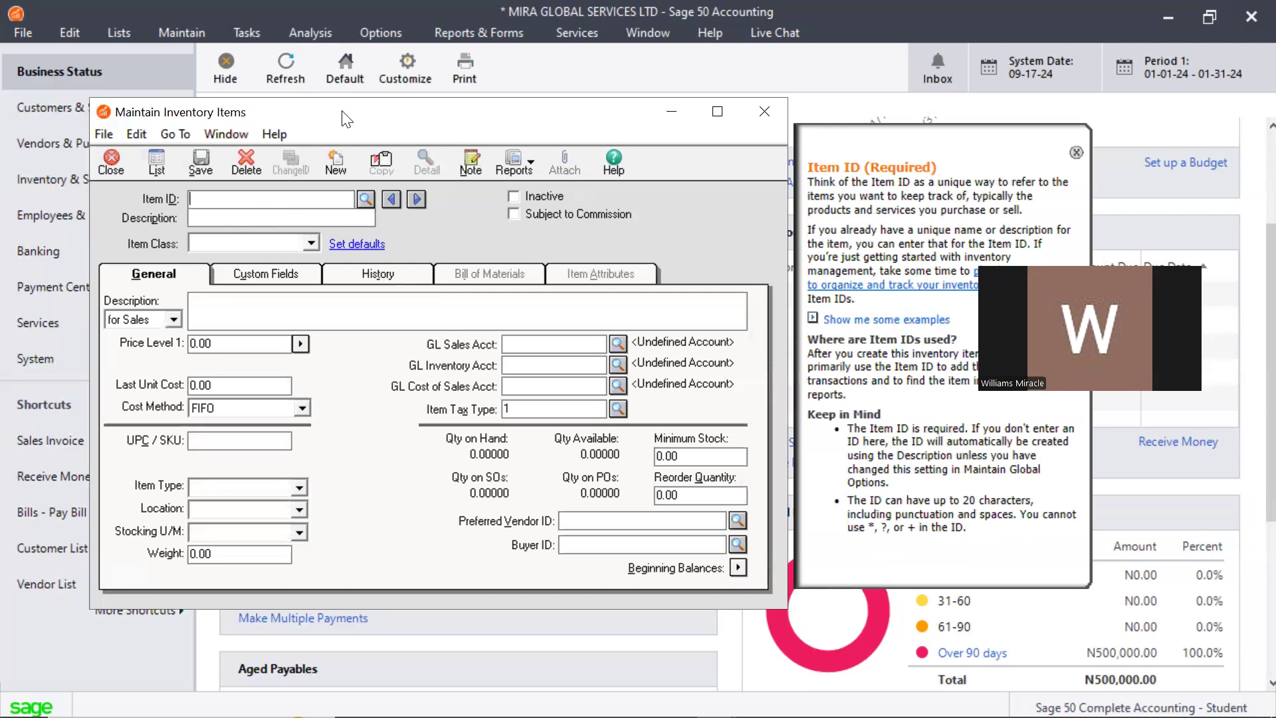
drag(345, 118, 371, 115)
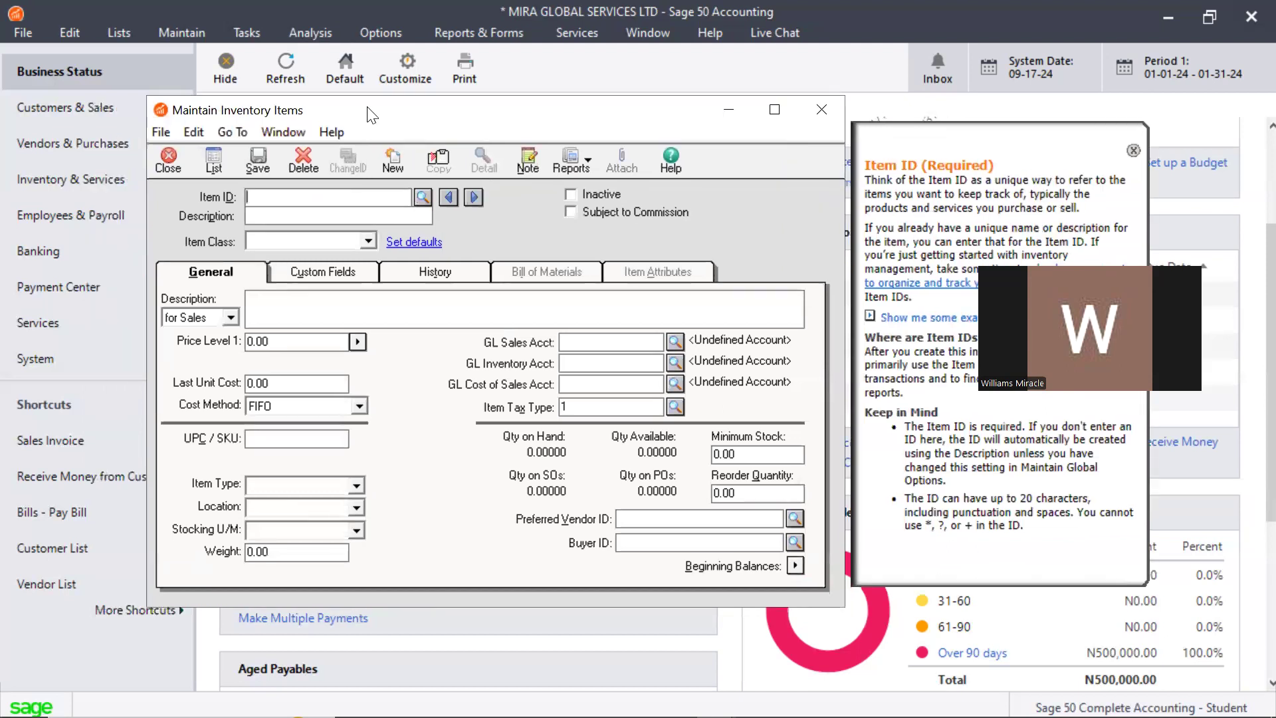
Examine the item's description, item class, price level, minimum stock and reorder quantity fields
click(322, 218)
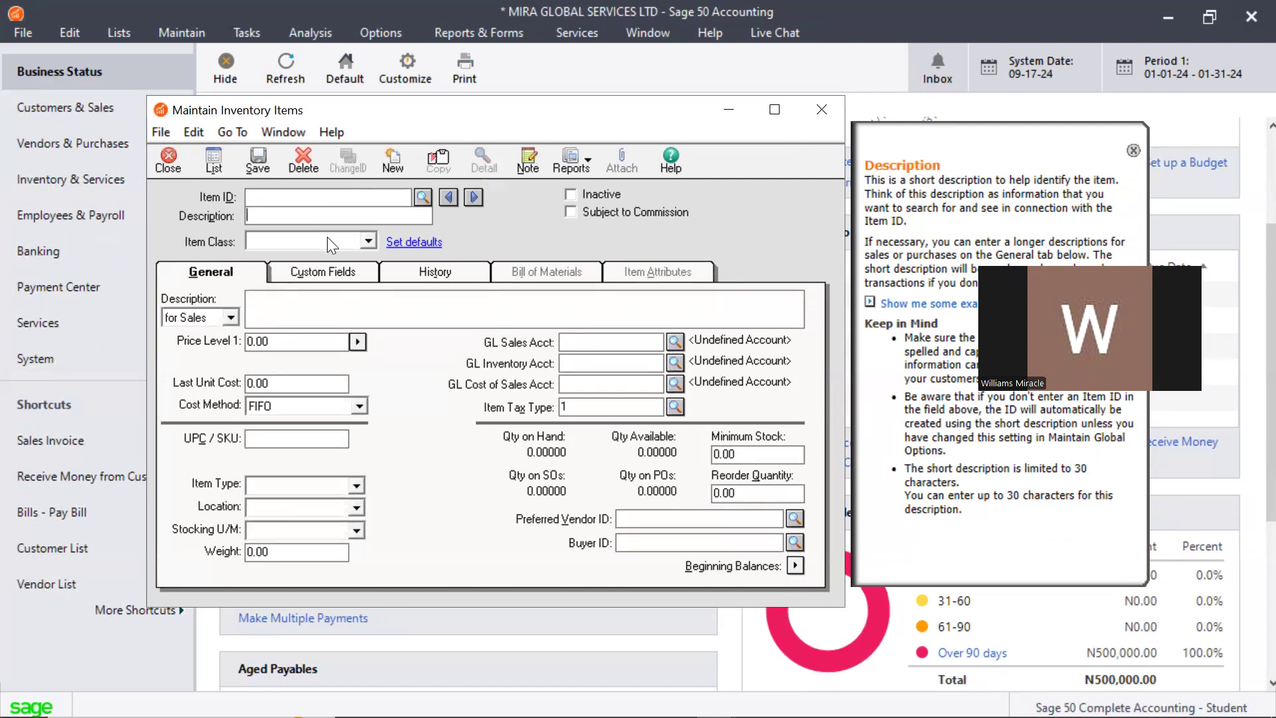
click(368, 241)
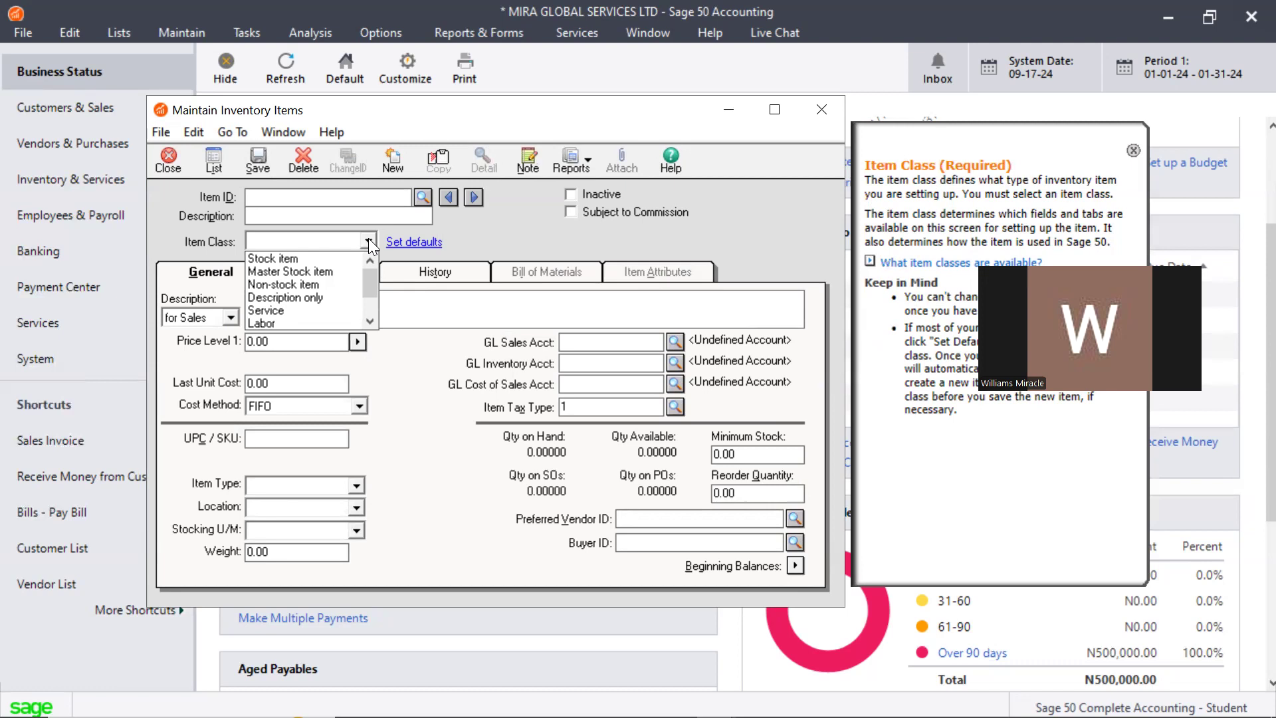
click(476, 325)
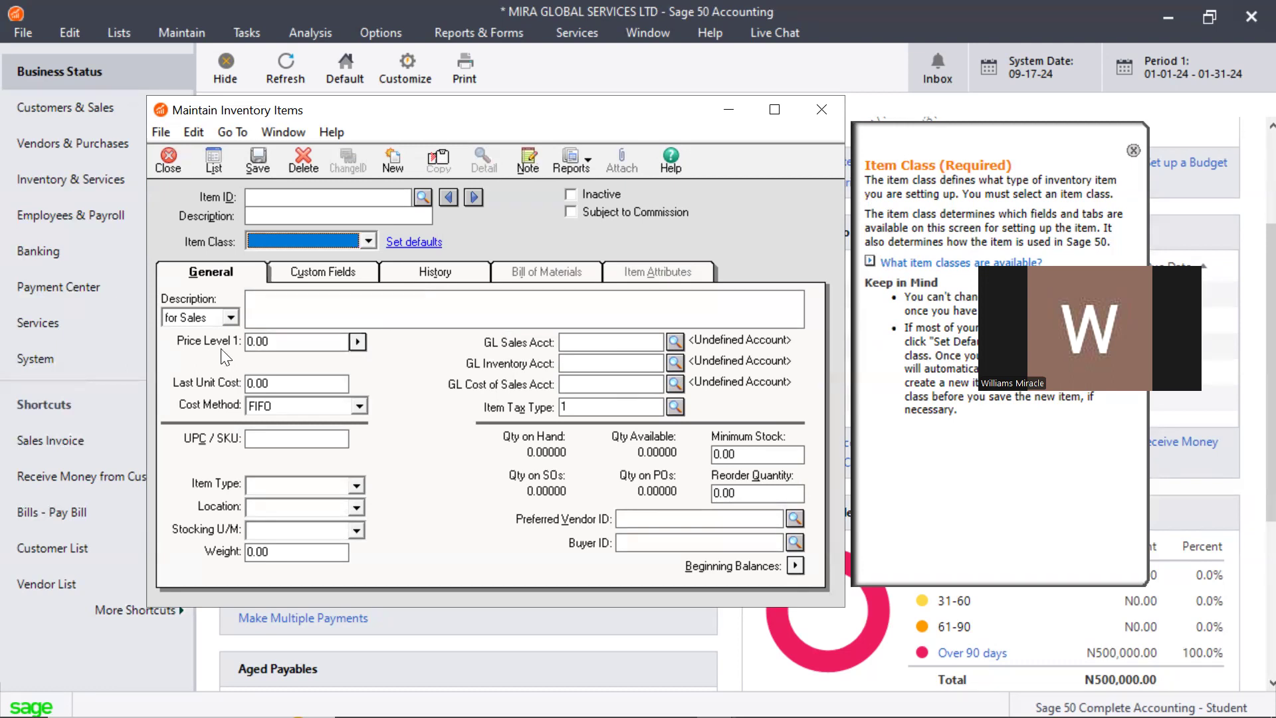
click(269, 343)
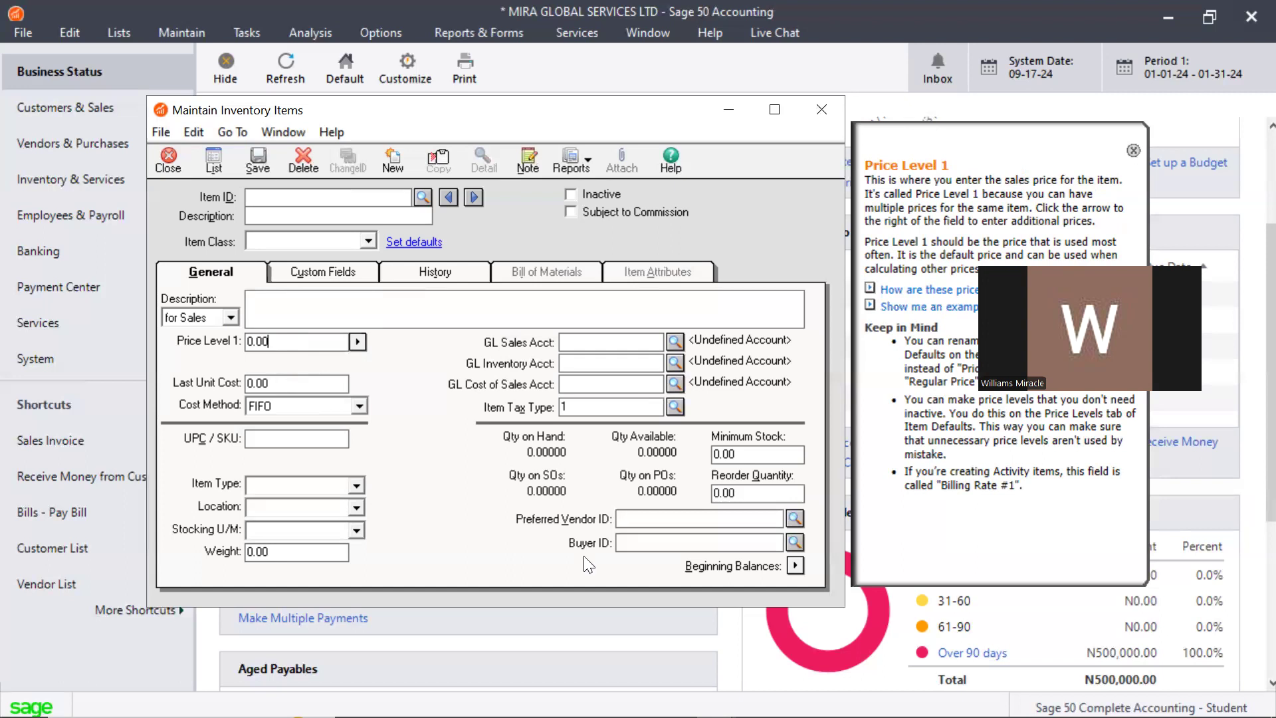
click(741, 455)
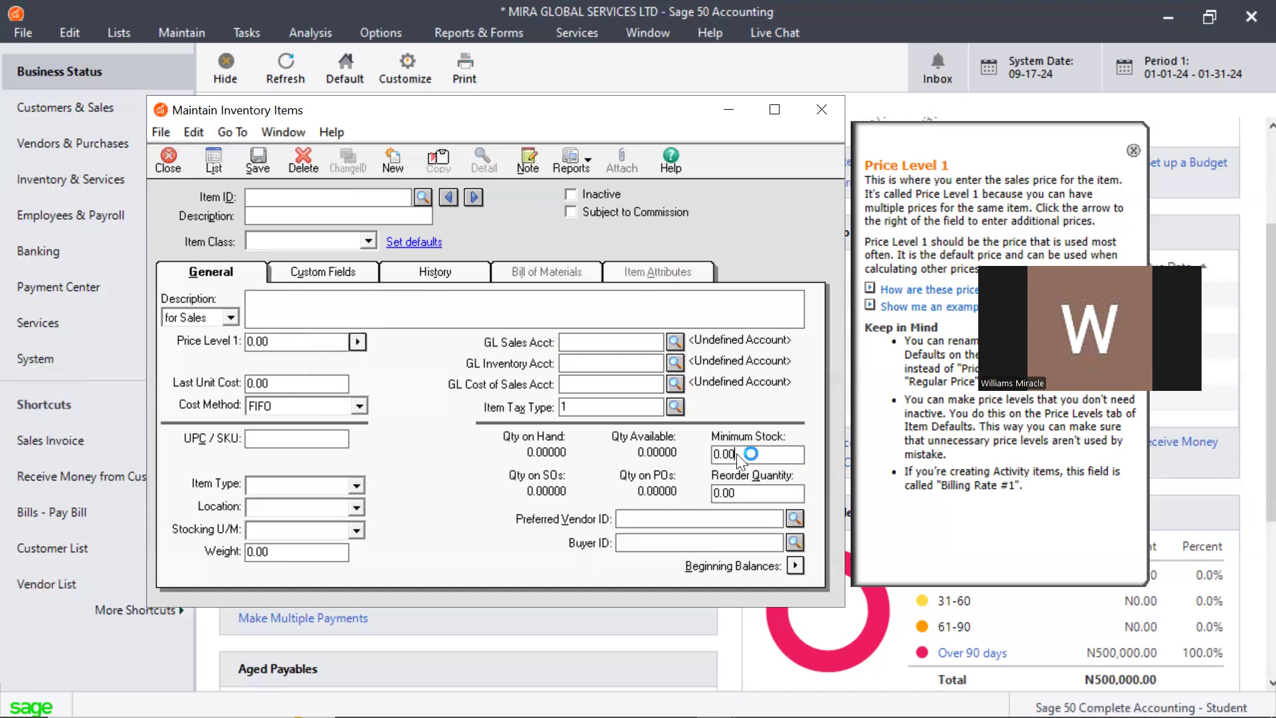
click(753, 493)
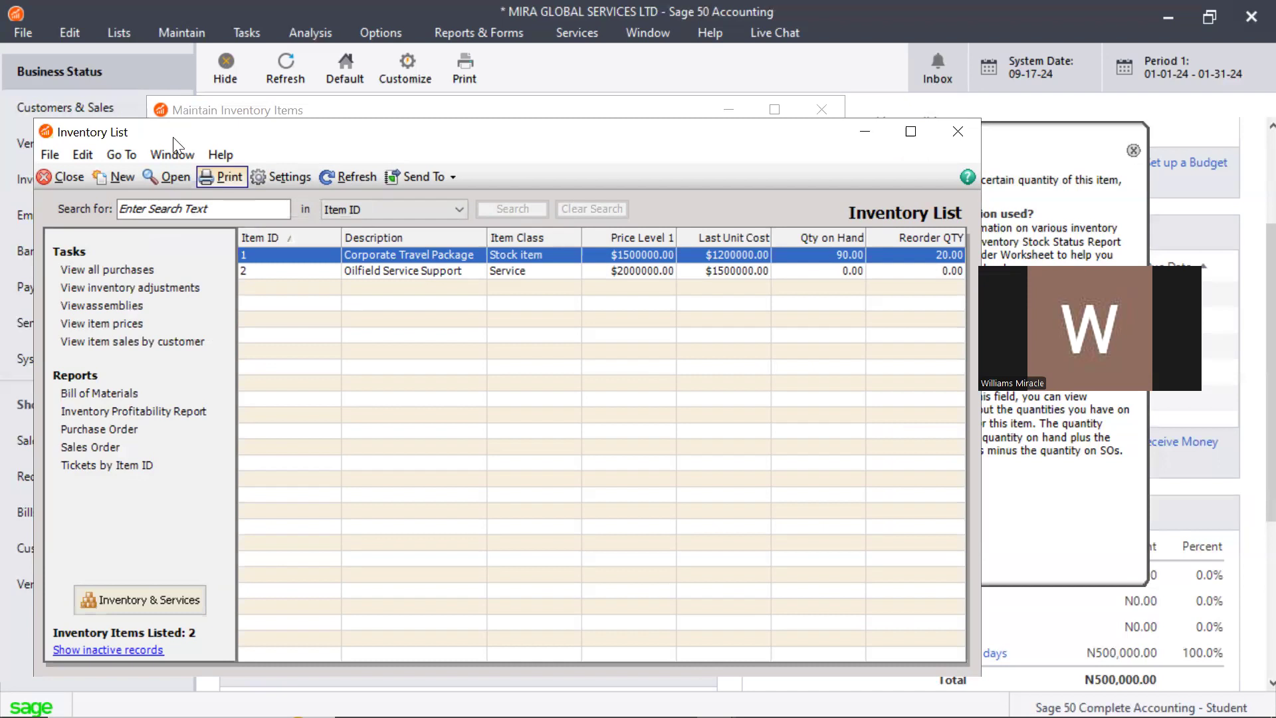
Start a new item from the Inventory List, close both inventory windows, and reopen a blank Maintain Inventory Items form
click(113, 176)
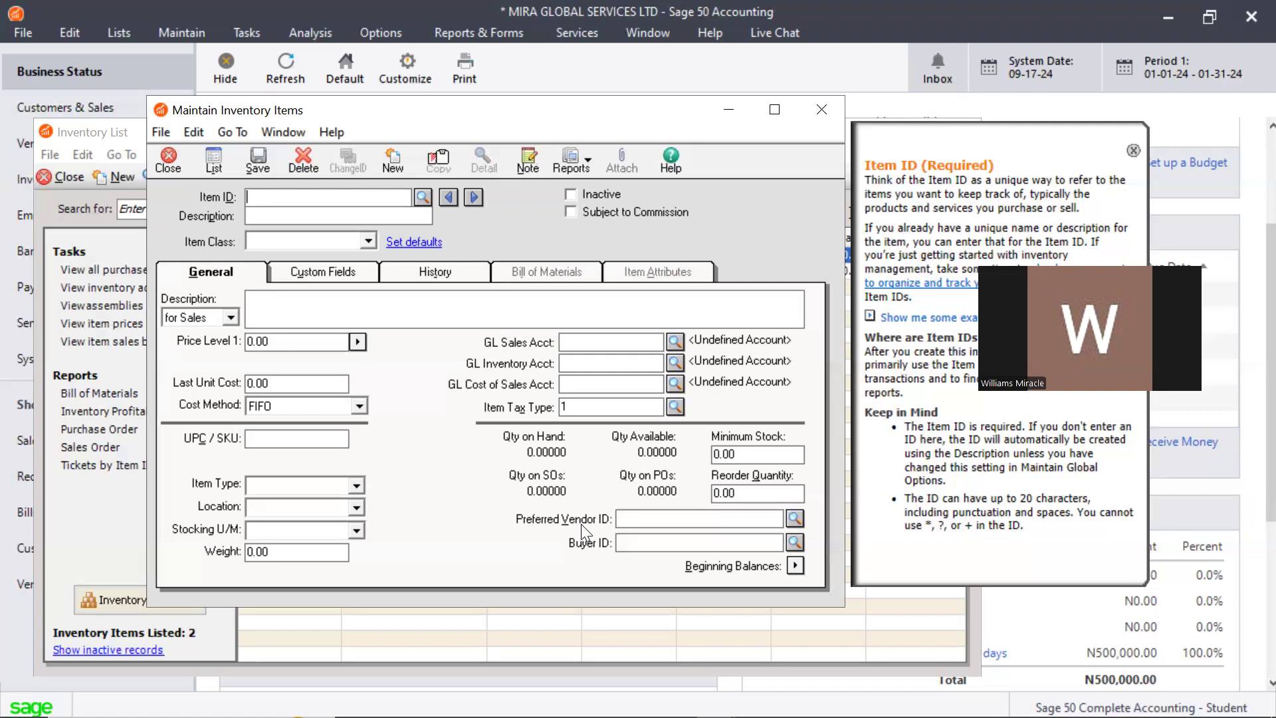
click(815, 104)
click(941, 130)
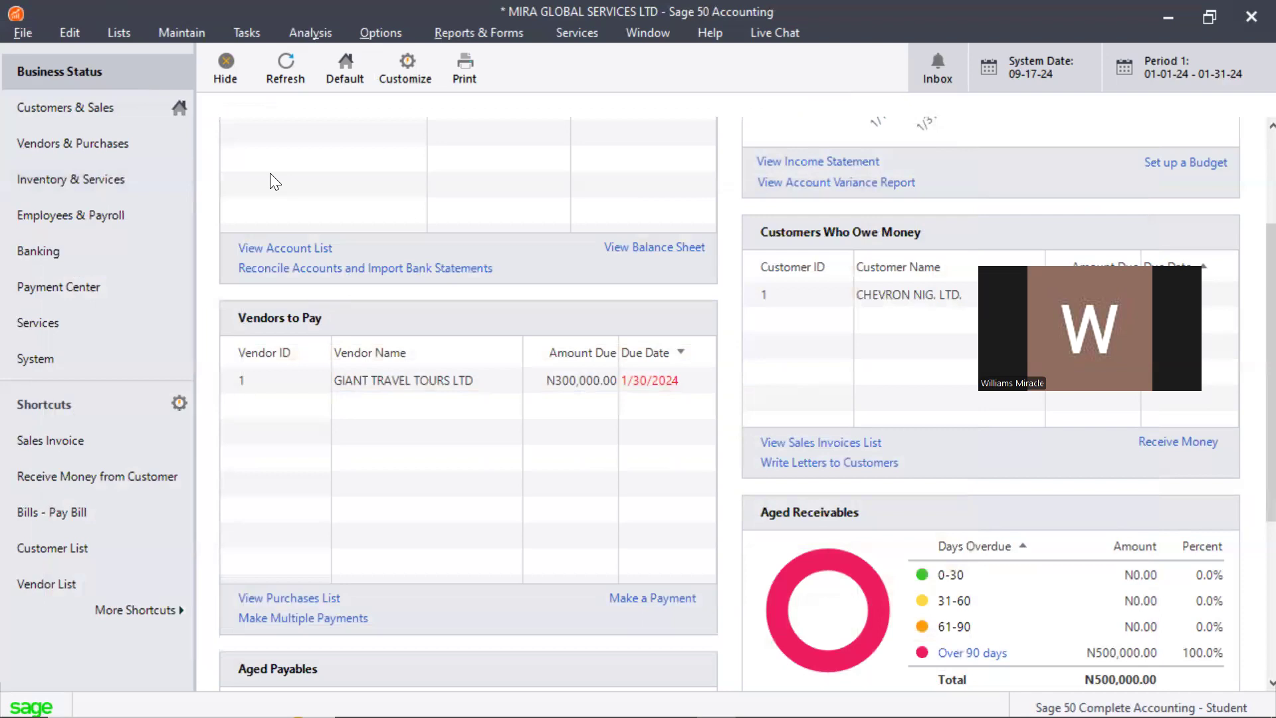
click(174, 33)
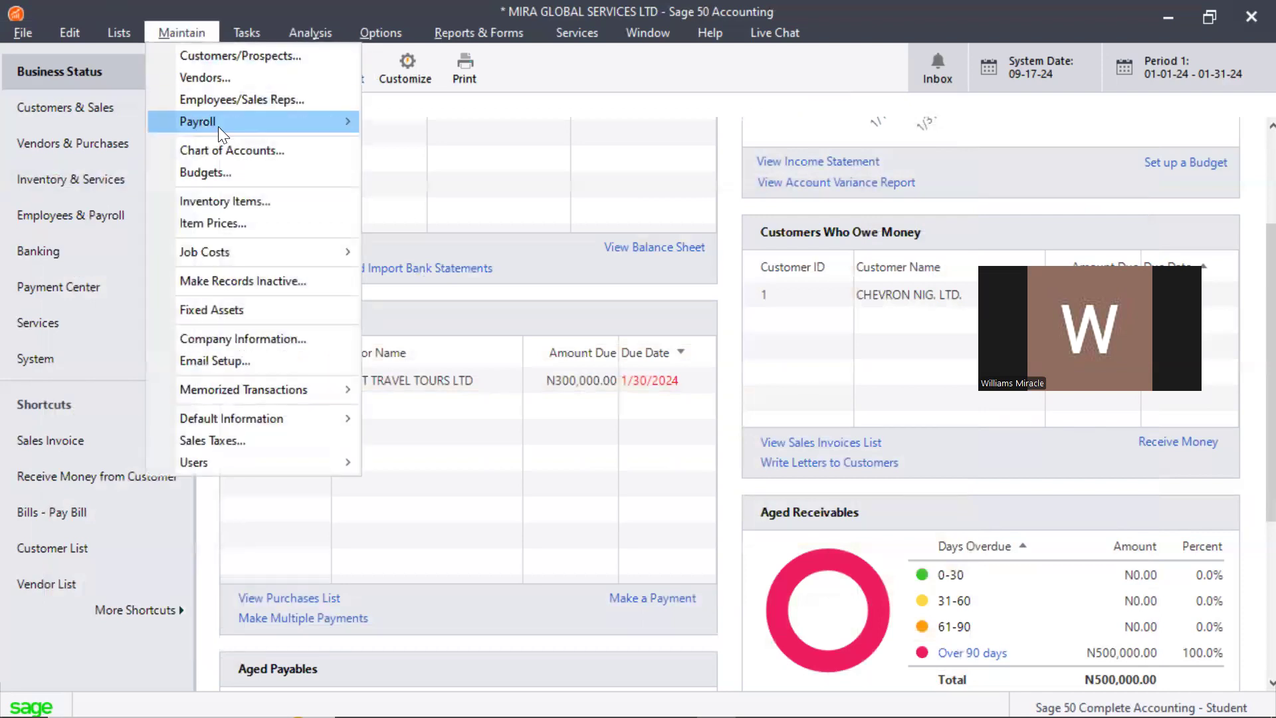
click(225, 201)
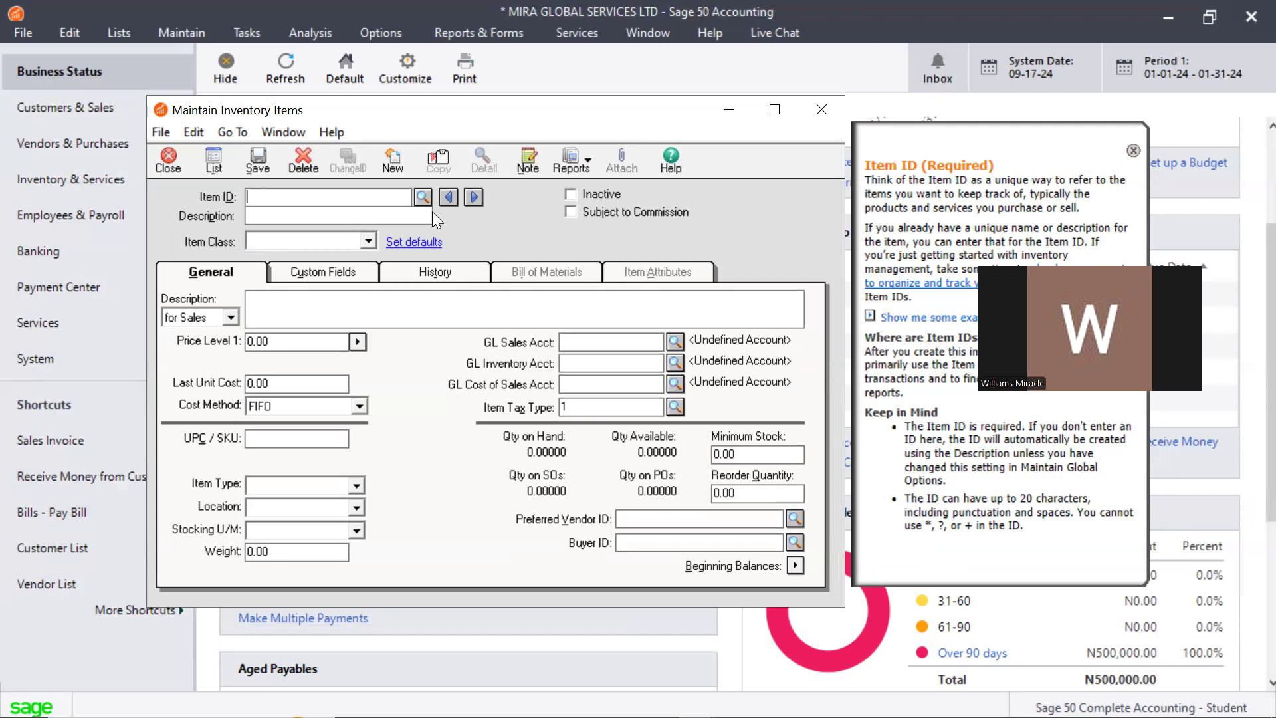
Review the available item classes from Stock item through Charge item without choosing one
click(368, 241)
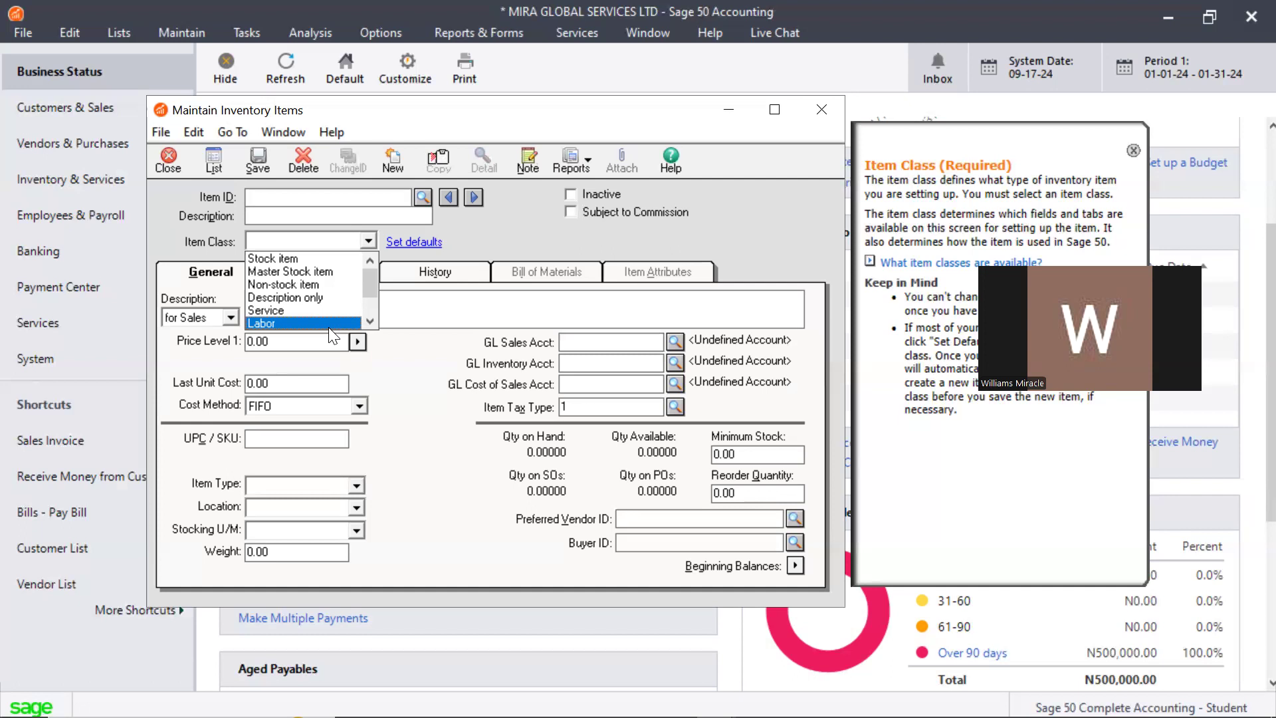
click(371, 320)
click(371, 320)
click(370, 319)
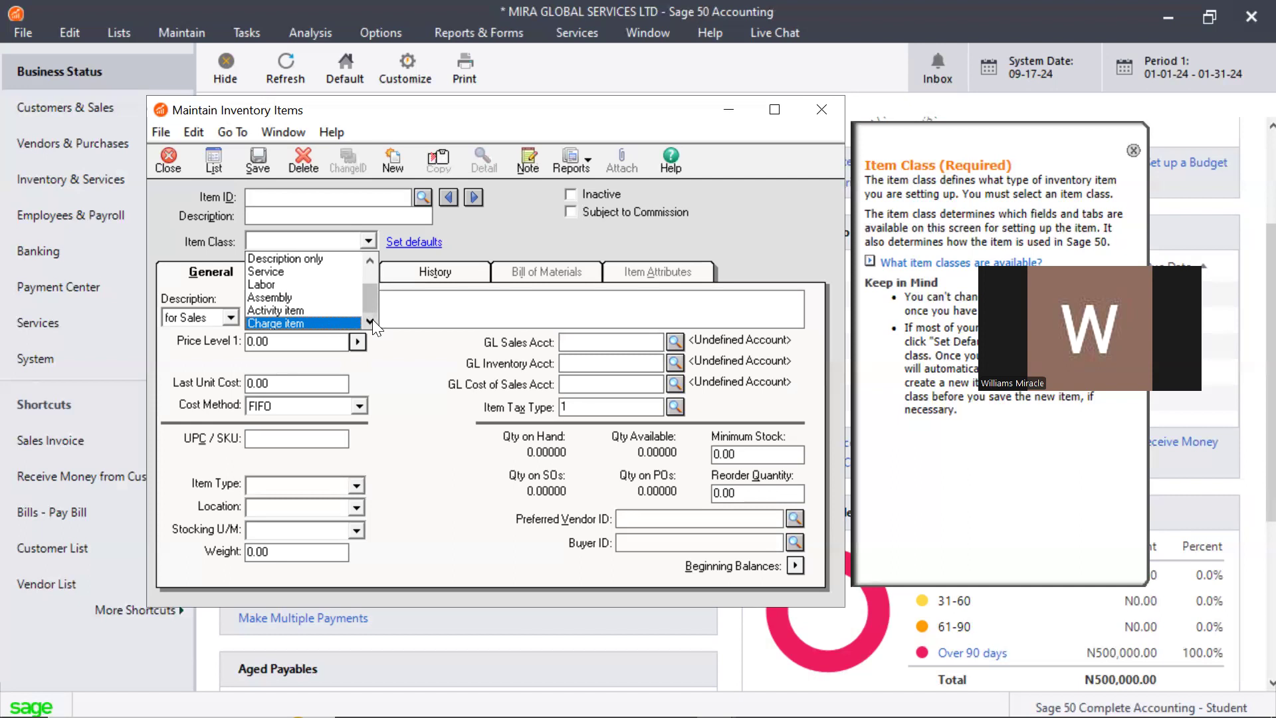
click(427, 319)
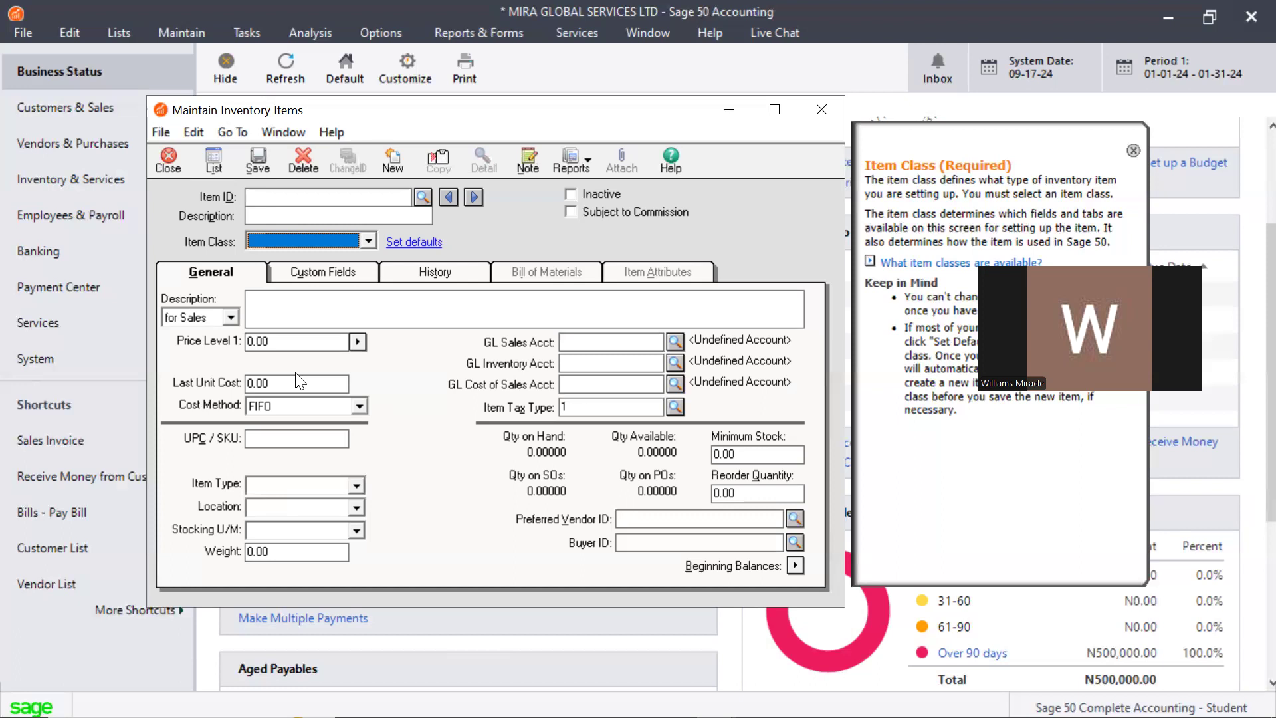
Review the FIFO, LIFO and Average cost methods and the guidance for the UPC / SKU field
click(357, 405)
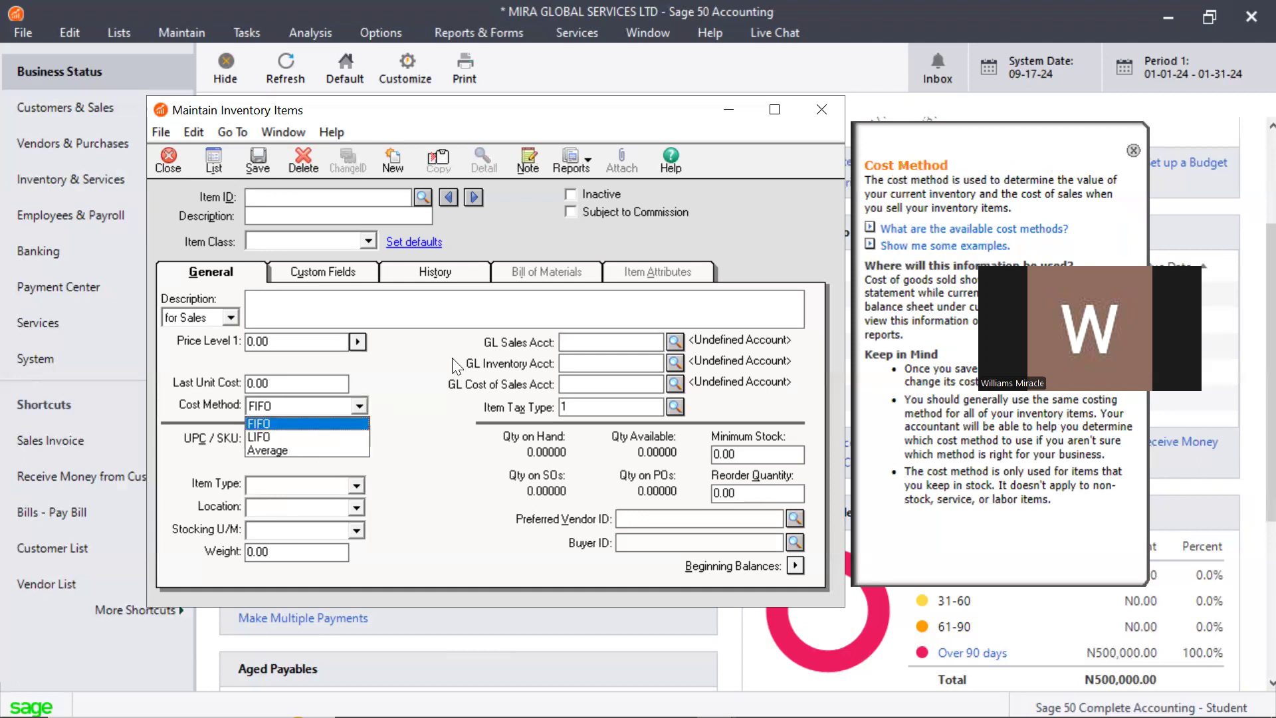
click(425, 442)
click(321, 438)
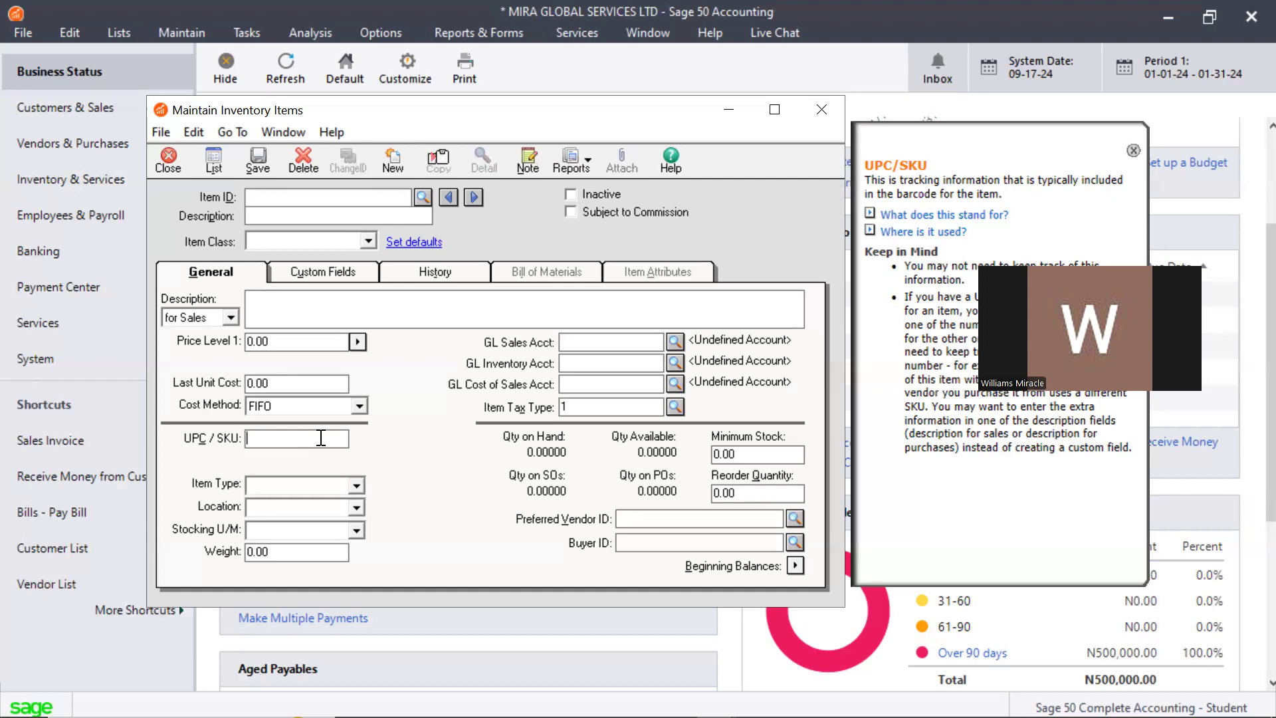
Examine the Item Type, Location, Stocking U/M, Weight and Minimum Stock fields and their help notes
click(327, 483)
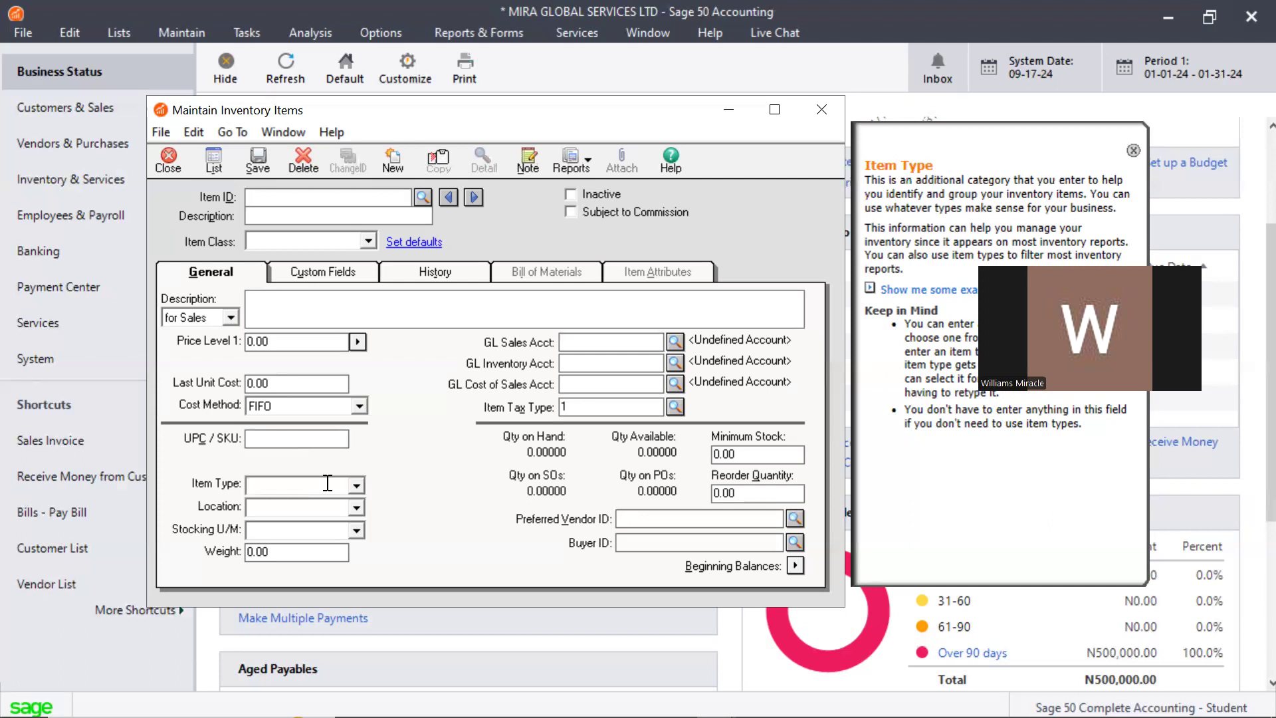
click(356, 490)
click(381, 459)
click(307, 505)
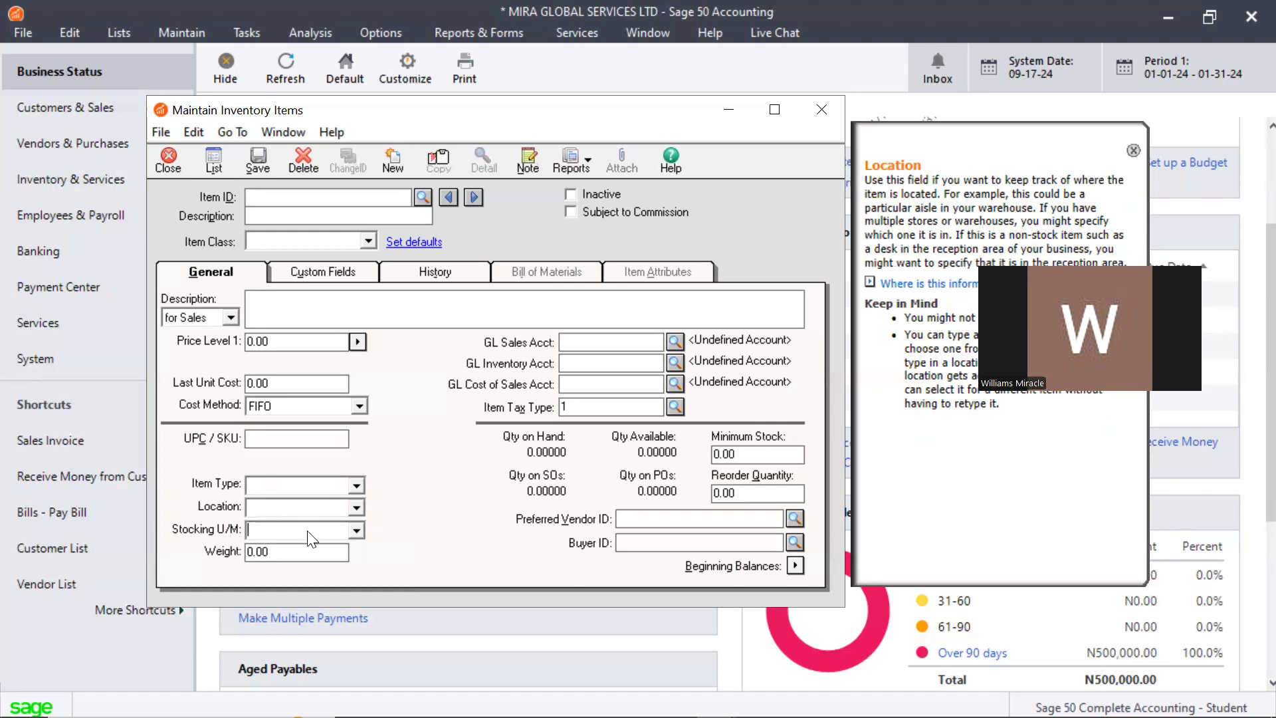
click(309, 530)
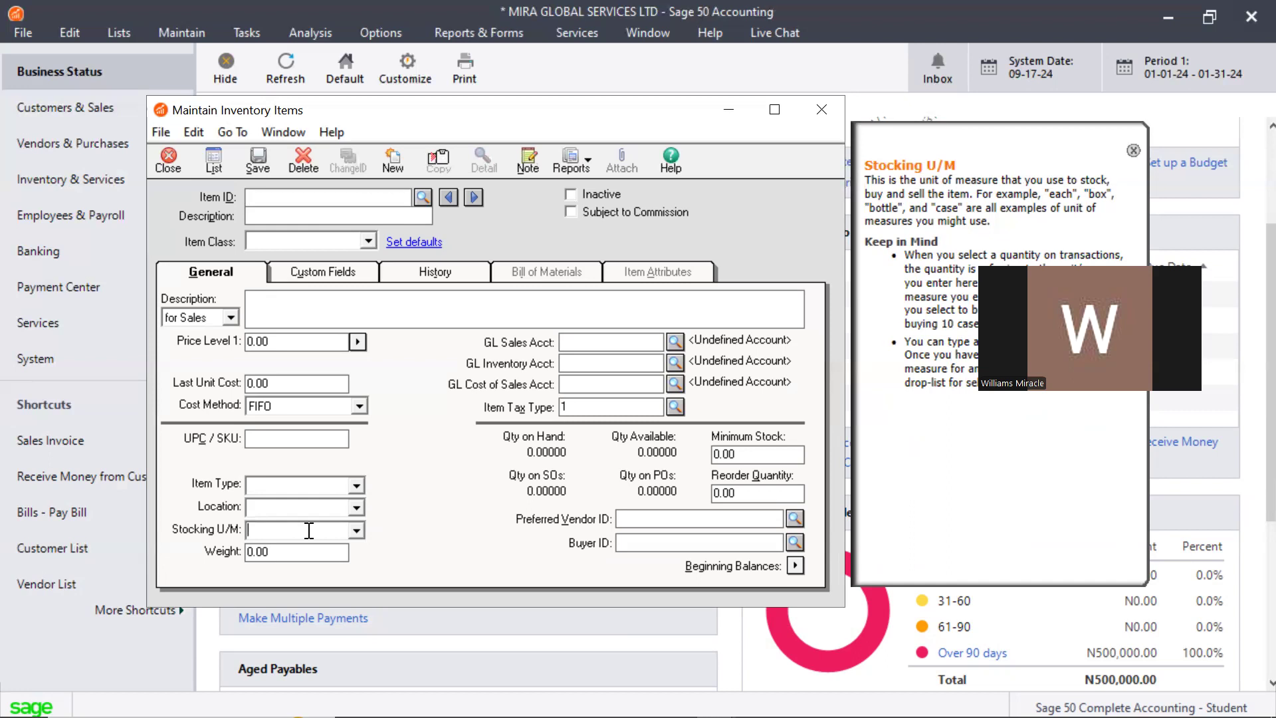
click(356, 531)
click(355, 532)
key(Tab)
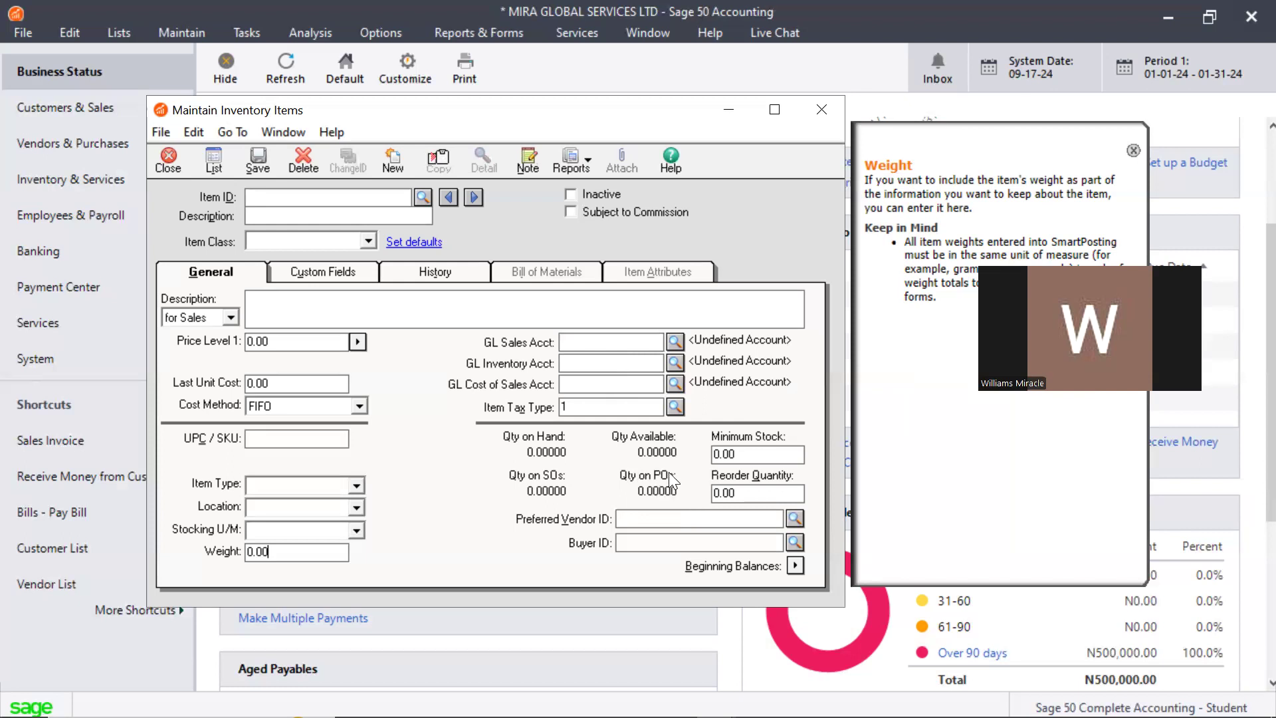
click(771, 459)
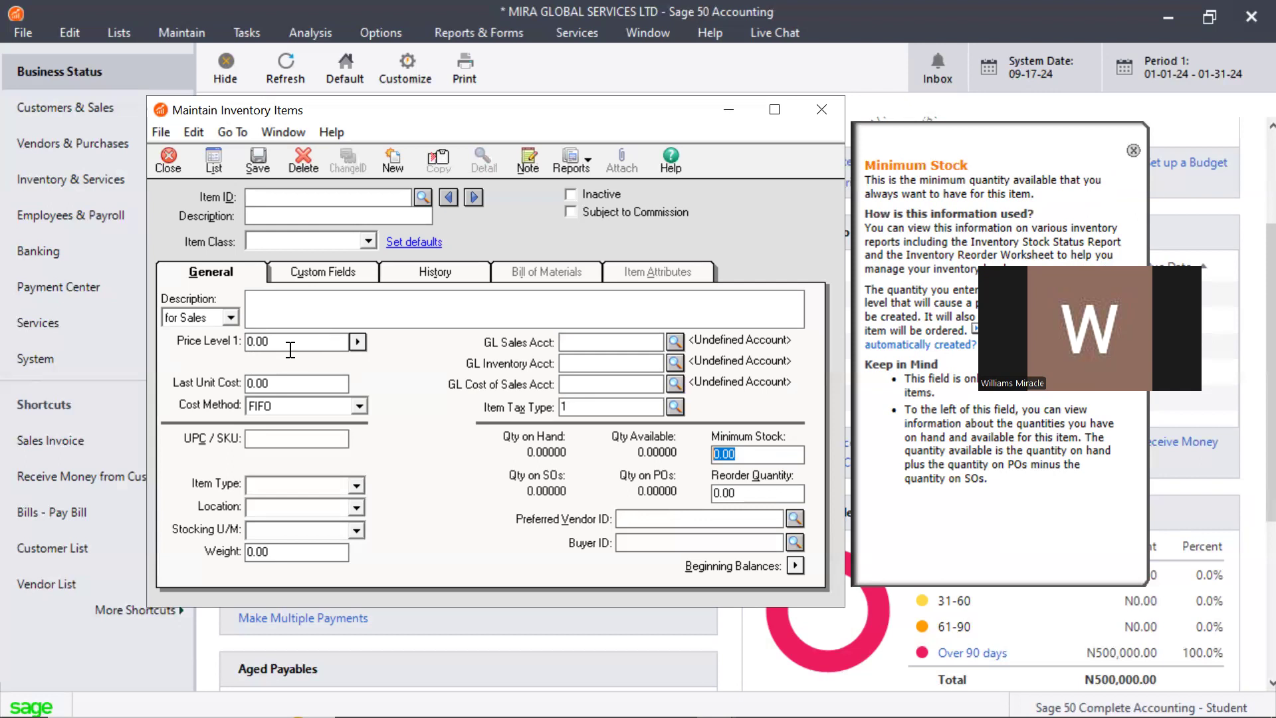
Examine the price entries for Price Levels 1 to 3 in Multiple Price Levels and close it without changes
click(356, 341)
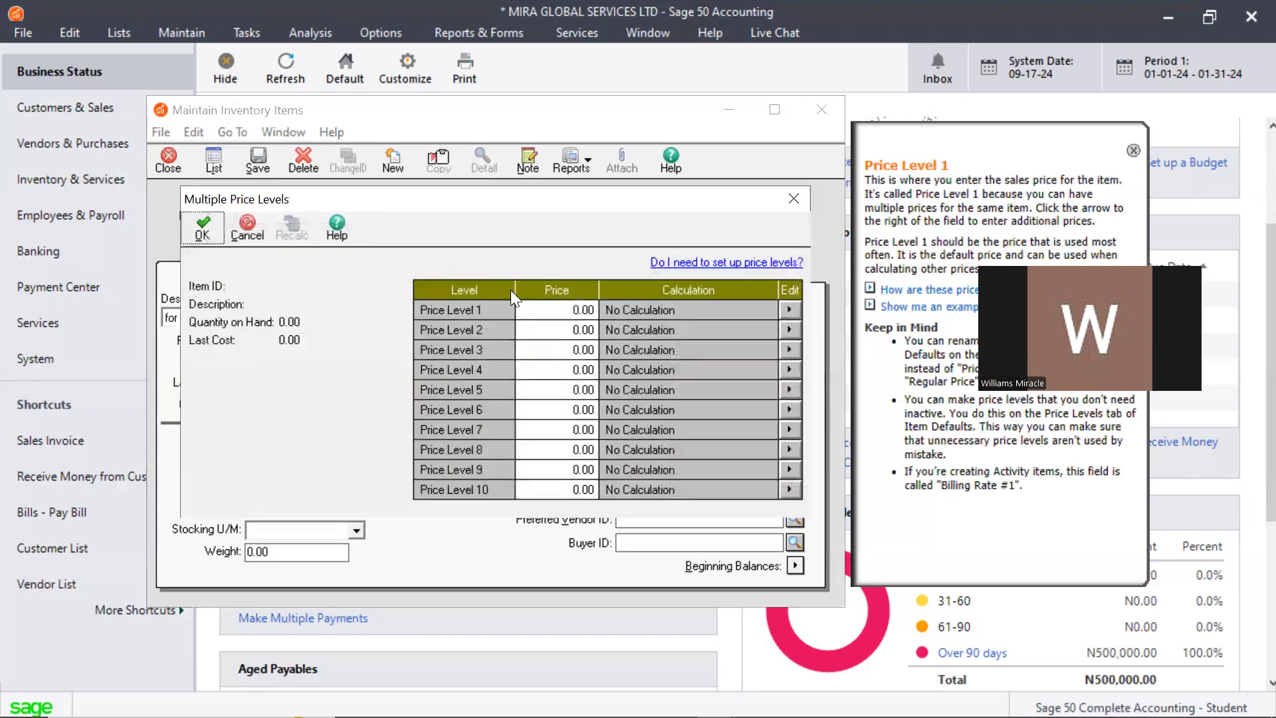
click(535, 309)
click(543, 329)
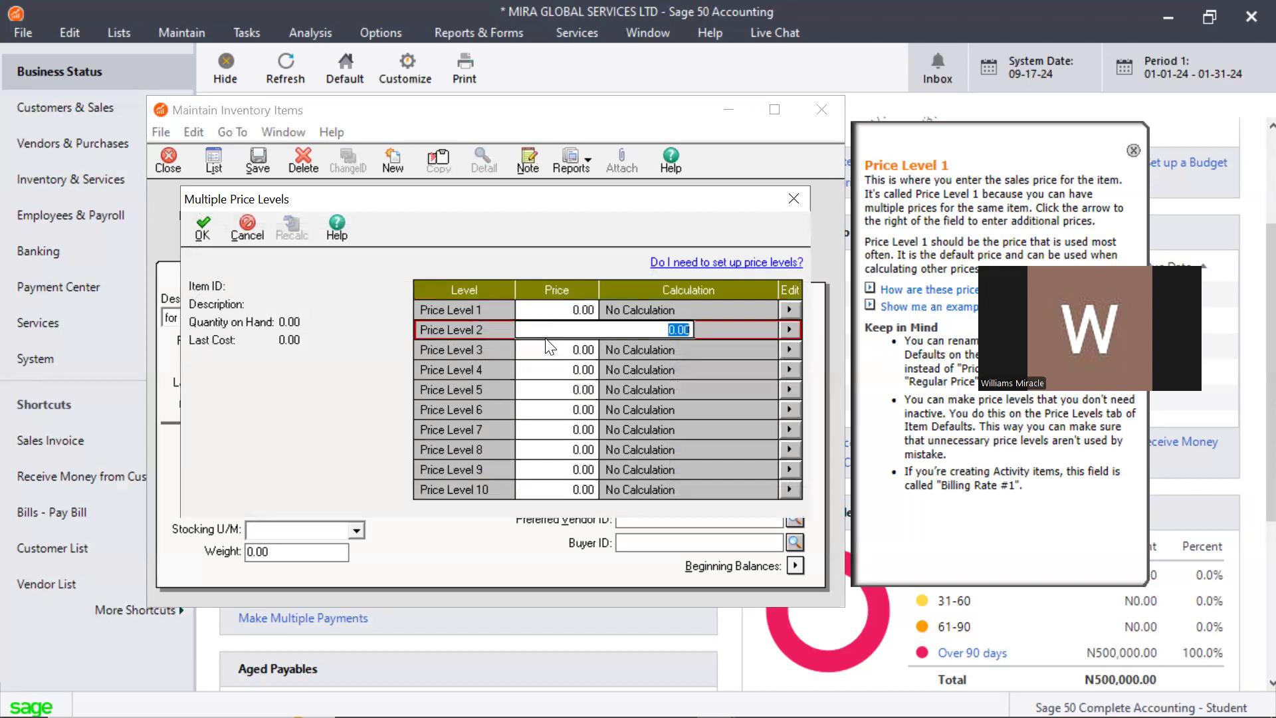
click(561, 349)
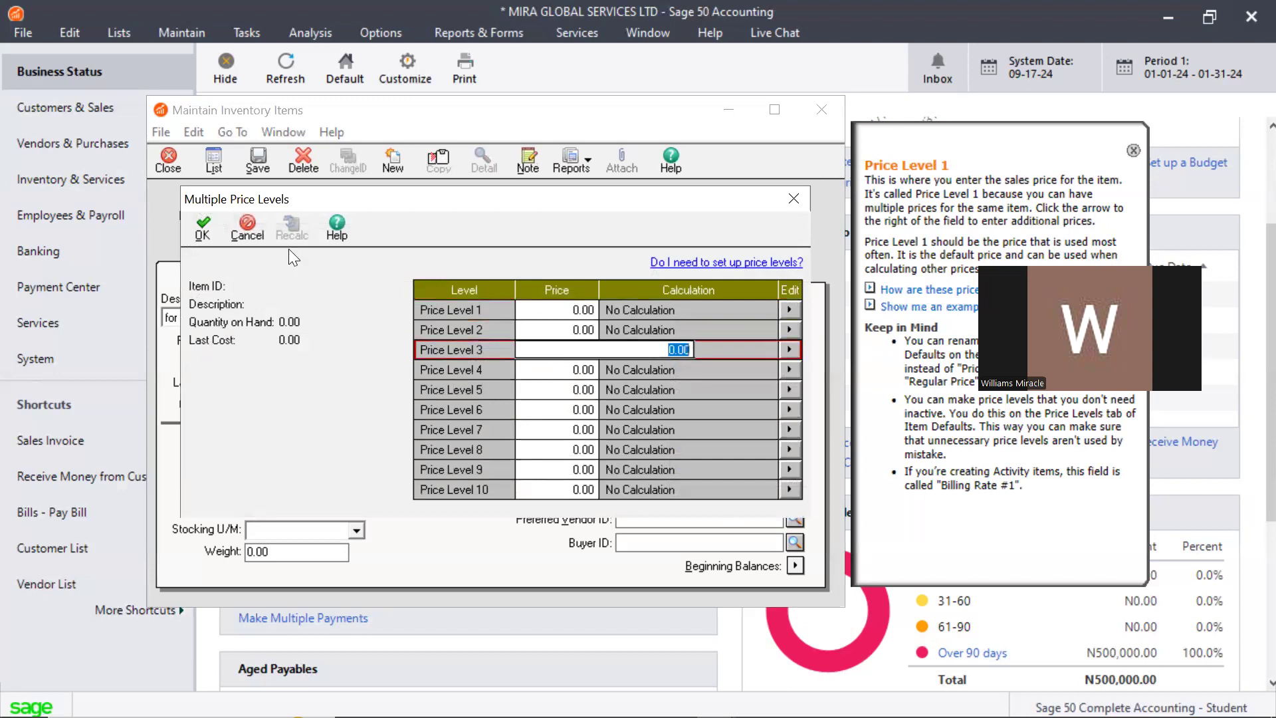
click(794, 201)
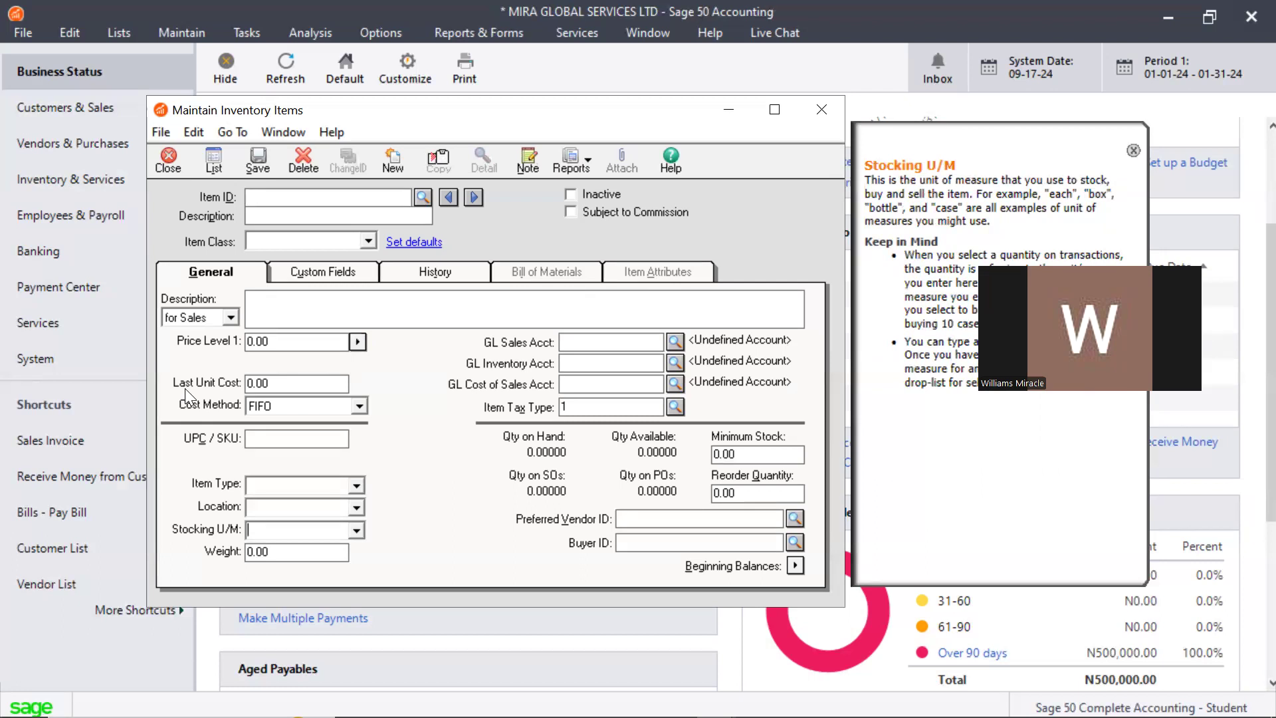
Examine the item's custom fields, its sales and purchase history by period, and the Inactive option
click(316, 272)
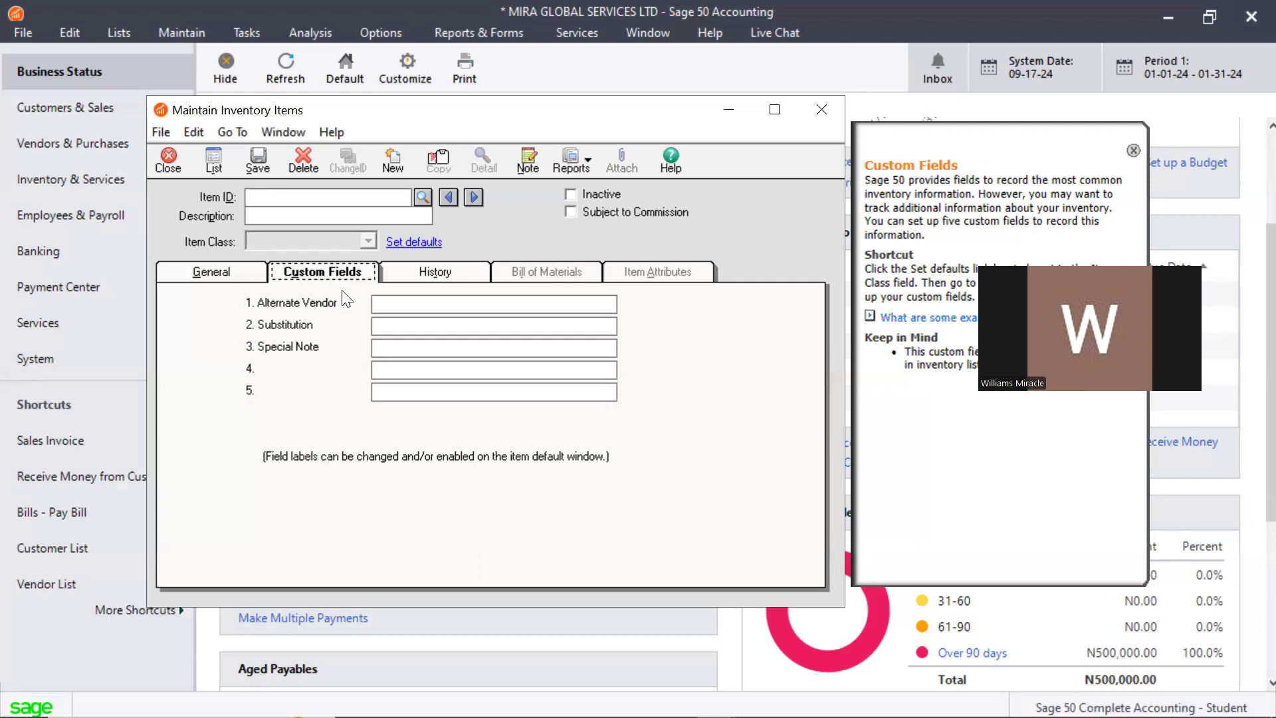
click(387, 317)
click(476, 278)
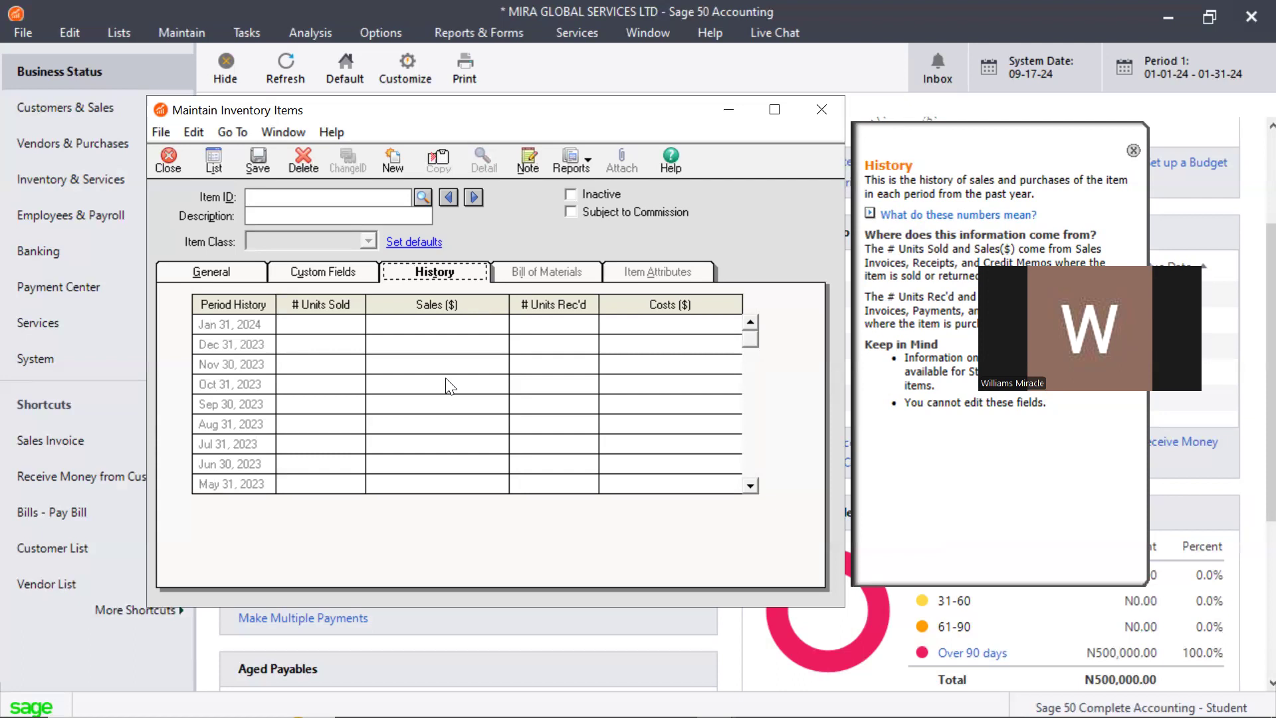
click(589, 191)
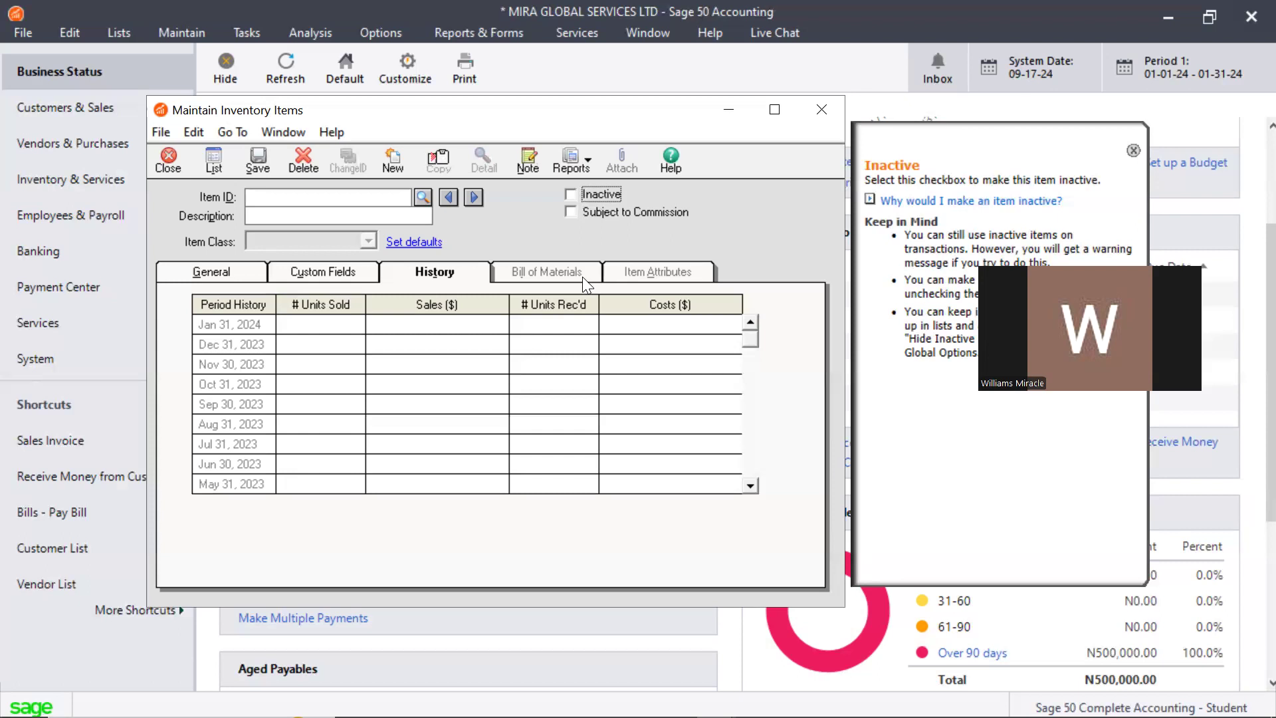
Set the item class to Assembly and open the item's Bill of Materials
click(240, 267)
click(364, 240)
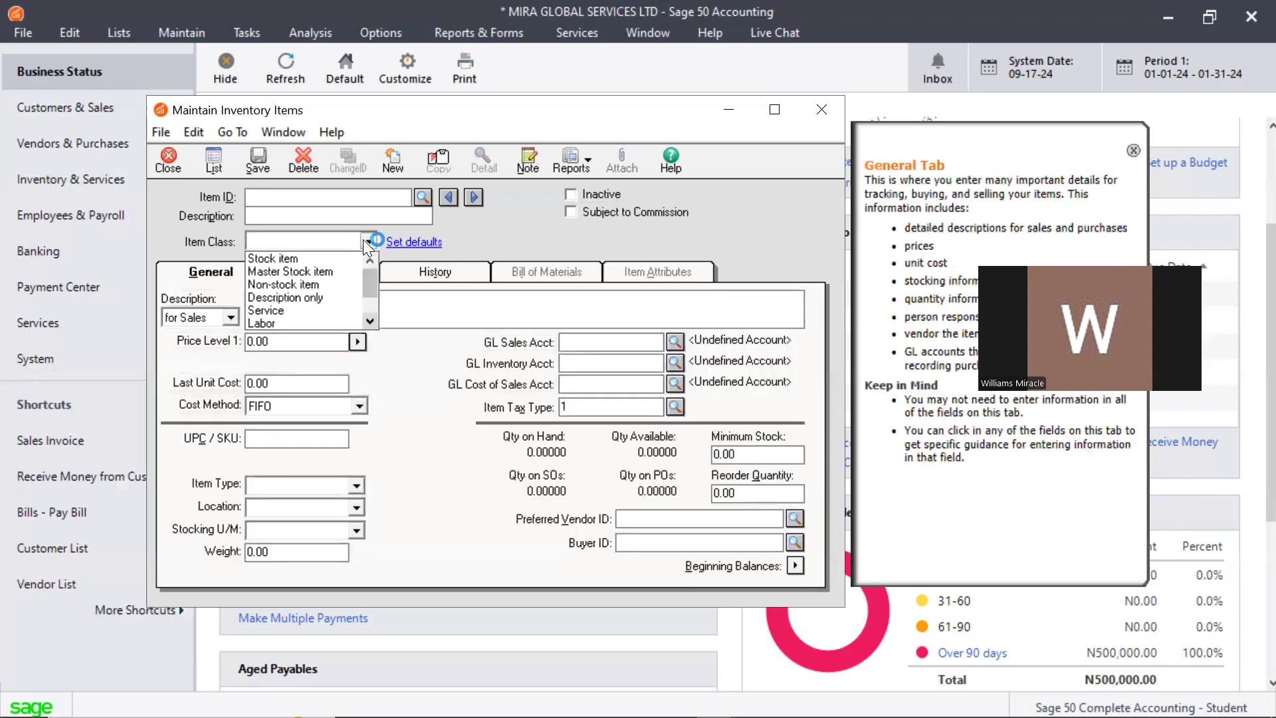
drag(371, 279, 373, 298)
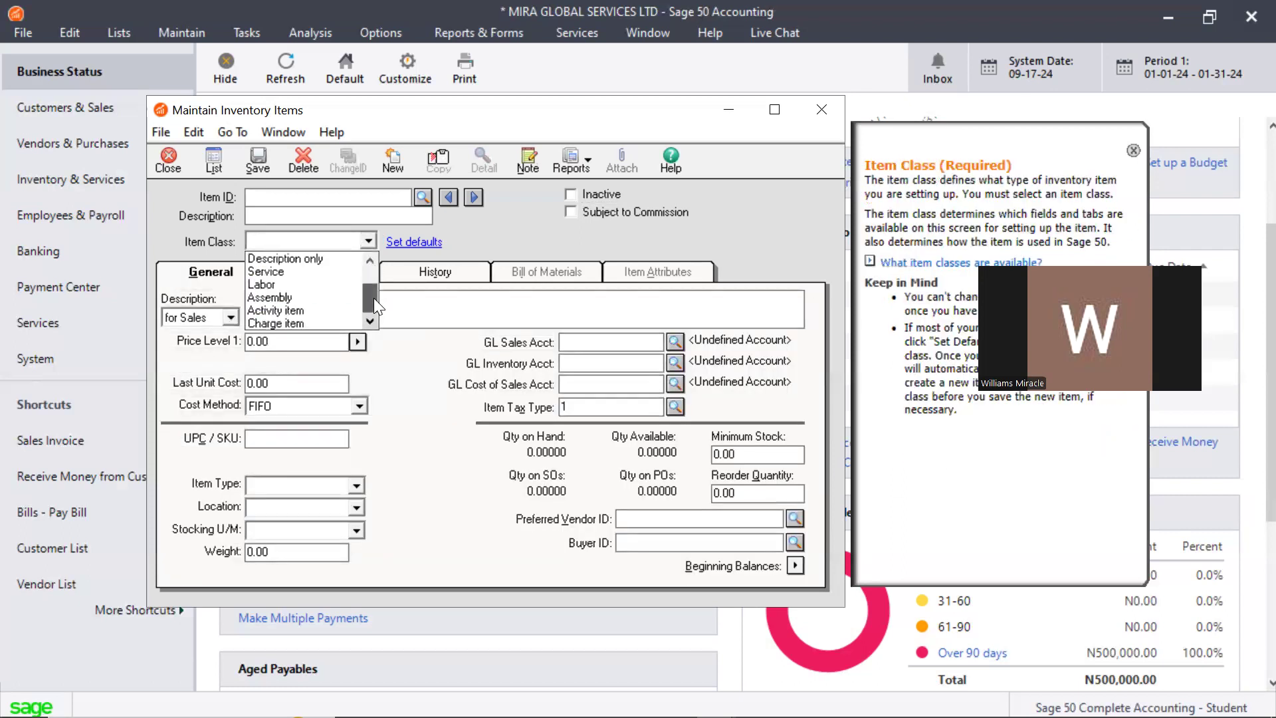
click(295, 293)
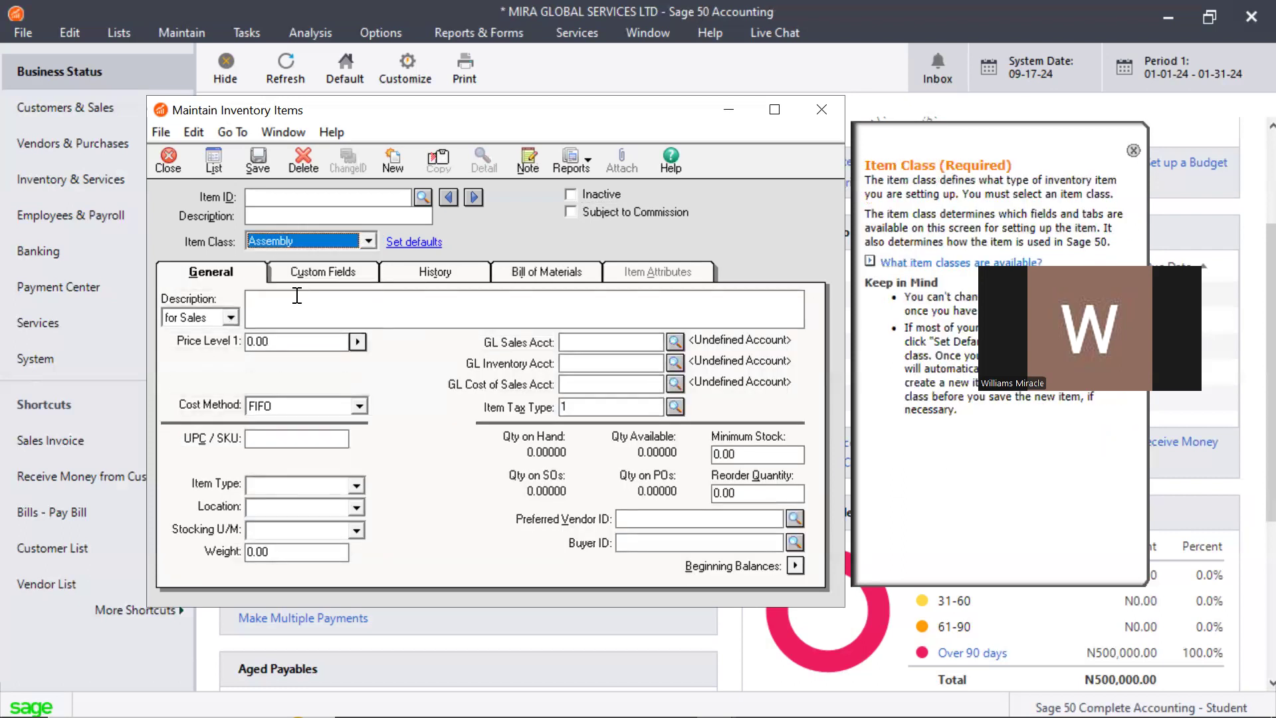
click(548, 280)
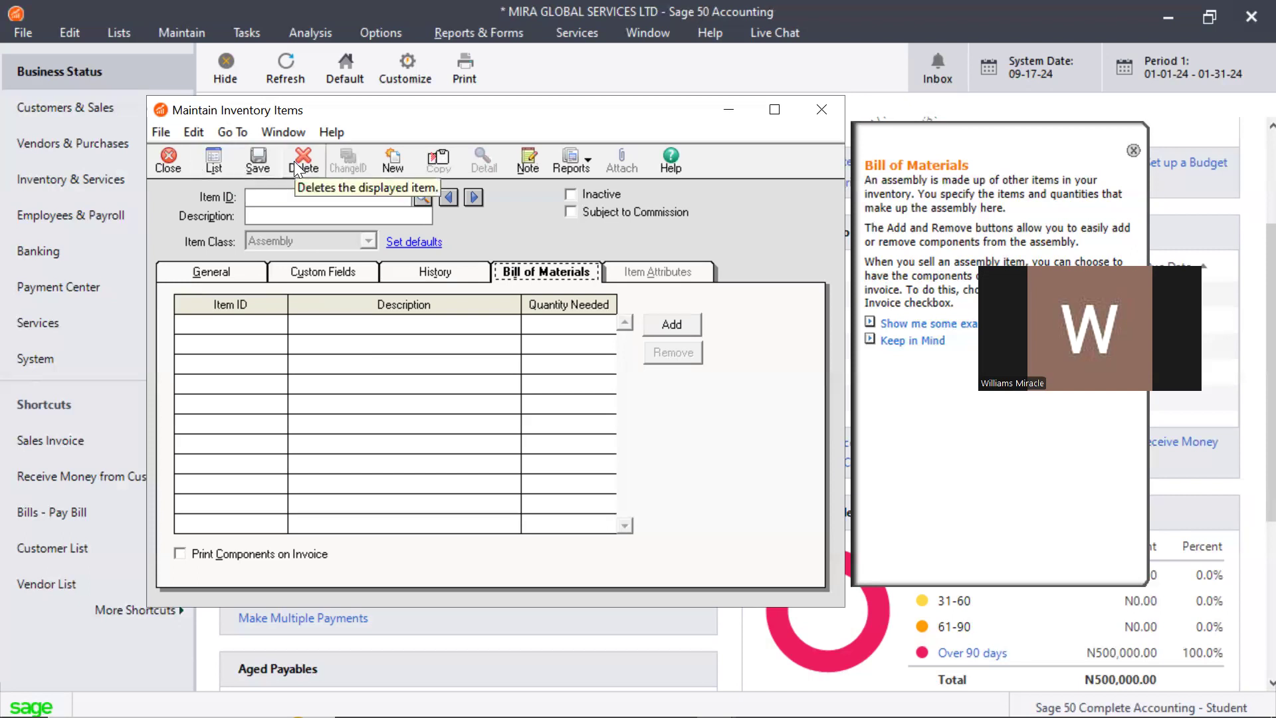
Try entering "TIS" in the inventory item's note, clear it and close the note without saving
click(538, 165)
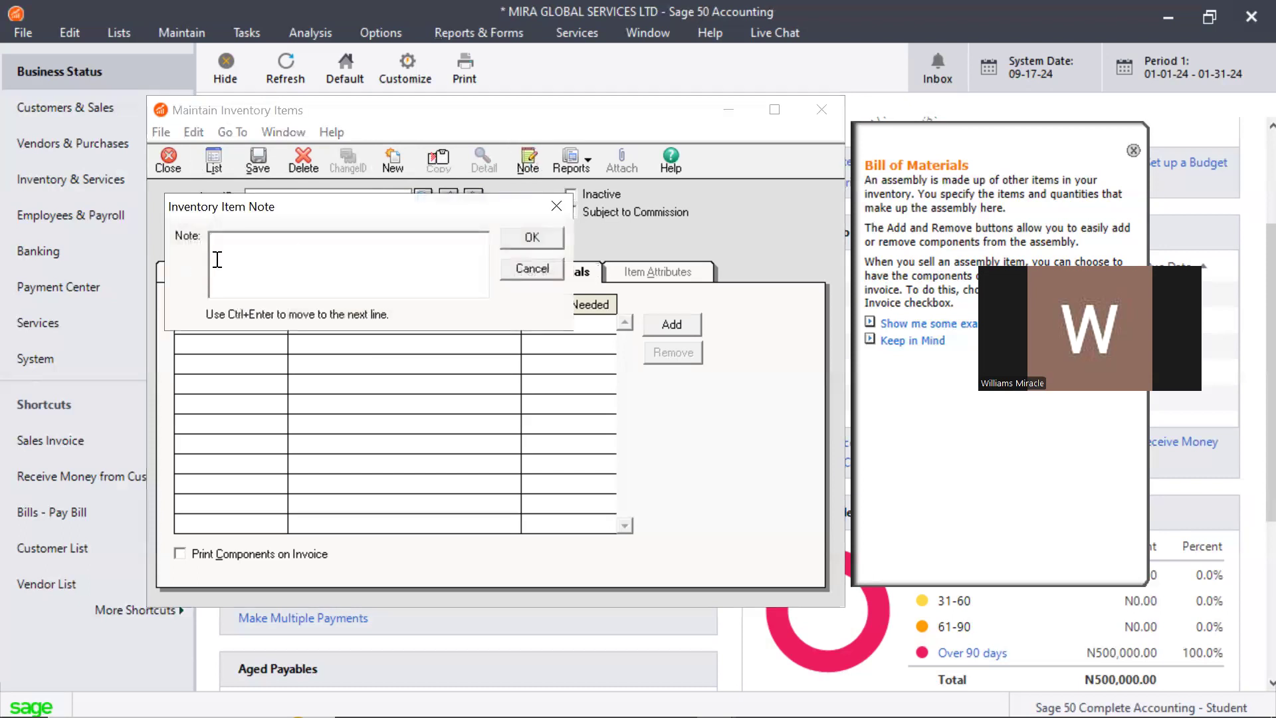
text(TIS)
key(BackSpace)
key(BackSpace)
key(BackSpace)
key(BackSpace)
click(556, 204)
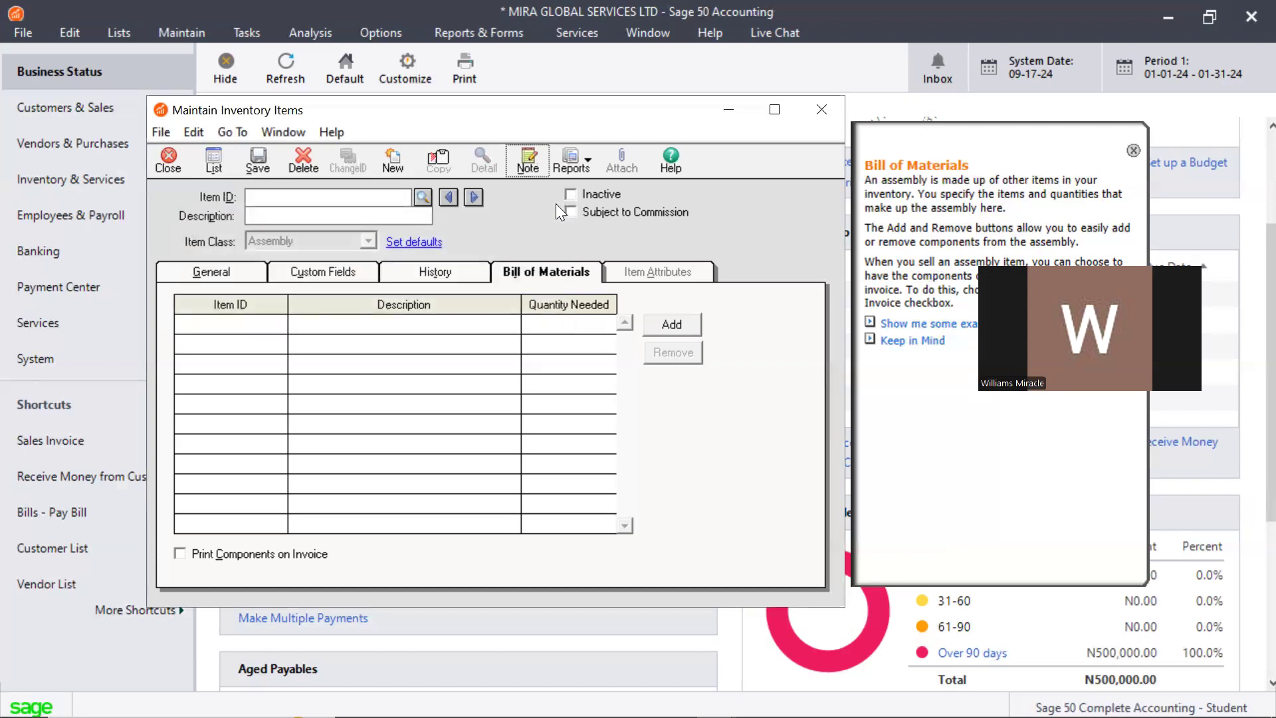
Examine the reports available for the inventory item and return to its general details
click(585, 163)
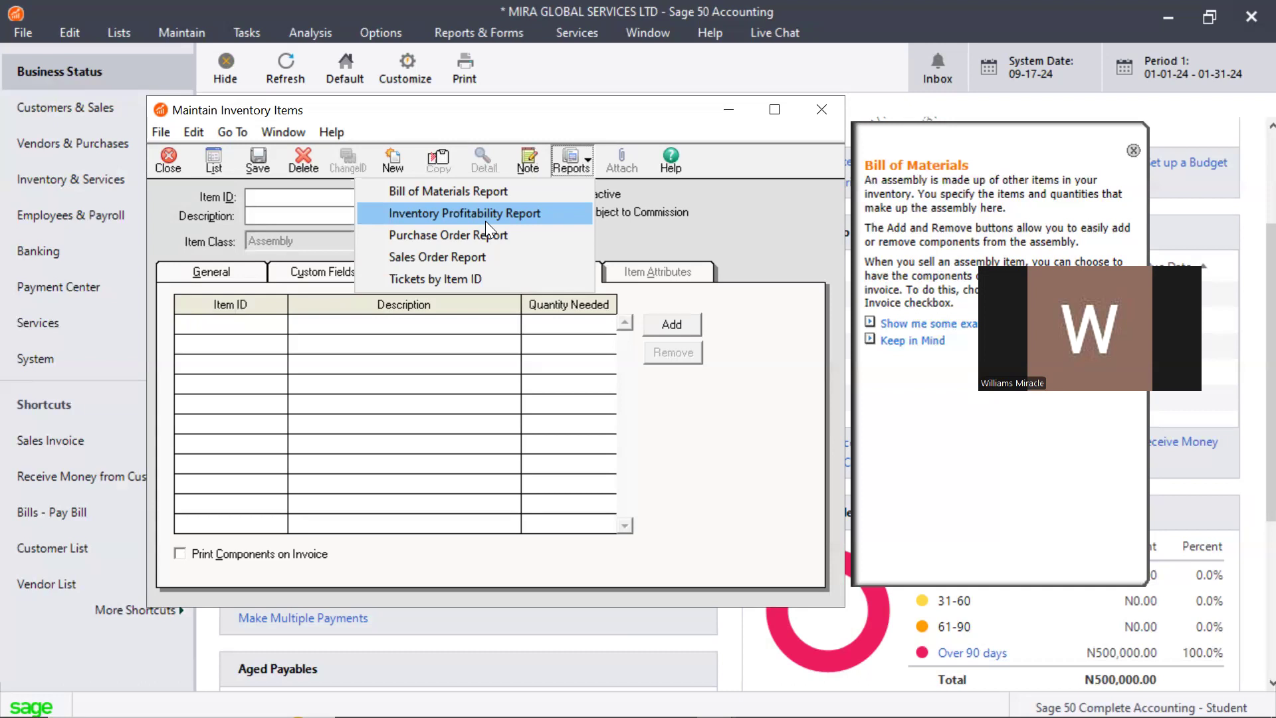
click(627, 162)
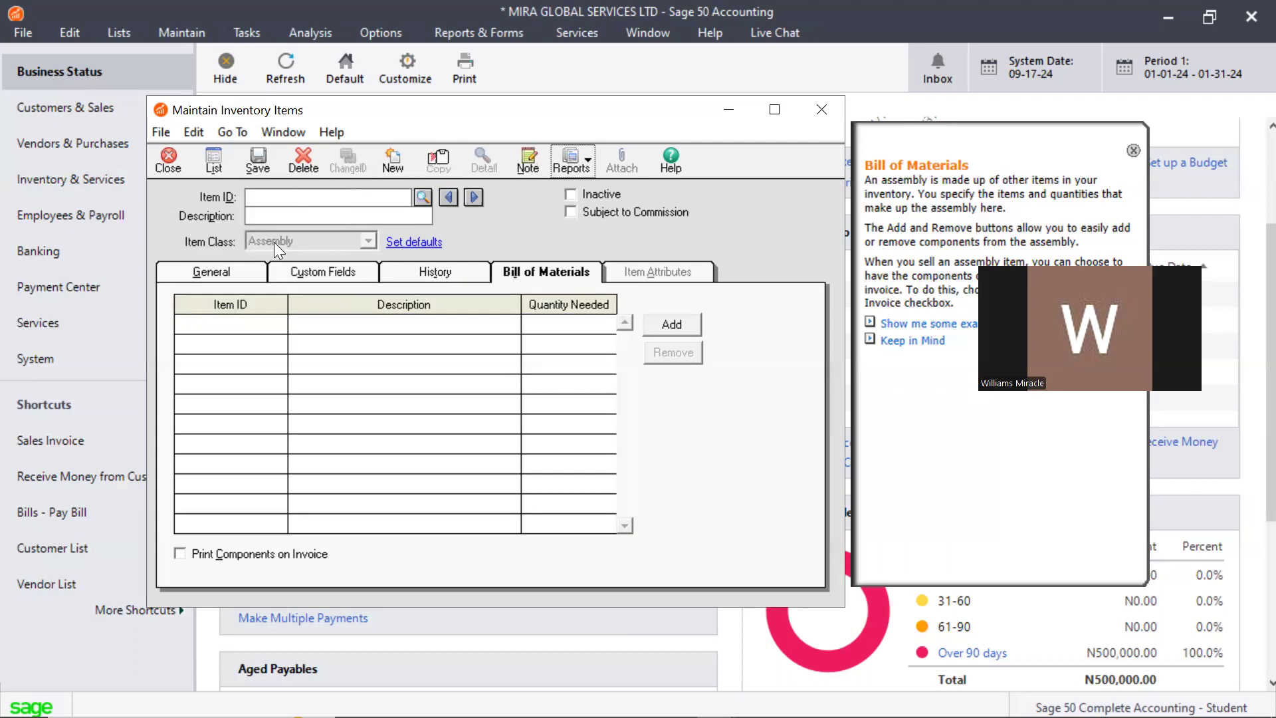
click(211, 272)
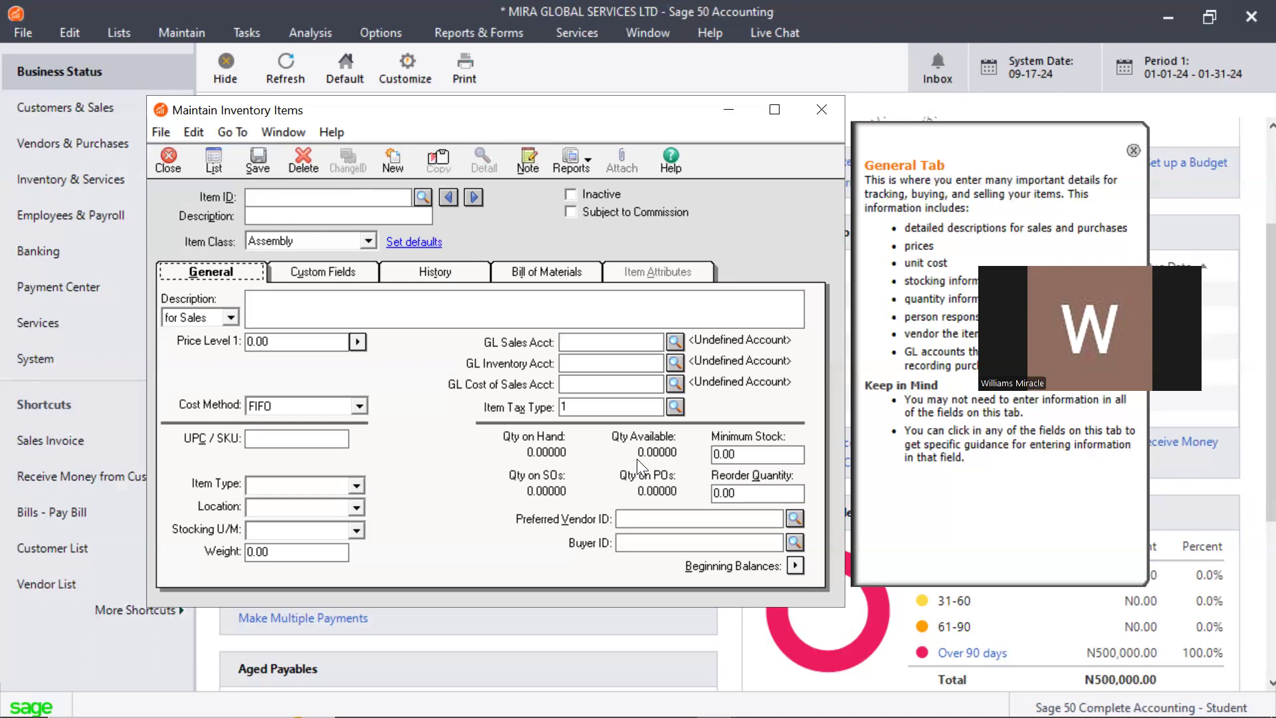
Set the unsaved assembly item's minimum stock to 10 and its reorder quantity to 20
click(785, 493)
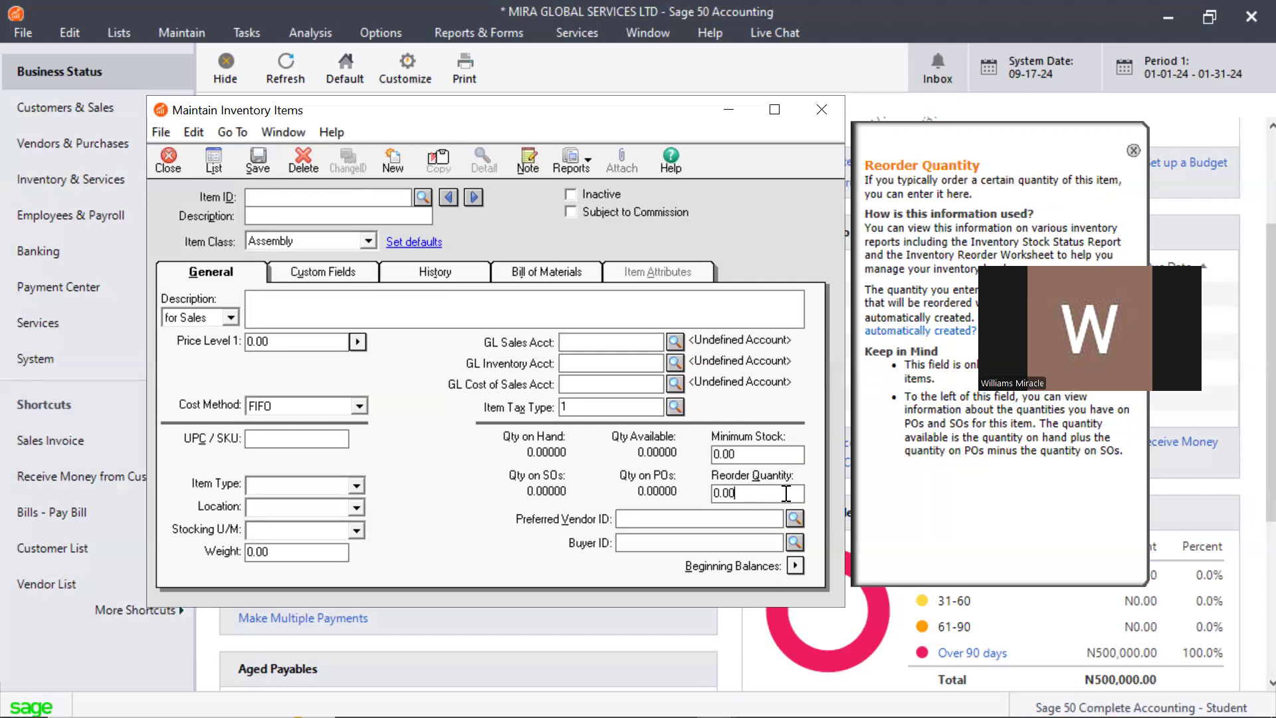
click(785, 447)
key(BackSpace)
key(BackSpace)
key(BackSpace)
key(BackSpace)
text(10)
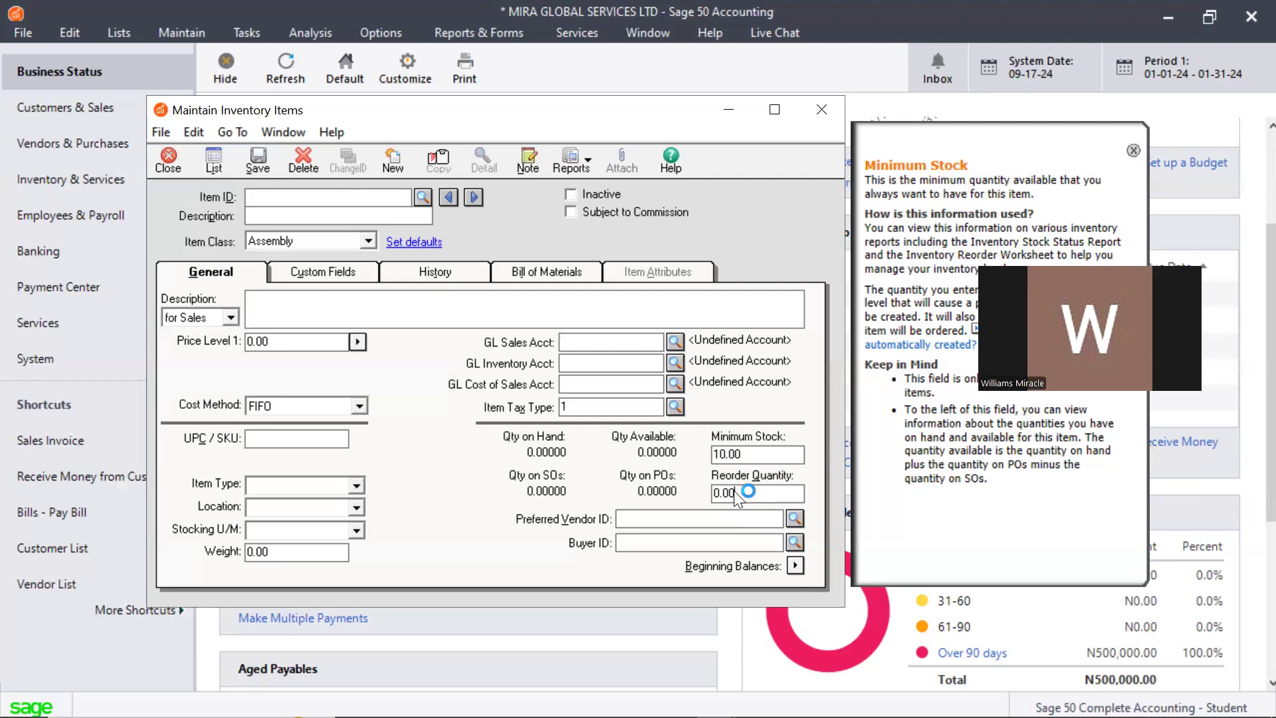
click(733, 491)
text(20)
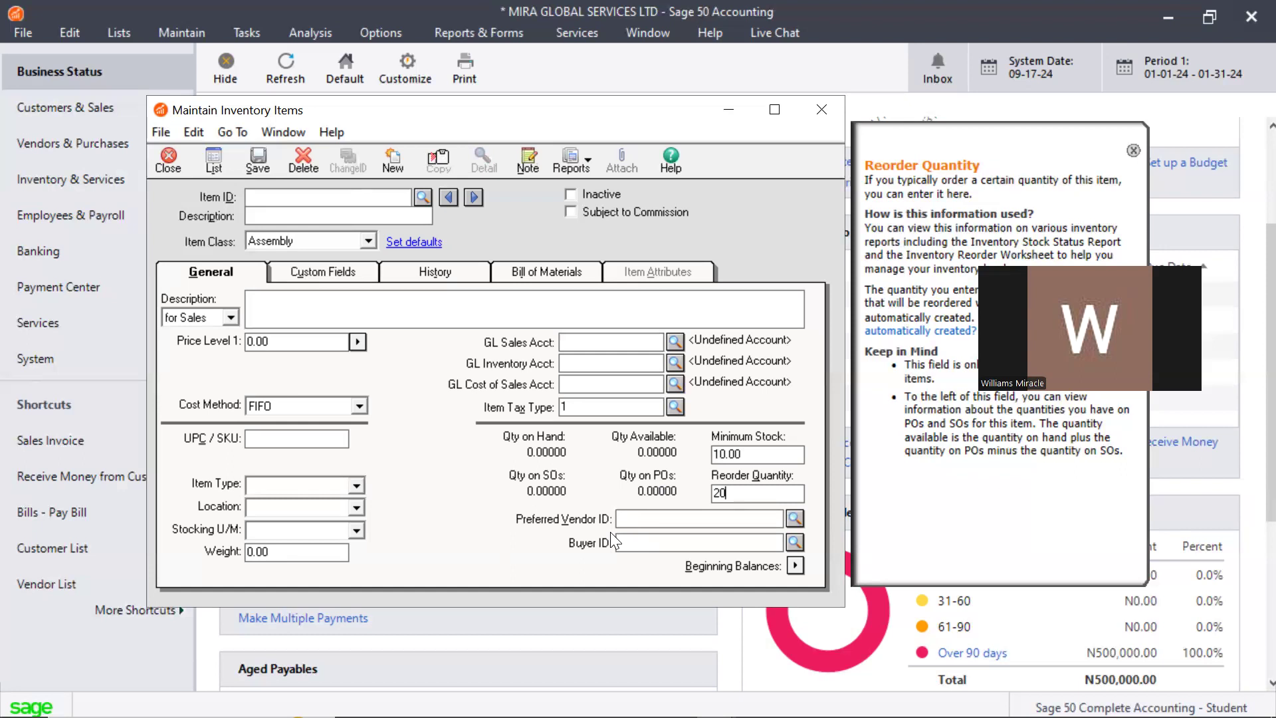
key(Tab)
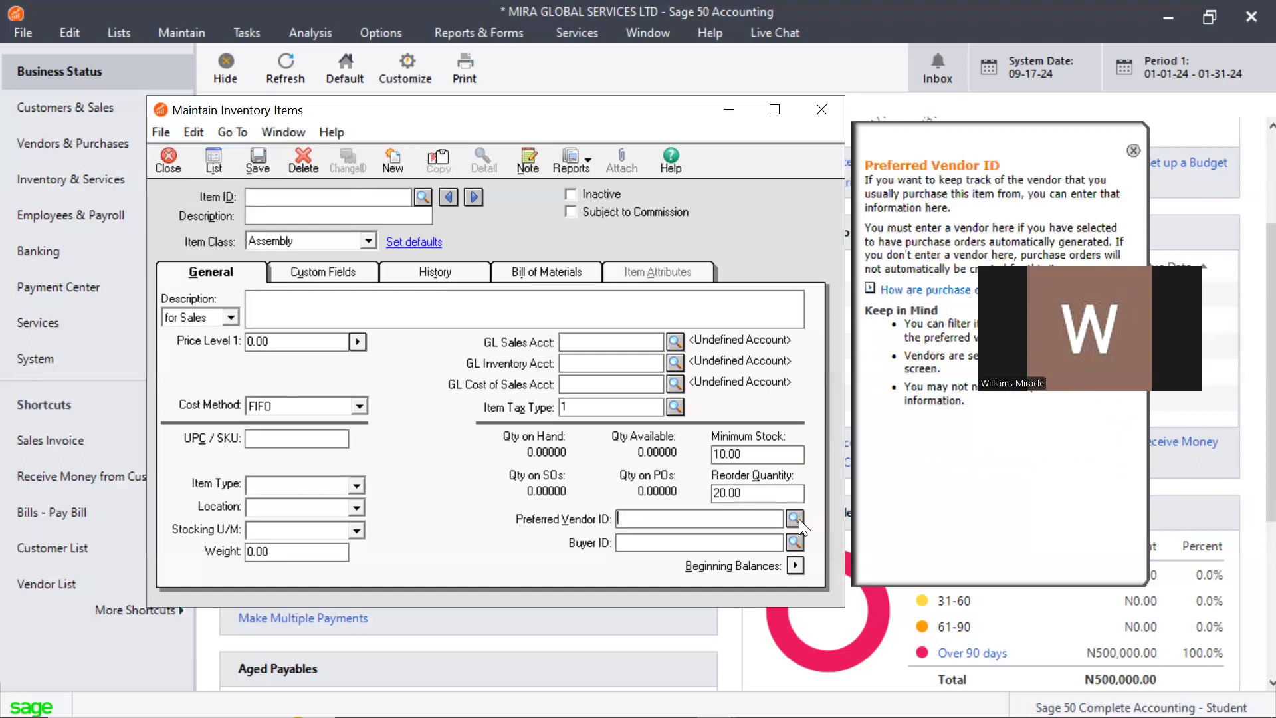
Examine the lookup lists for Preferred Vendor ID and Buyer ID without choosing an entry
click(795, 518)
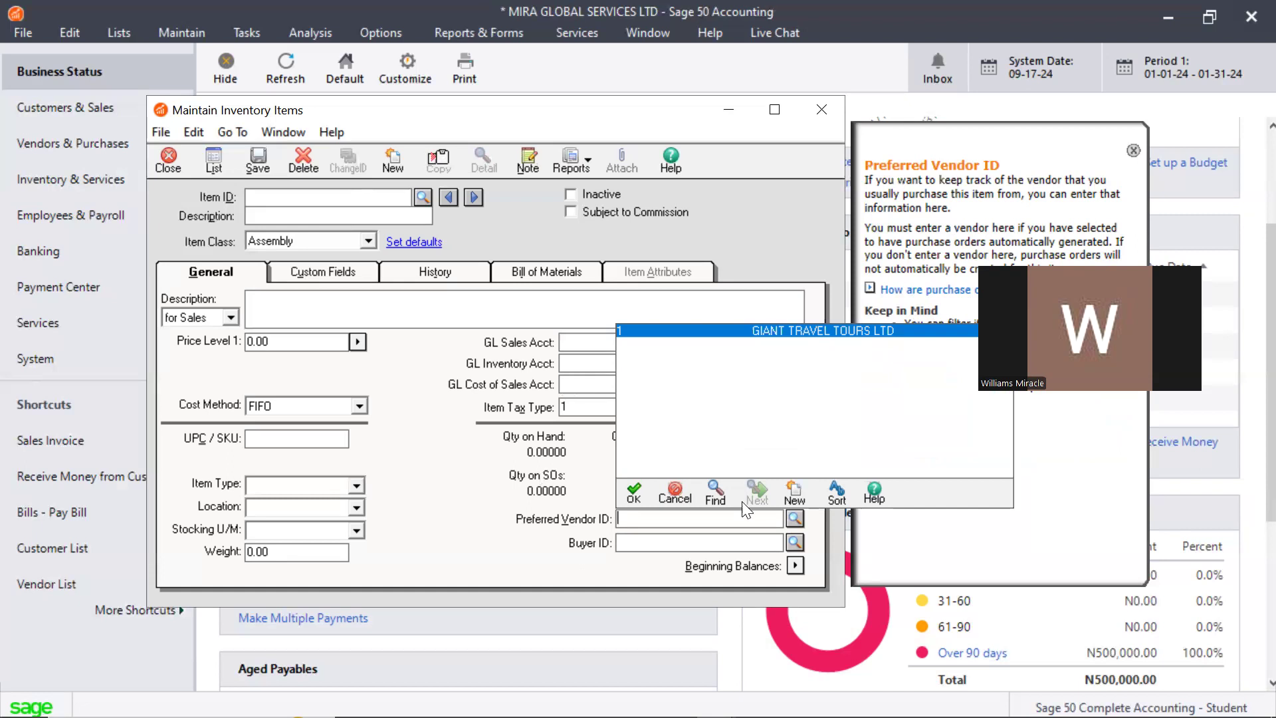
click(675, 494)
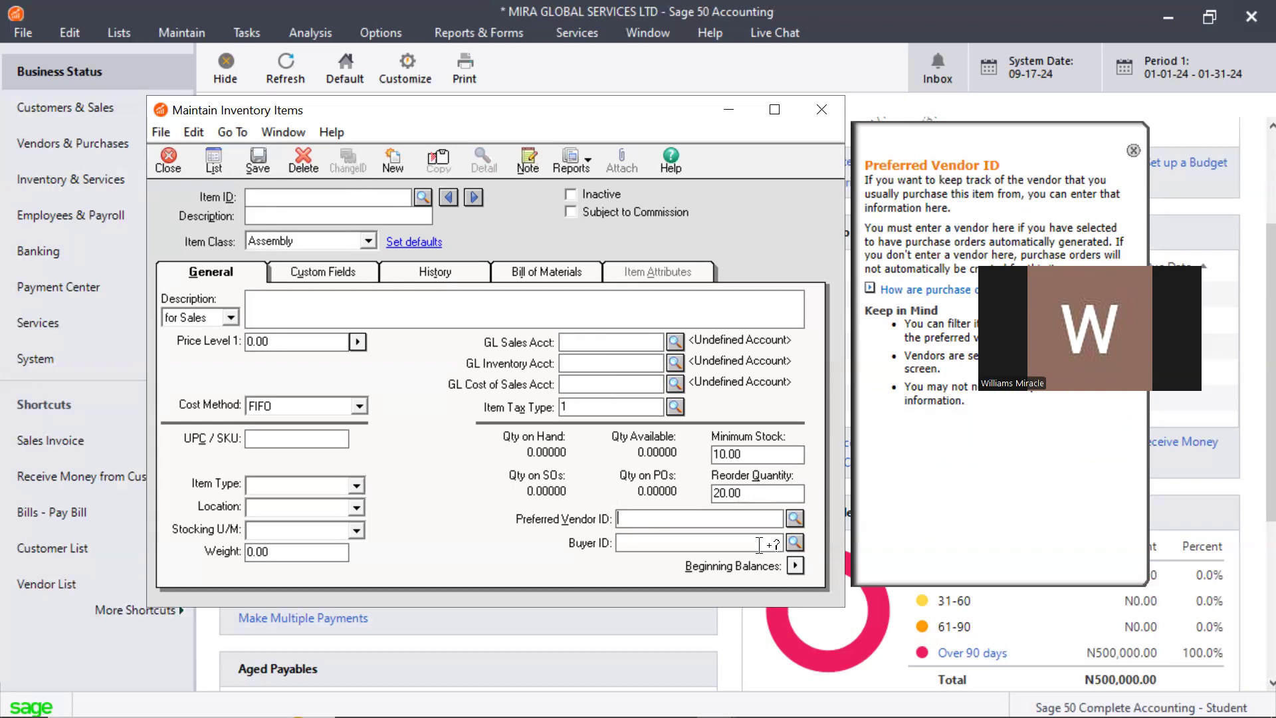
click(795, 541)
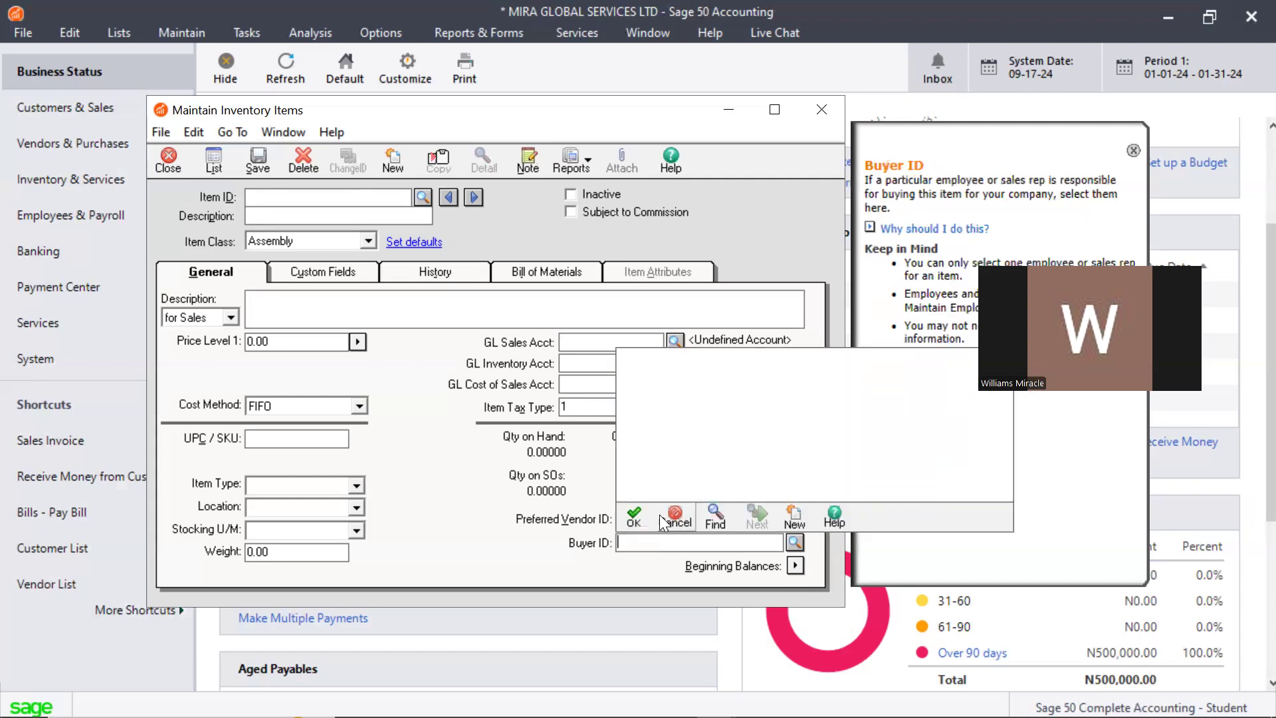
click(635, 522)
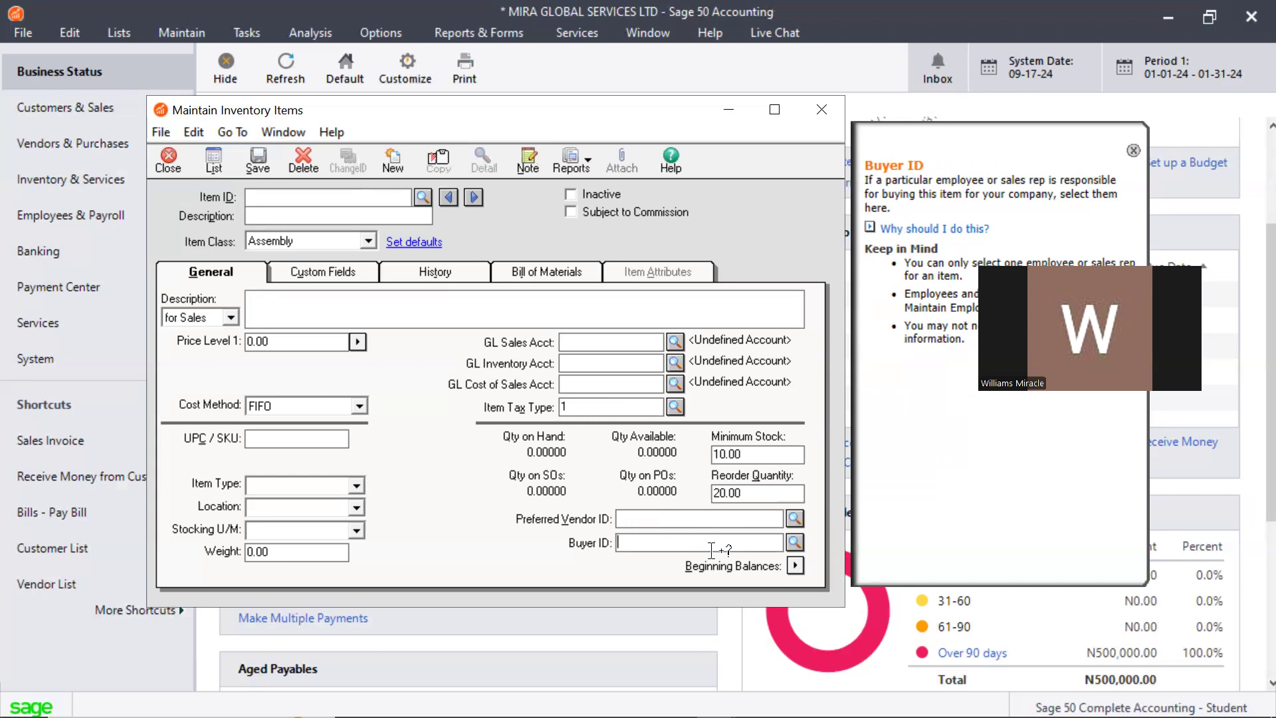
click(862, 117)
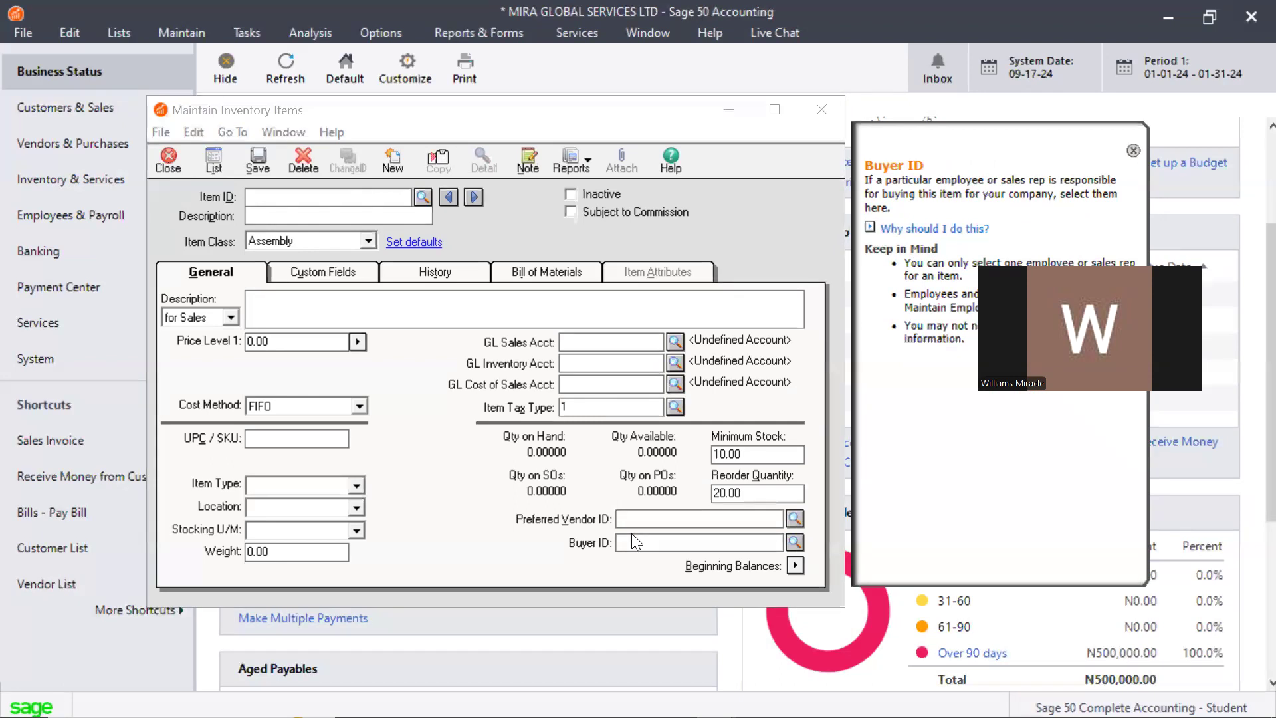
mouse_move(703, 552)
mouse_down()
mouse_move(678, 553)
mouse_move(665, 590)
mouse_move(821, 572)
mouse_move(801, 550)
mouse_move(777, 553)
mouse_up()
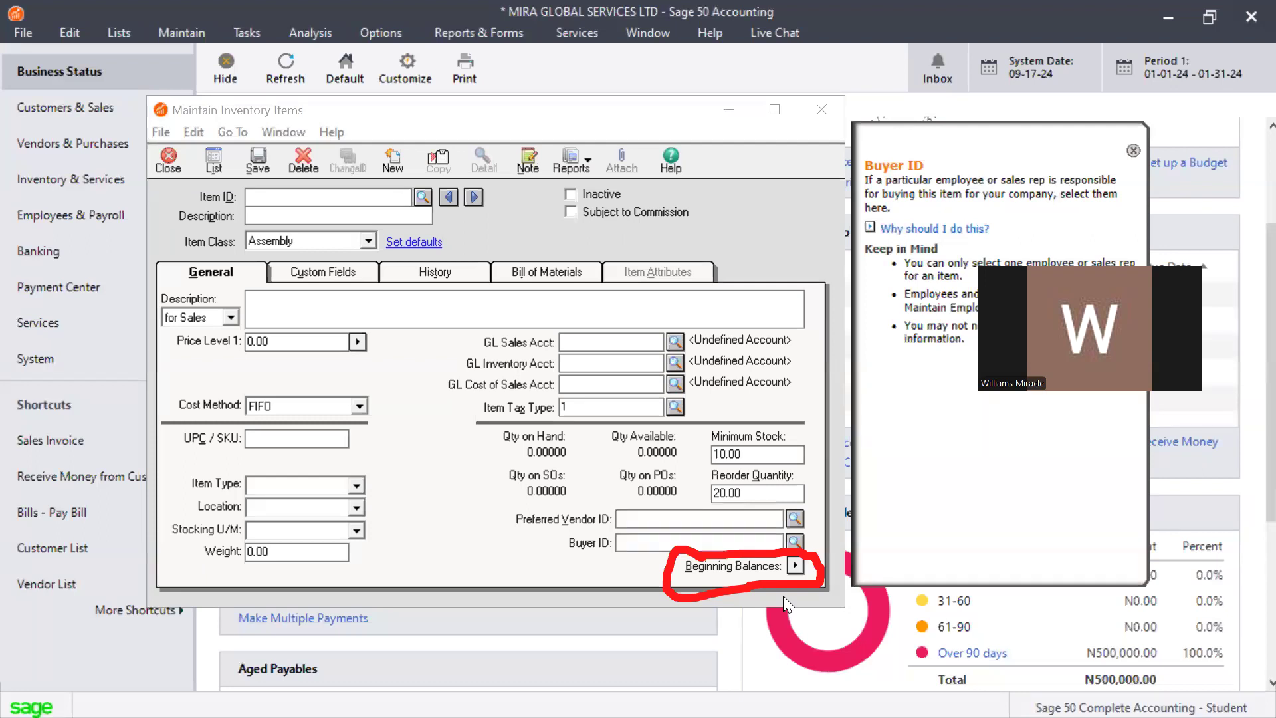
Set the beginning balance quantity of Corporate Travel Package to 100 and save the beginning balances
click(792, 569)
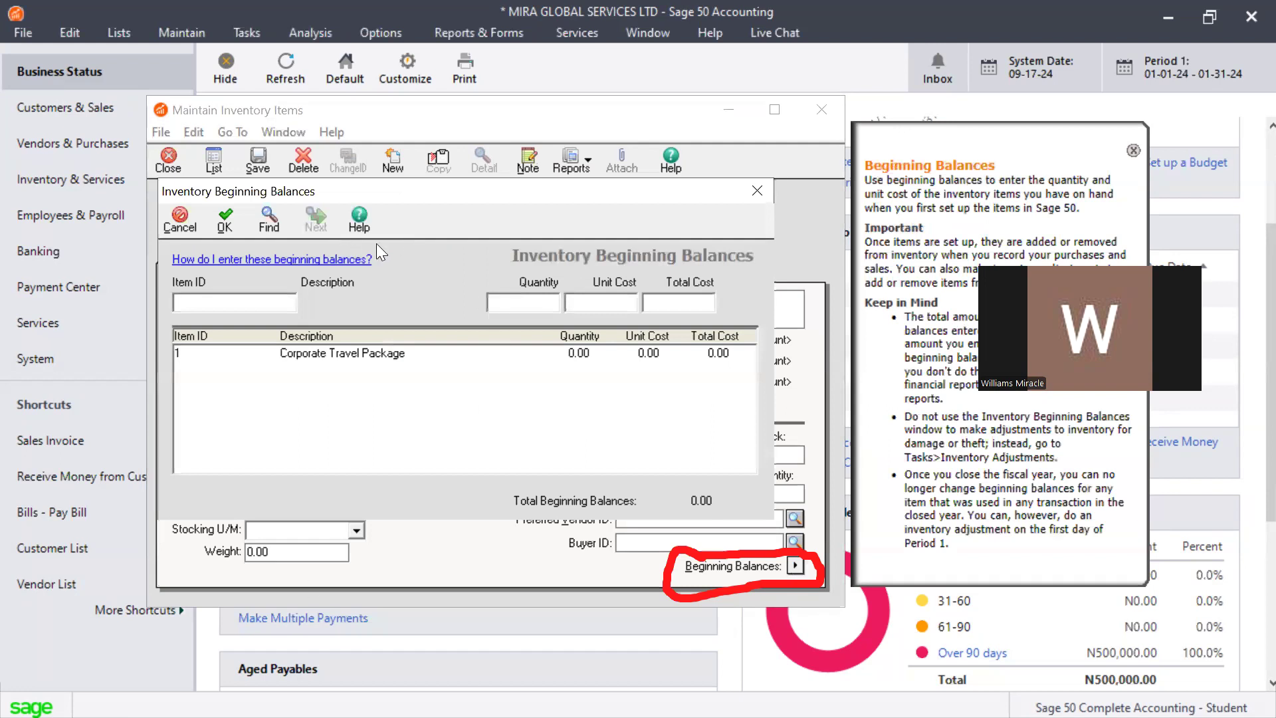
drag(387, 196, 444, 190)
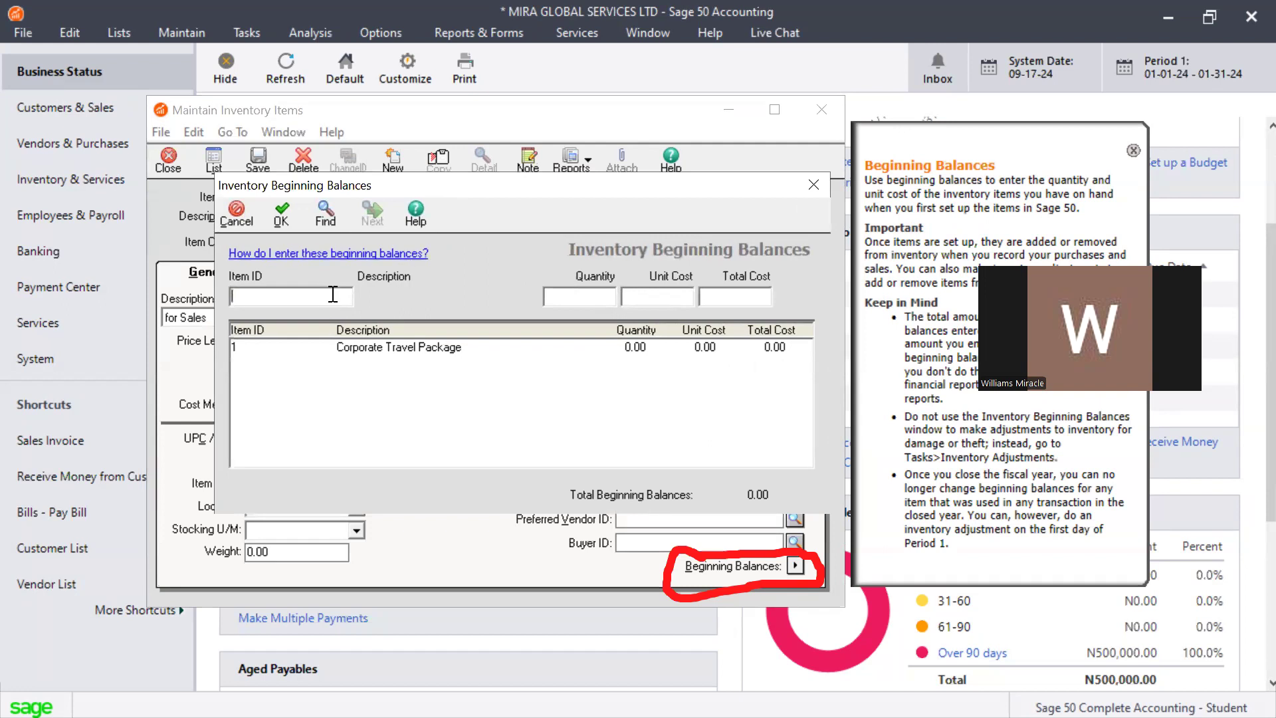
click(419, 348)
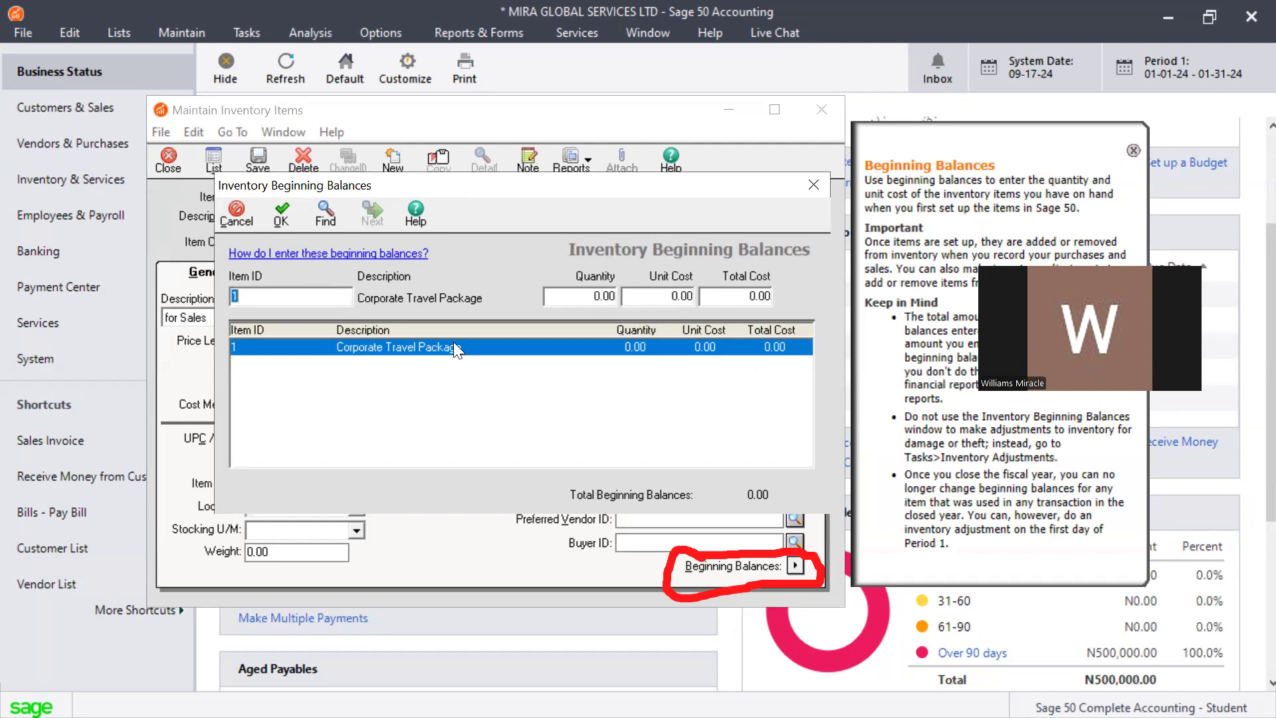
click(591, 295)
text(100)
click(286, 222)
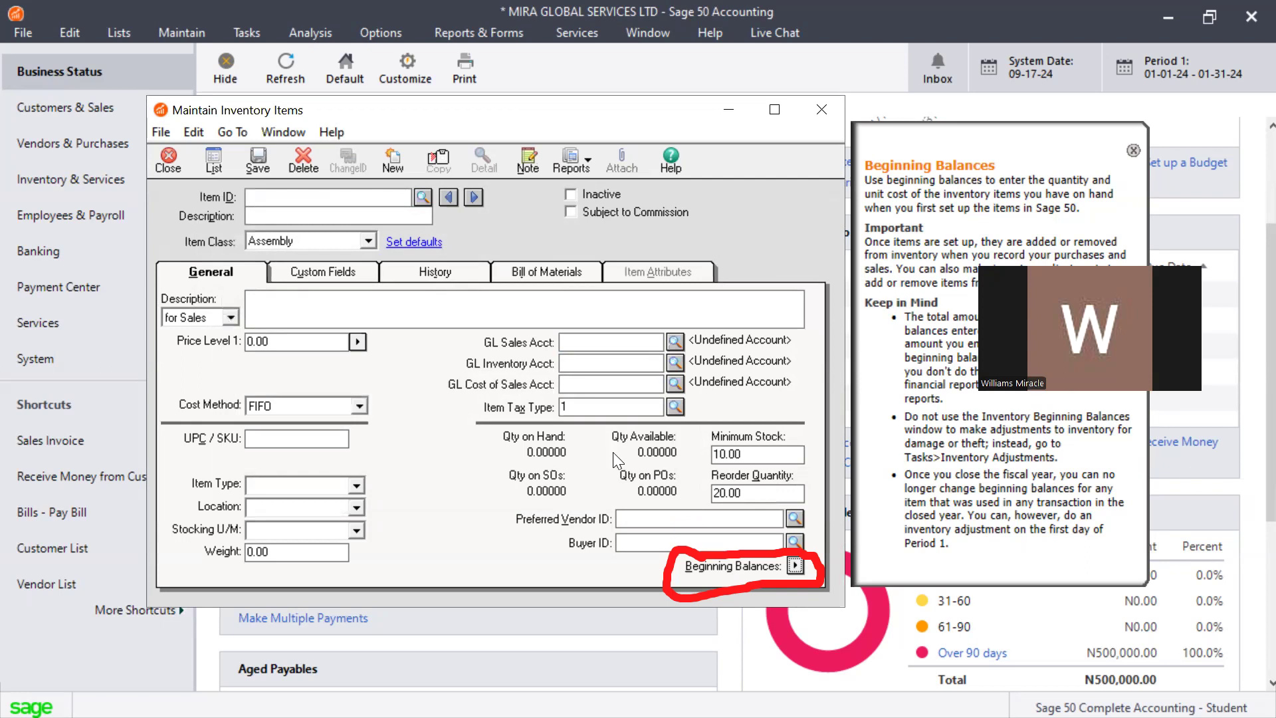
Try setting the beginning balance quantity of Corporate Travel Package to 0 and close the balances without saving
click(795, 566)
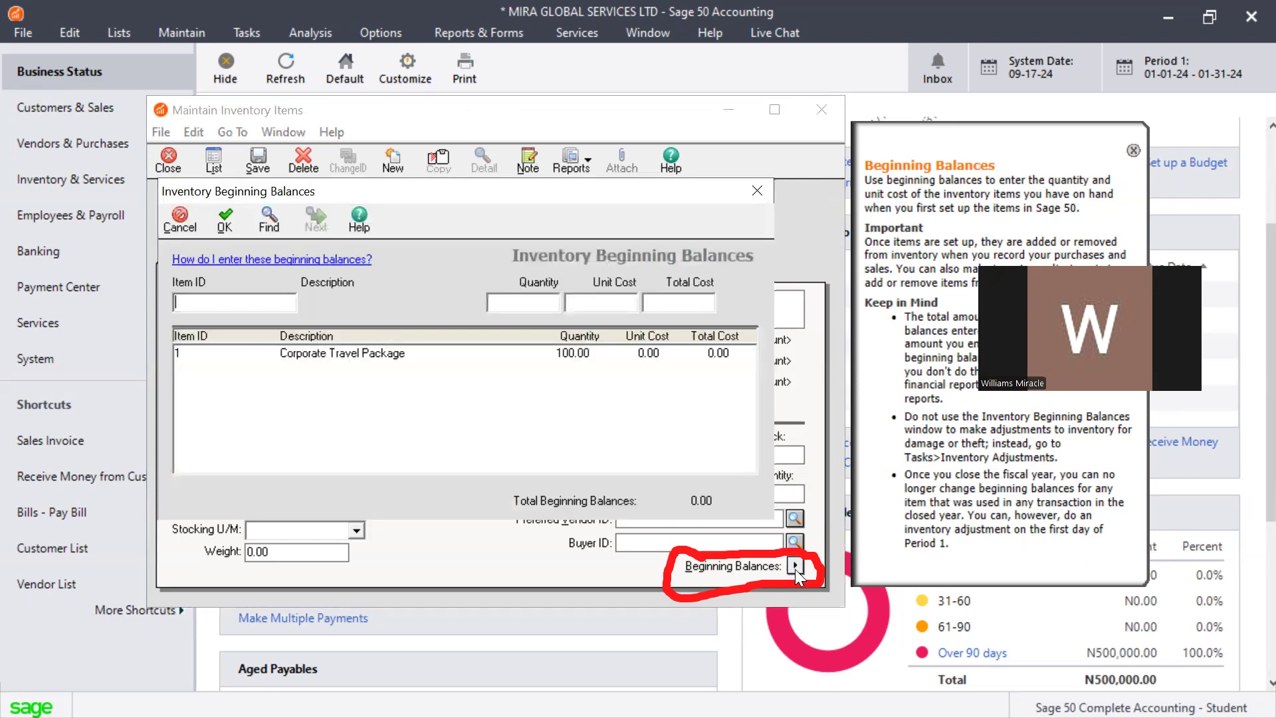
click(577, 357)
click(555, 302)
text(00)
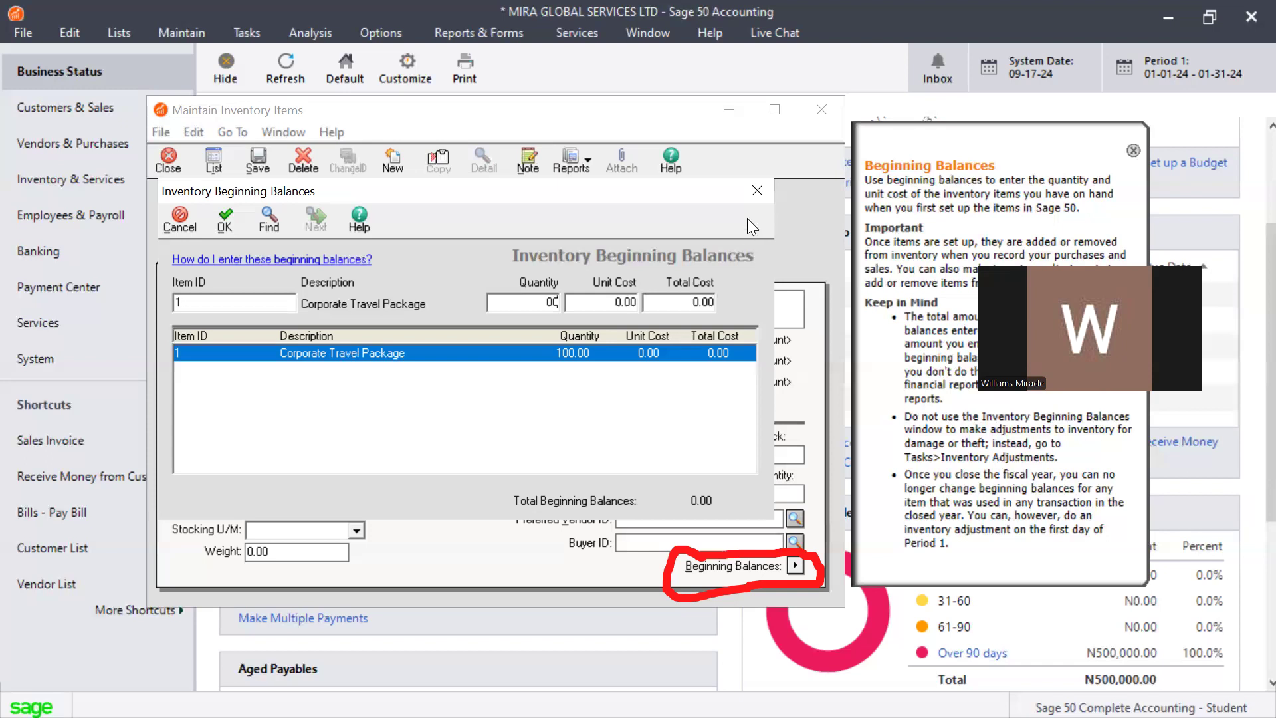
click(755, 191)
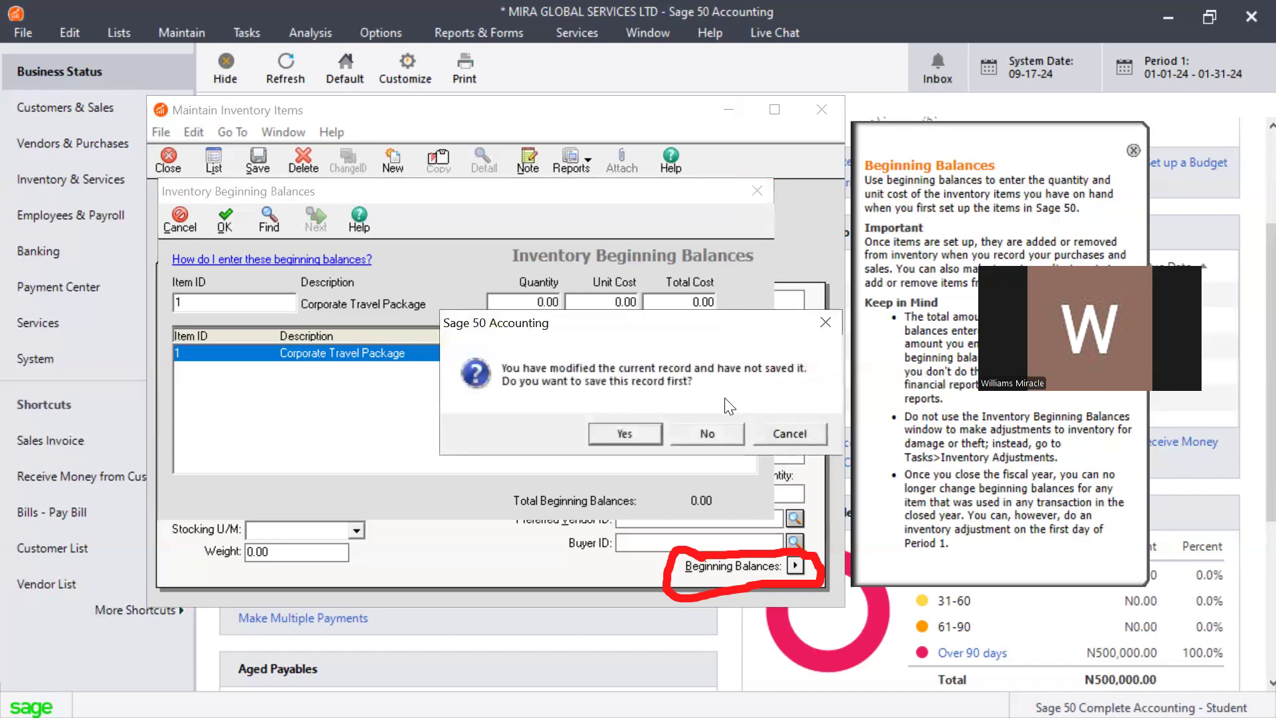
click(699, 427)
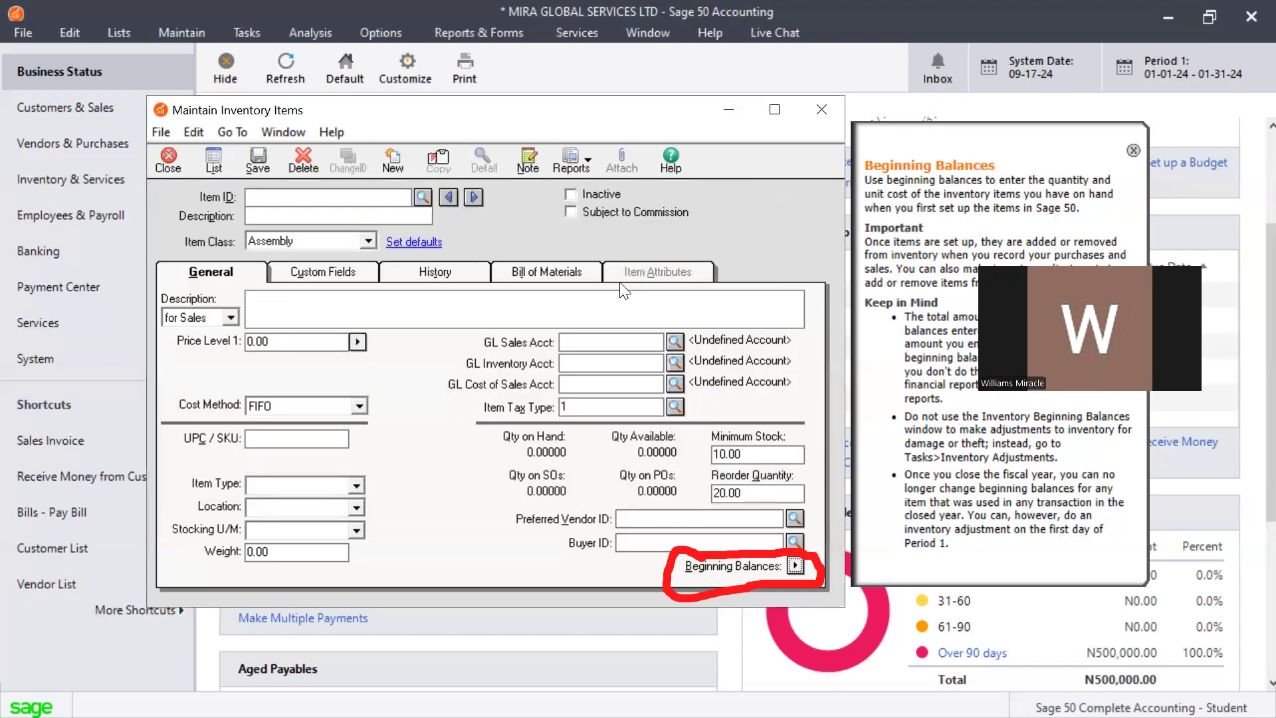
Close the unsaved assembly item and start a new inventory item from the Inventory List
click(810, 111)
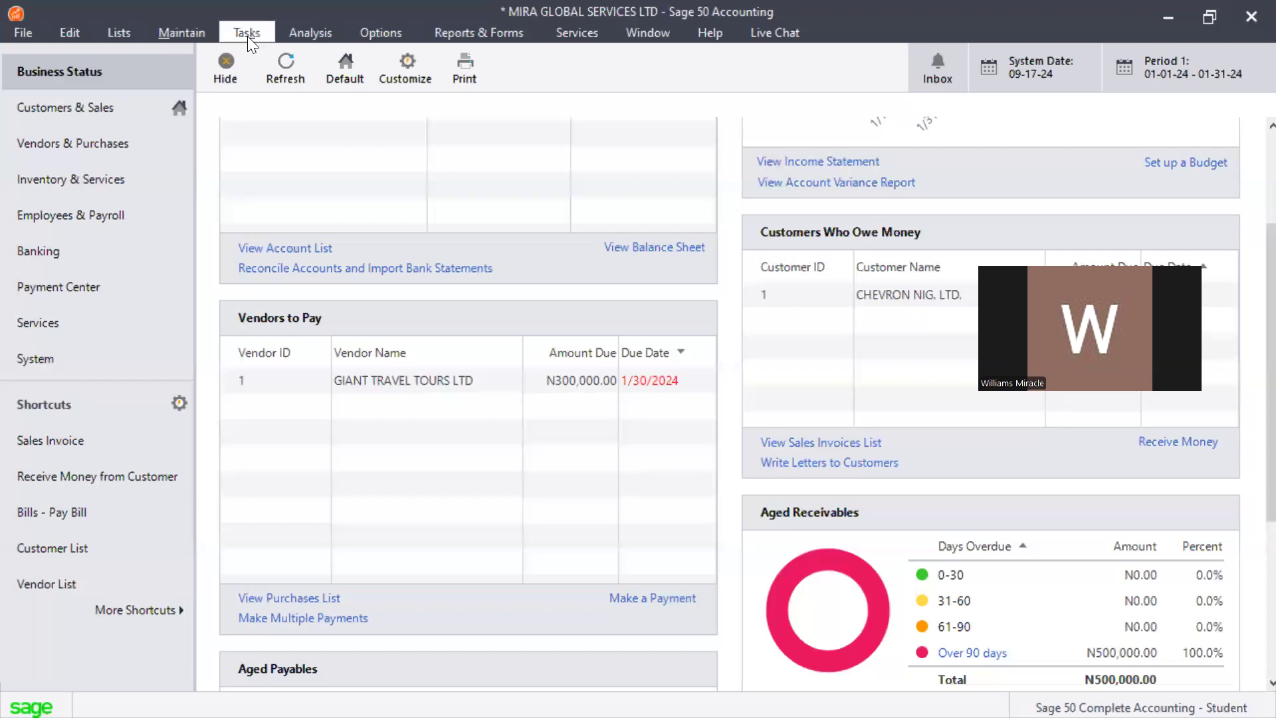
click(205, 32)
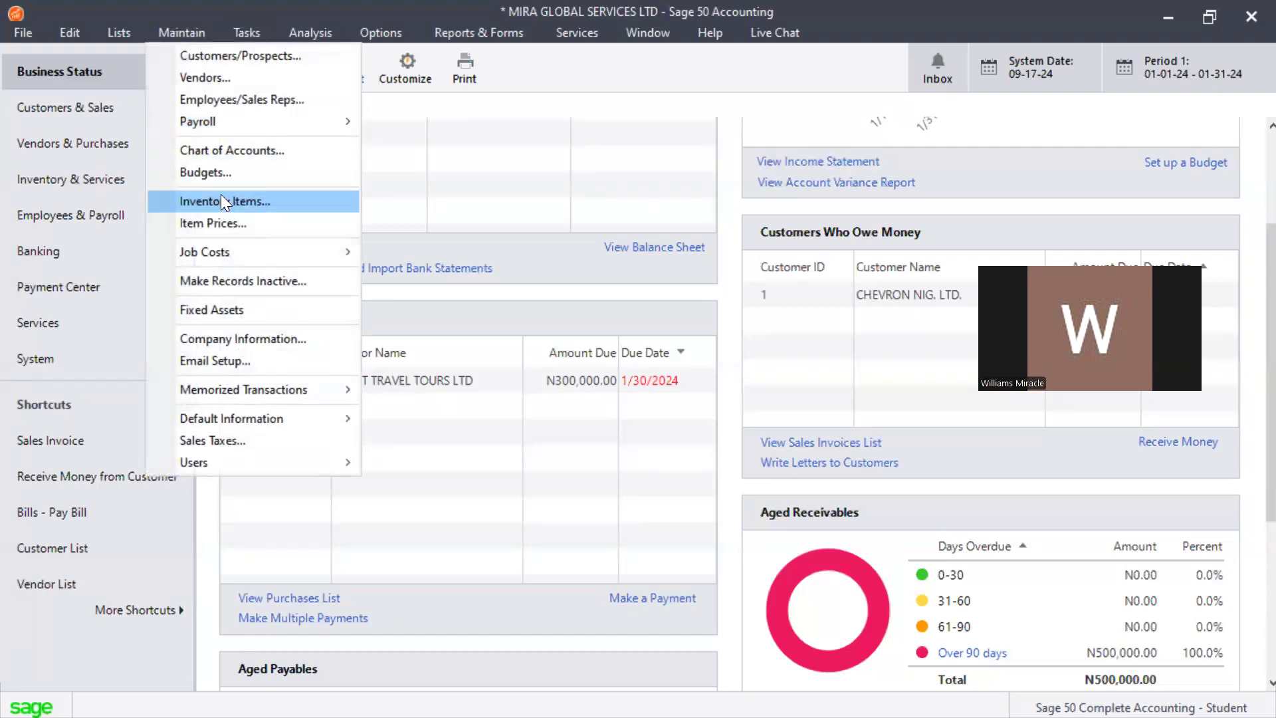
click(206, 26)
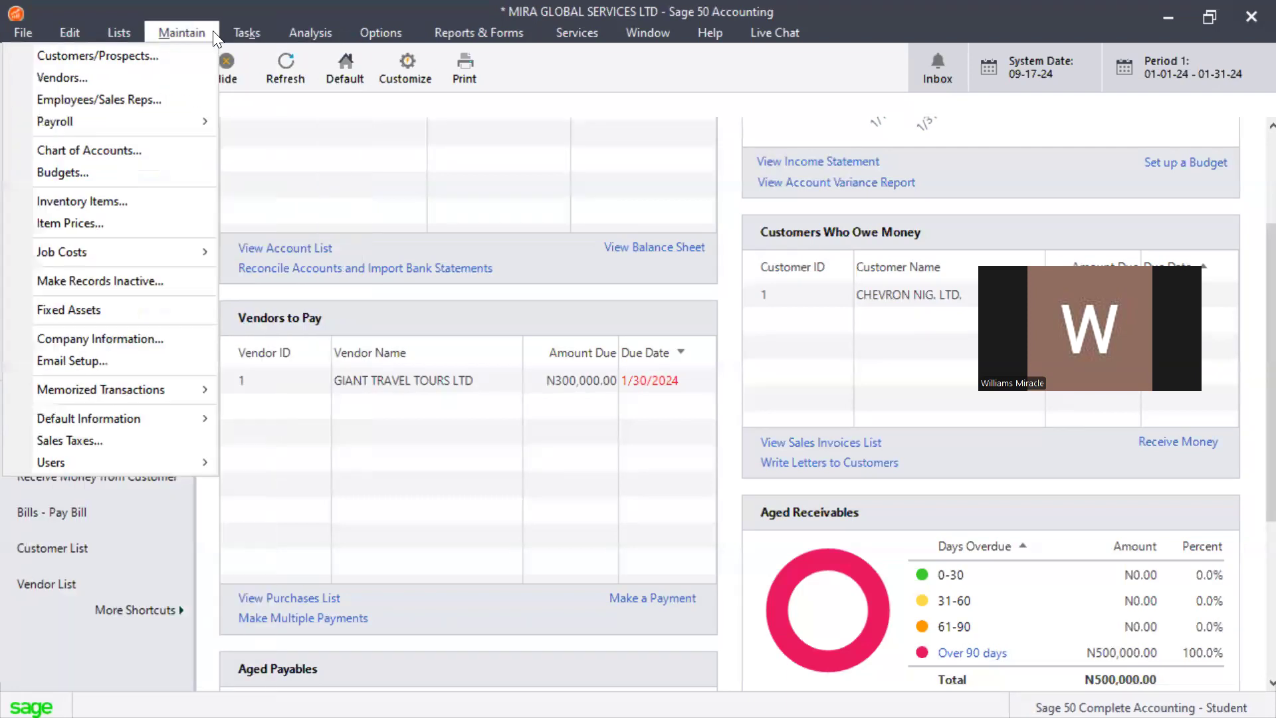
click(186, 200)
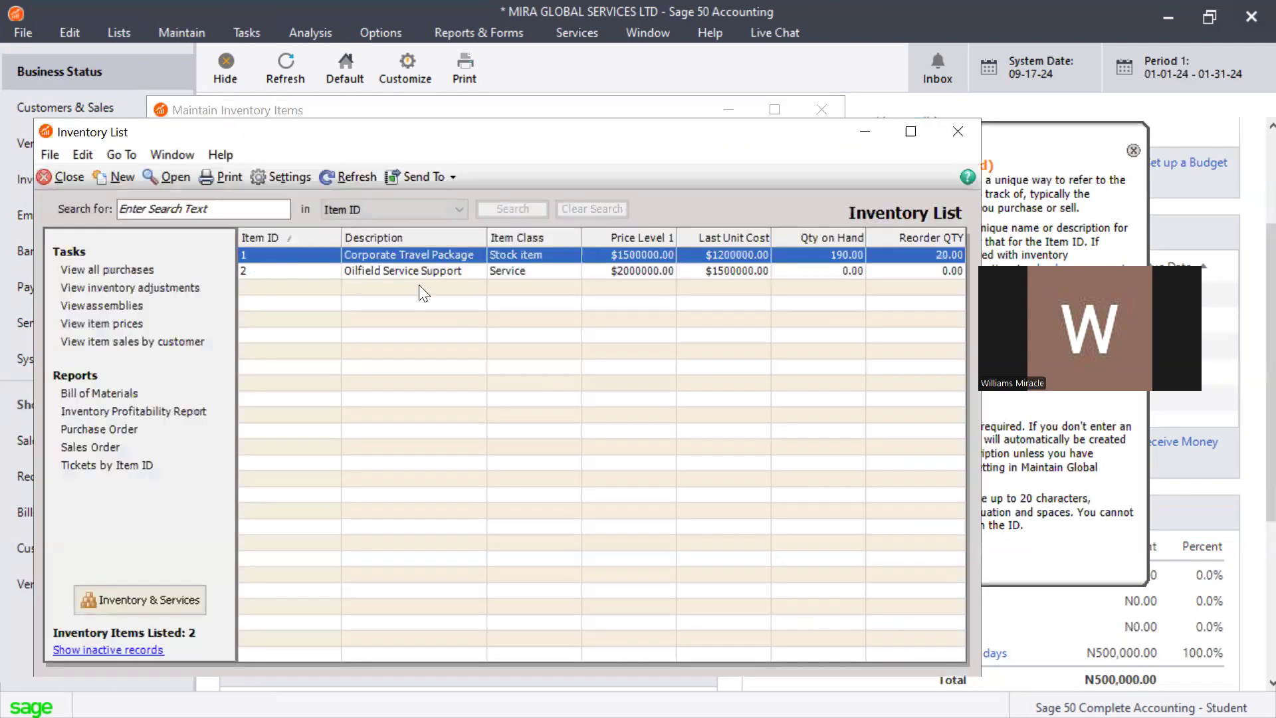
click(115, 175)
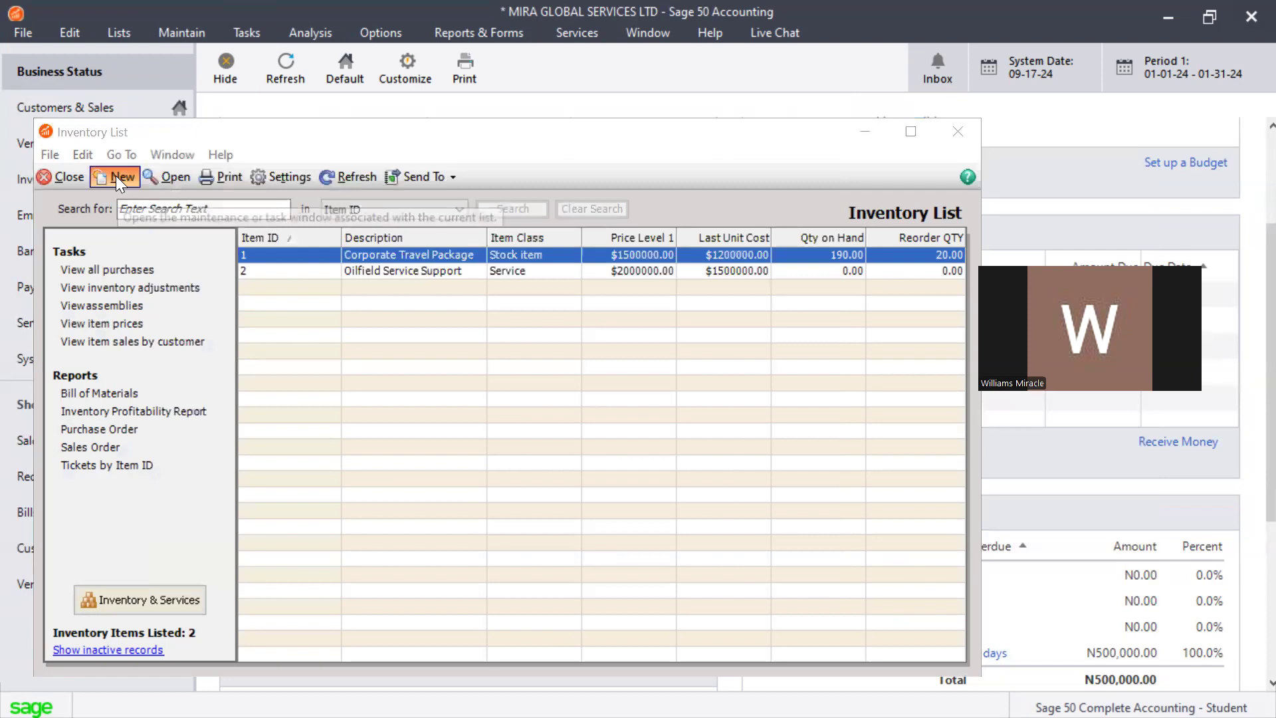
Give the new item the ID 3, the description Solar Power Kits and the class Stock item
text(3)
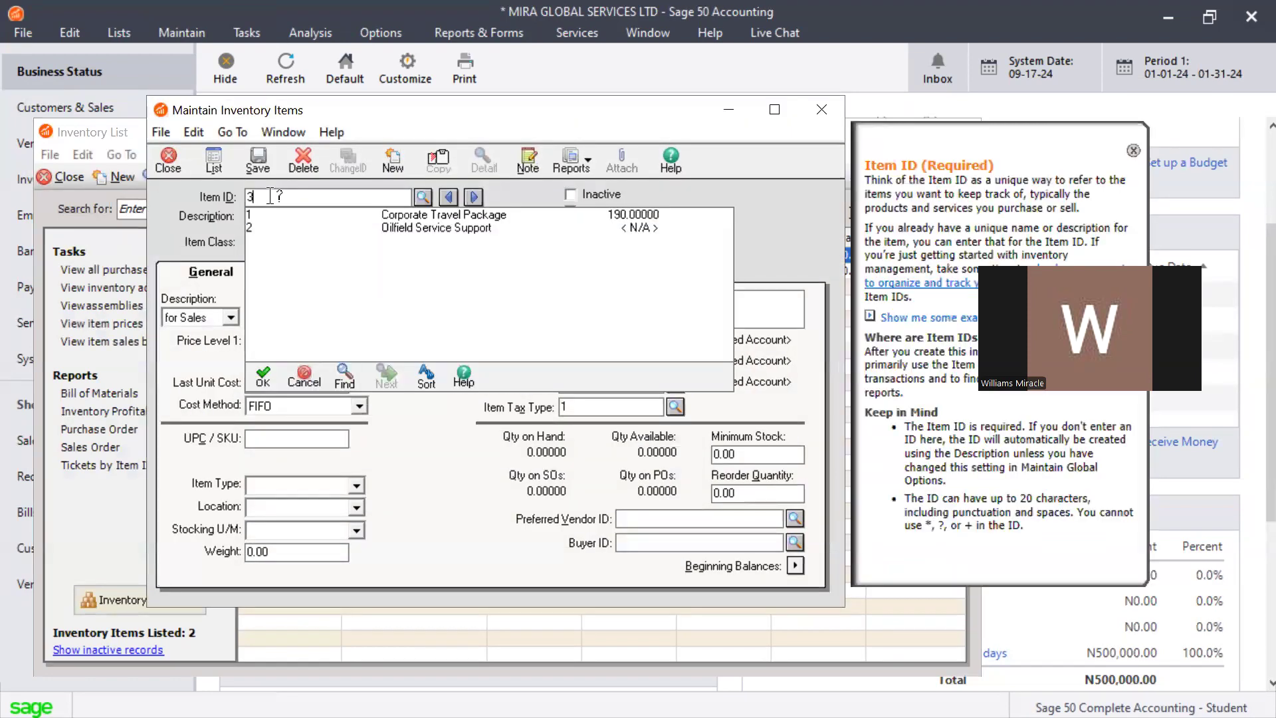
key(Tab)
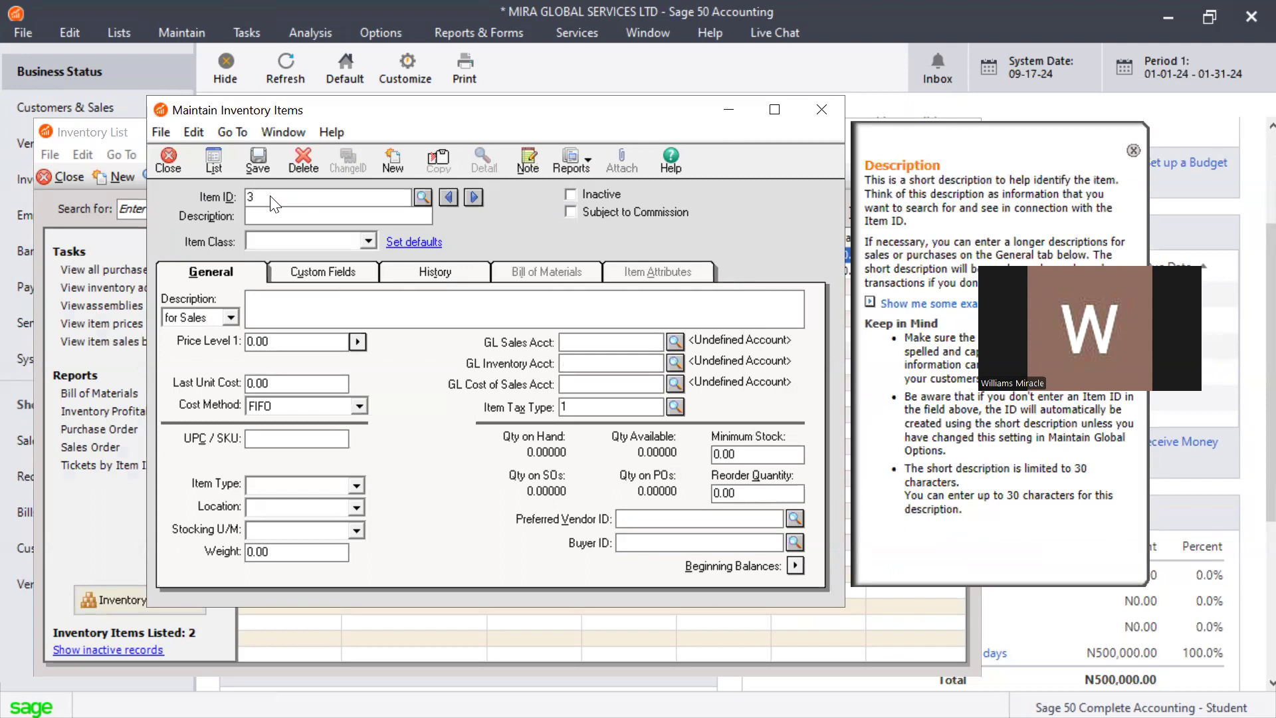
text(Solar Power Kits)
key(Tab)
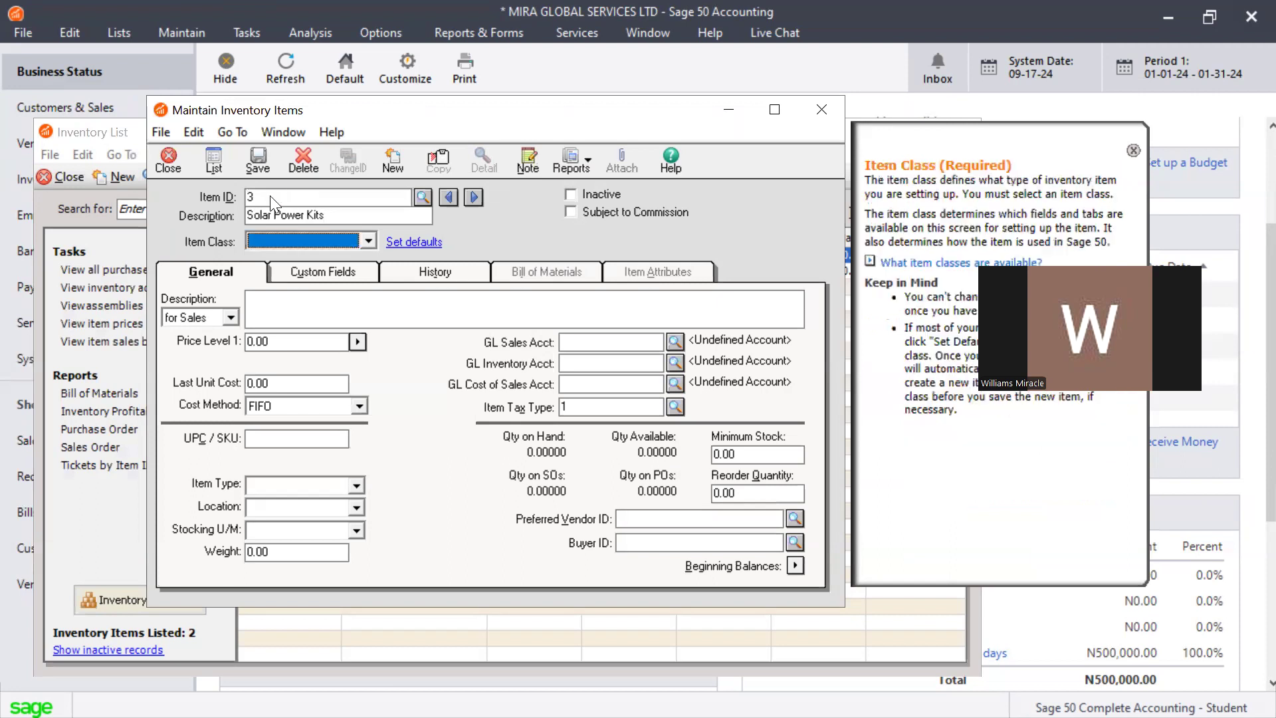
click(366, 242)
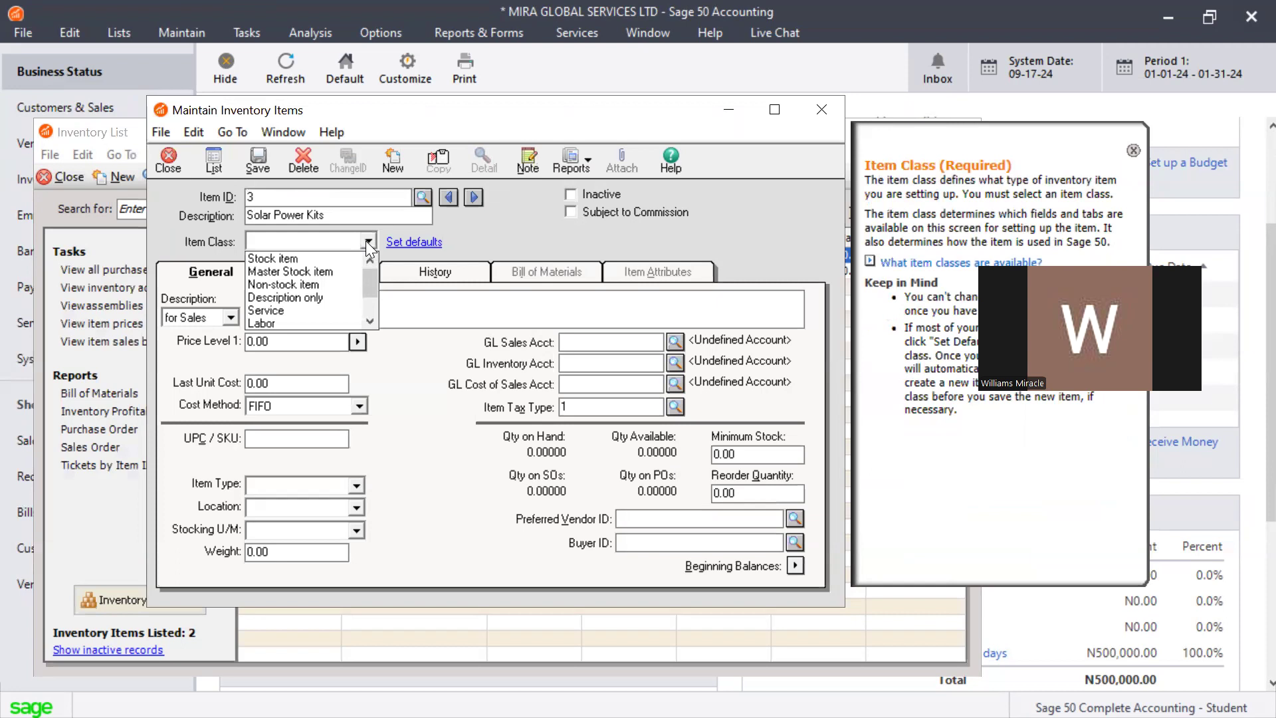
click(335, 258)
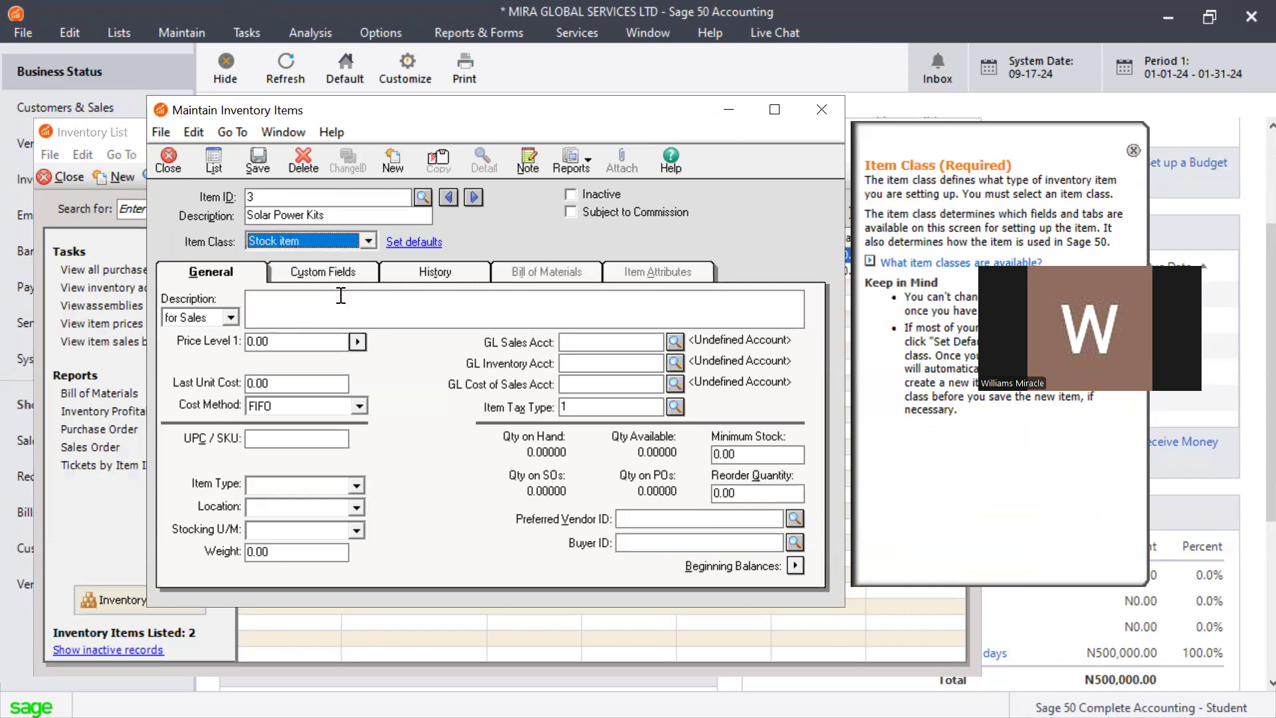
Set Price Level 1 of the Solar Power Kits item to 500,000.00
click(318, 343)
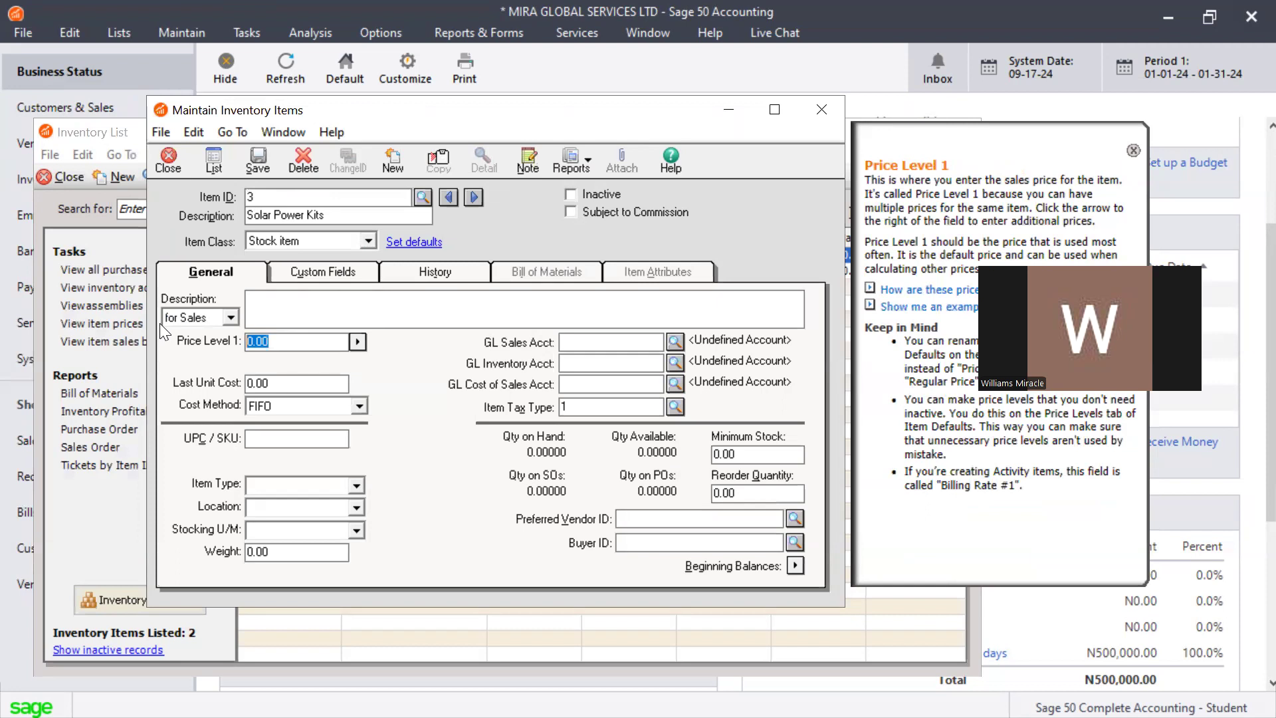
text(500000)
key(Tab)
key(Tab)
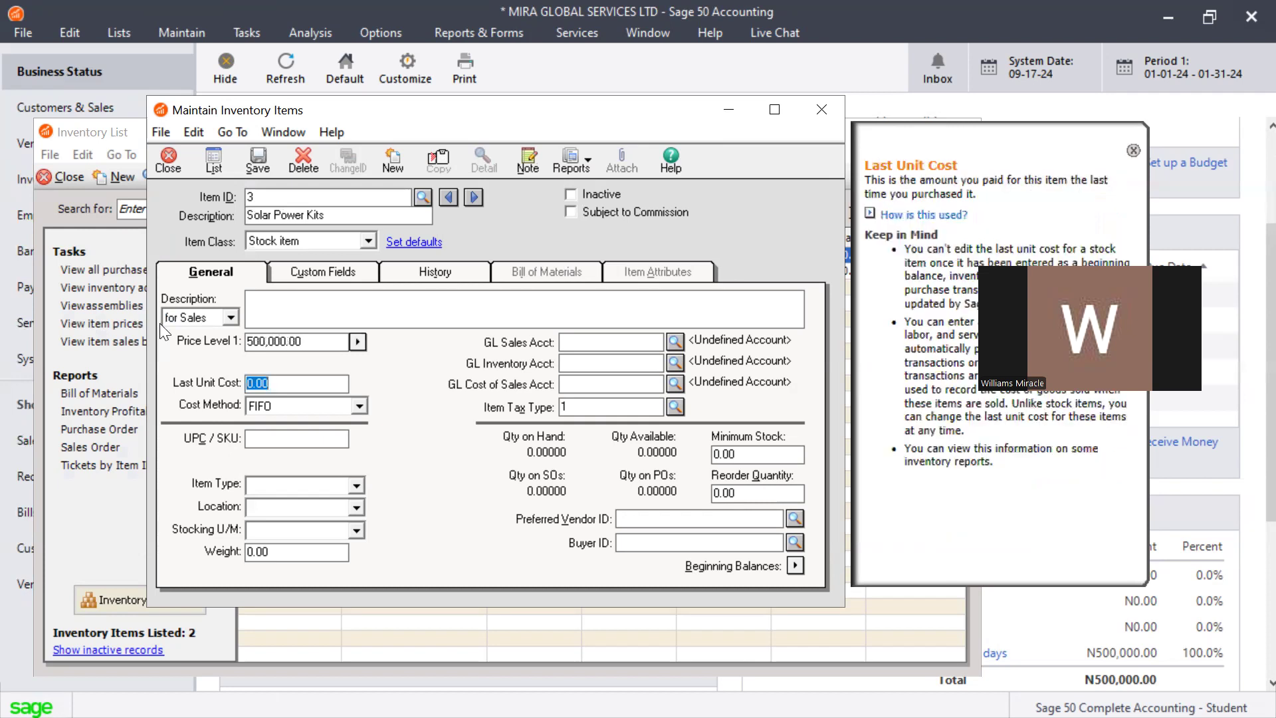
Set the Last Unit Cost of the Solar Power Kits item to 400,000.00
text(400000)
key(Tab)
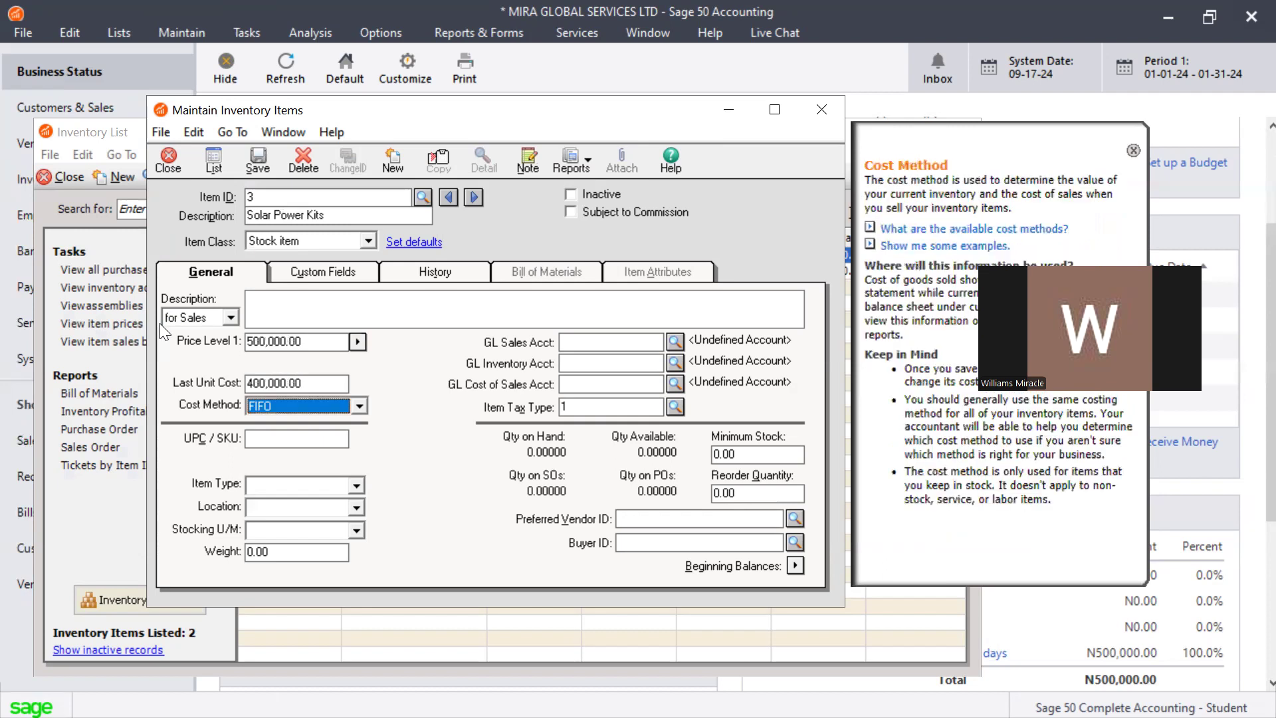
Assign account 4002 OIL & GAS SALES as the item's GL sales account
click(675, 344)
click(675, 342)
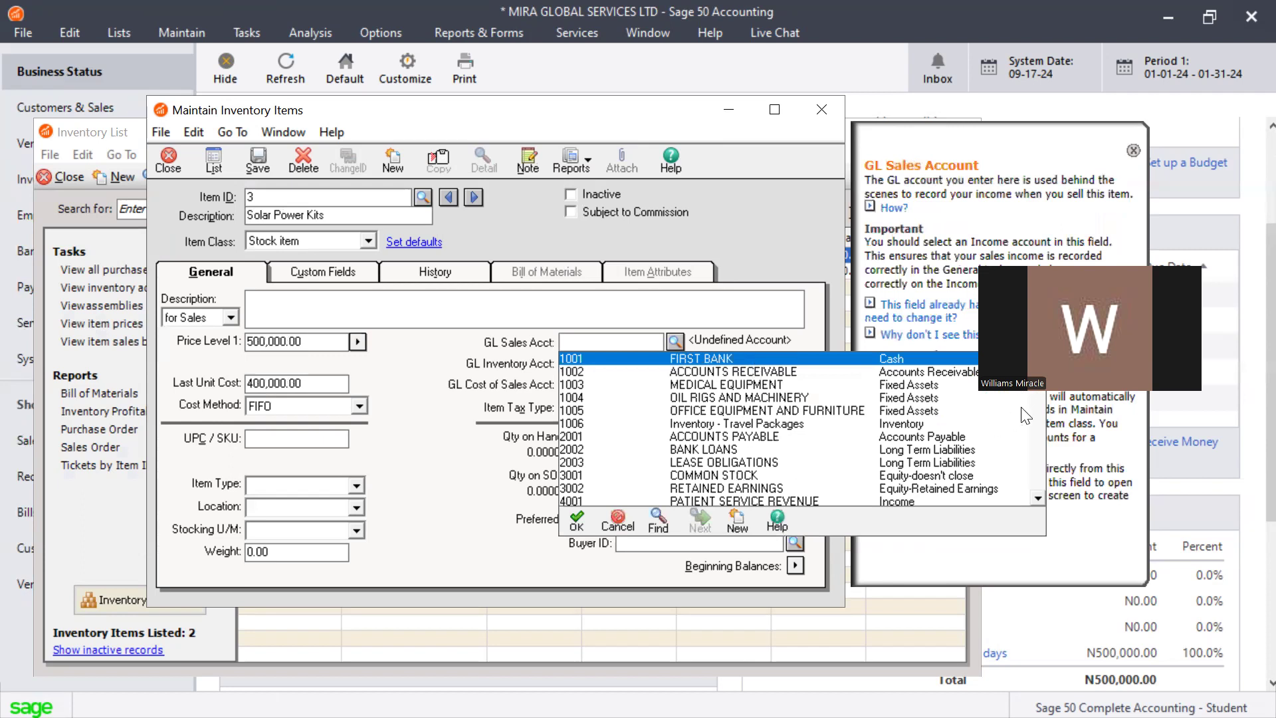
click(1037, 500)
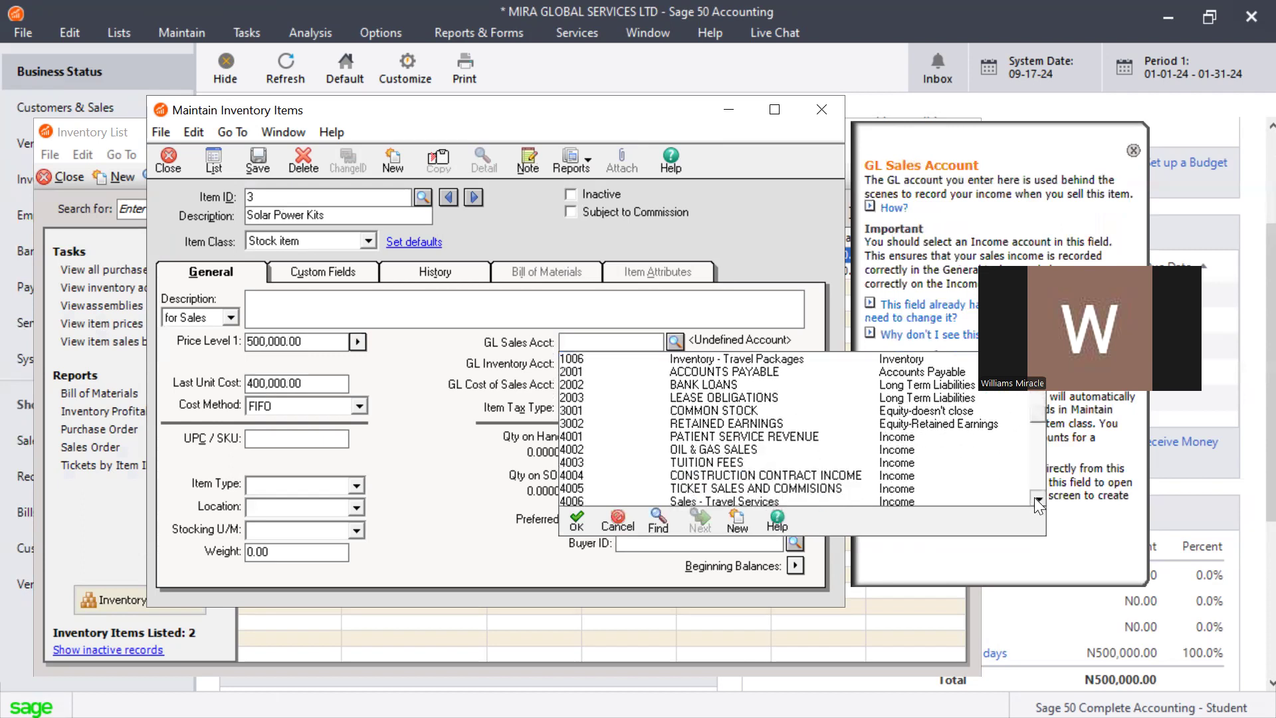
double_click(747, 424)
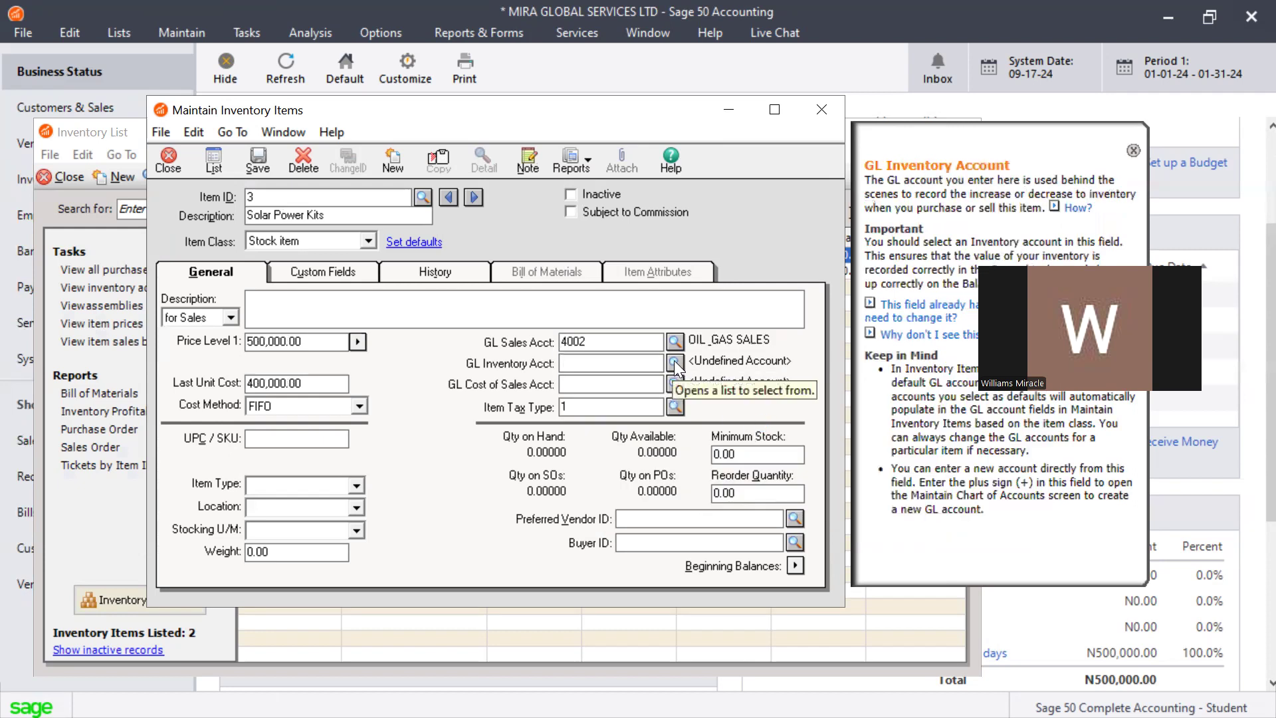
Check the existing income account IDs in the account list and start a new account for the item's sales
click(675, 342)
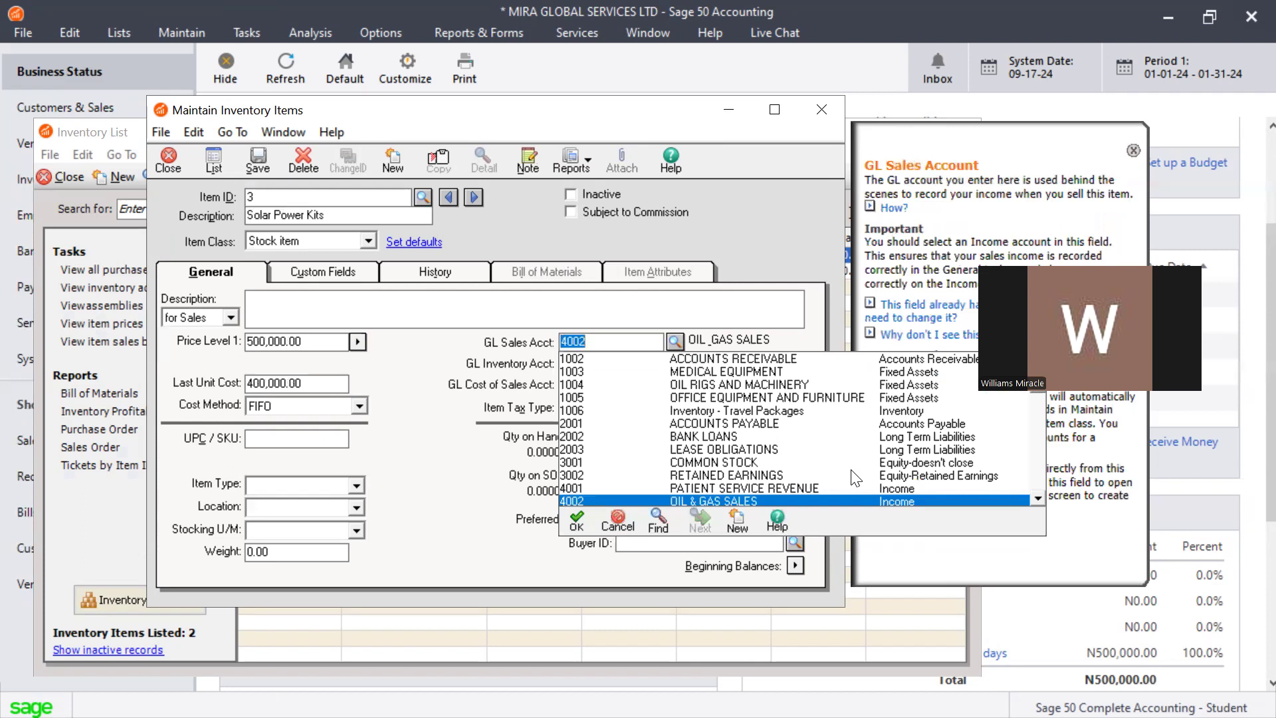
click(1038, 499)
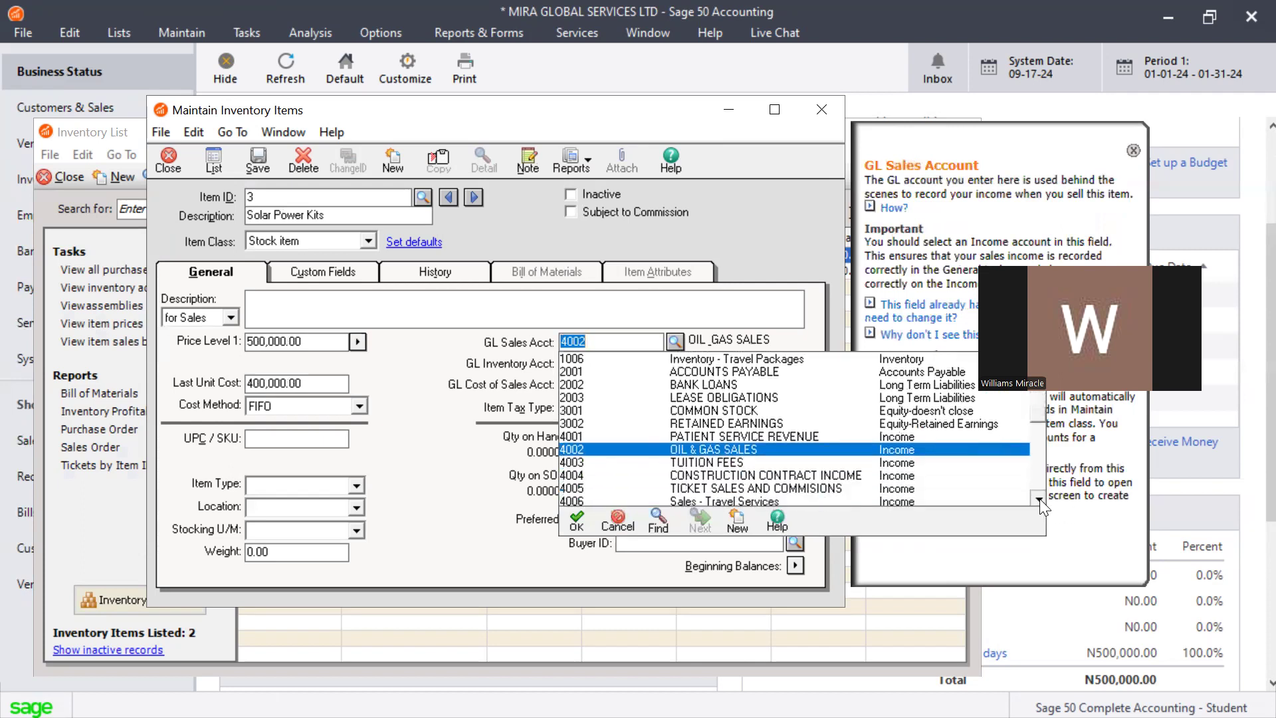
click(1039, 500)
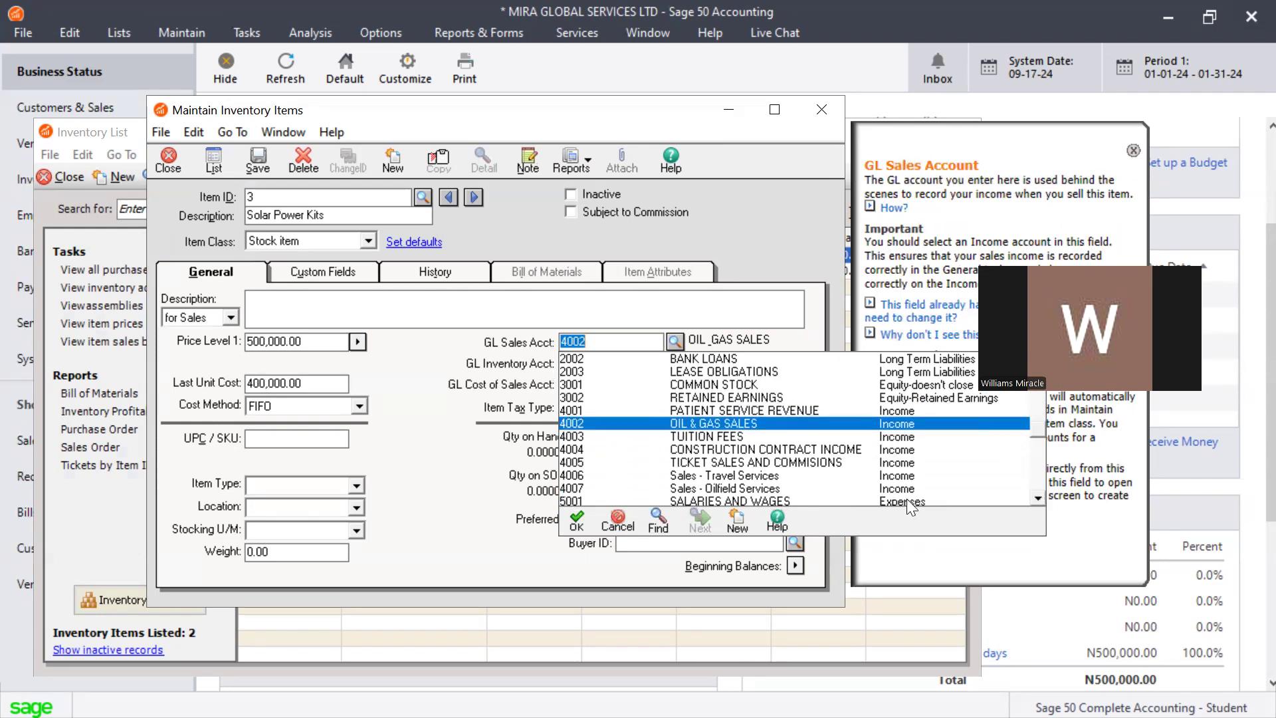
click(728, 520)
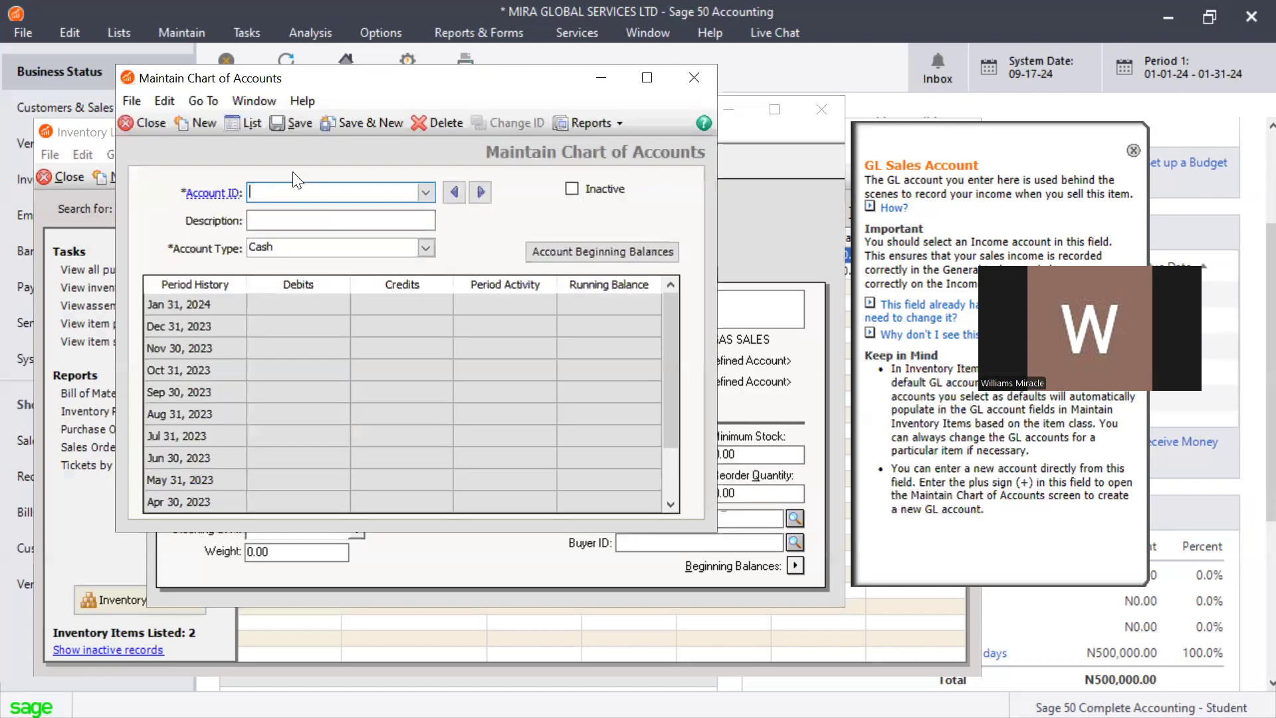
click(235, 130)
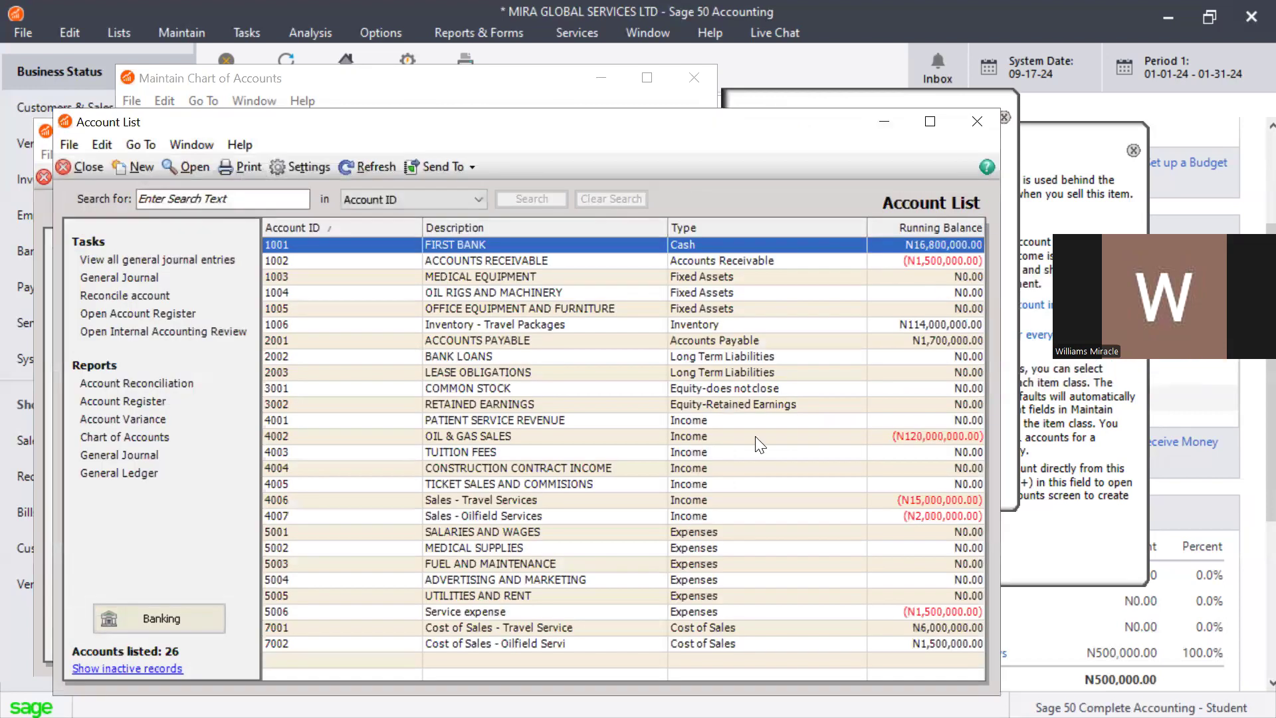
click(570, 515)
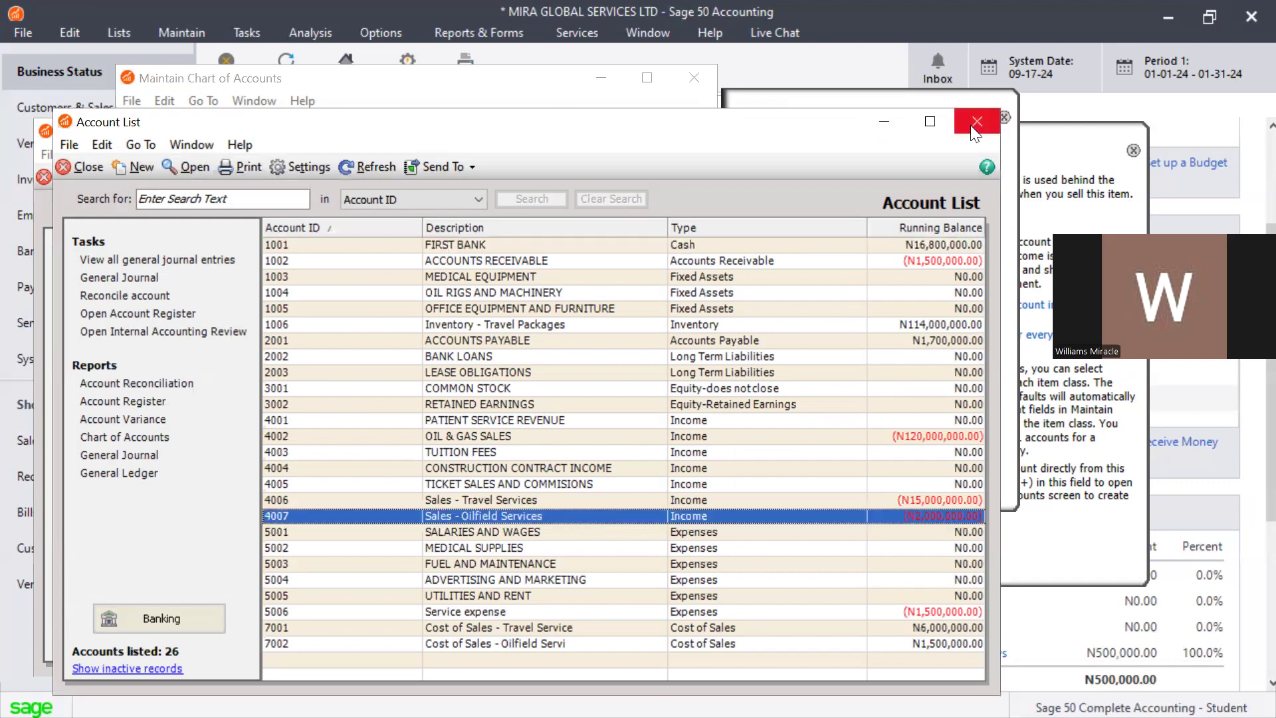
click(148, 166)
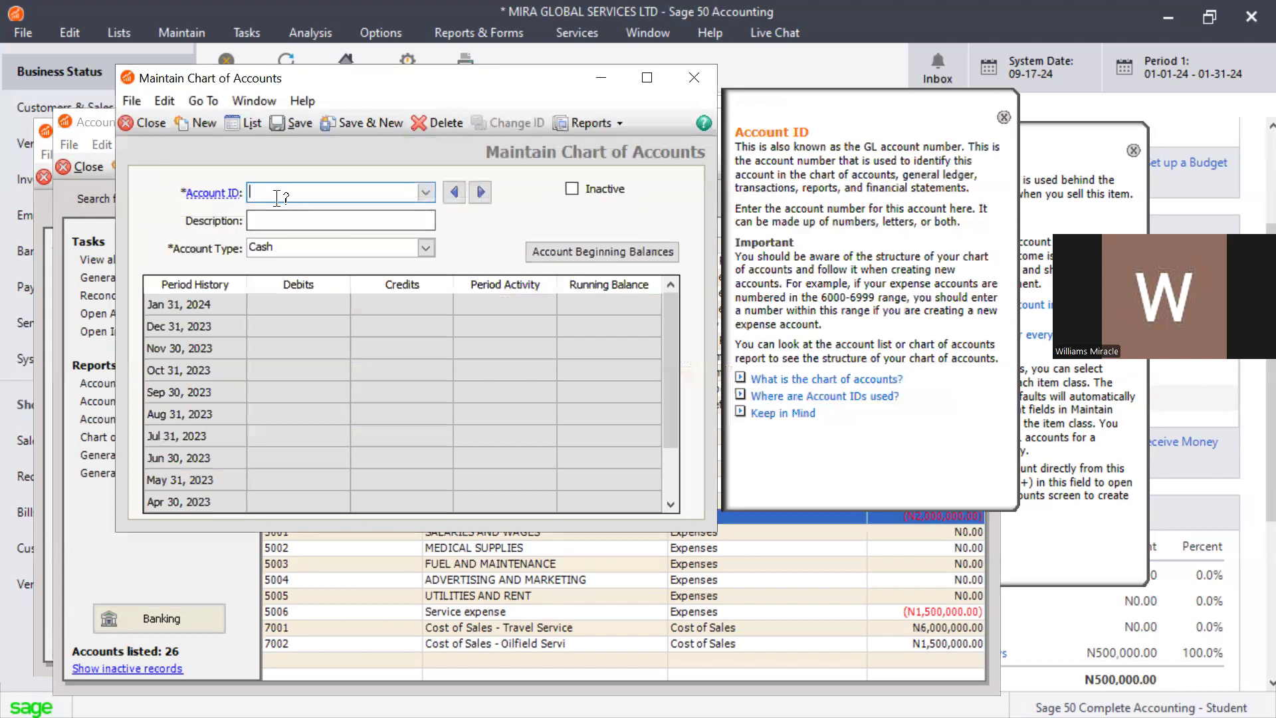
Create and save account 4008, described as Sales - Solar Power Kits with type Income, and return to the inventory item
text(4008)
key(Tab)
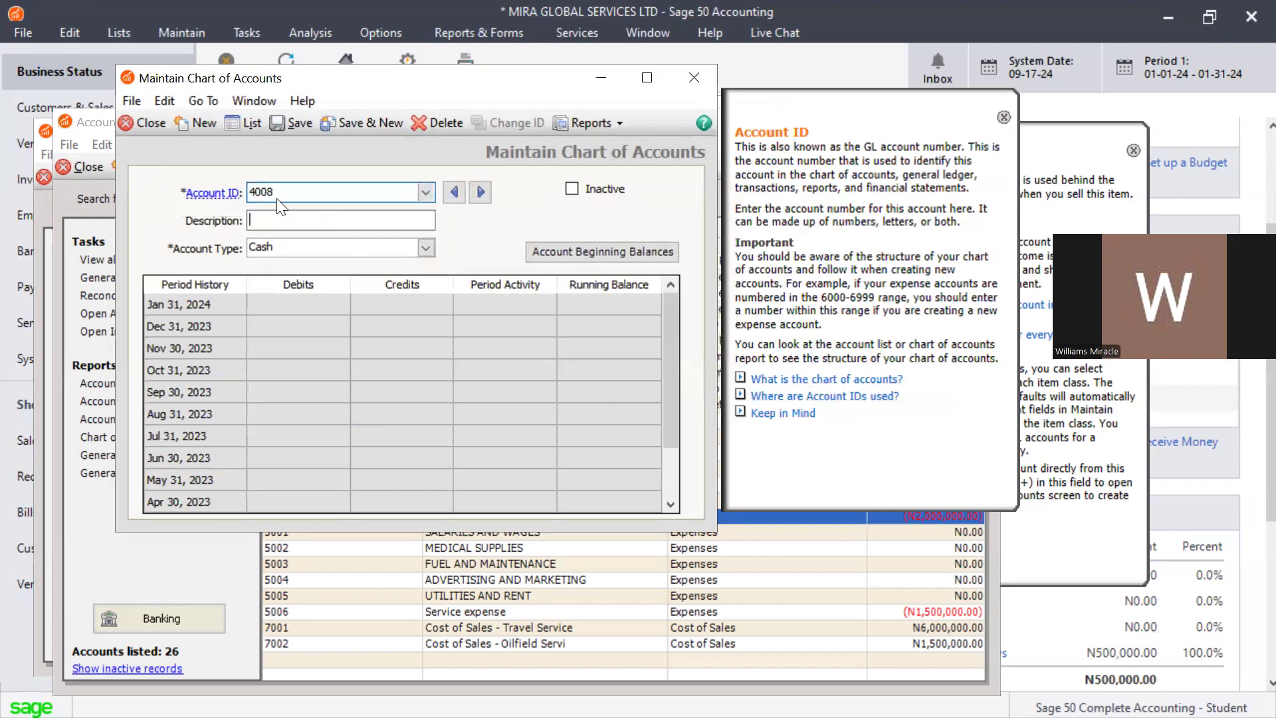
text(Sales )
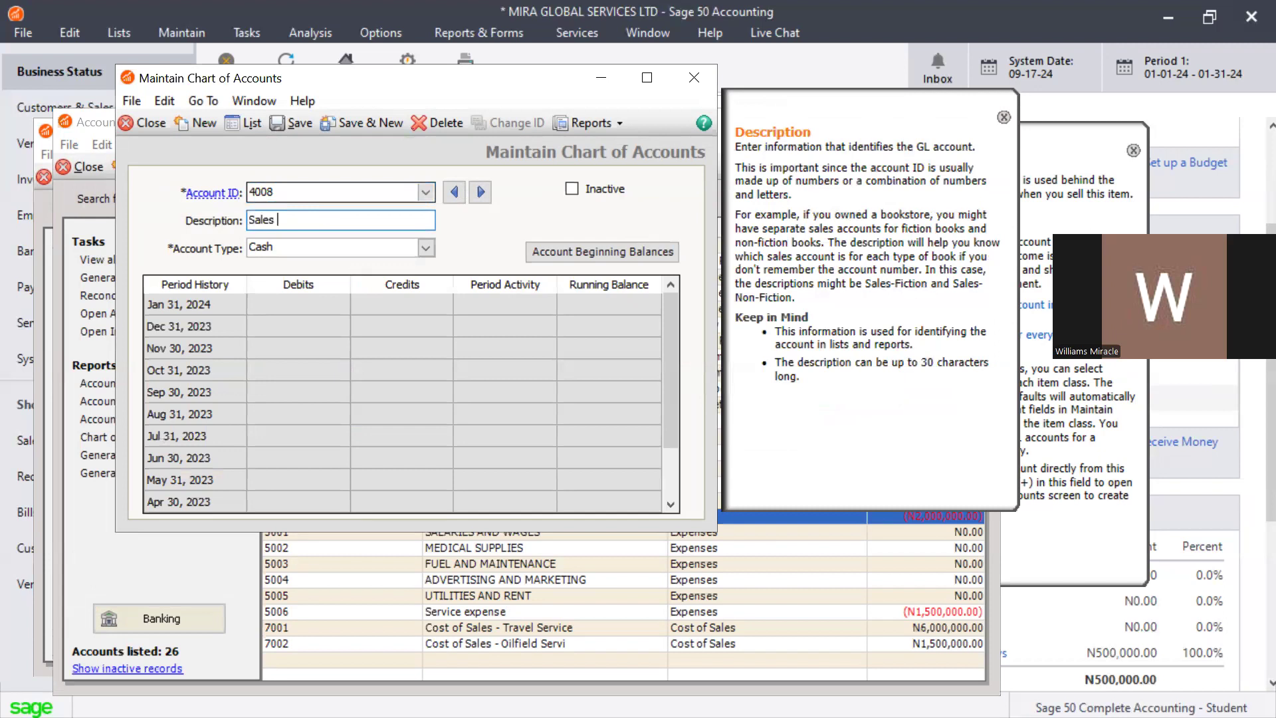
text(- Solar Power Kits)
key(Tab)
text(i)
key(Return)
key(Tab)
click(296, 124)
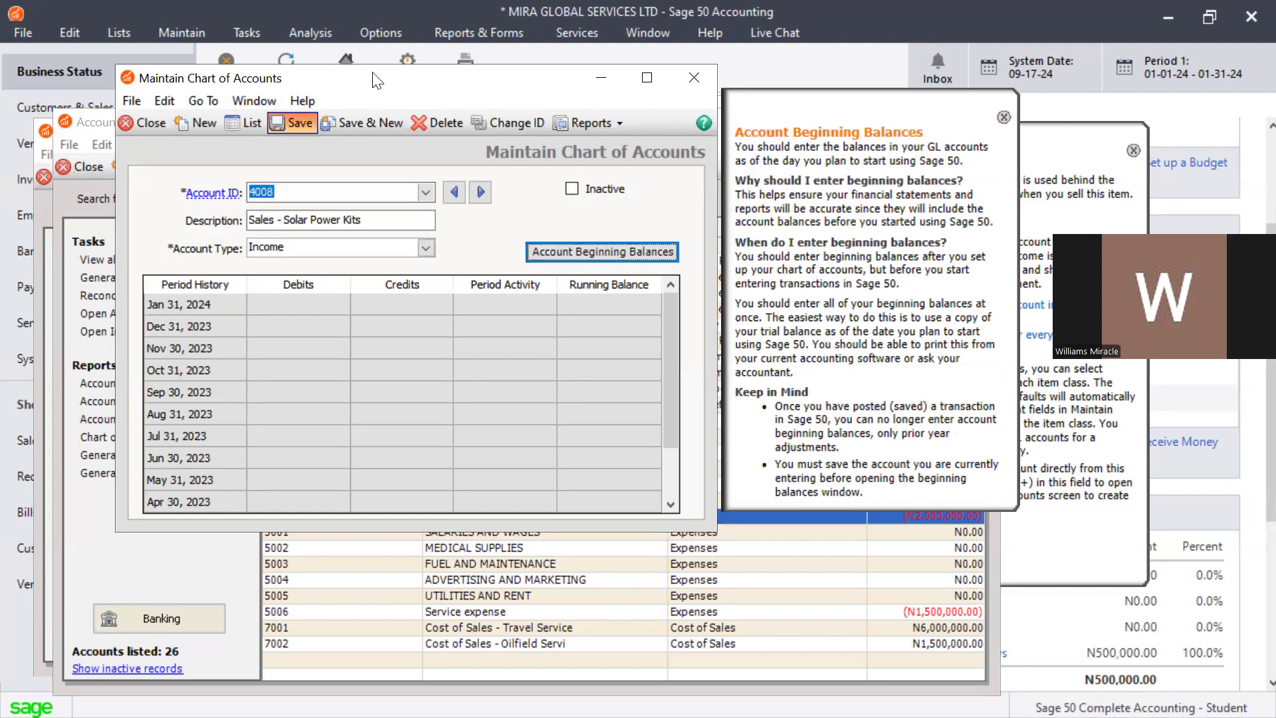
drag(377, 80, 377, 162)
click(688, 153)
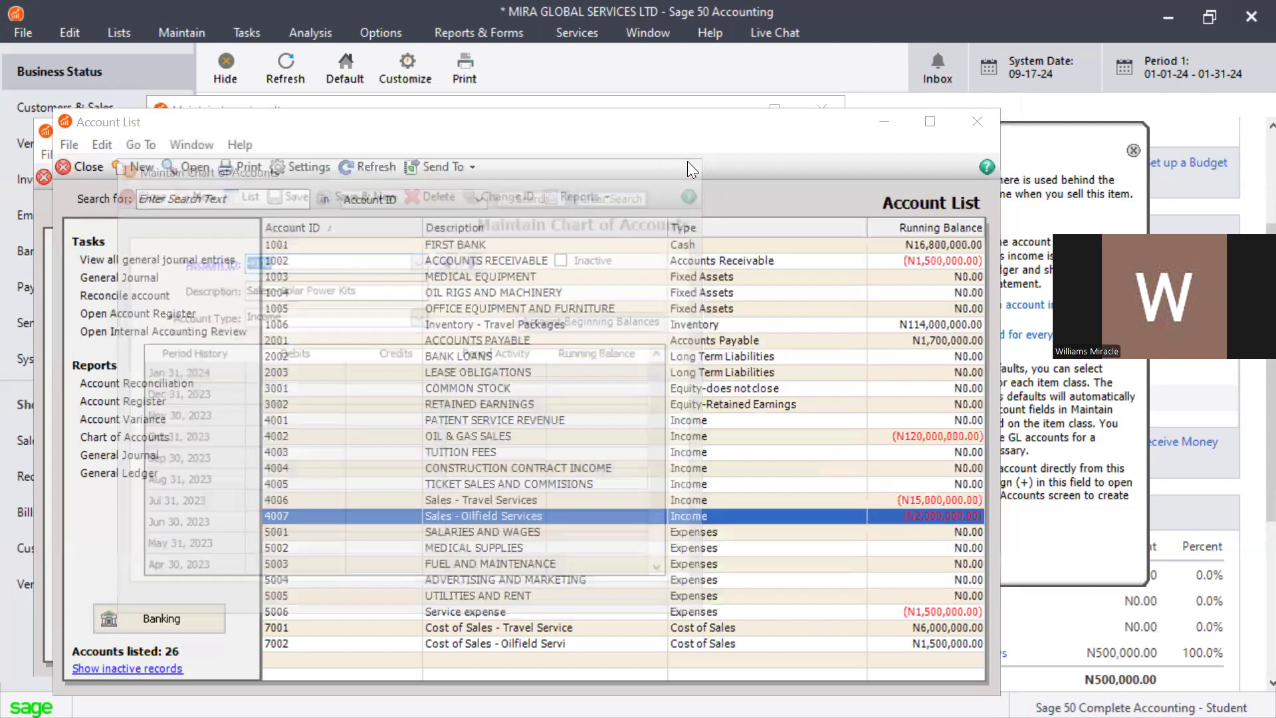
click(979, 126)
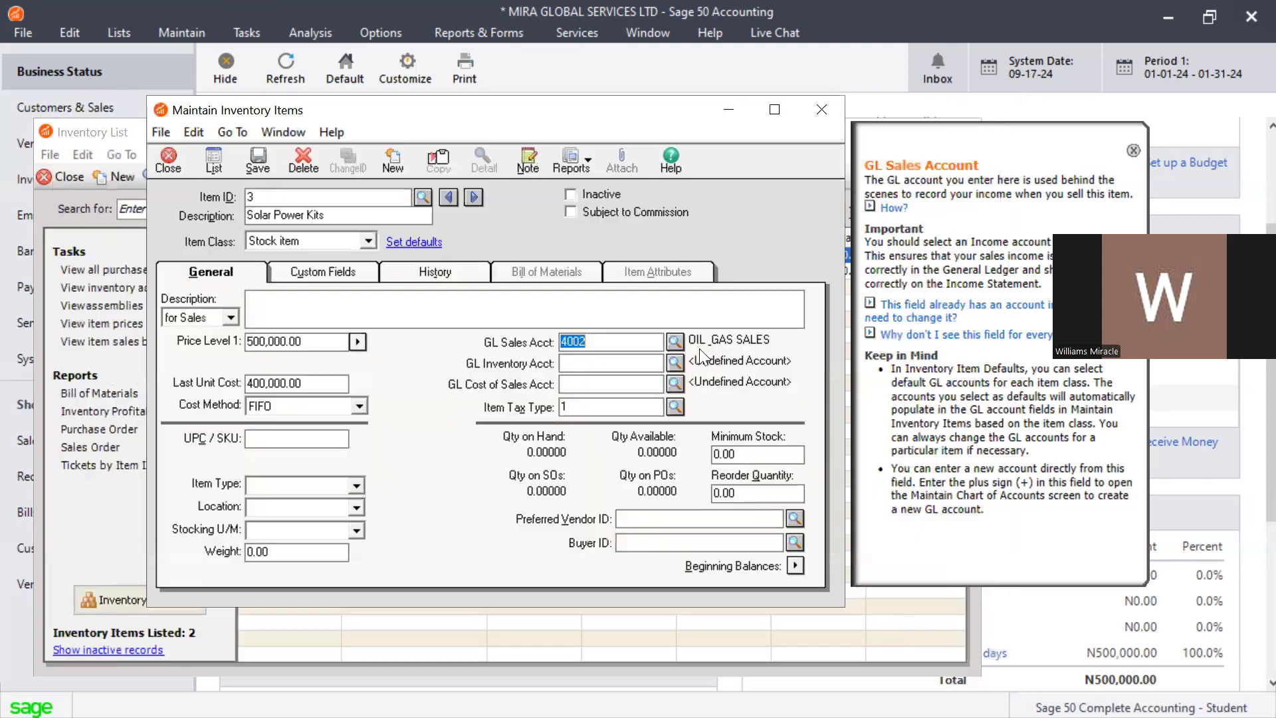
Set the item's GL sales account to 4008 Sales - Solar Power Kits
click(675, 341)
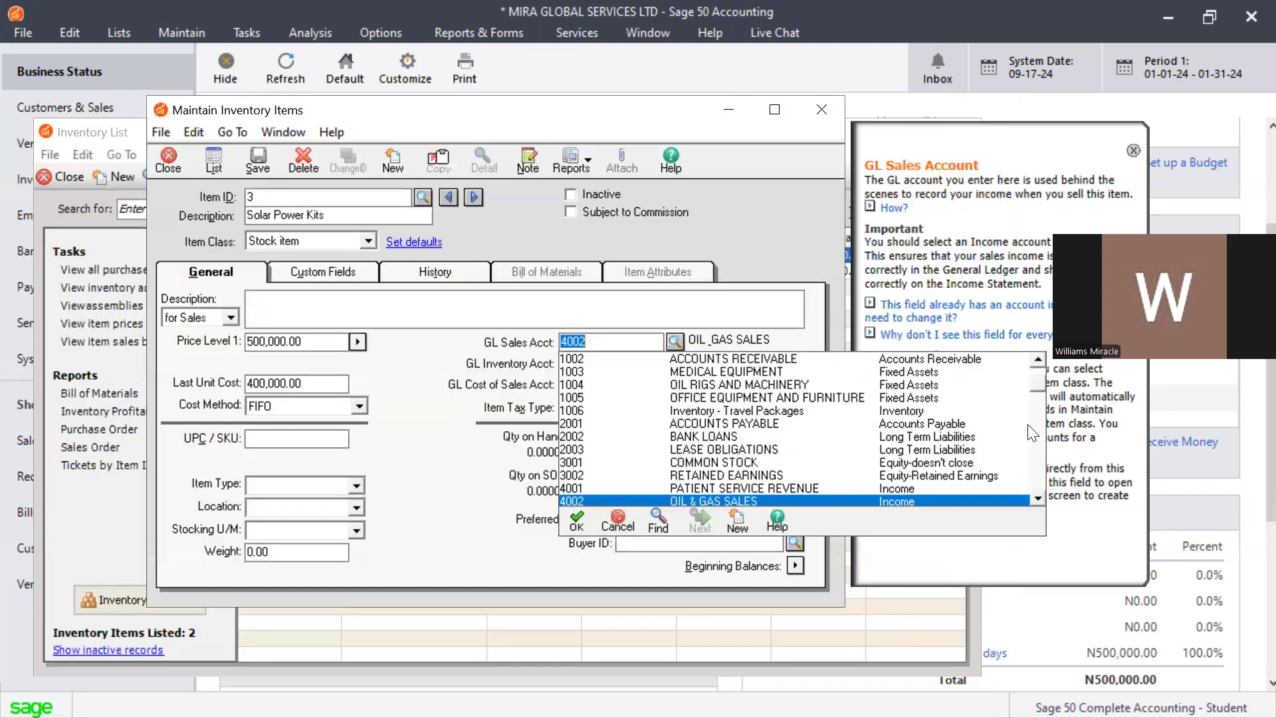
scroll(1036, 496, down, 3)
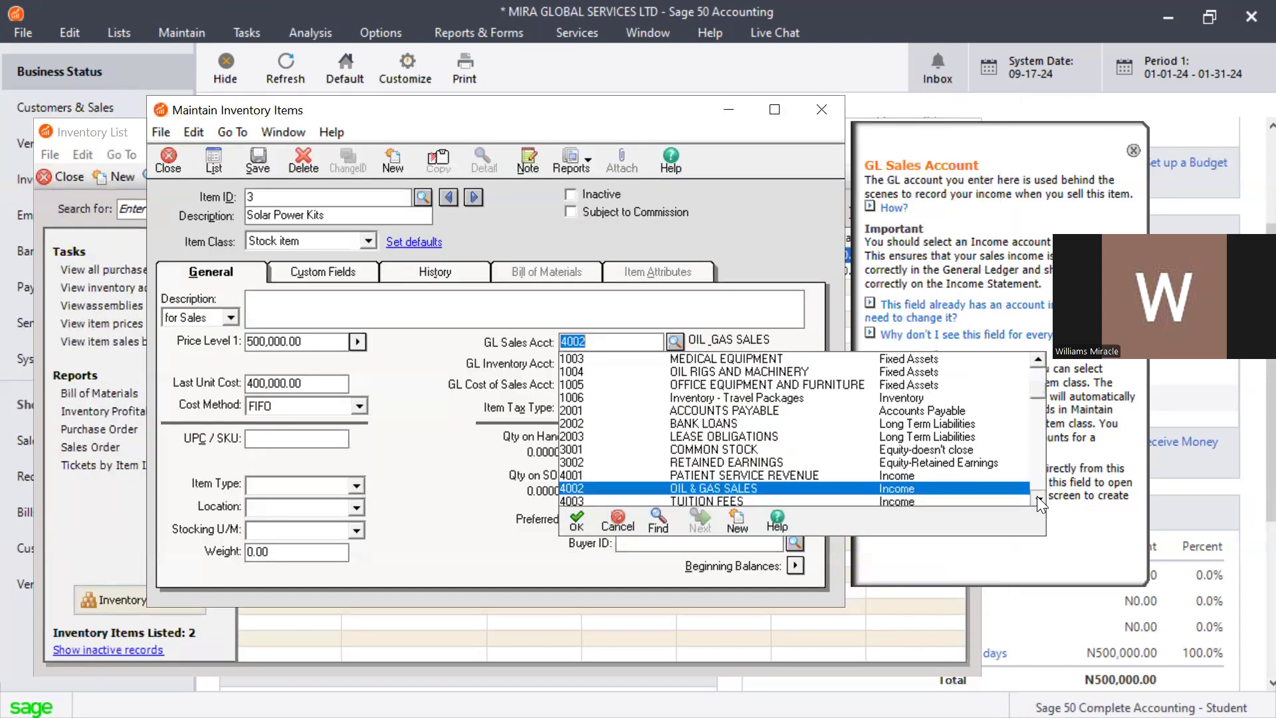
click(1036, 496)
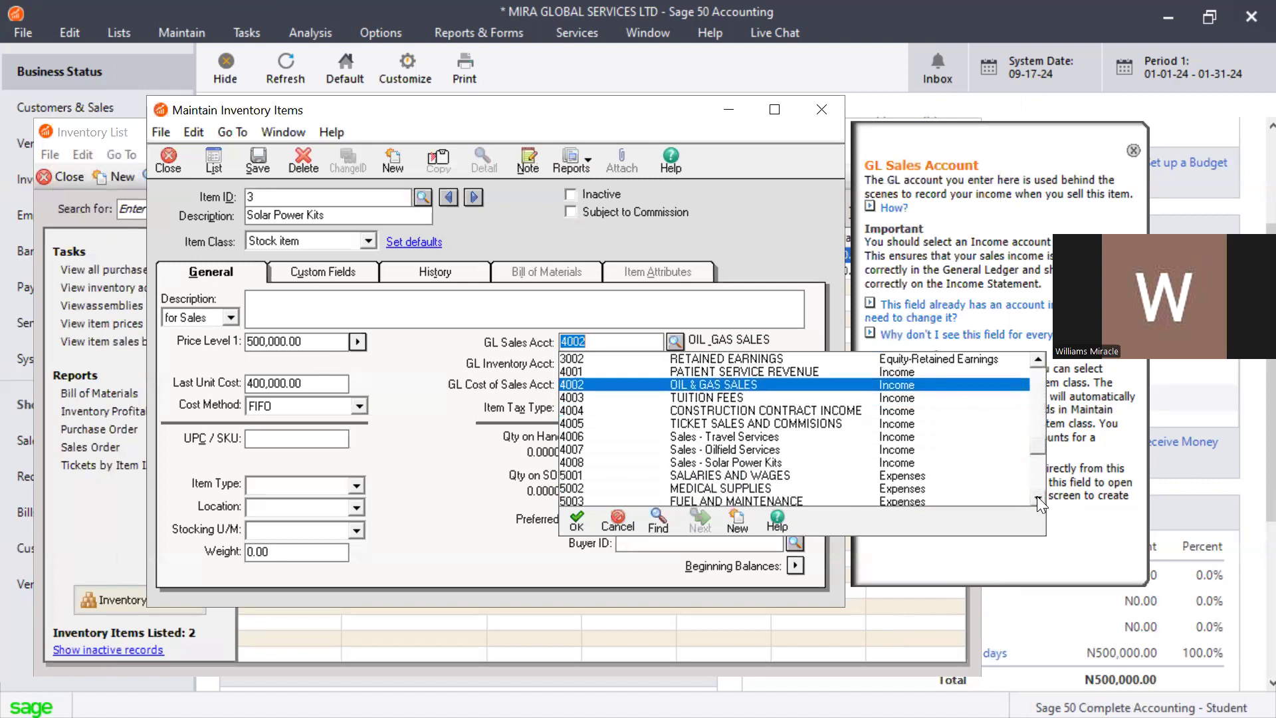
double_click(694, 463)
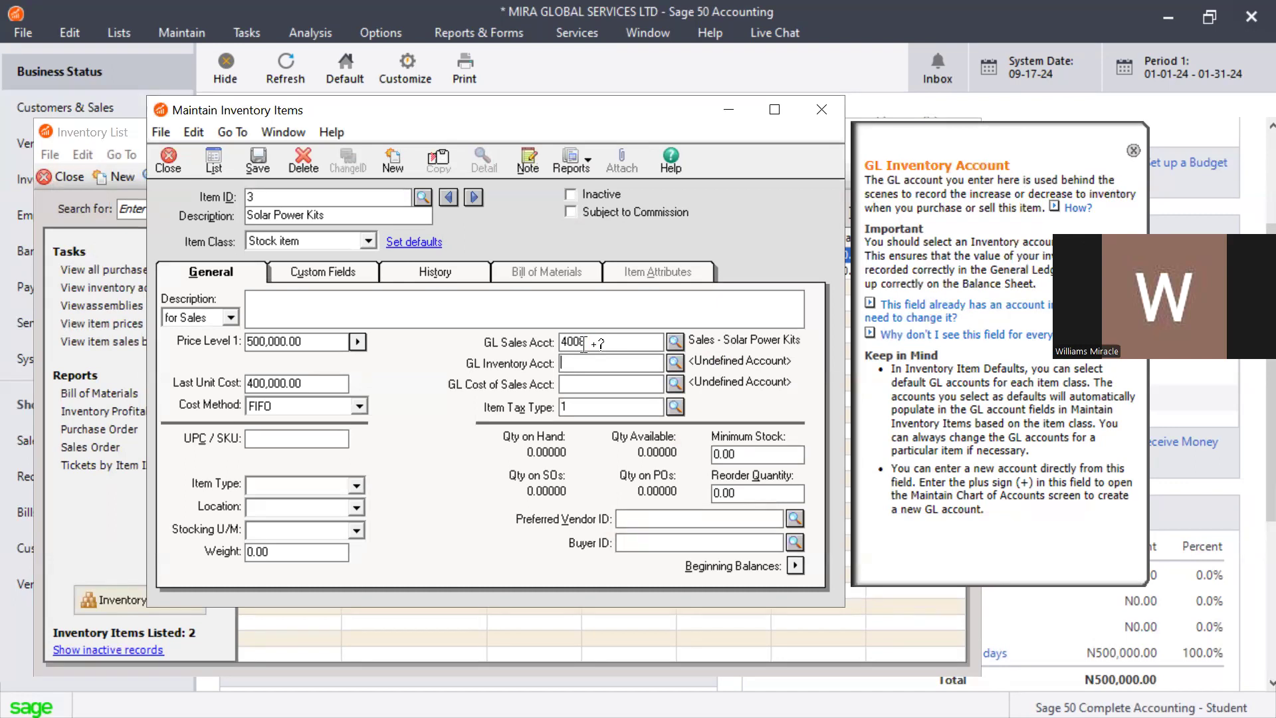
Check the existing inventory account IDs for the GL inventory account and start a new account from the account list
click(676, 362)
scroll(1031, 523, down, 4)
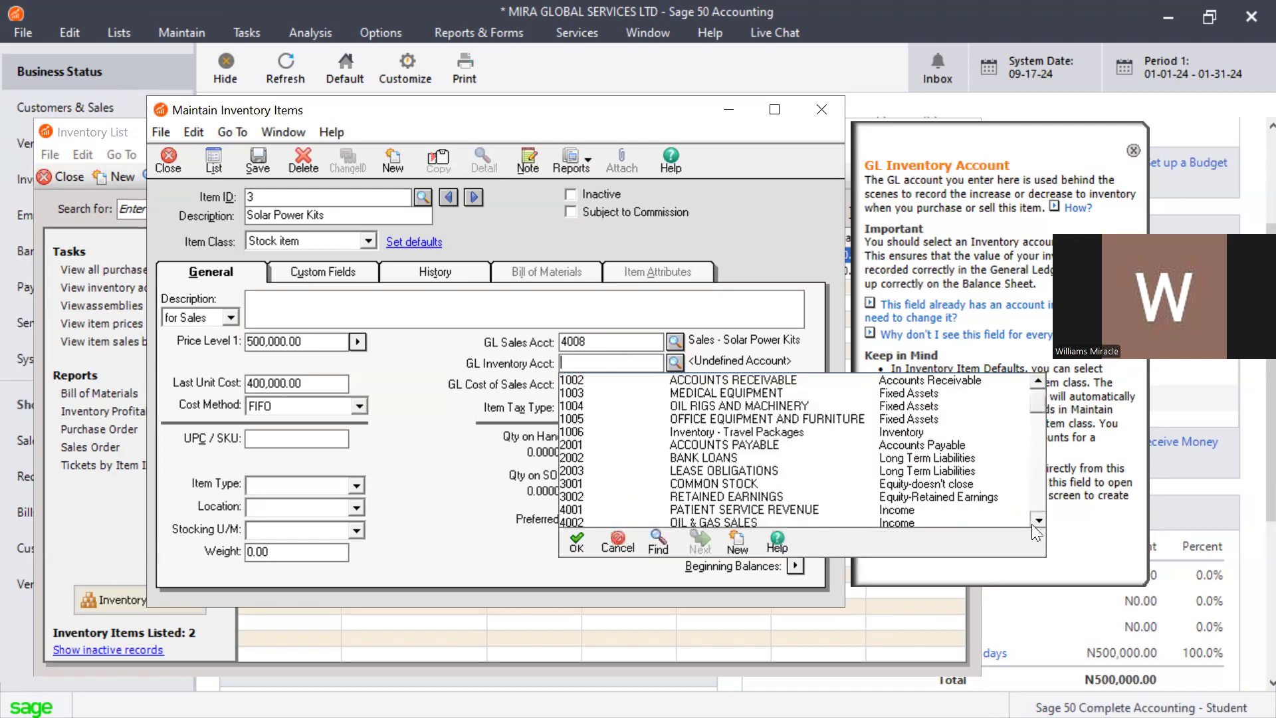
scroll(1031, 524, down, 3)
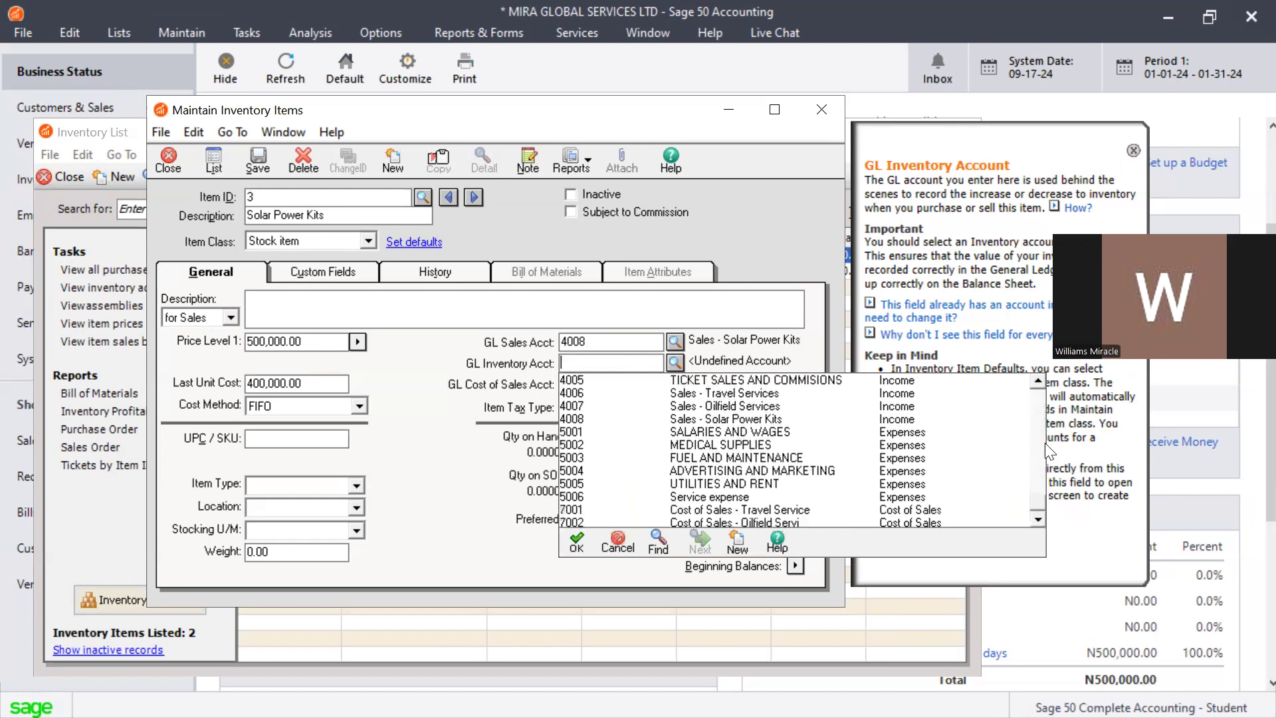
drag(1036, 500, 1036, 385)
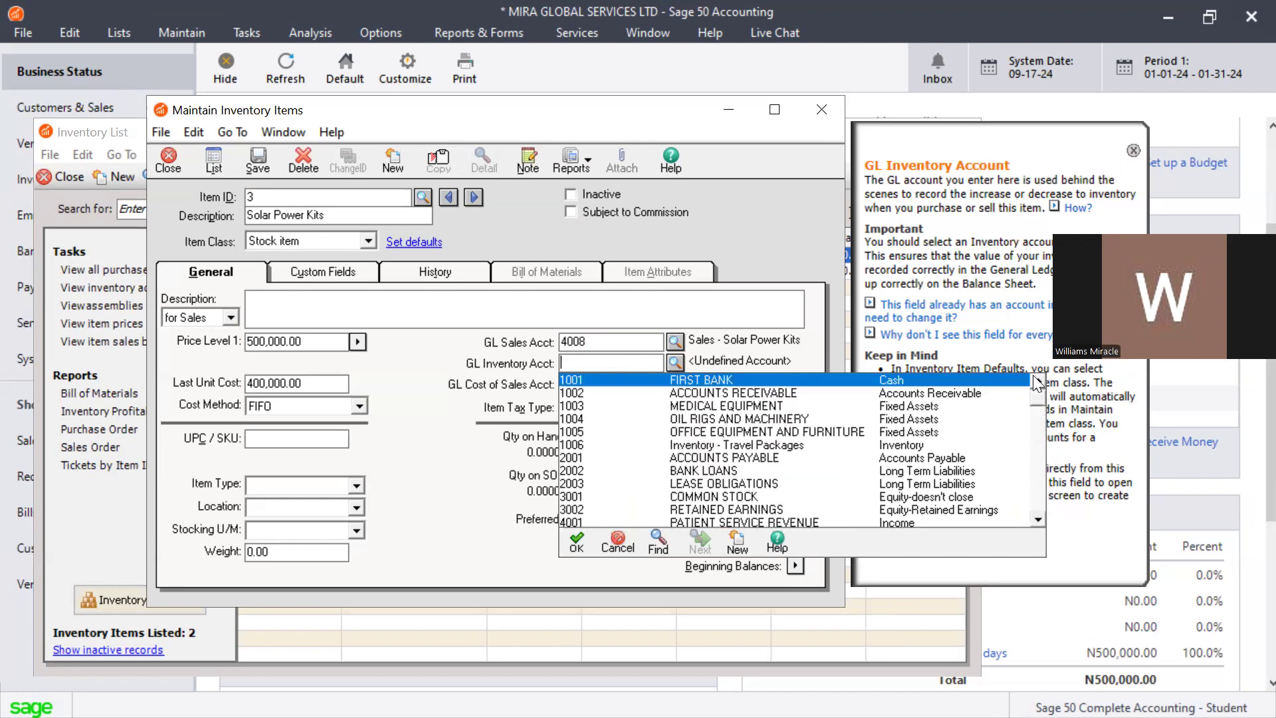
click(735, 540)
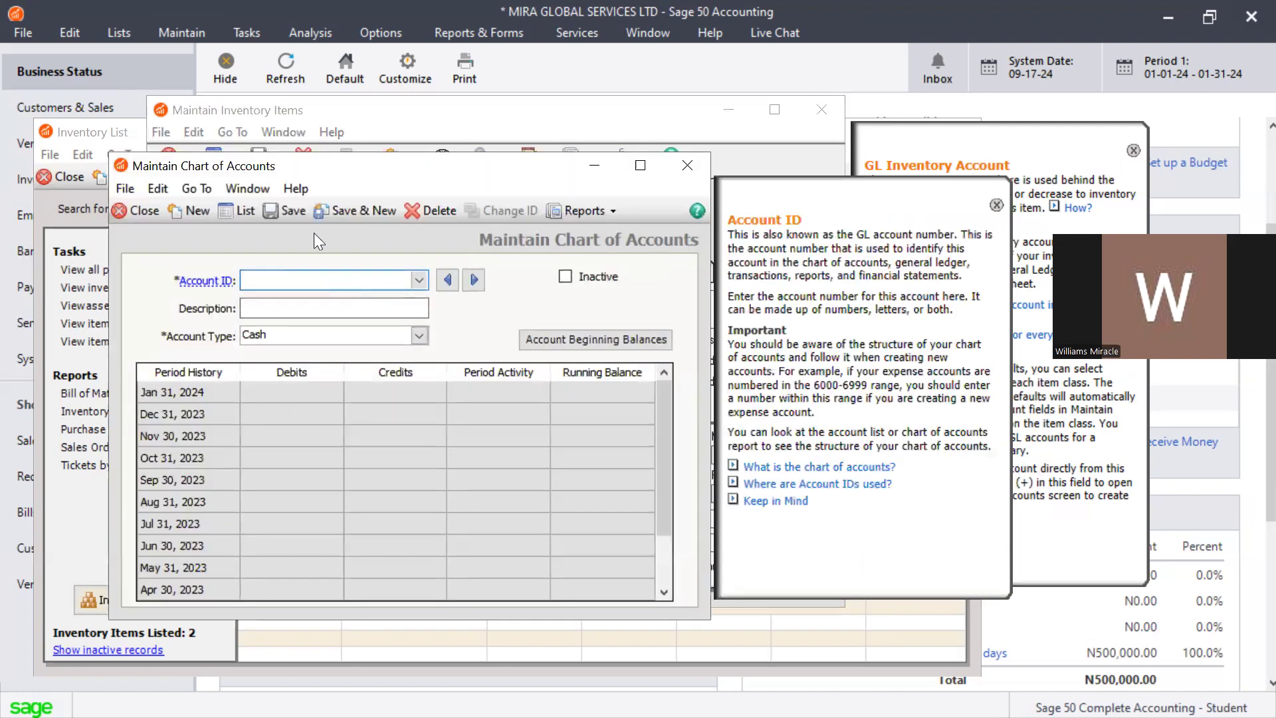
click(247, 203)
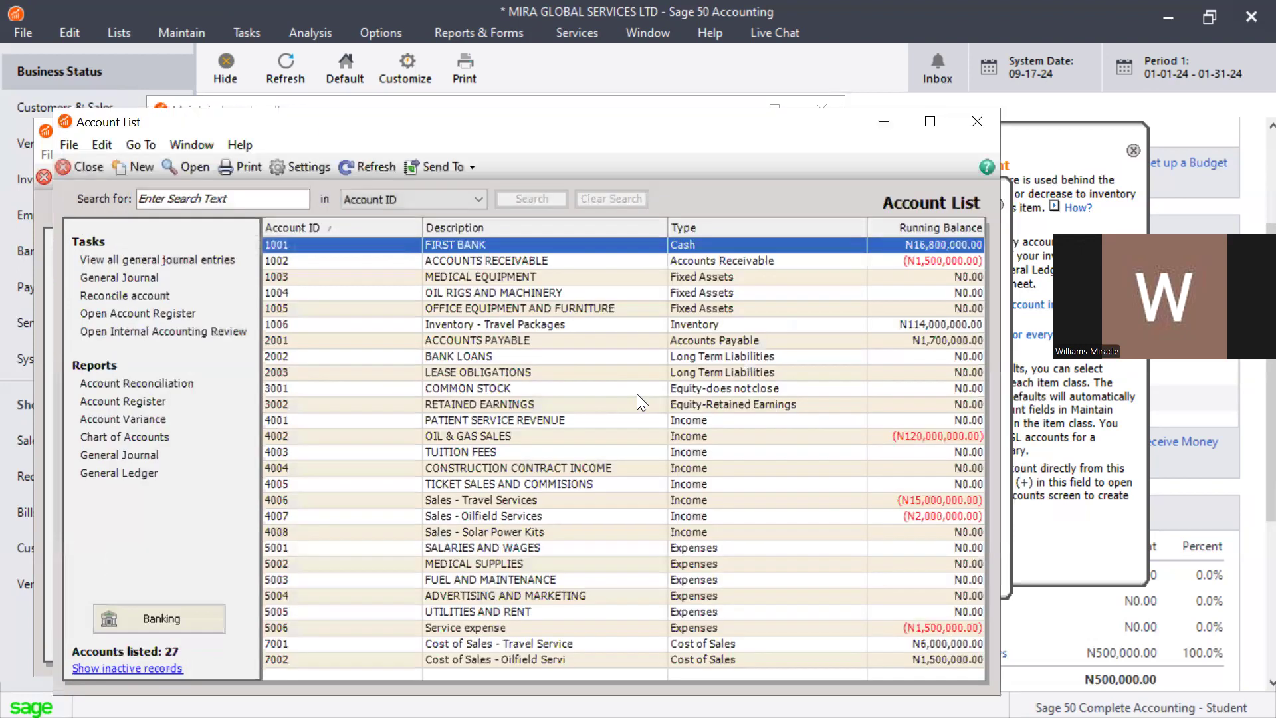
click(501, 499)
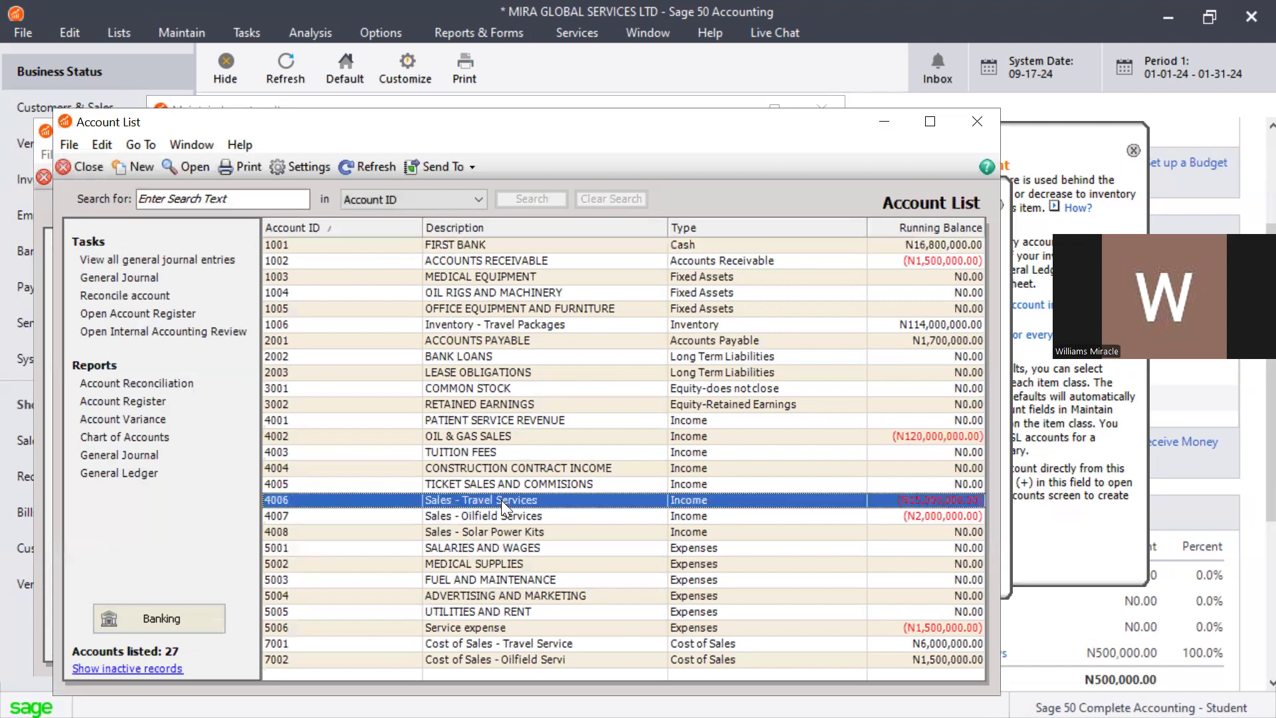
click(687, 324)
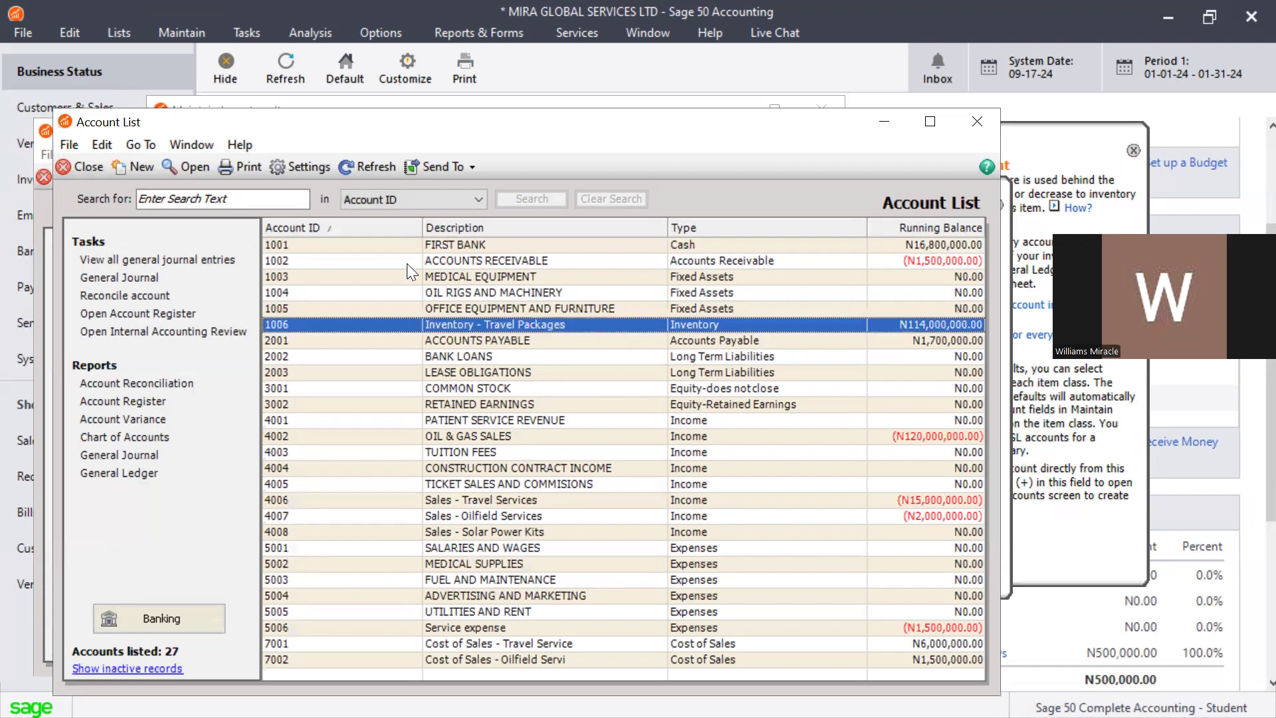
click(147, 169)
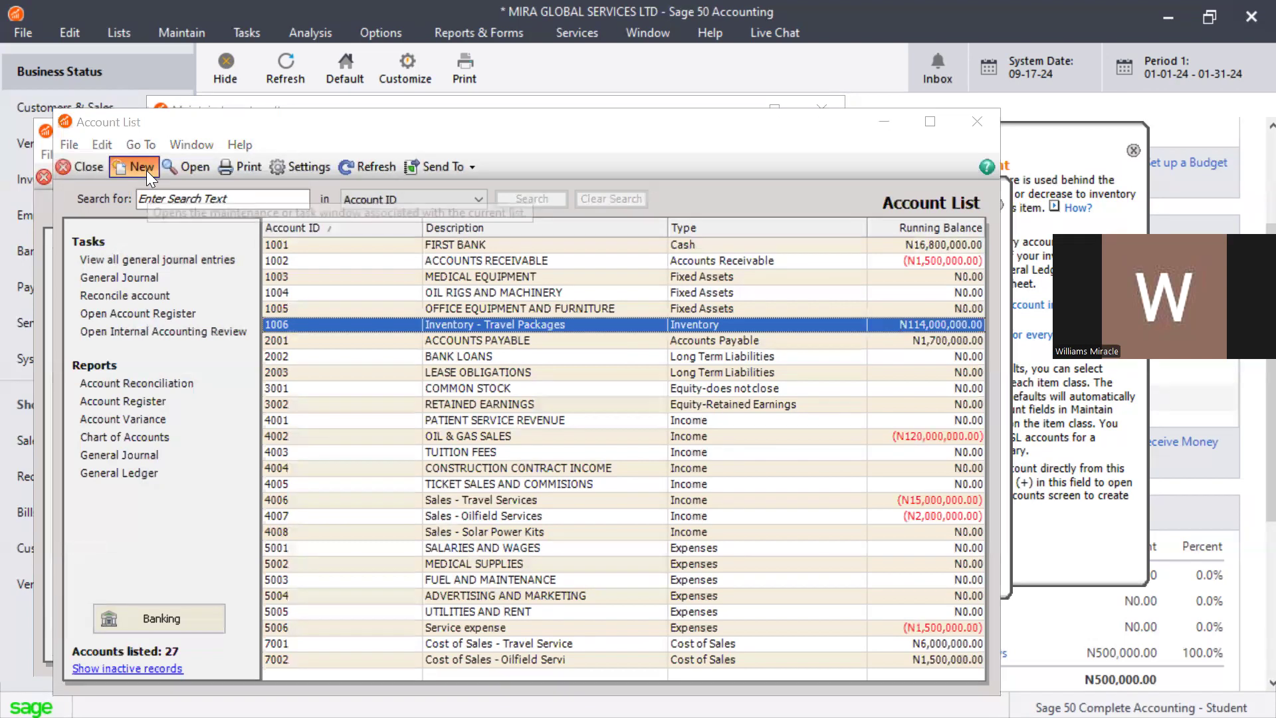
Create and save account 1007, described as Inventory - Solar Power Kits with type Inventory, and close the account form
text(1007)
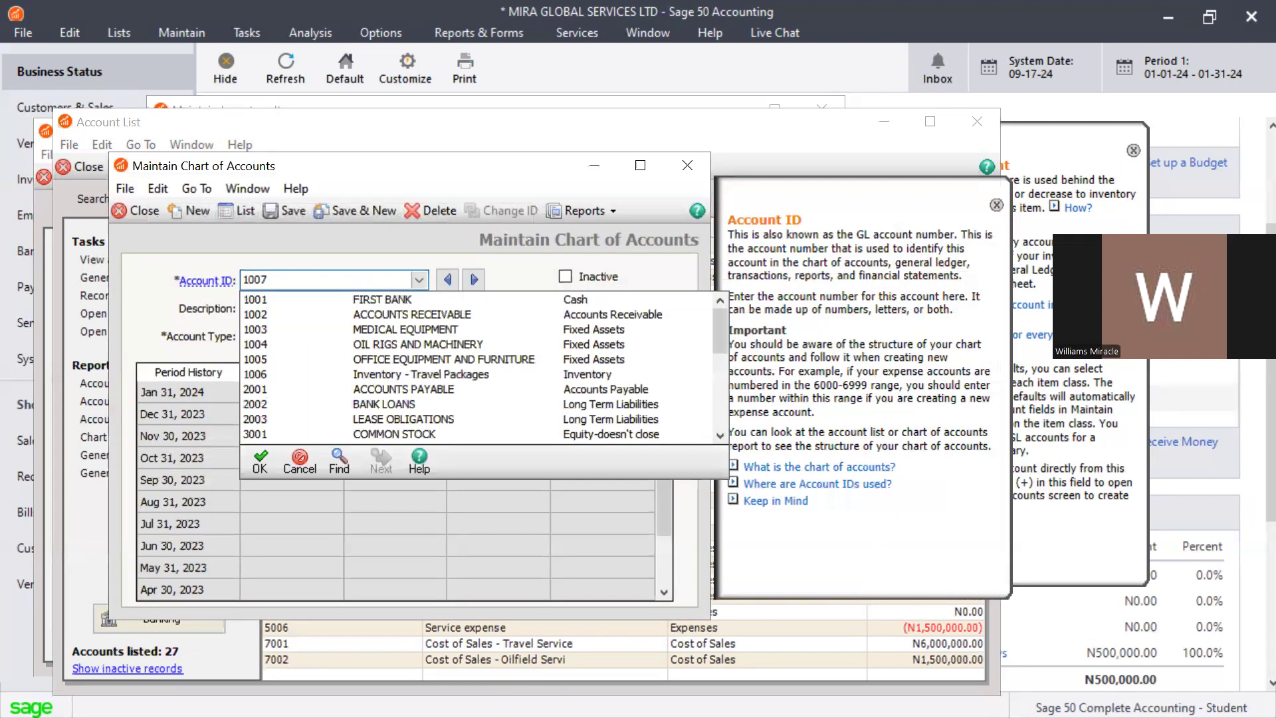
key(Tab)
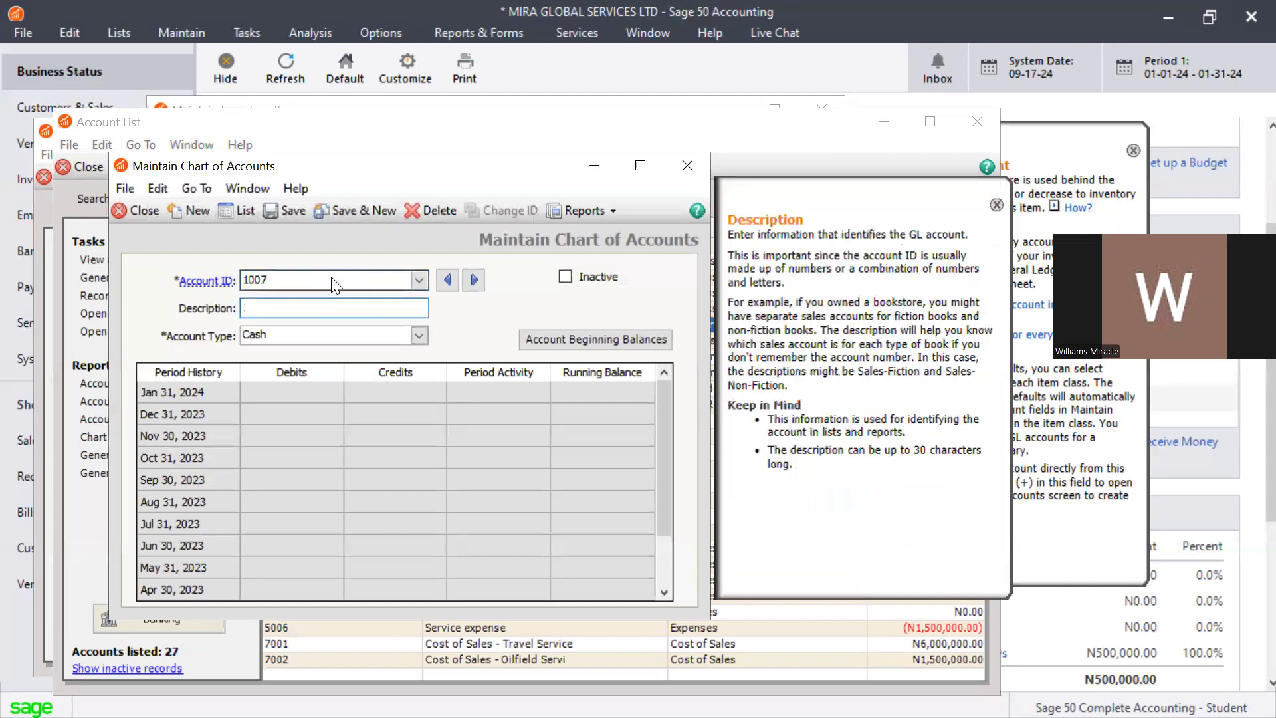
text(Inventory - Solar Power Kits)
key(Tab)
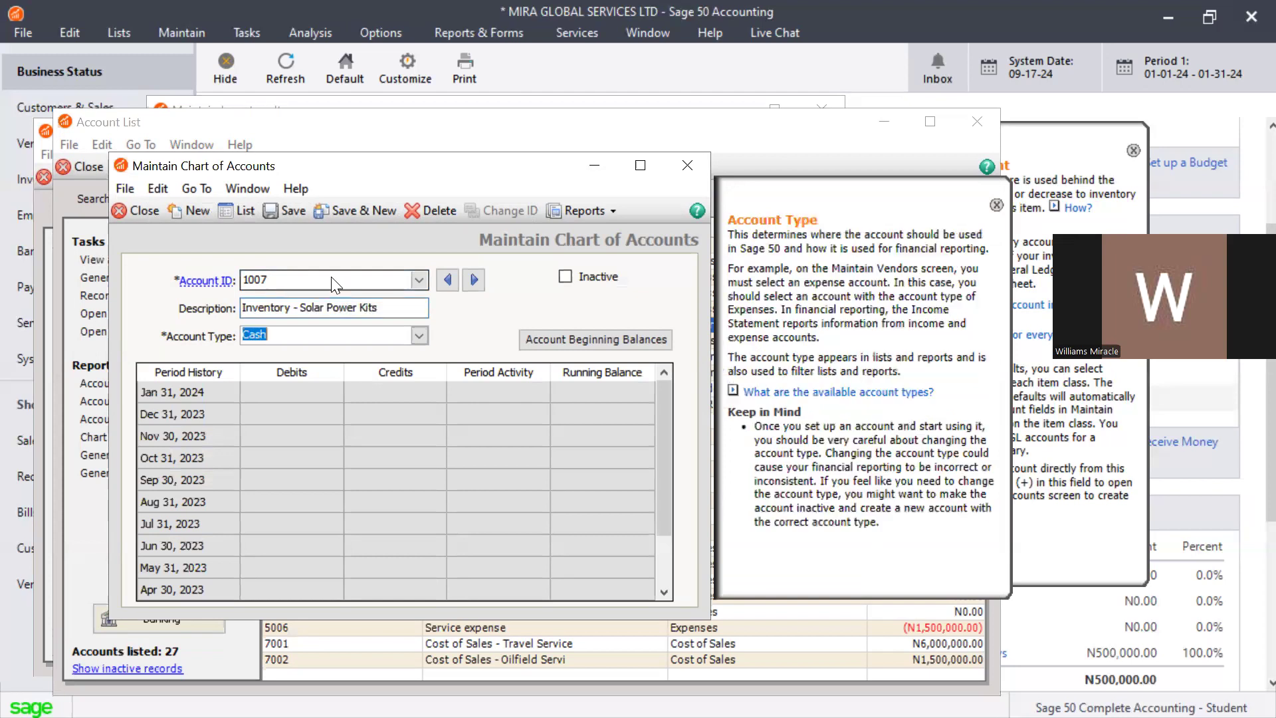
text(i)
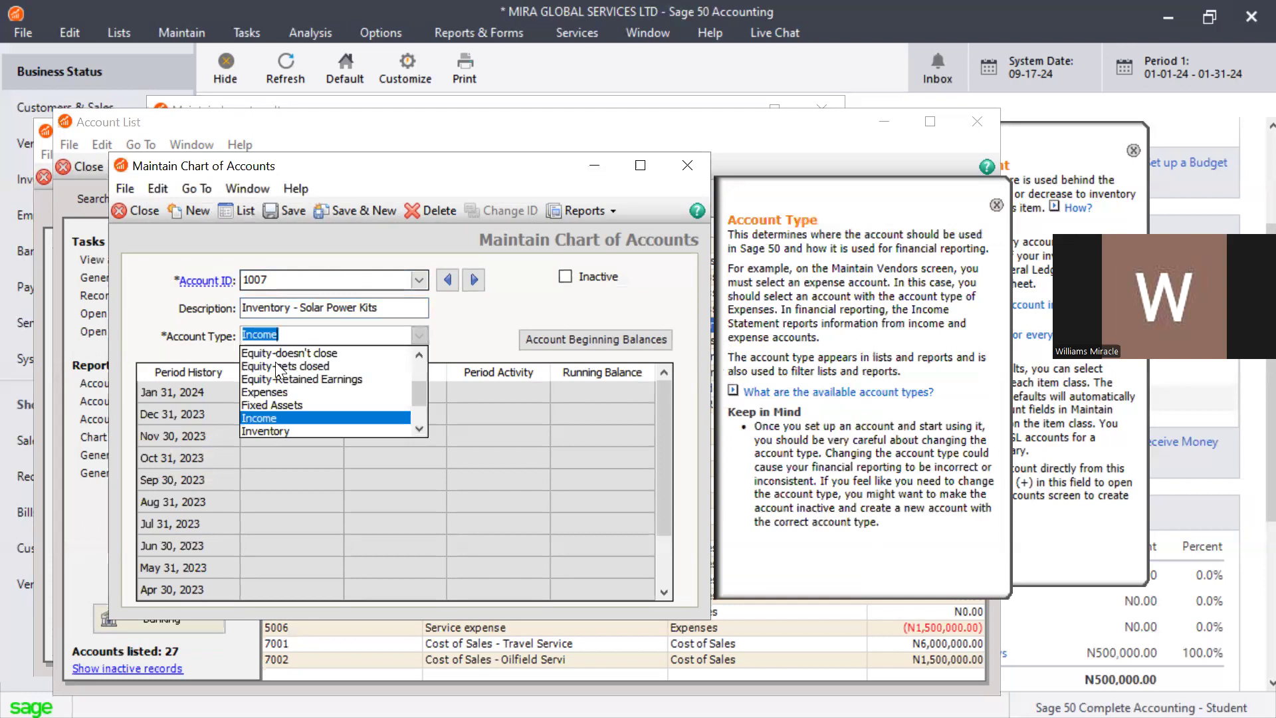
click(274, 428)
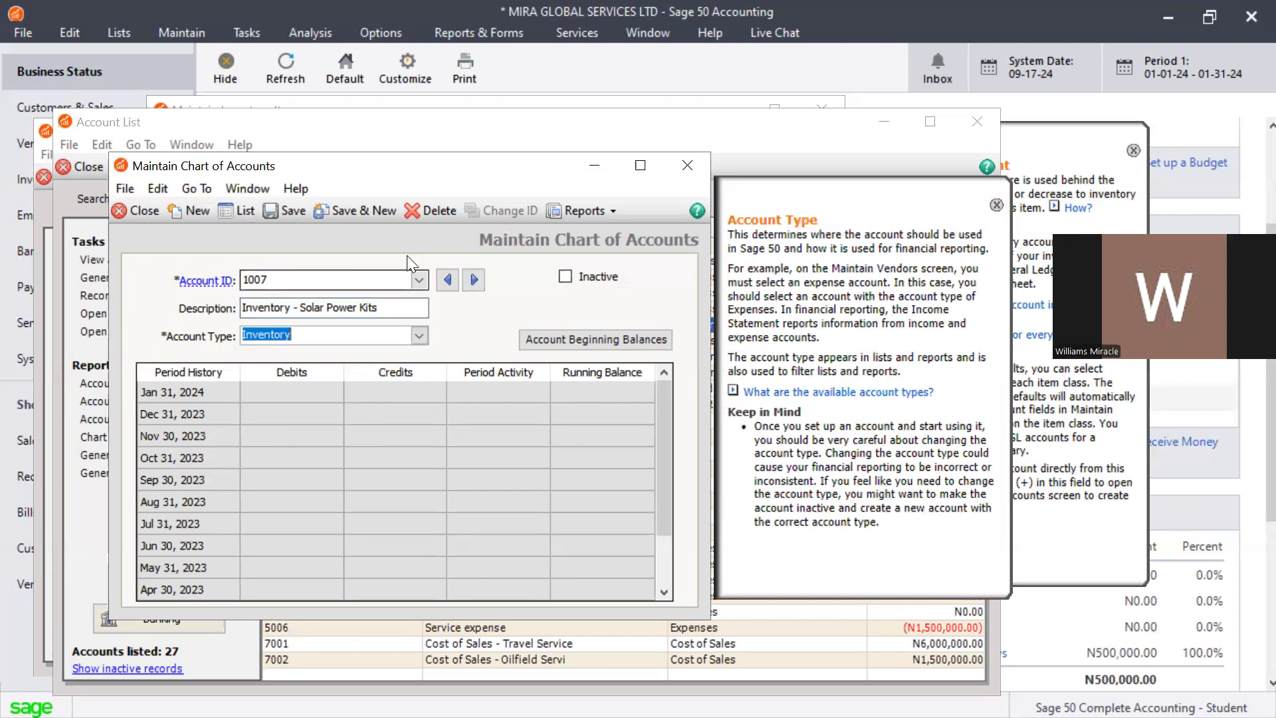
click(284, 215)
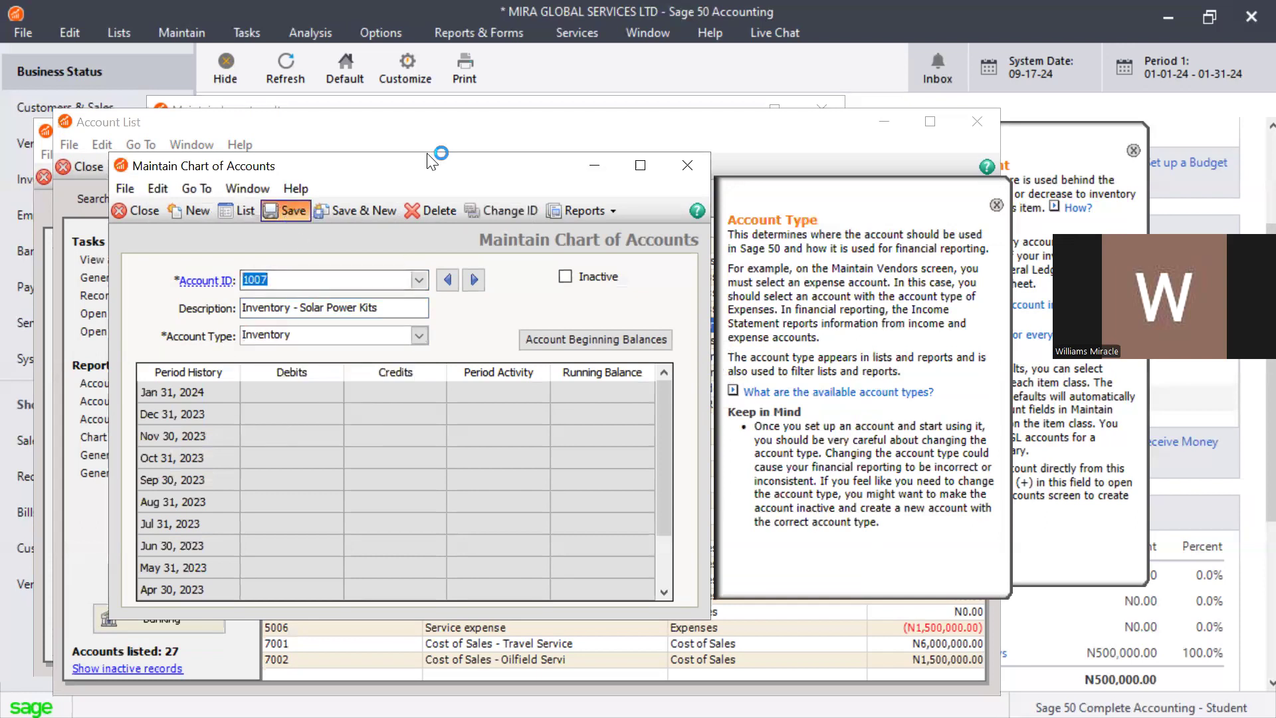
click(685, 154)
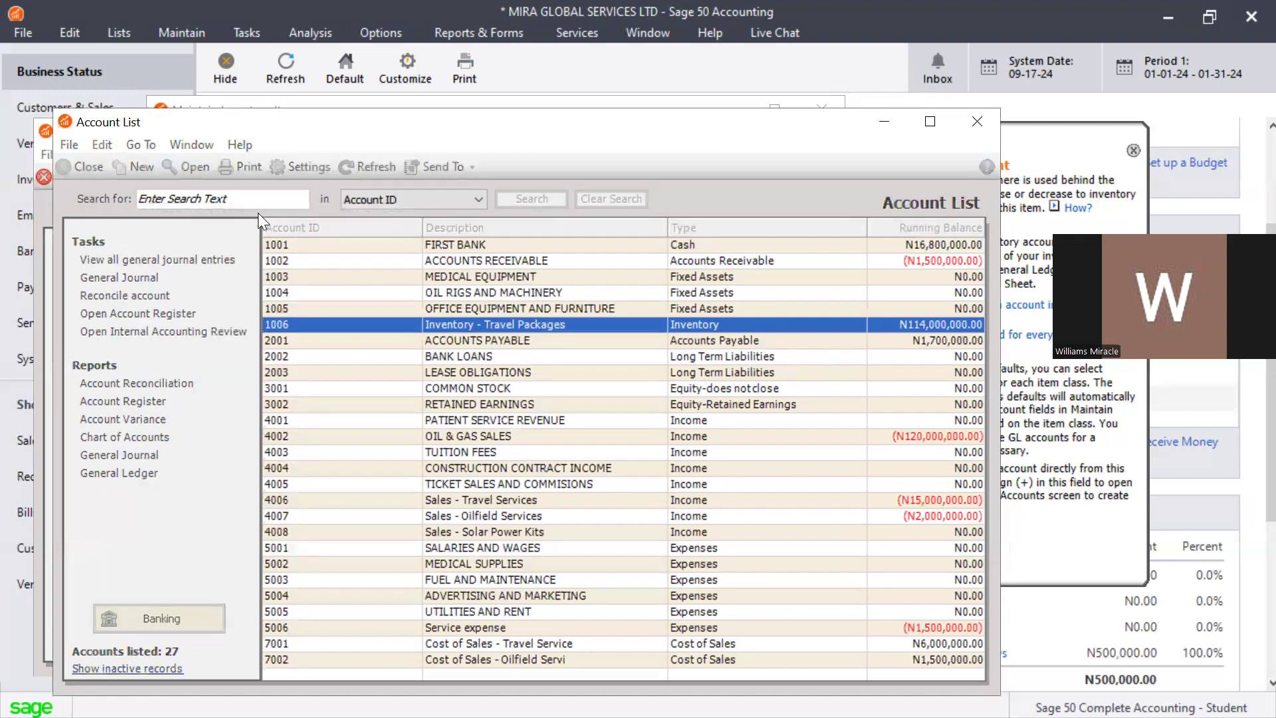
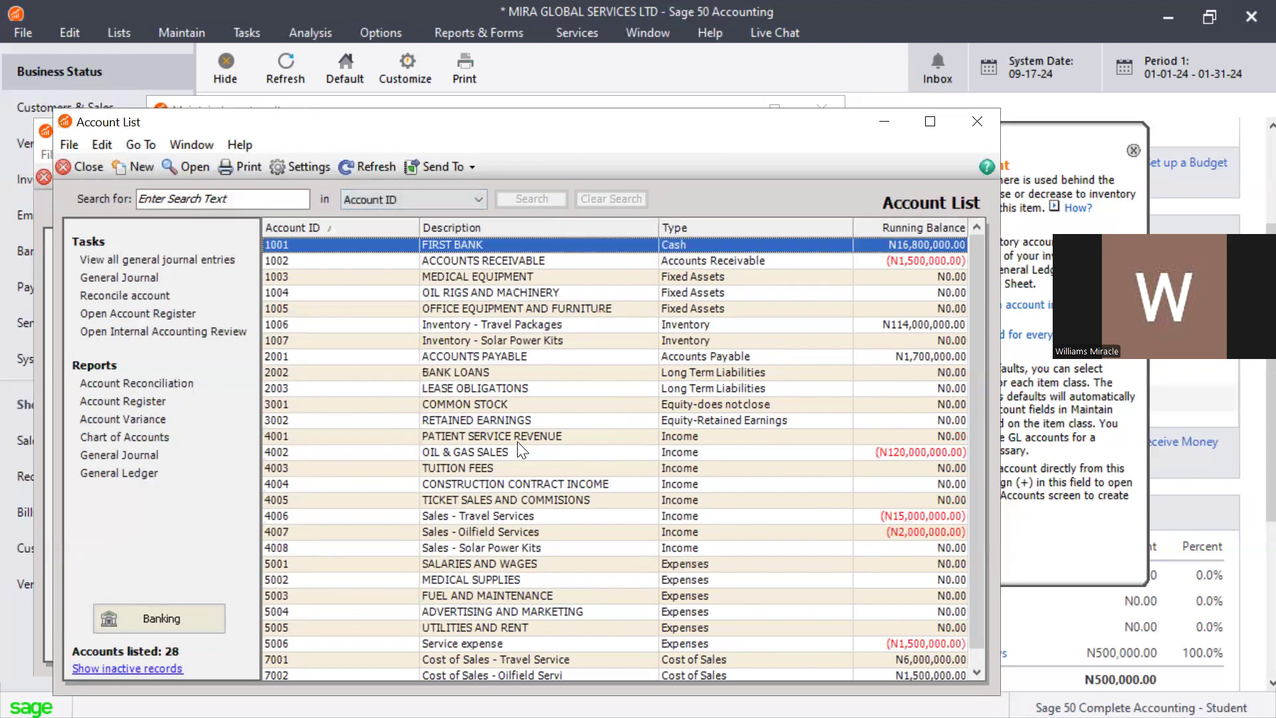
Close the account list and set the item's GL inventory account to 1007 Inventory - Solar Power Kits
click(994, 115)
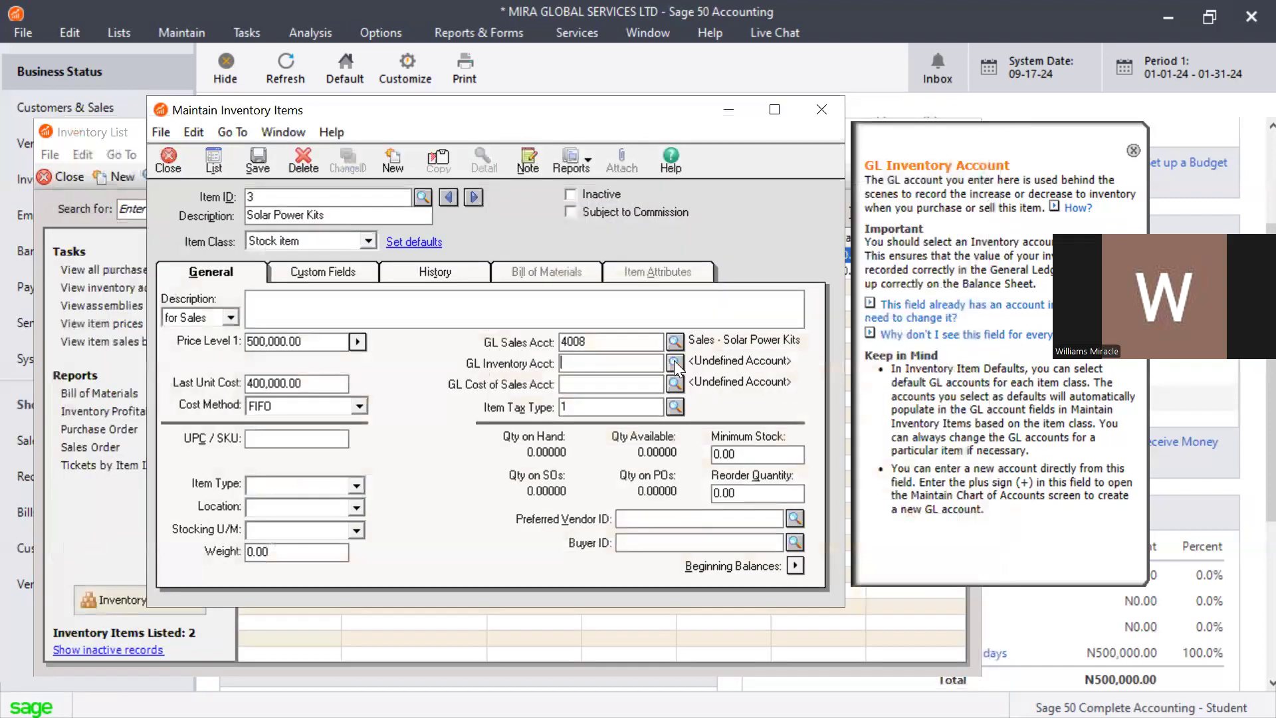
click(675, 363)
click(754, 461)
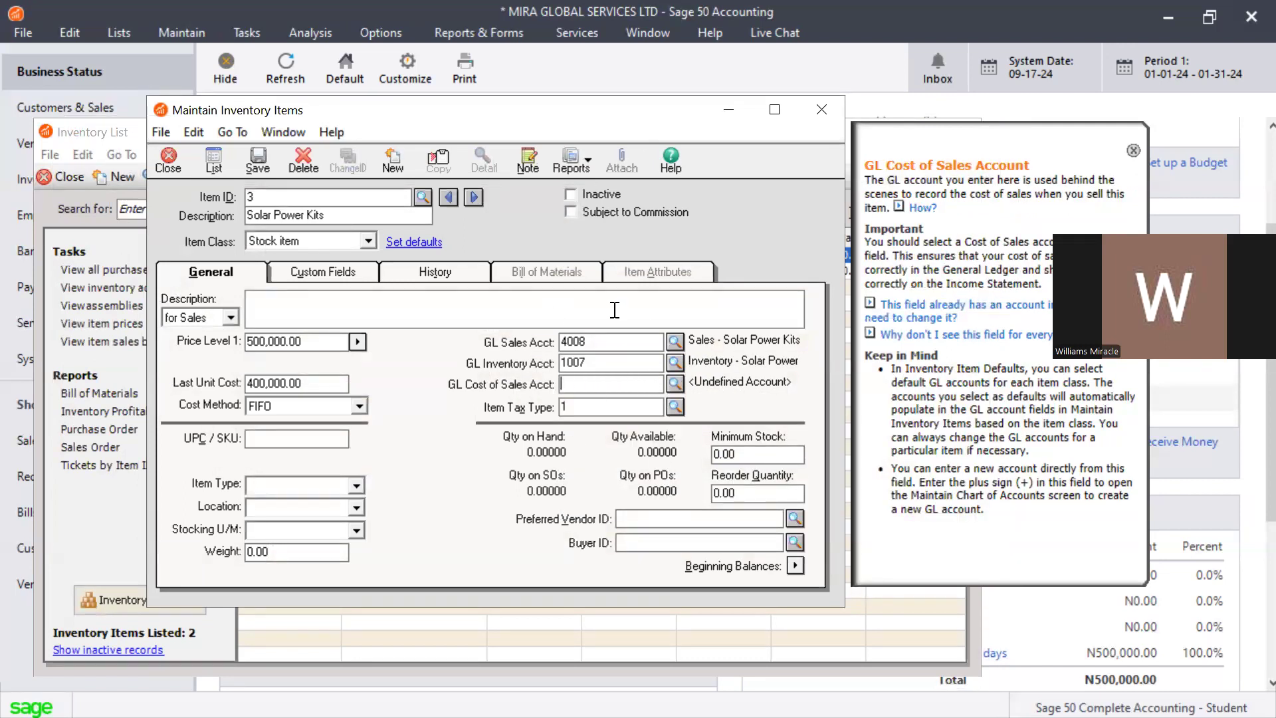
Check the existing cost of sales account IDs for the GL cost of sales account and start a new account
click(669, 384)
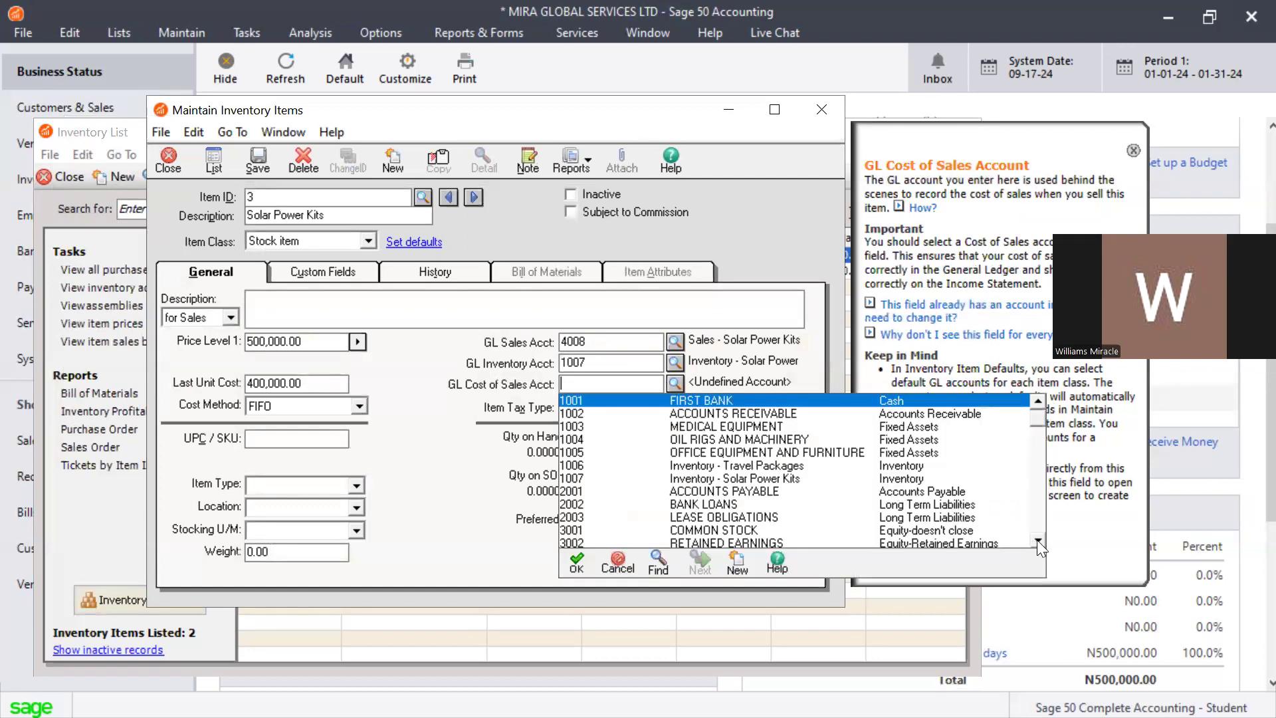
scroll(1037, 540, down, 4)
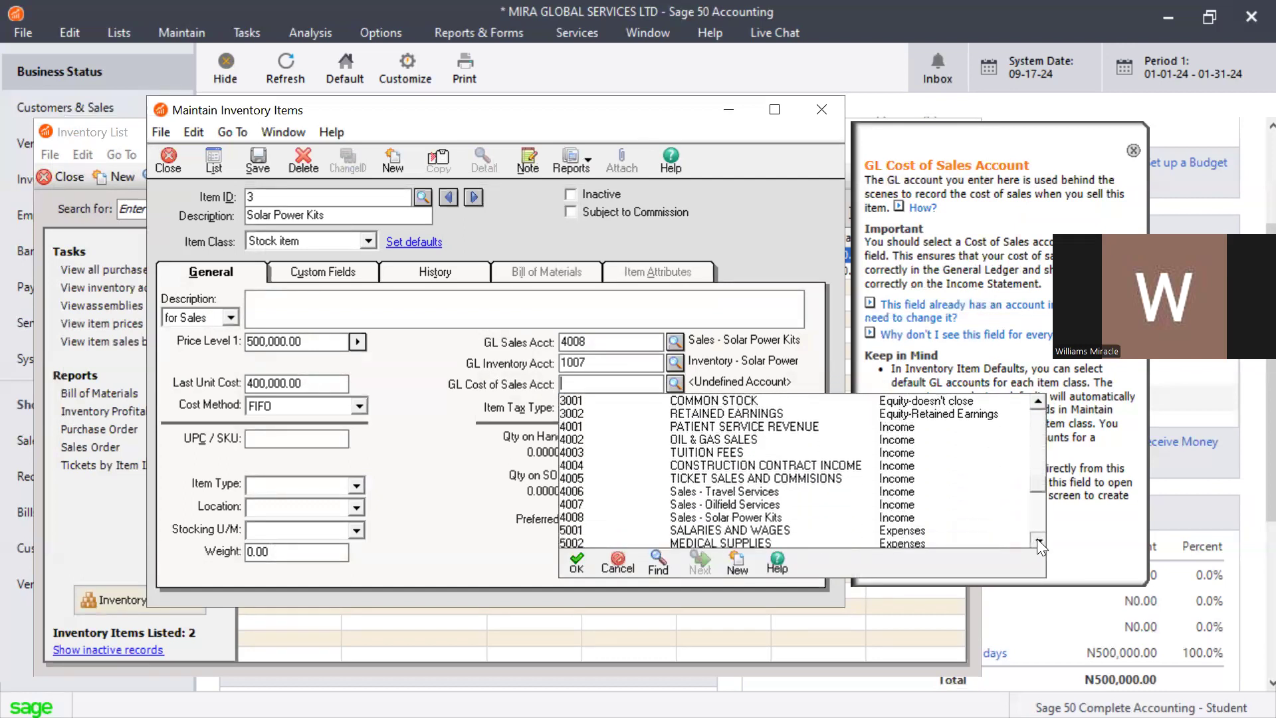
scroll(1036, 540, down, 2)
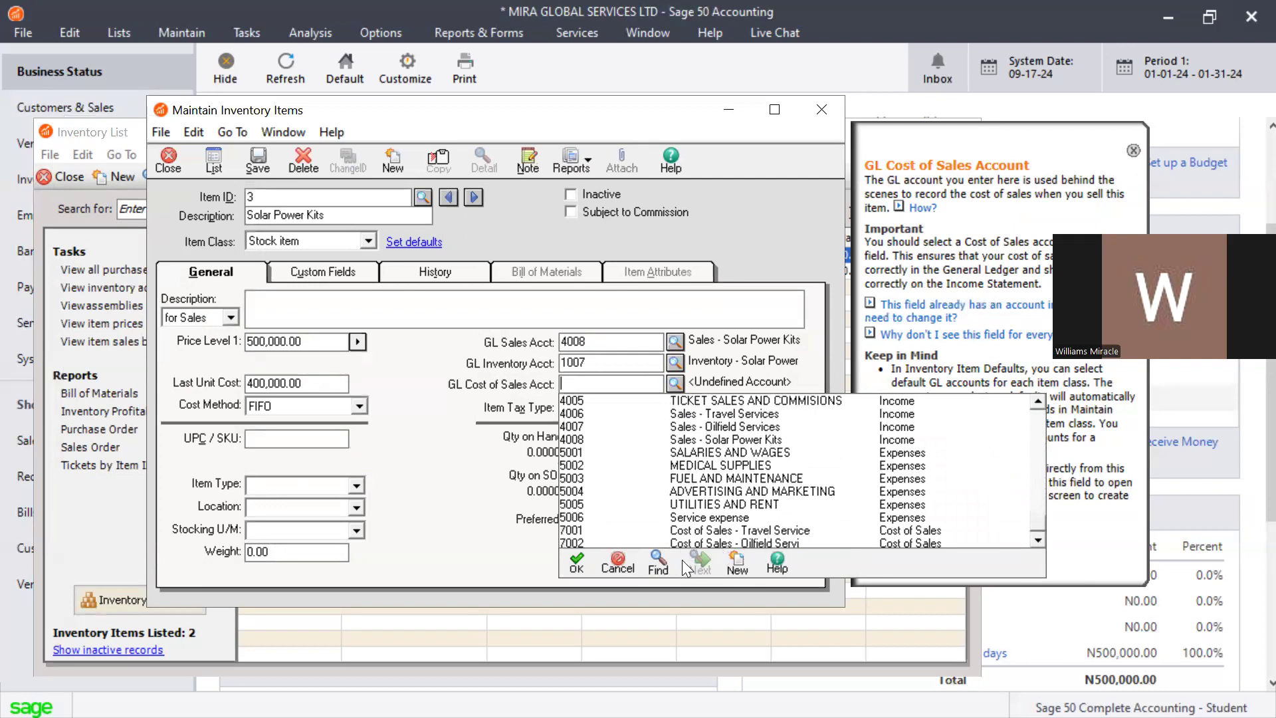
click(726, 561)
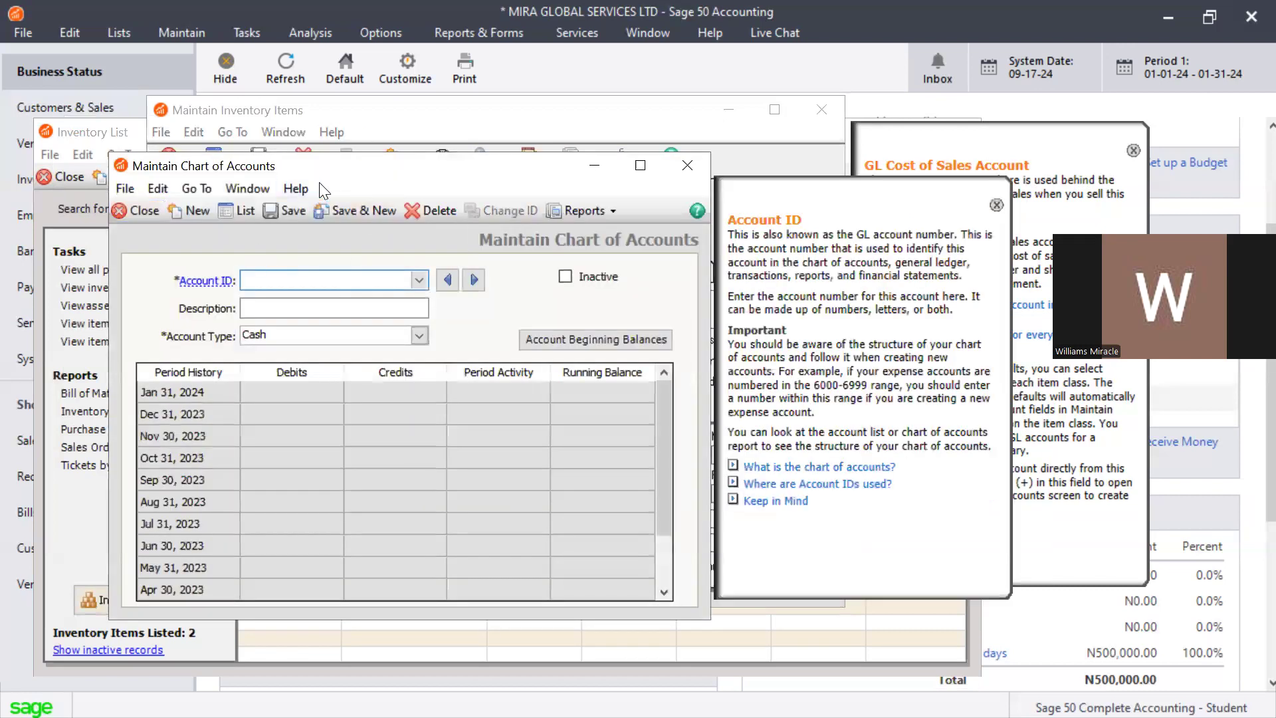
drag(319, 170, 317, 150)
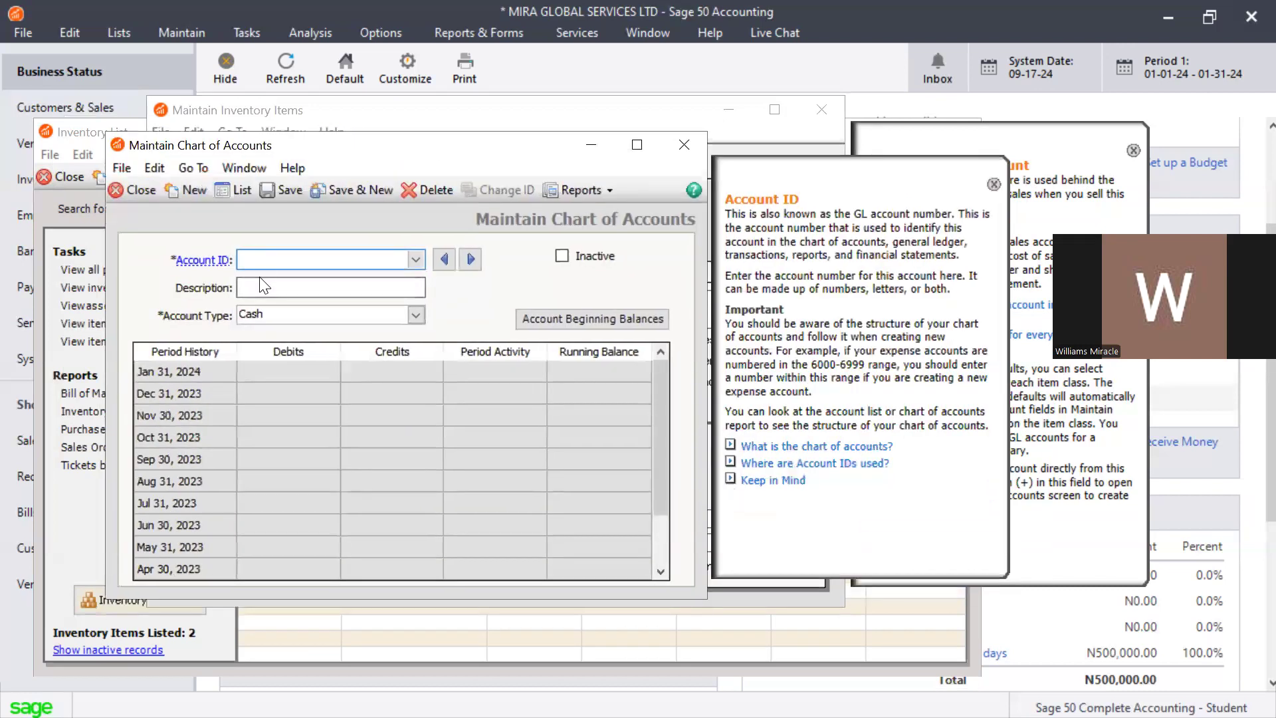
Enter 7003 as the new account's ID and Cost of Sales - Solar Power Ki as its description
text(7)
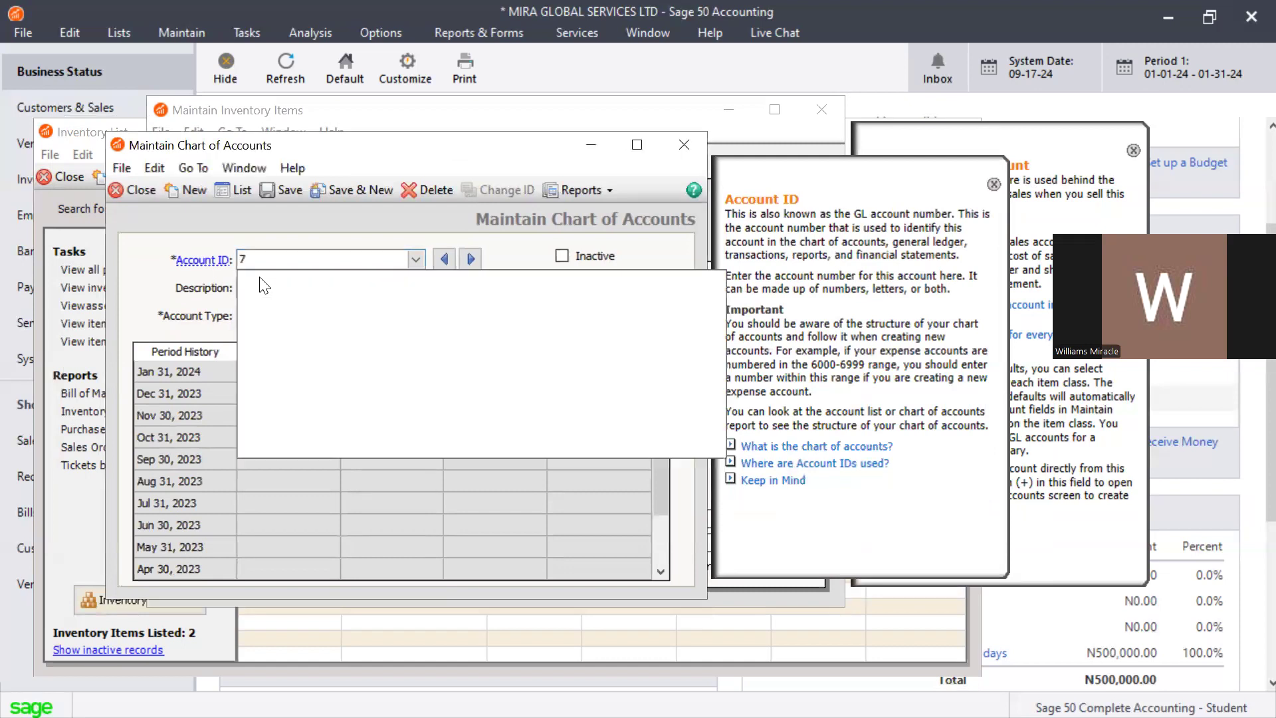
text(003)
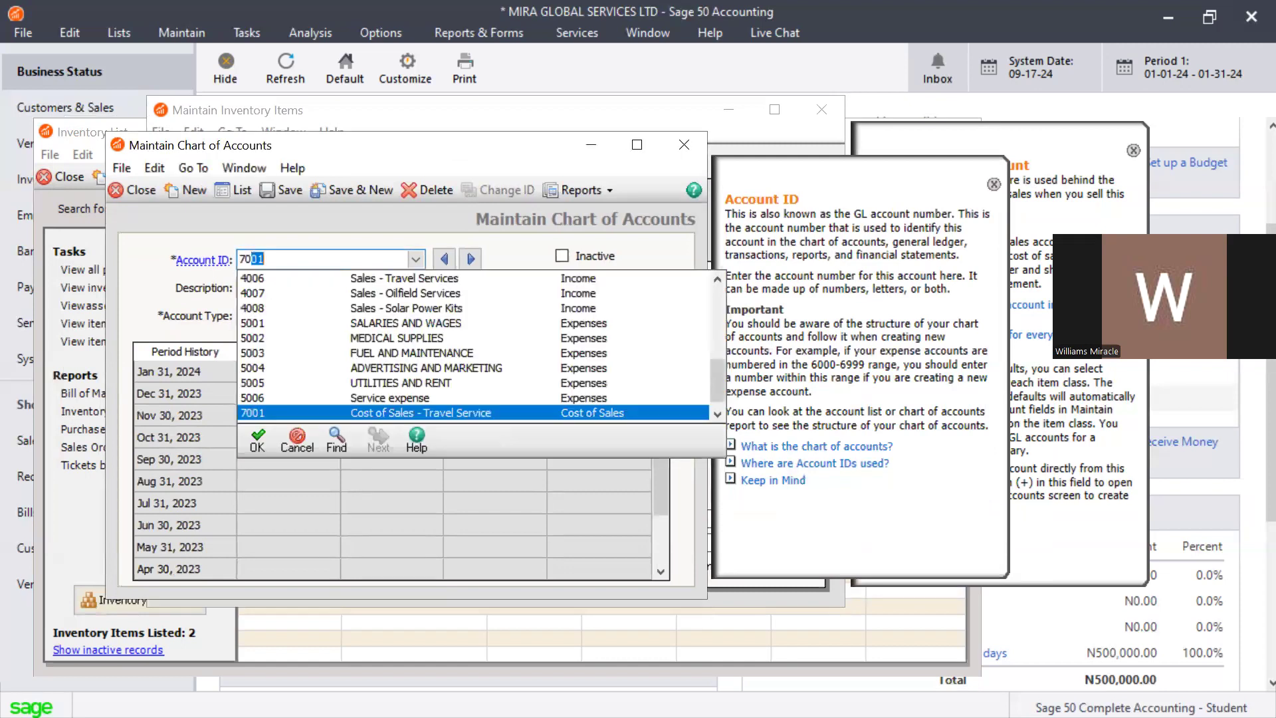
key(Tab)
text(Co)
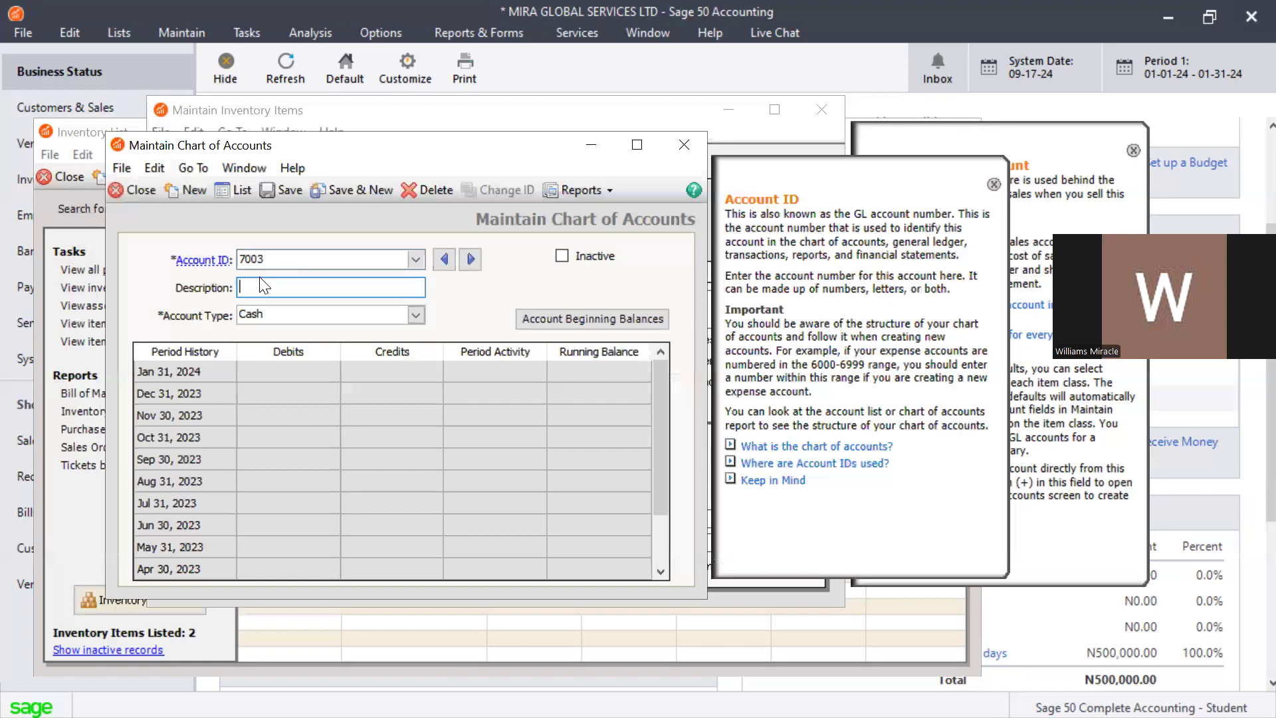
text(st of Sla)
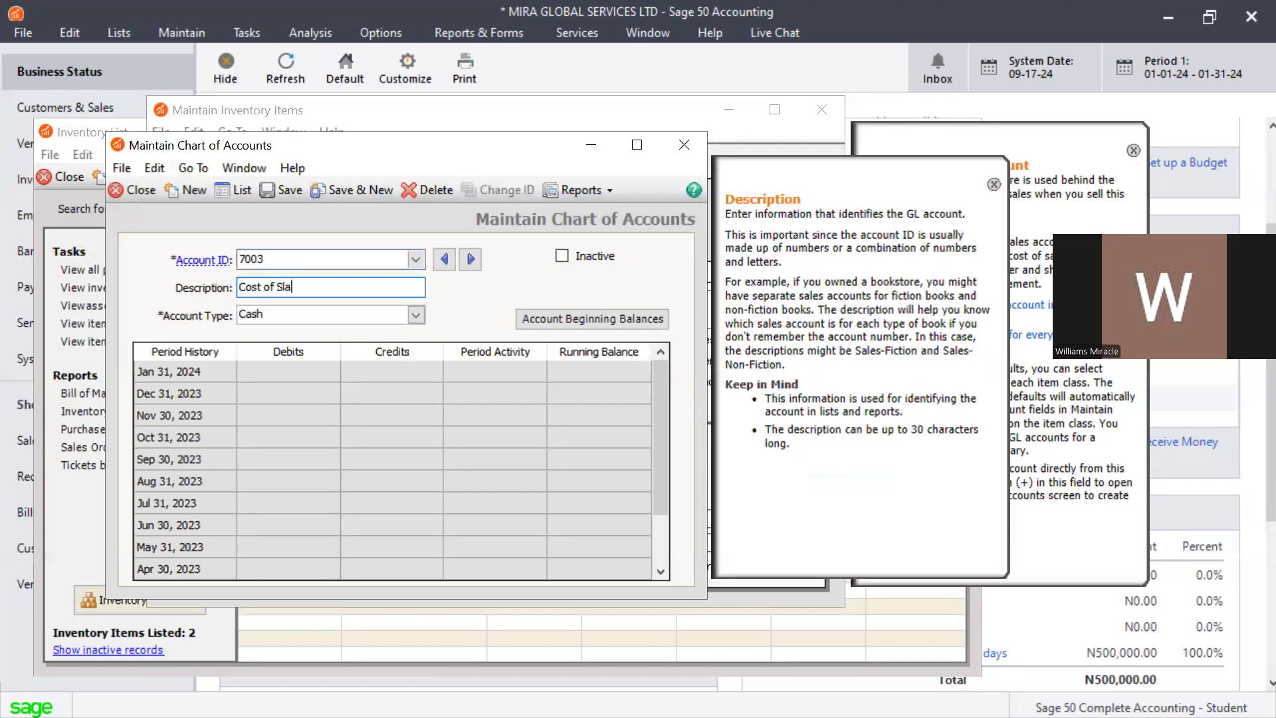
key(BackSpace)
key(BackSpace)
text(ales - Solar Power Ki)
key(Tab)
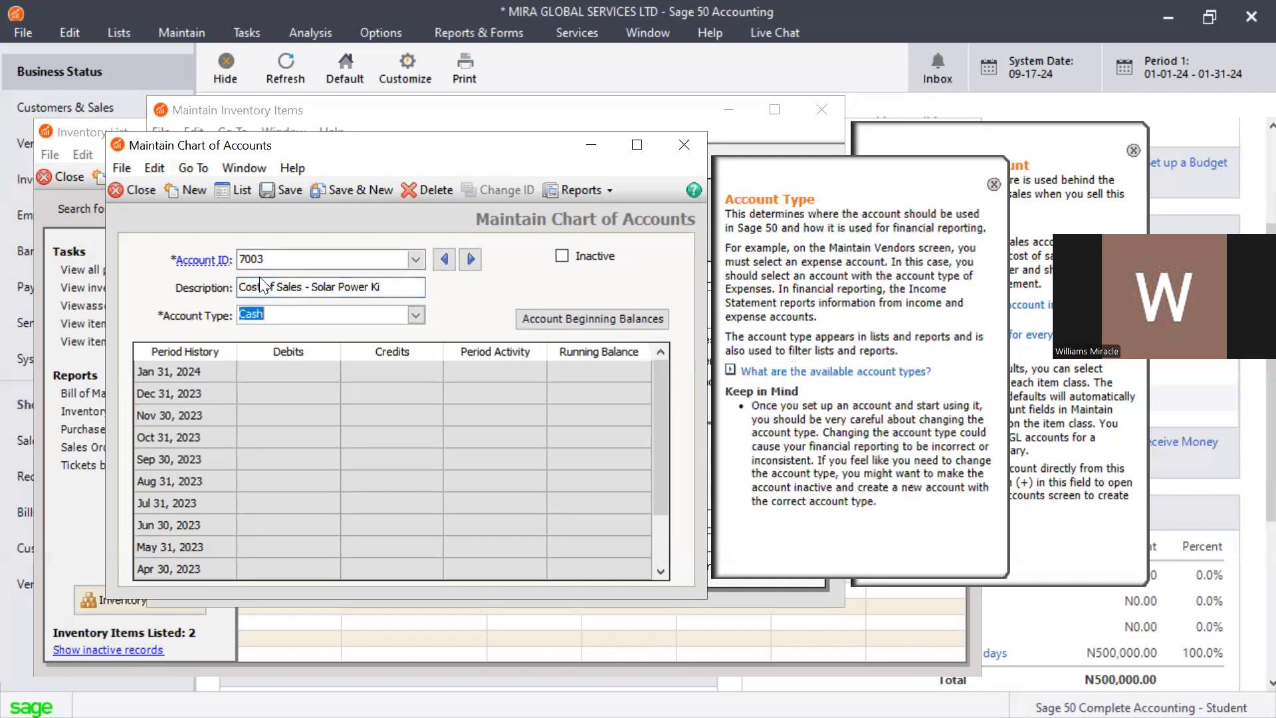
Set account 7003's type to Cost of Sales, save it and return to the inventory item, keeping the item open
key(c)
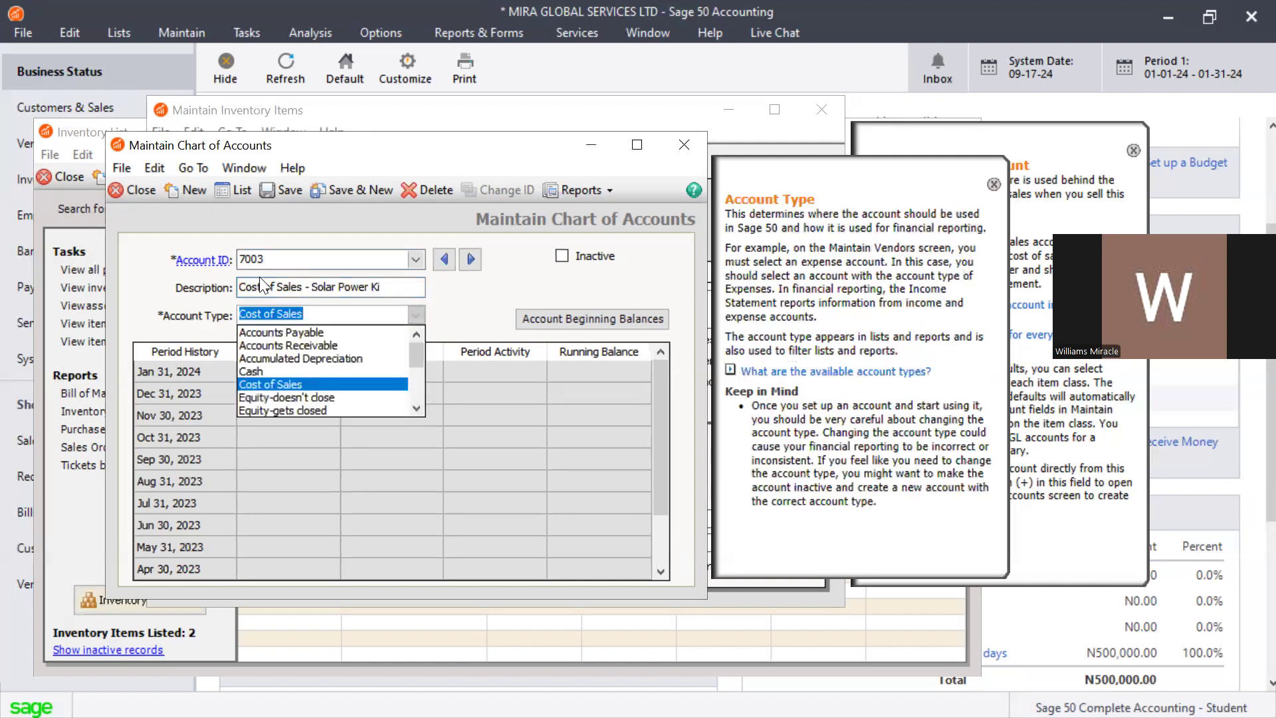
click(303, 384)
click(280, 195)
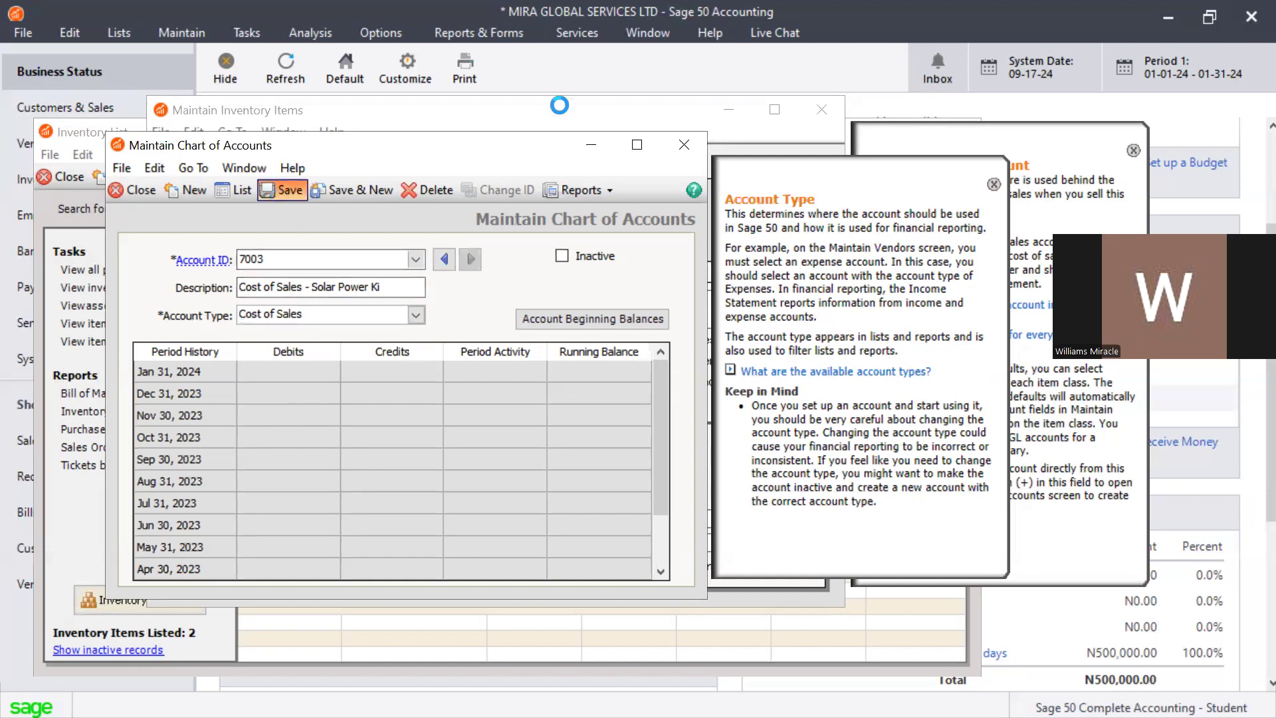
click(687, 142)
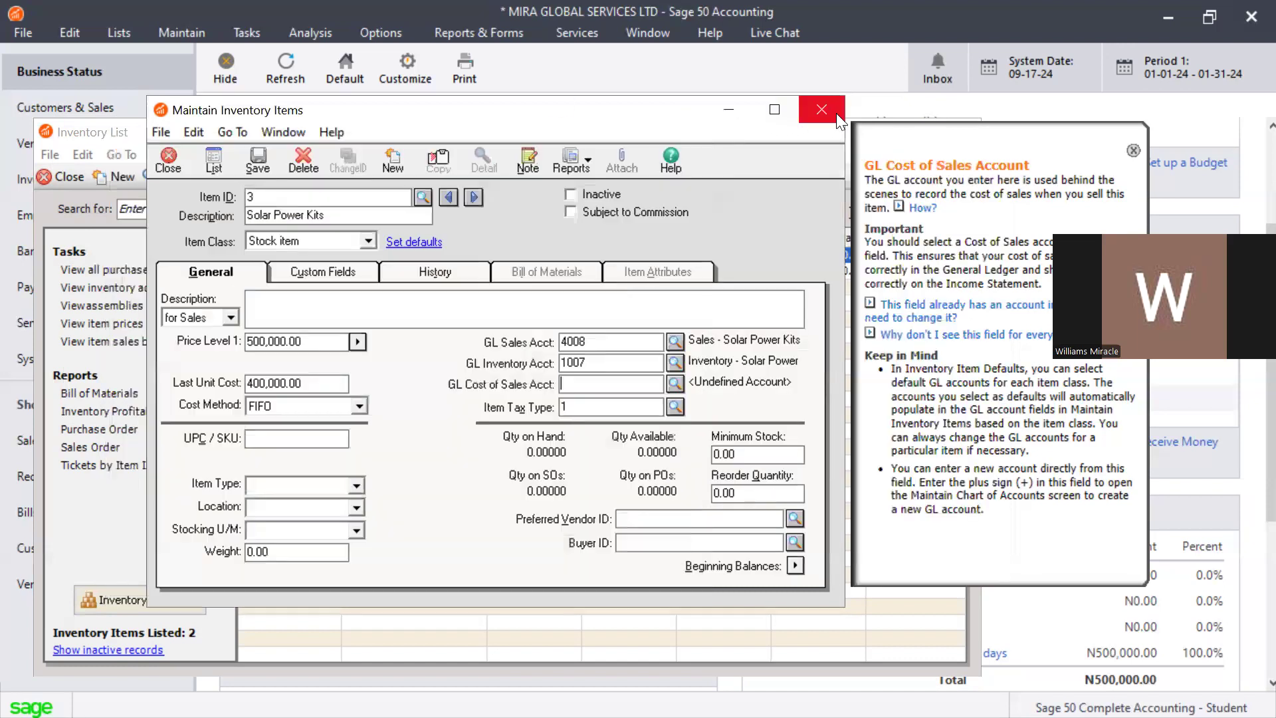
click(821, 110)
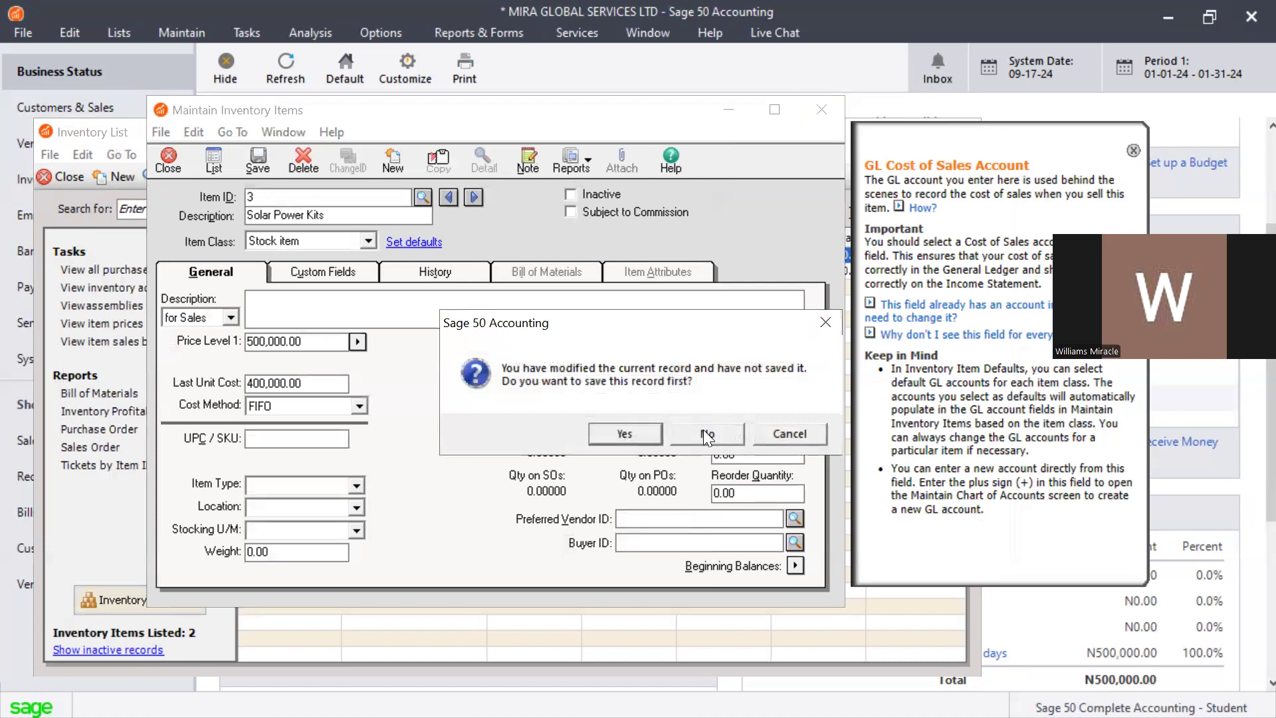
click(821, 326)
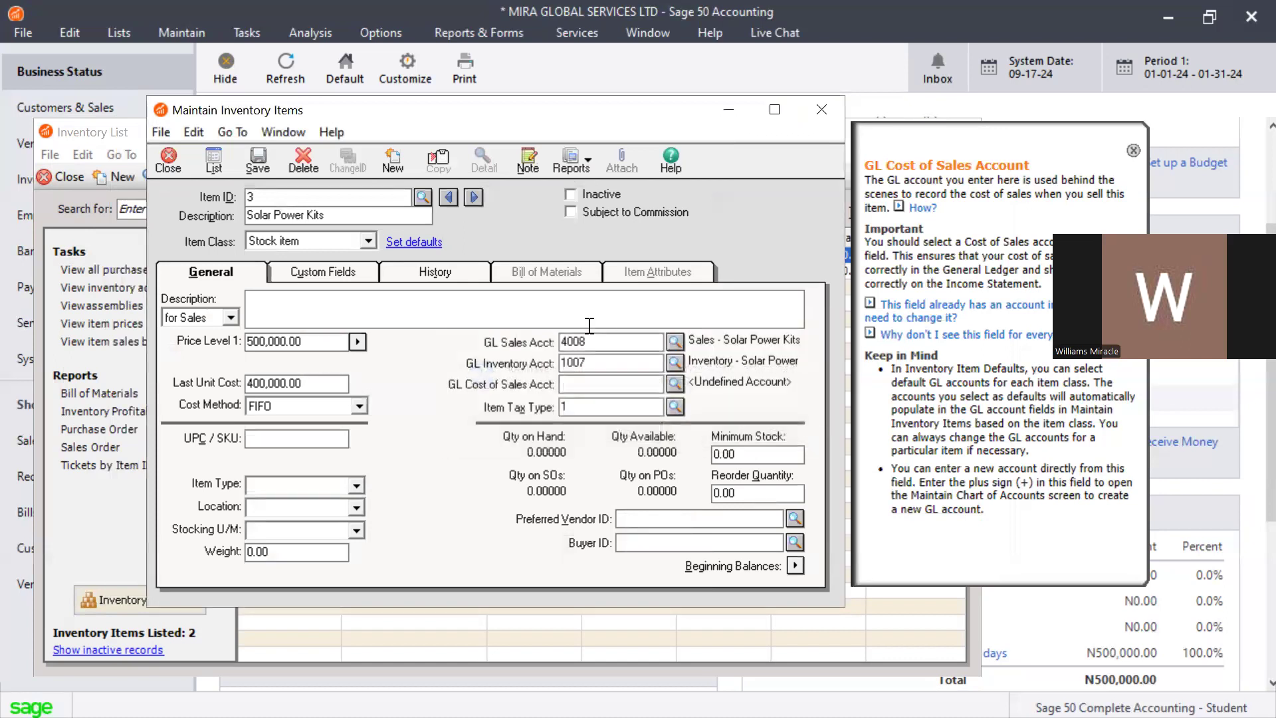
Set the item's GL cost of sales account to 7003 Cost of Sales - Solar Power Ki
click(675, 383)
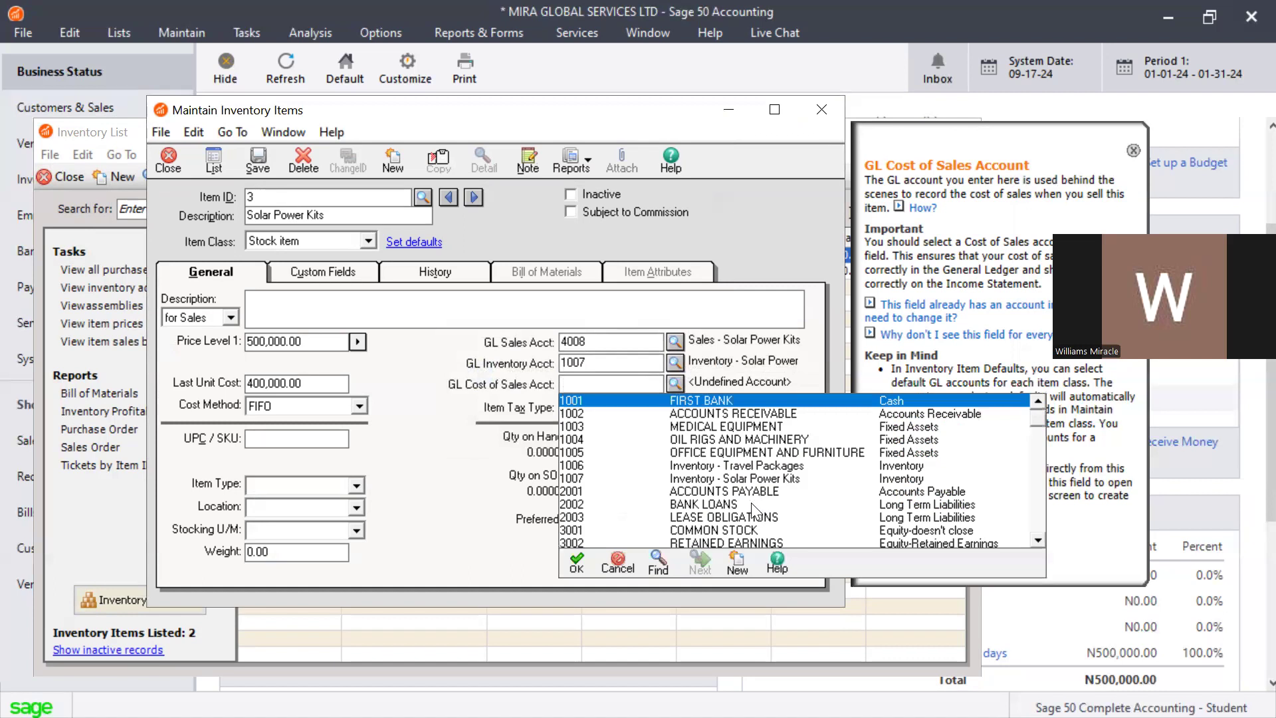
key(Down)
key(Down)
key(Down)
key(Down)
key(Down)
key(Down)
key(Down)
key(Down)
key(Down)
key(Down)
key(Down)
key(Down)
key(Down)
key(Down)
key(Down)
key(Down)
key(Down)
key(Down)
key(Down)
key(Down)
key(Down)
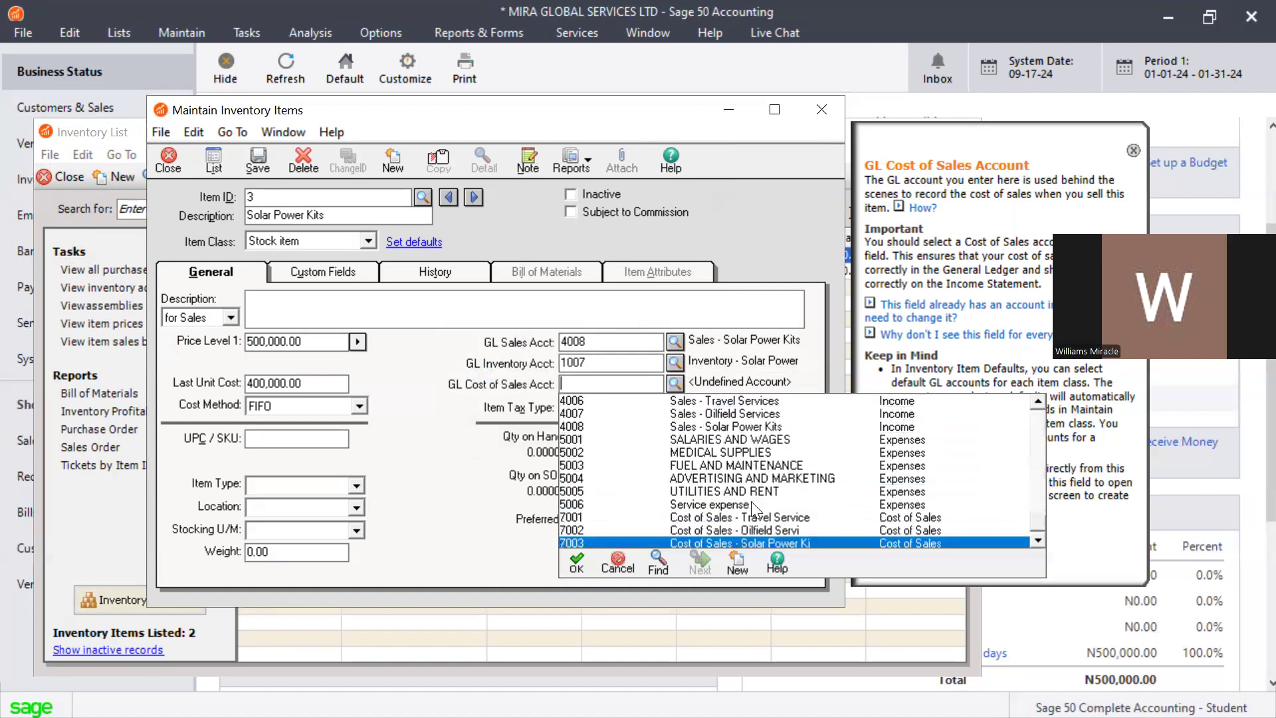
double_click(772, 545)
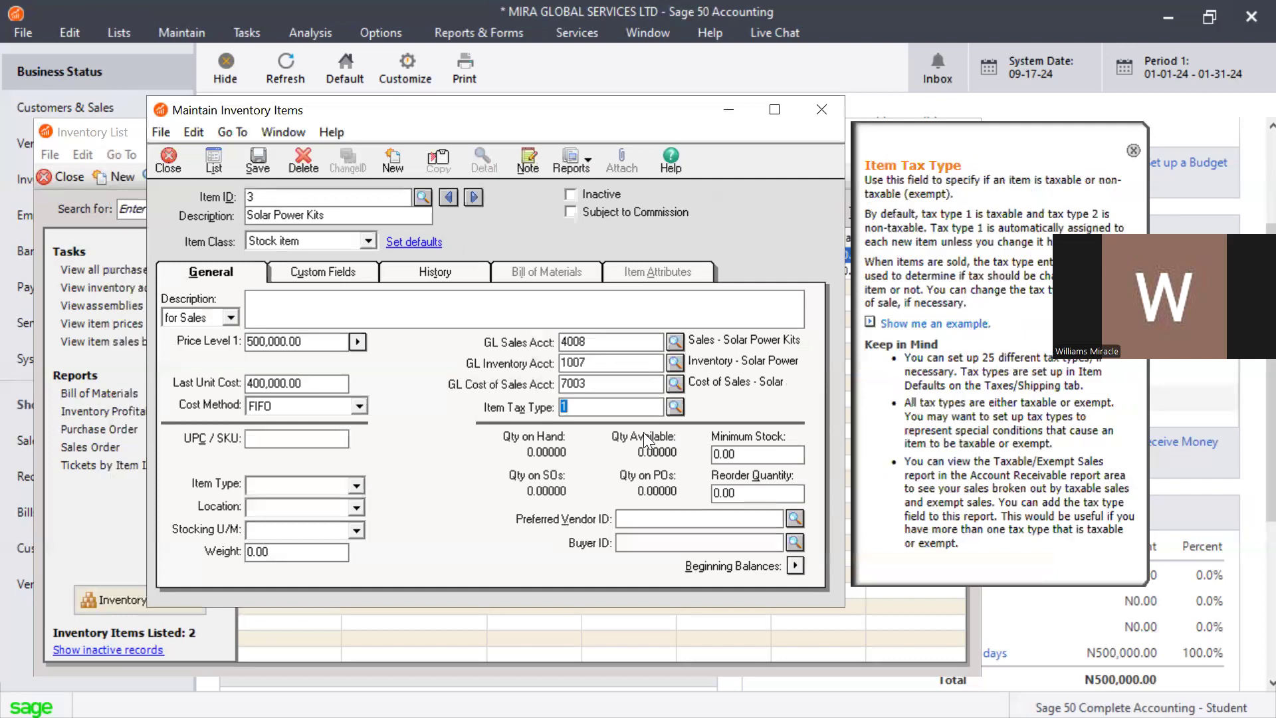
Check the item's available tax types and open the sales tax setup wizard
click(675, 406)
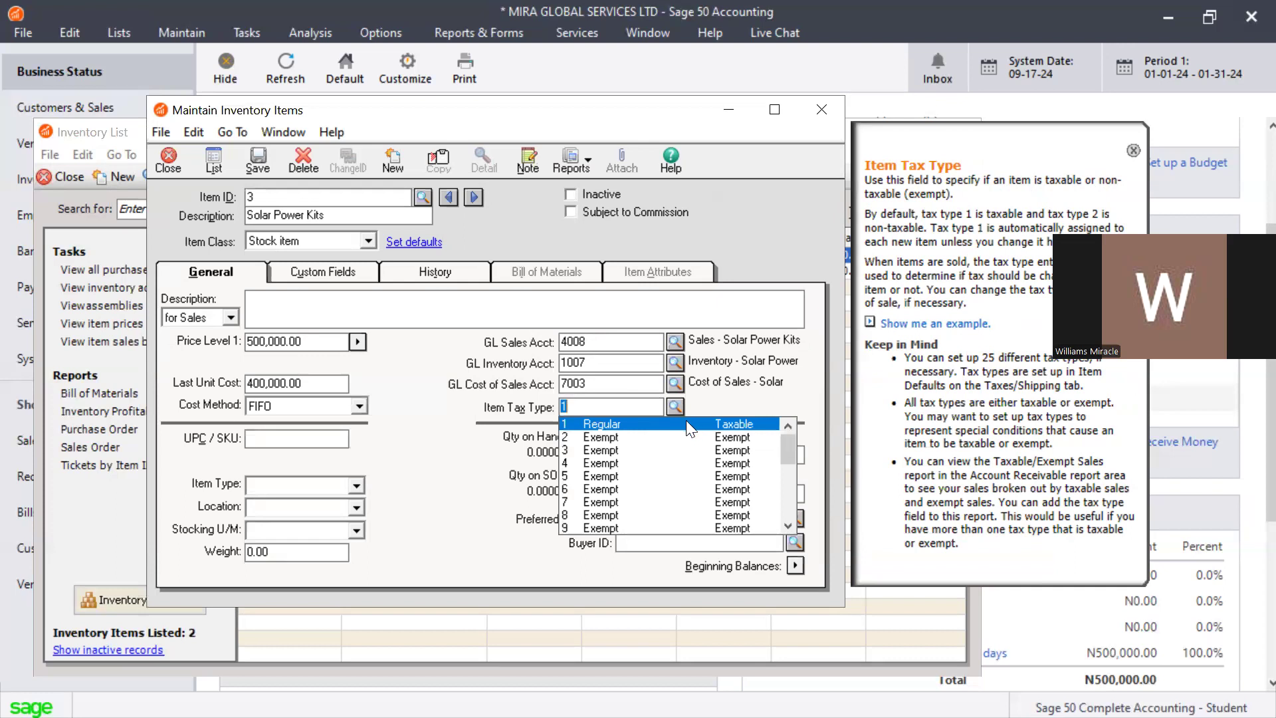
click(92, 32)
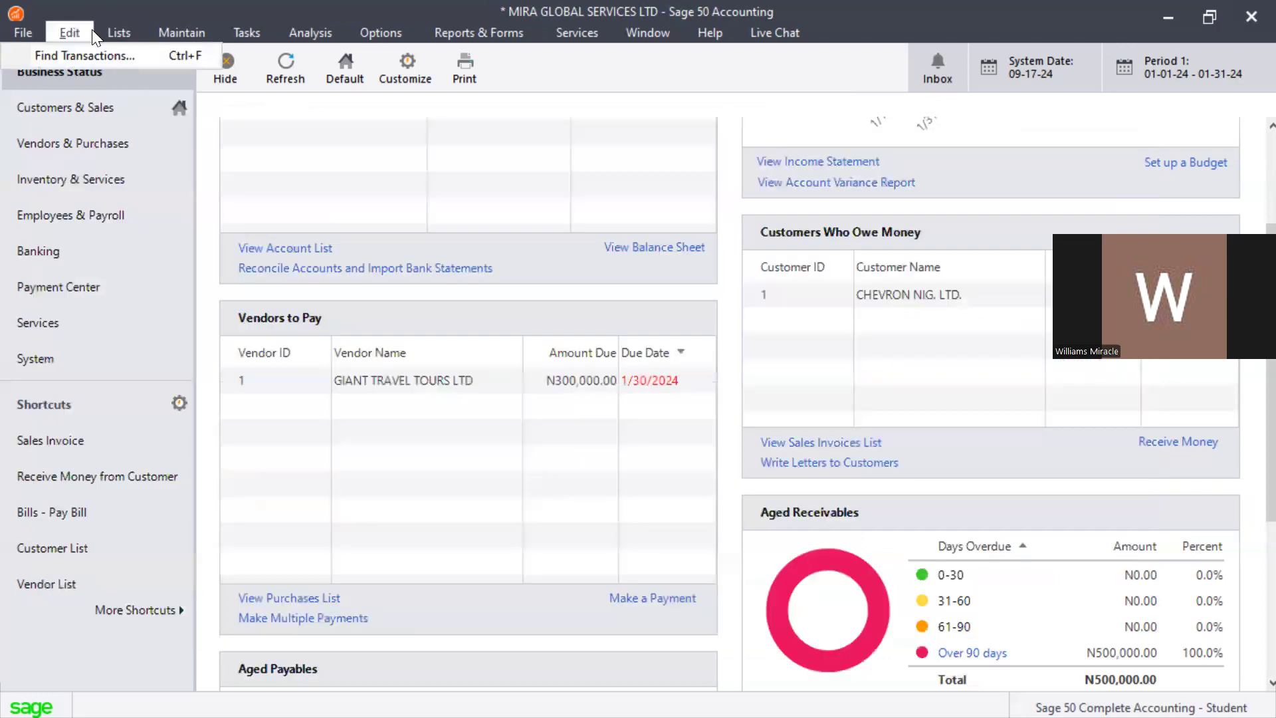
click(119, 32)
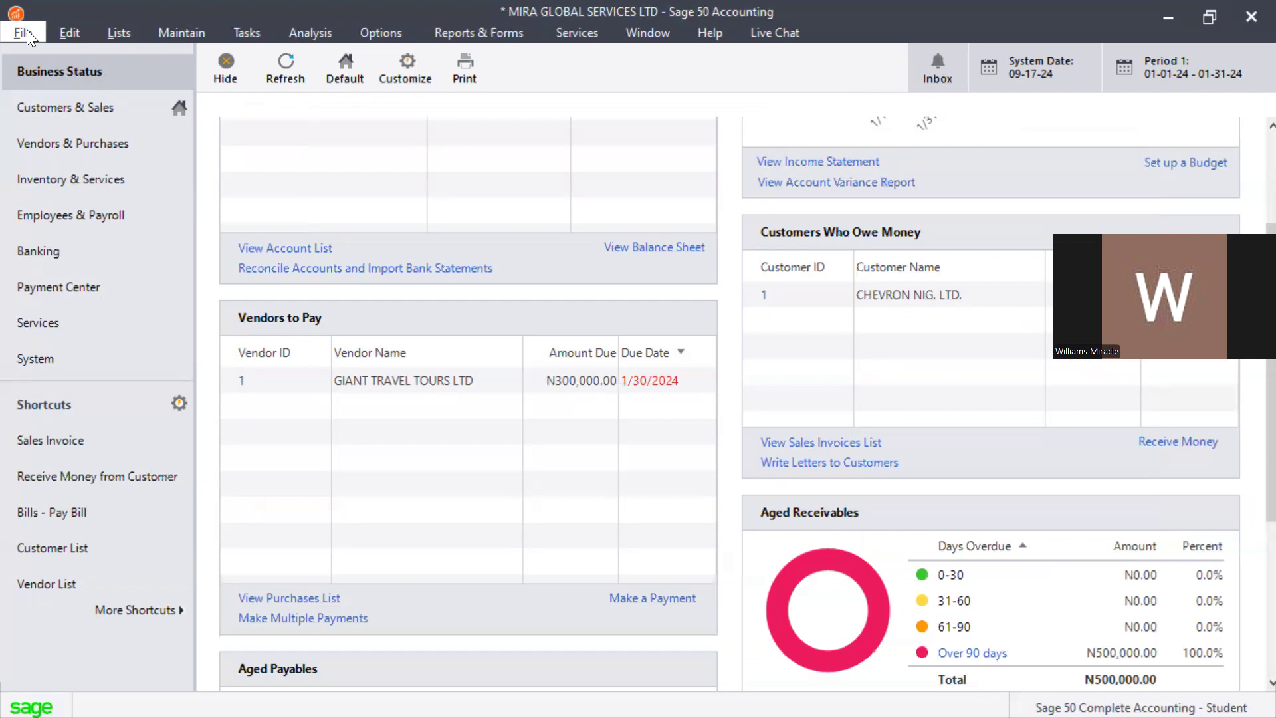
click(180, 41)
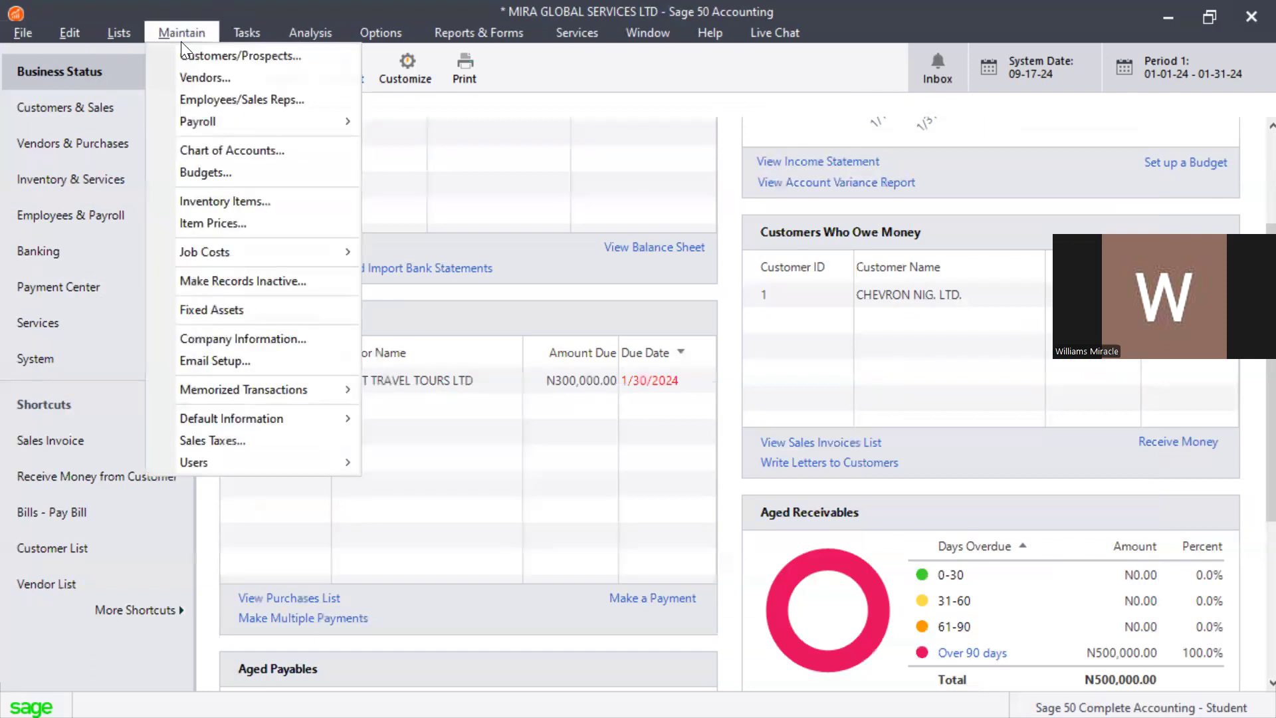
click(219, 441)
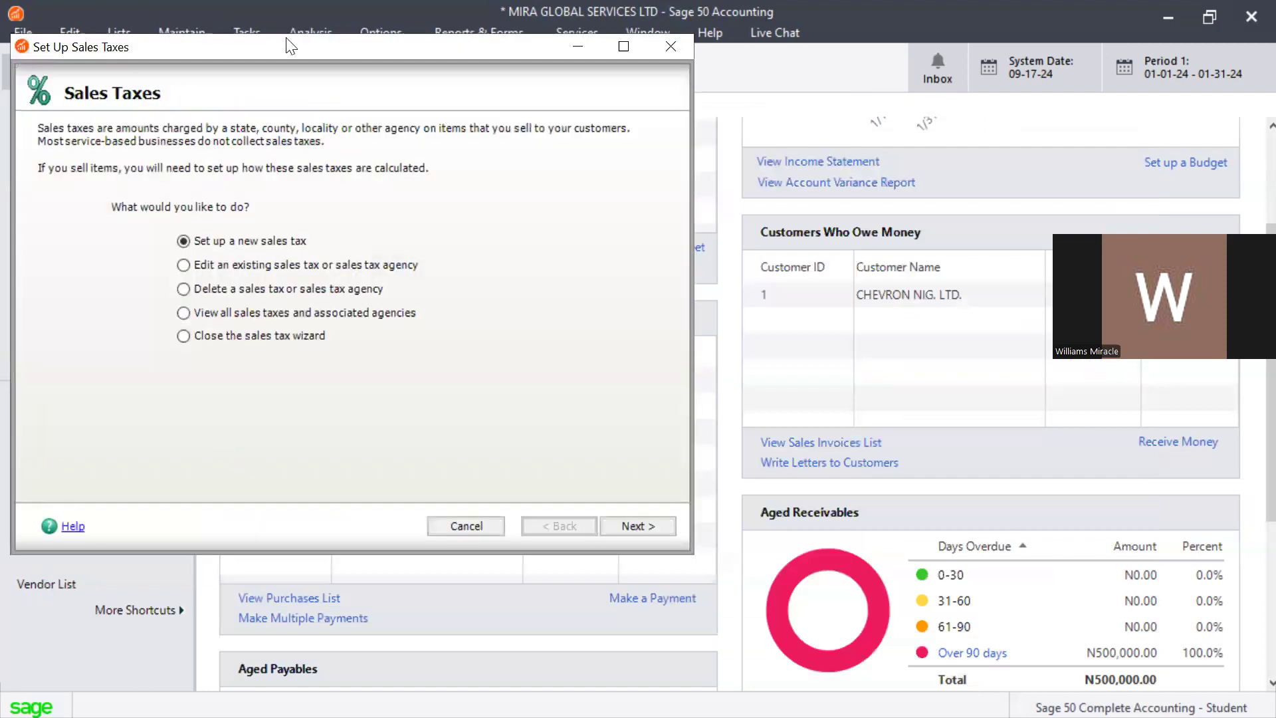
Set up a new sales tax with a total rate of 7.5% and continue to its tax agency
click(637, 525)
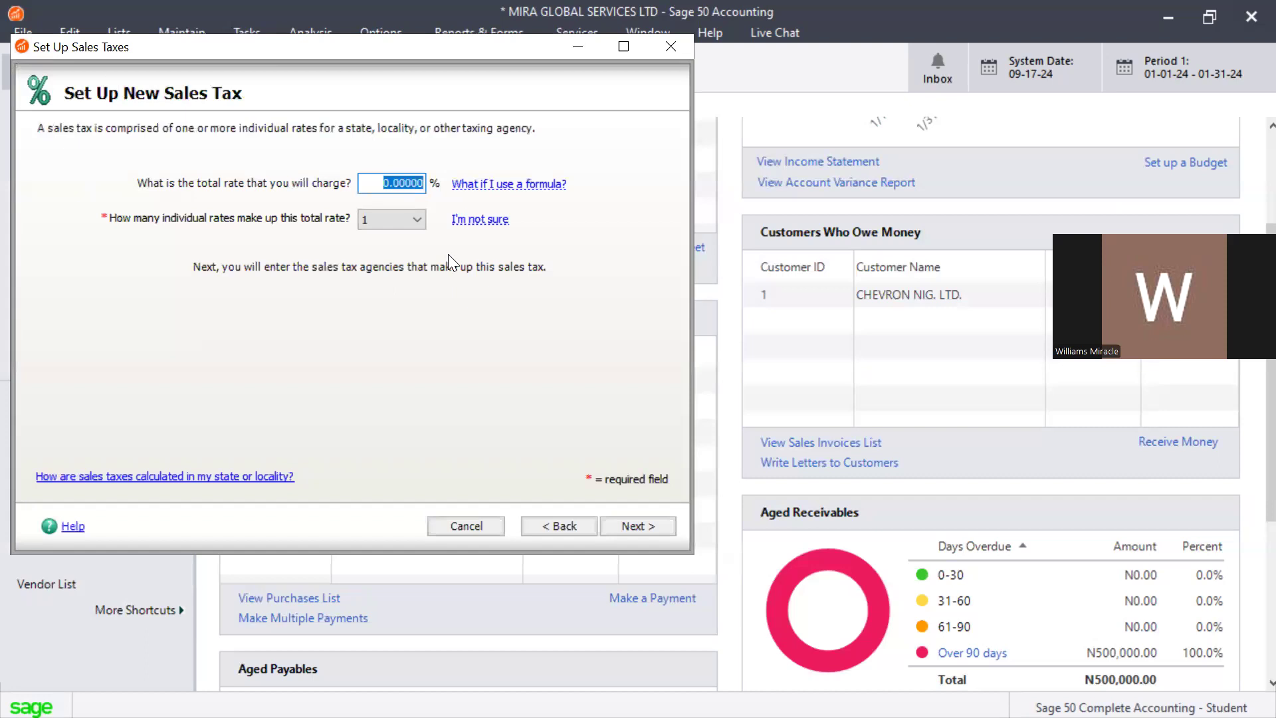
text(7.5)
click(637, 518)
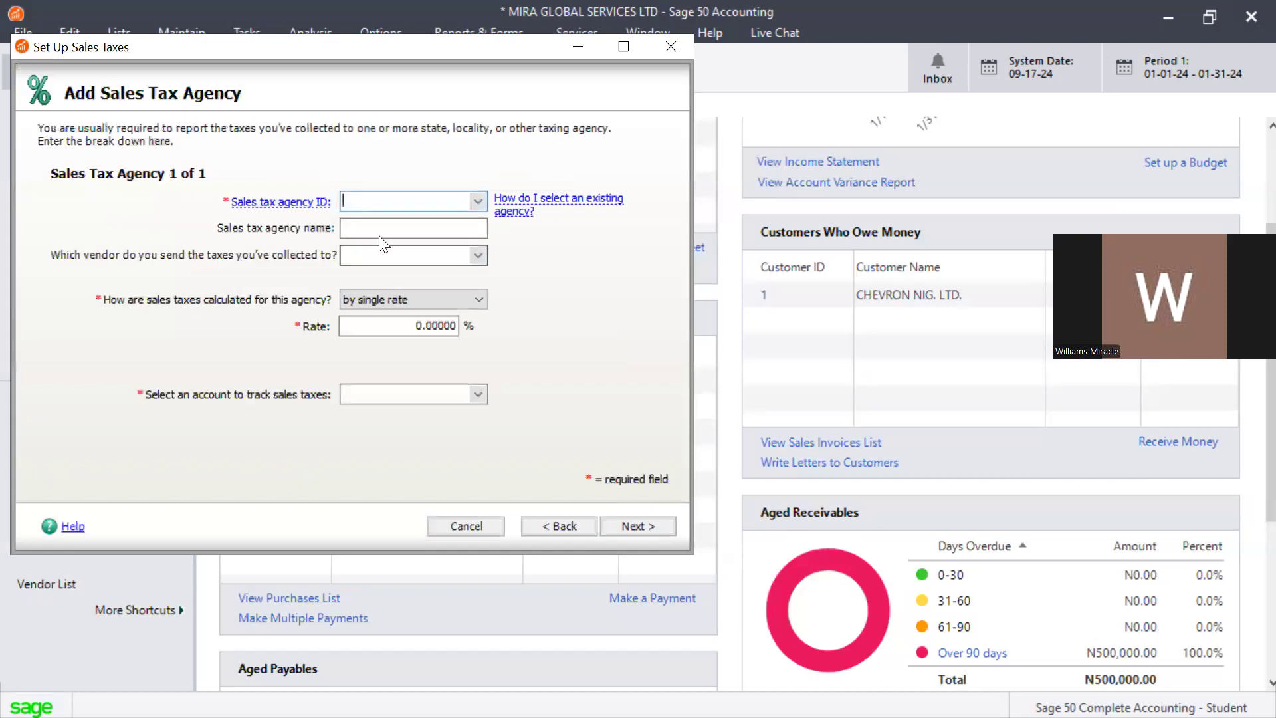
Enter 10121 as the sales tax agency ID and FIRS as the agency name
click(468, 201)
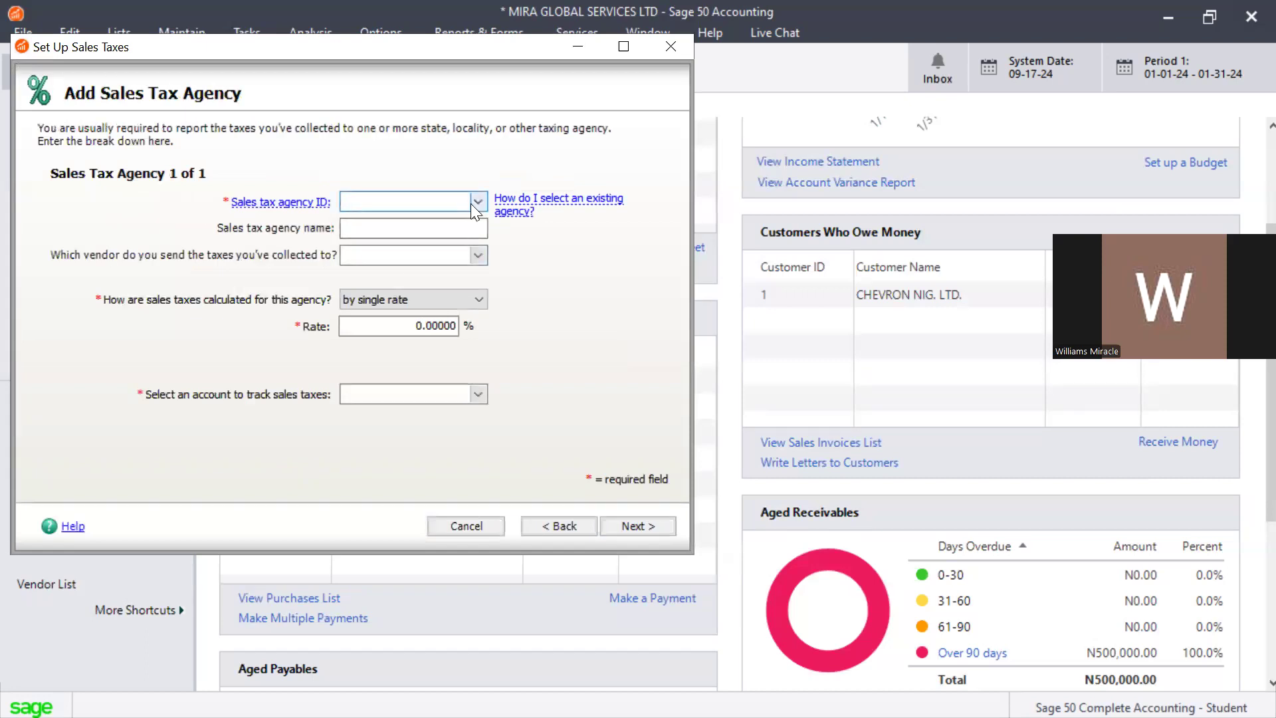
text(10121)
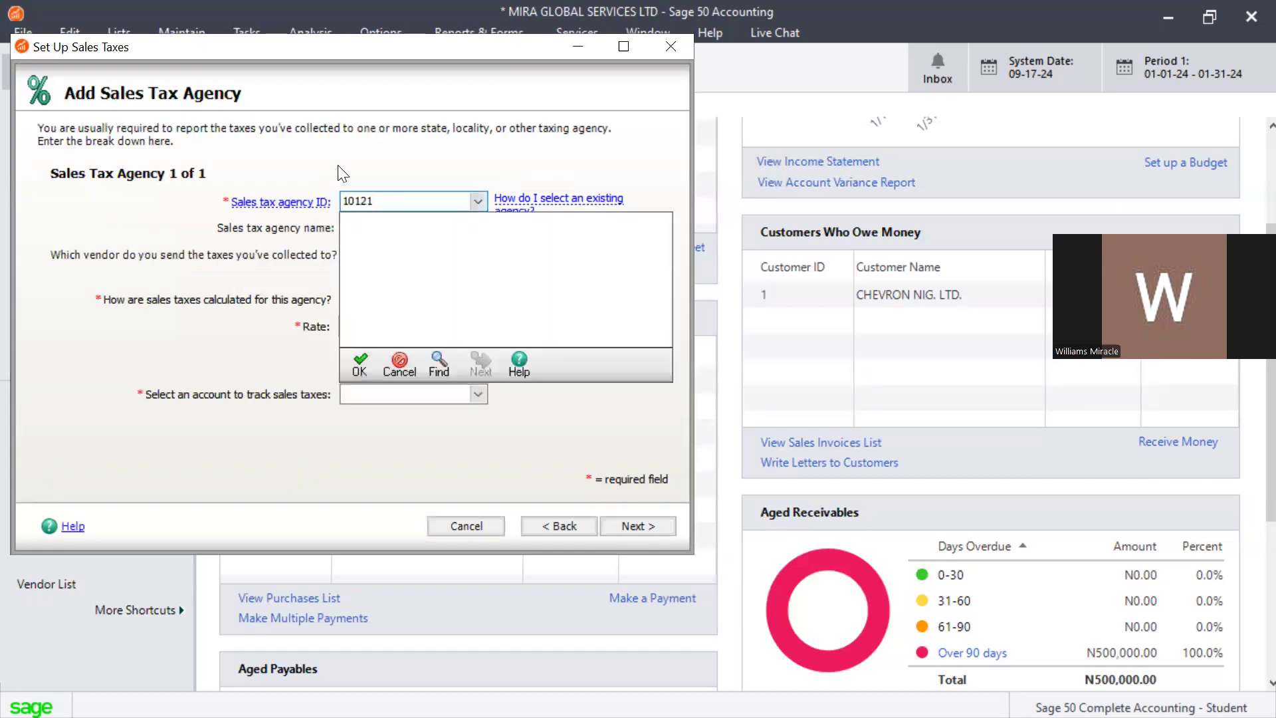
key(Tab)
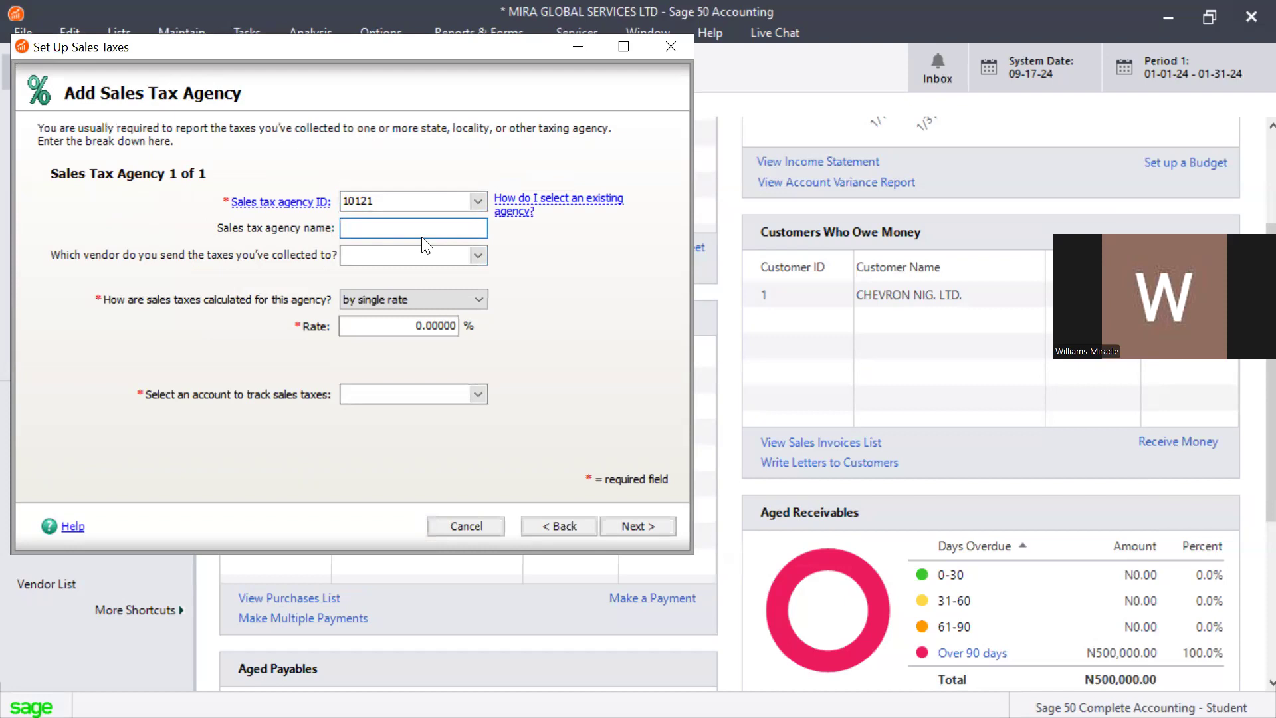
text(FIRS)
key(Tab)
Start a new vendor to receive the collected taxes and check the existing vendor IDs in the vendor list
click(478, 255)
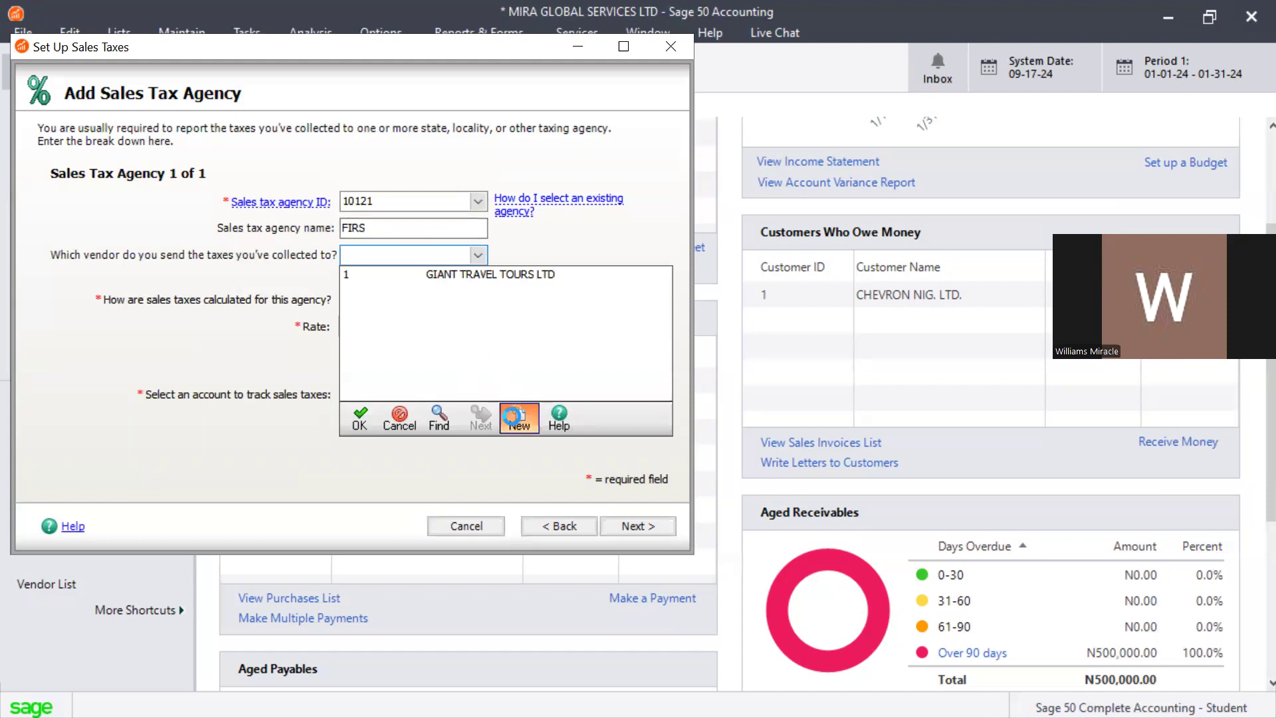
click(510, 415)
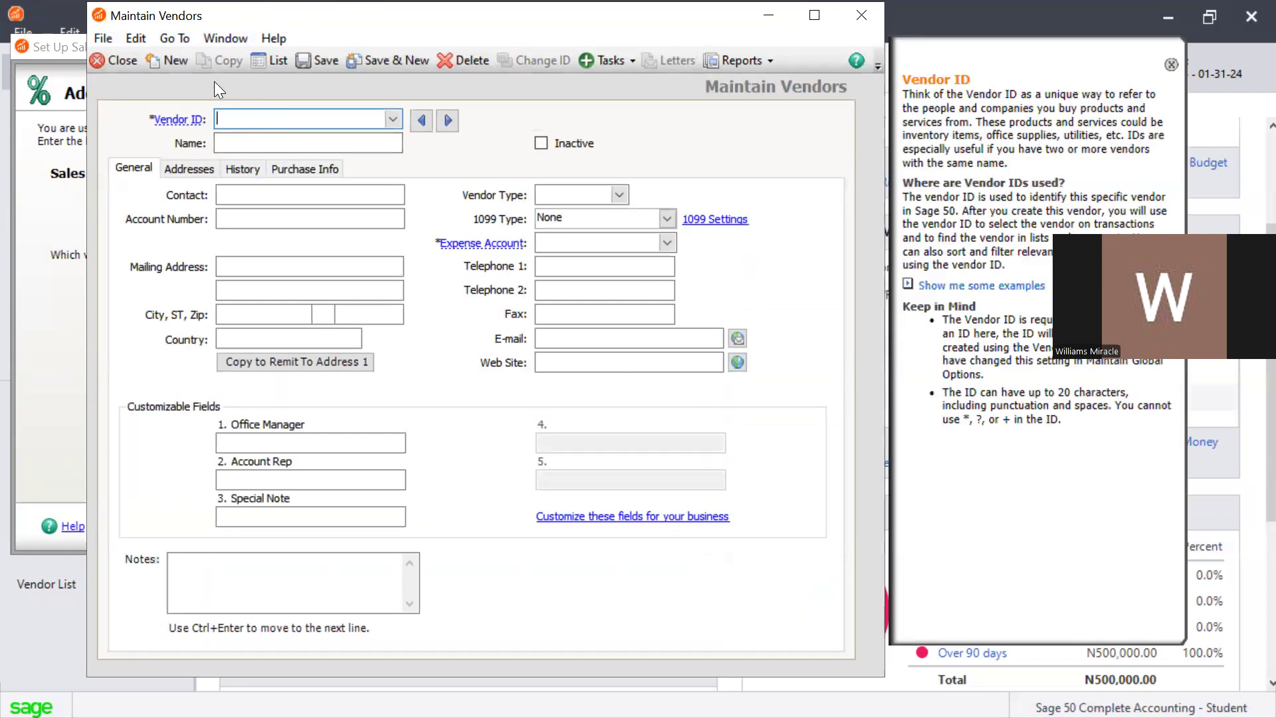
click(281, 61)
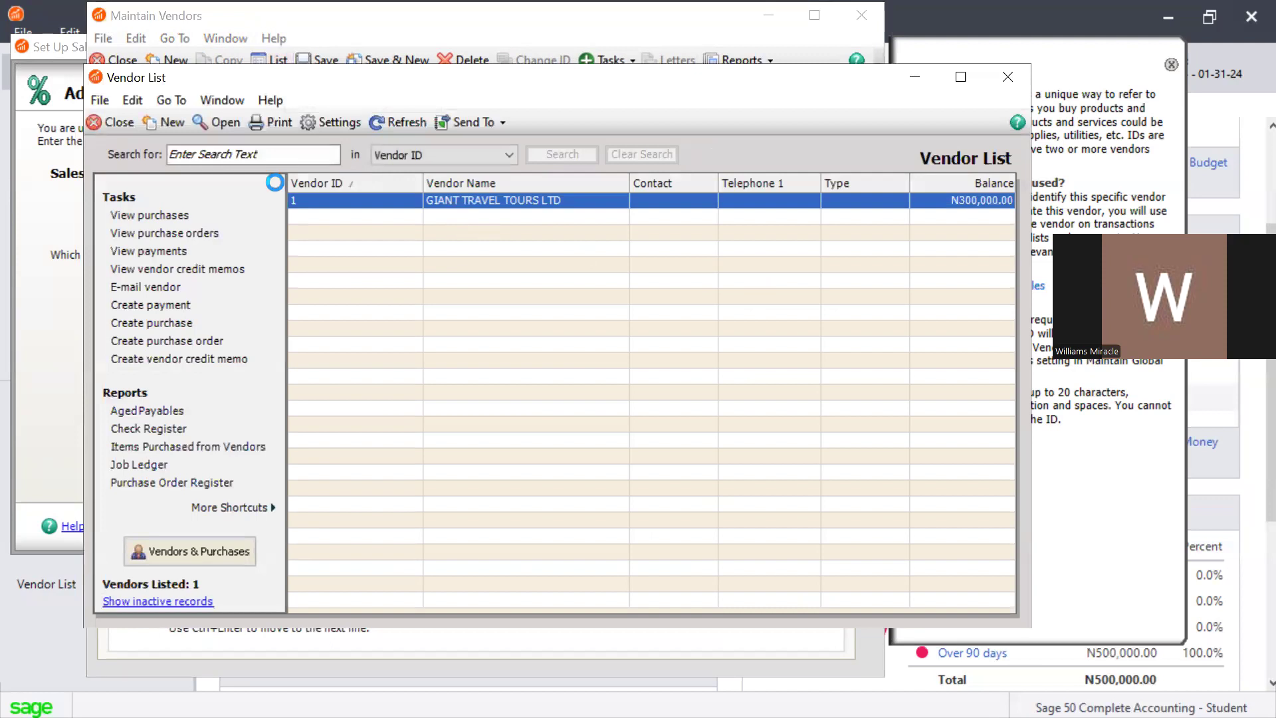
click(167, 122)
click(283, 124)
Enter 2 as the new vendor's ID and FIRS as its name
text(2)
key(Tab)
text(FIRS)
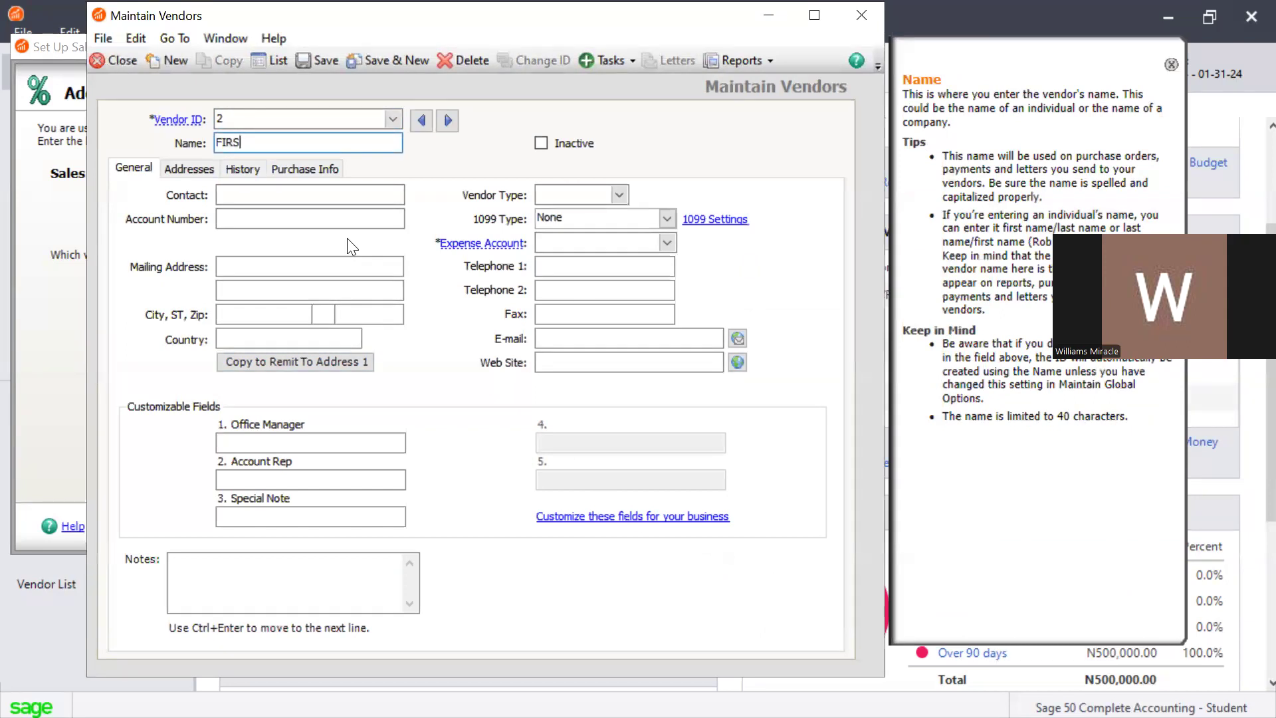
click(327, 59)
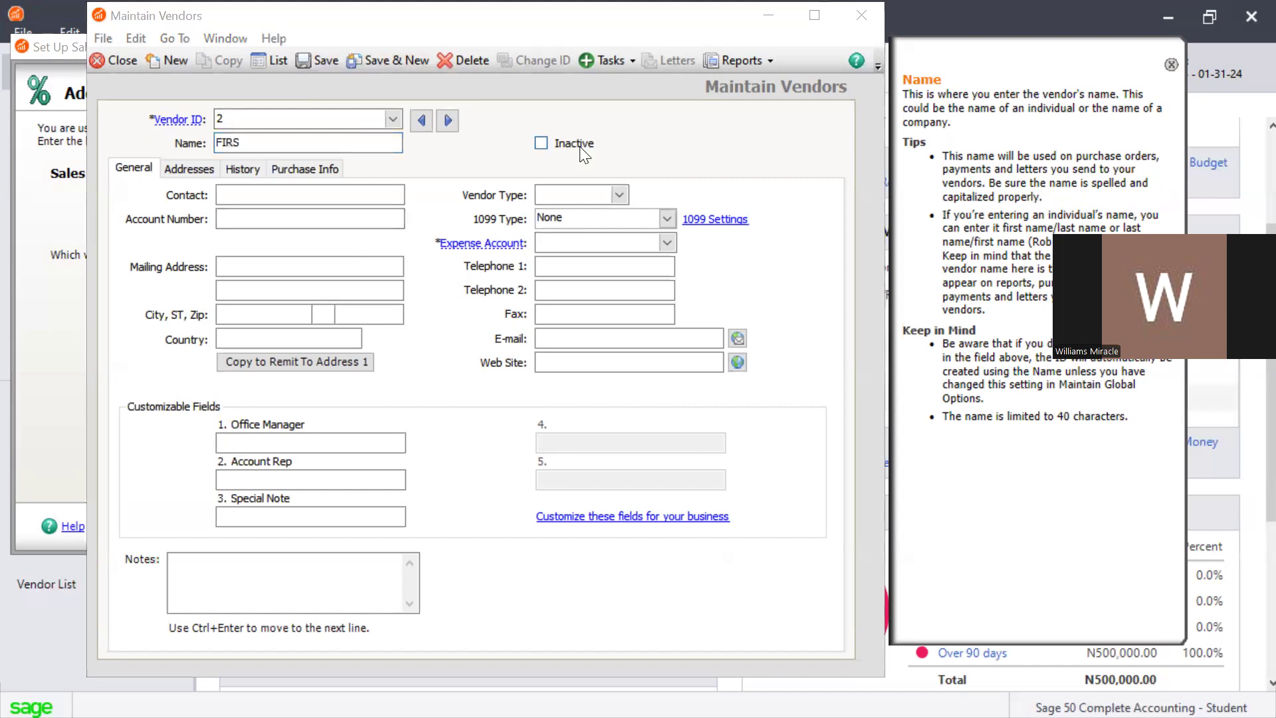
click(232, 93)
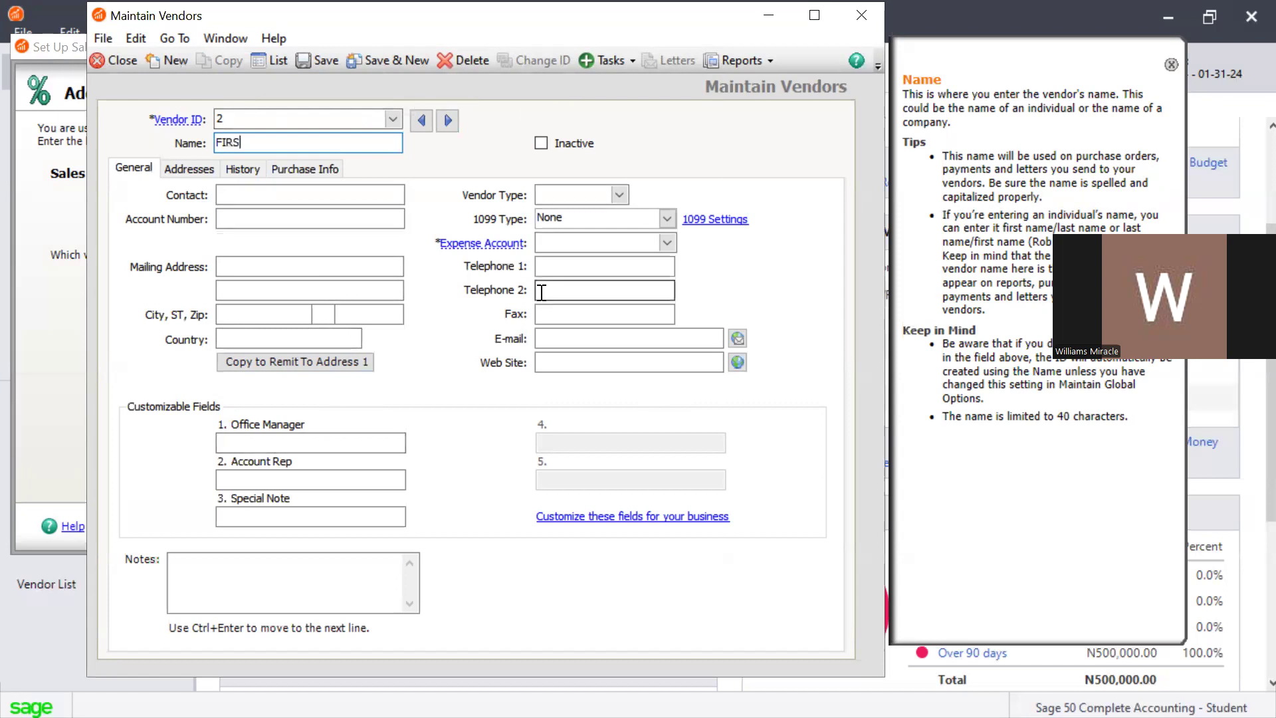
click(1069, 9)
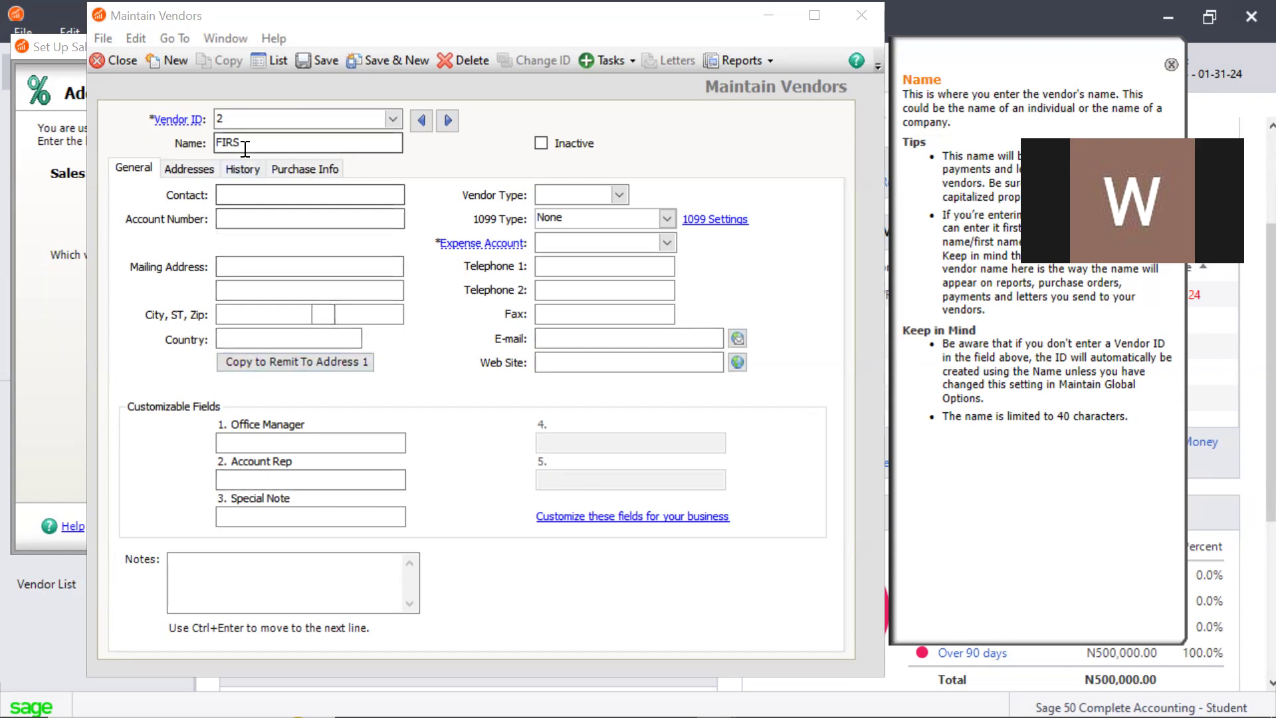
Look through the FIRS vendor's addresses, history and purchase information, and return to its general details
click(212, 168)
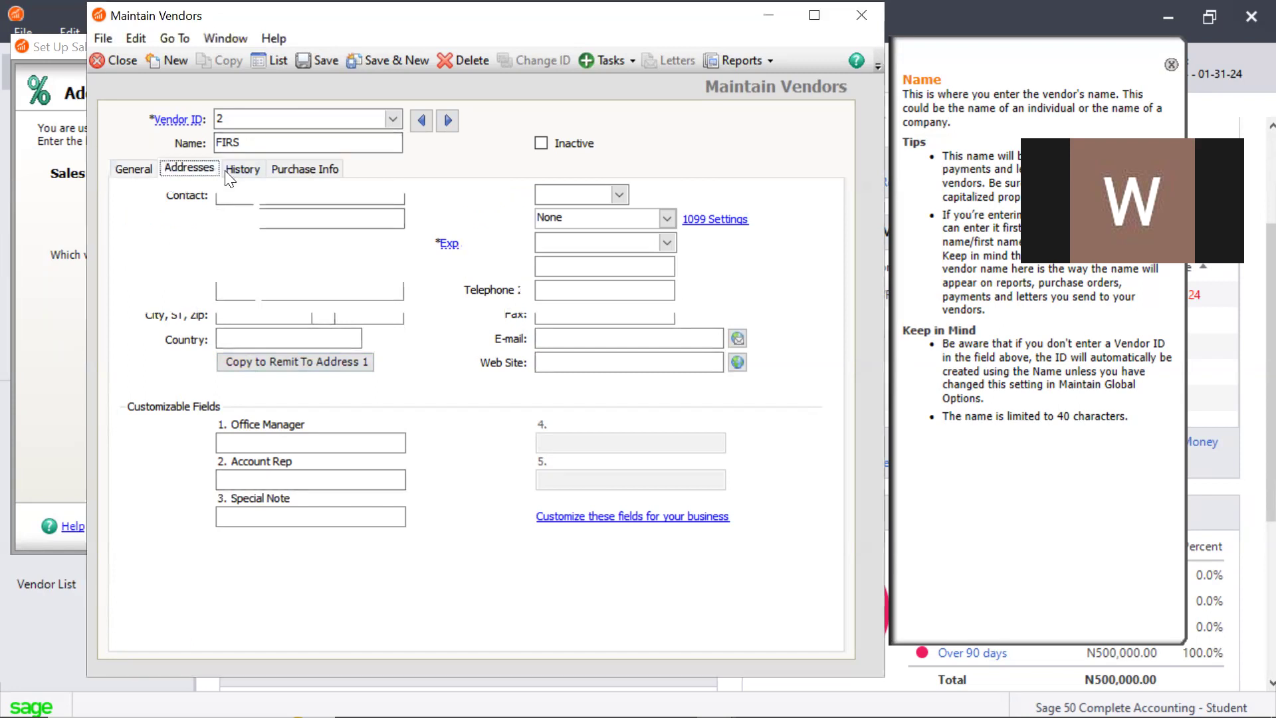
click(241, 168)
click(274, 171)
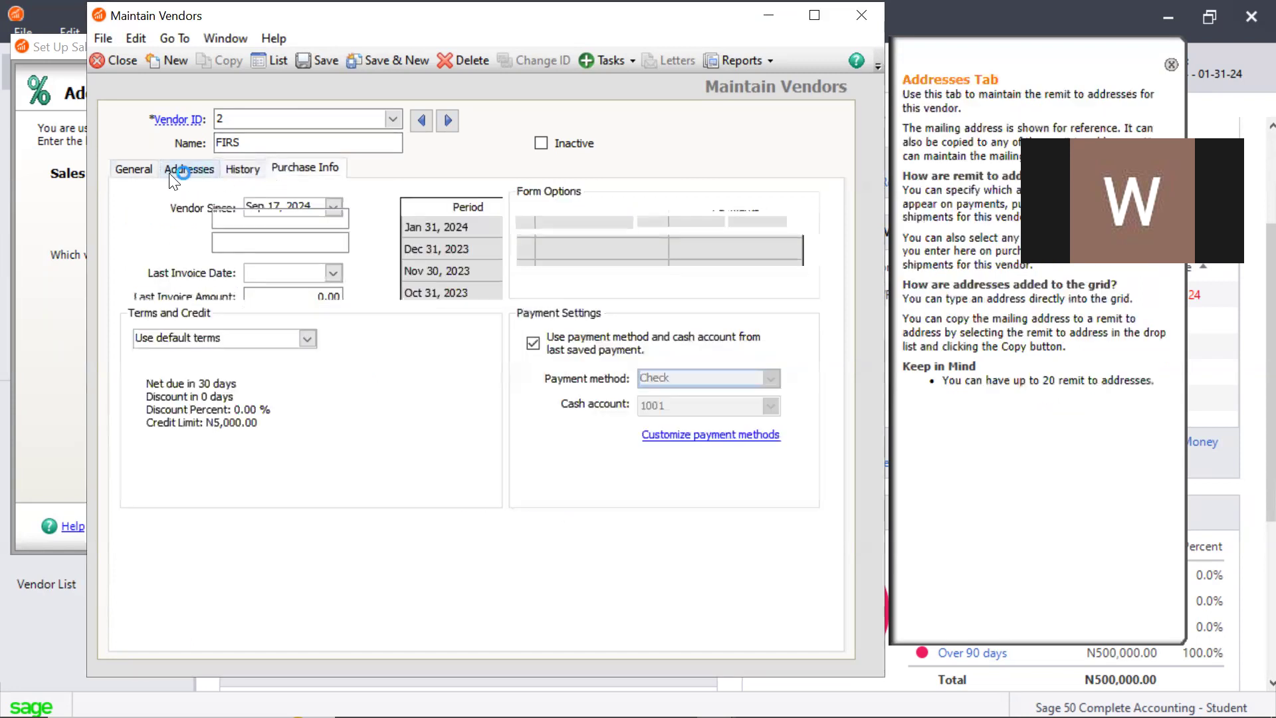
click(165, 171)
click(138, 172)
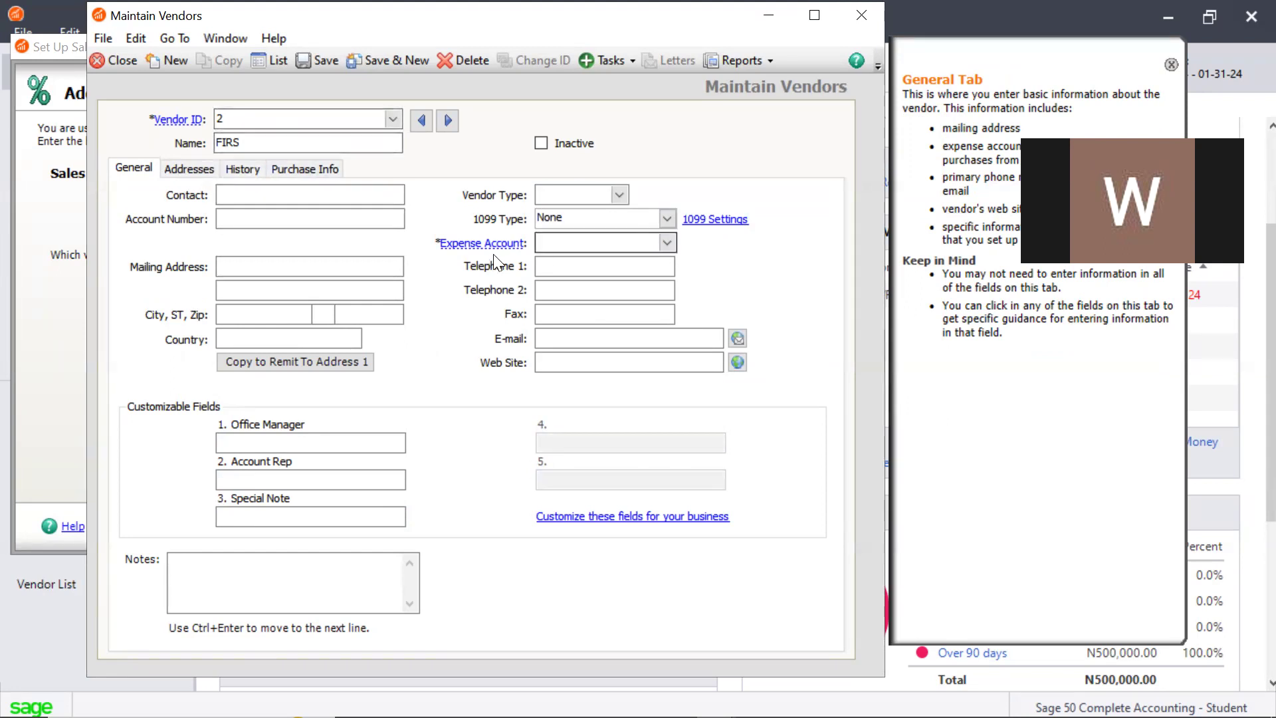
Look through the vendor's expense account choices, start a new GL account, and check the existing account IDs in the account list
mouse_move(503, 246)
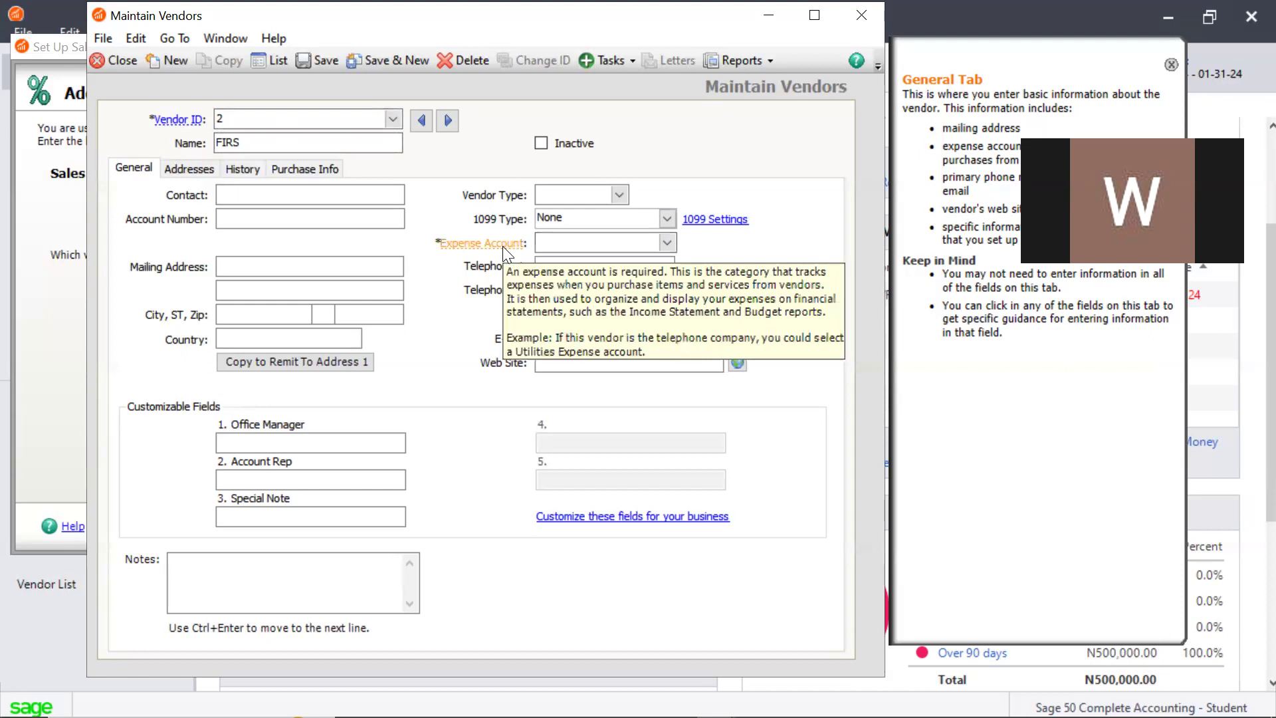
click(667, 240)
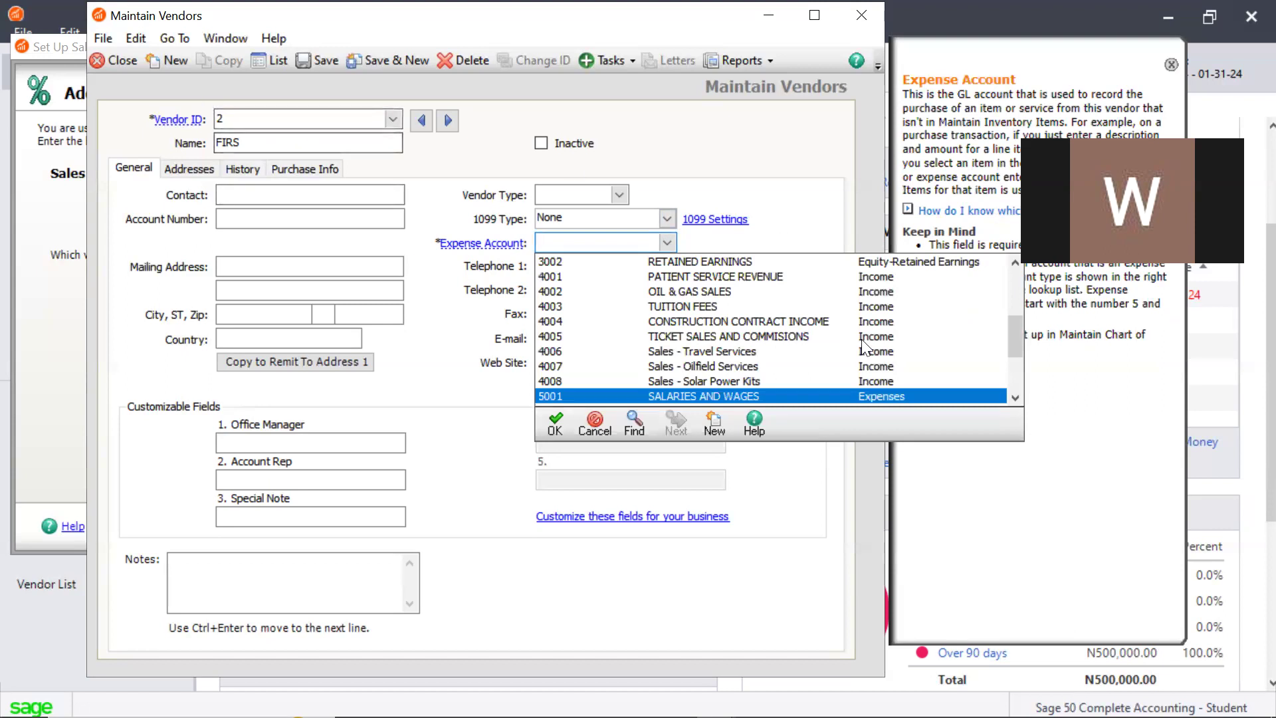
click(1021, 389)
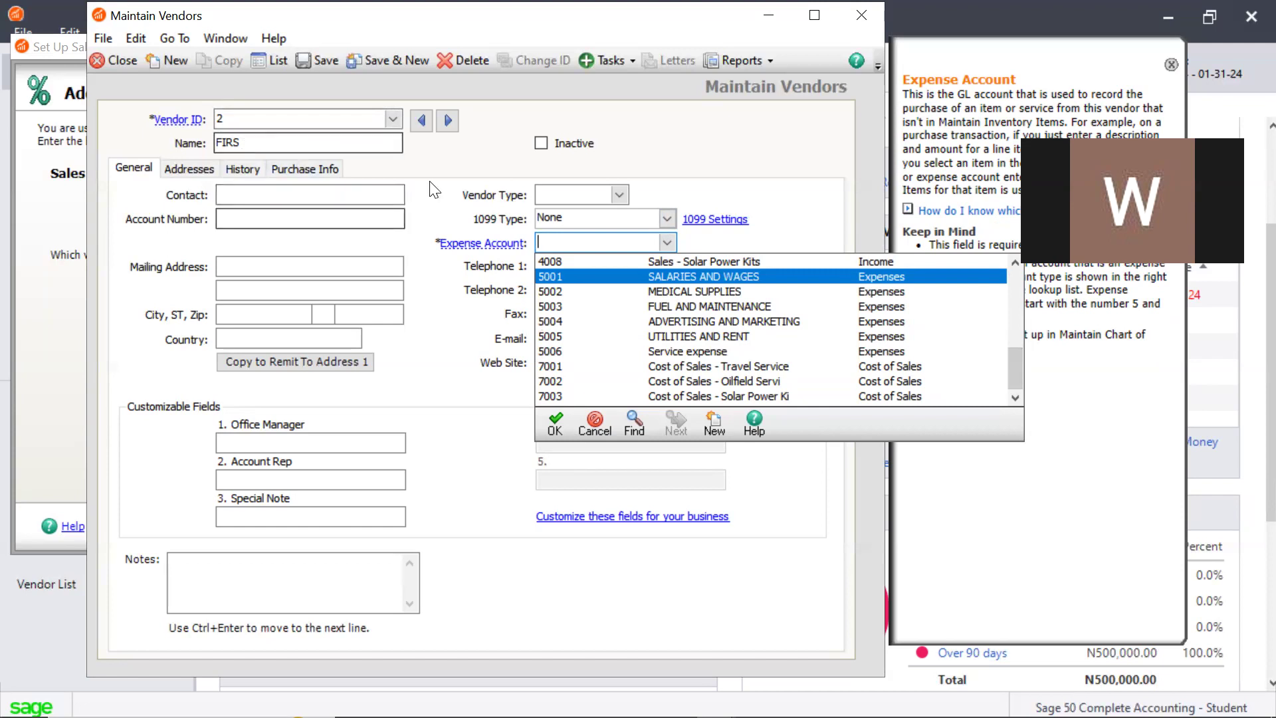
mouse_move(1019, 380)
mouse_down()
mouse_move(1018, 291)
mouse_move(1020, 382)
mouse_up()
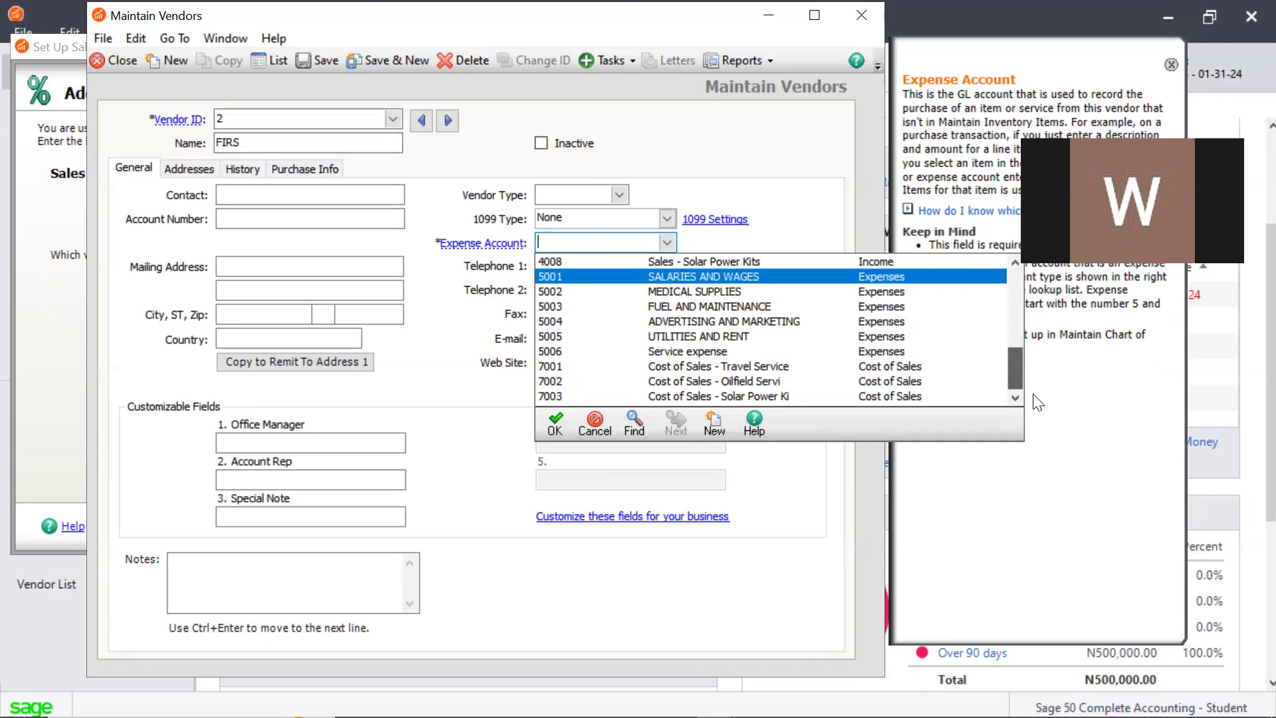
click(710, 425)
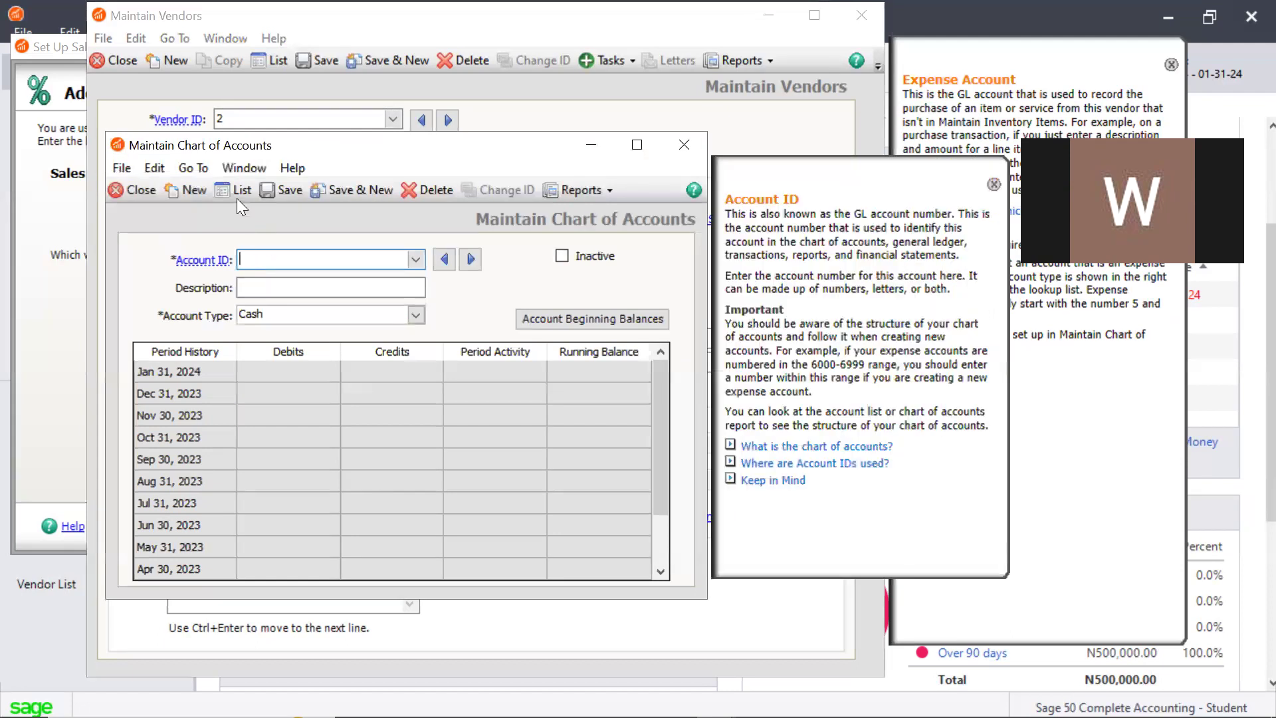
click(236, 198)
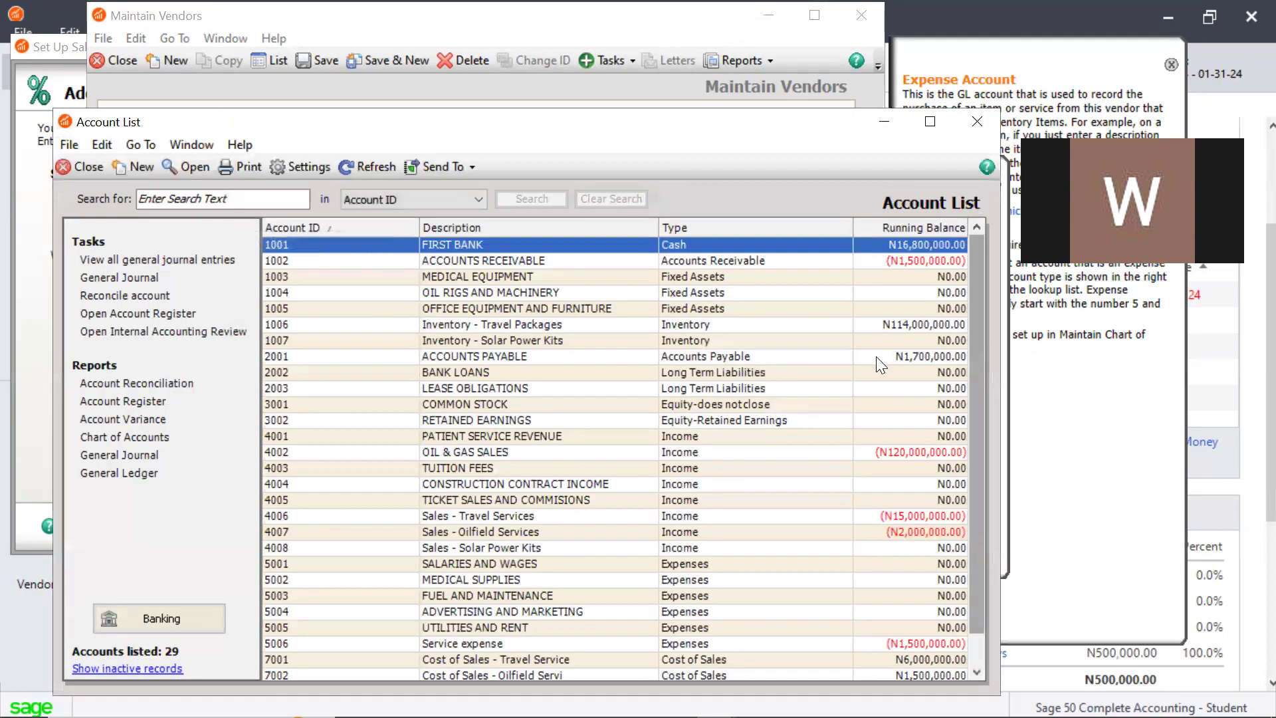
click(828, 362)
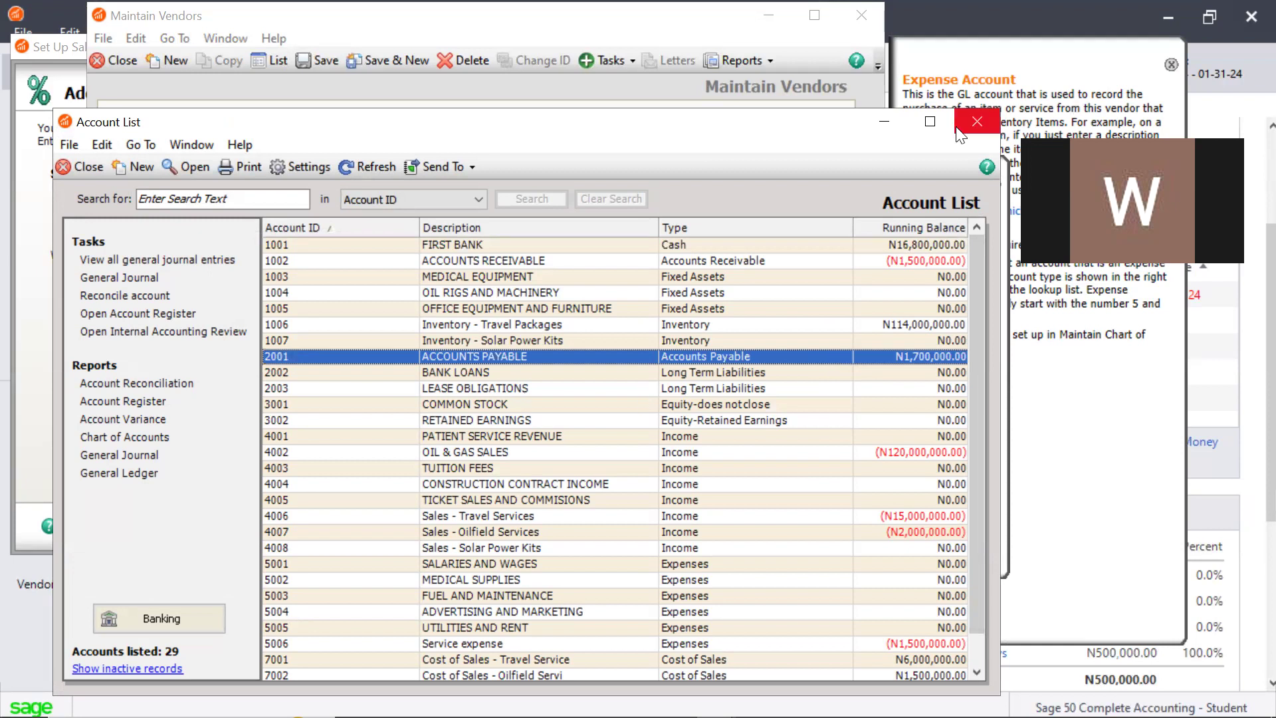
click(976, 121)
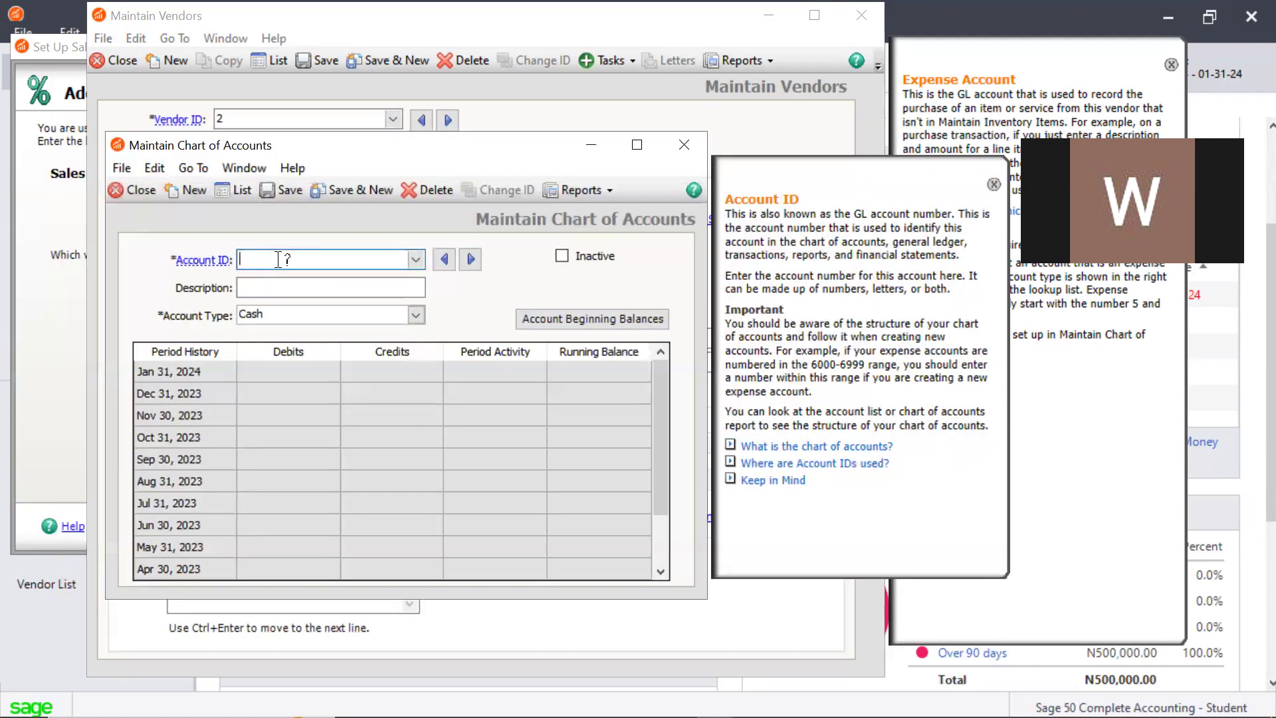
Create and save account 2004, Sales Tax Payable, with the account type Other Current Liabilities
text(2004)
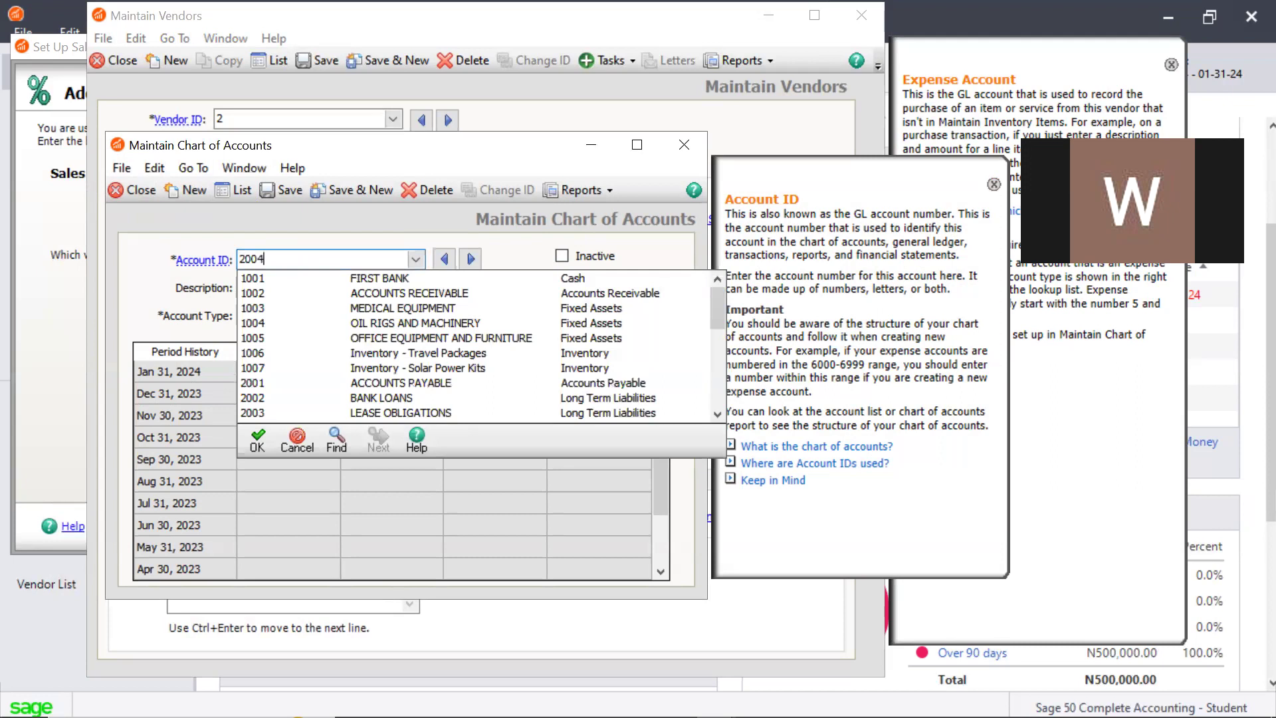
key(Tab)
text(Sales Tax Payable)
key(Tab)
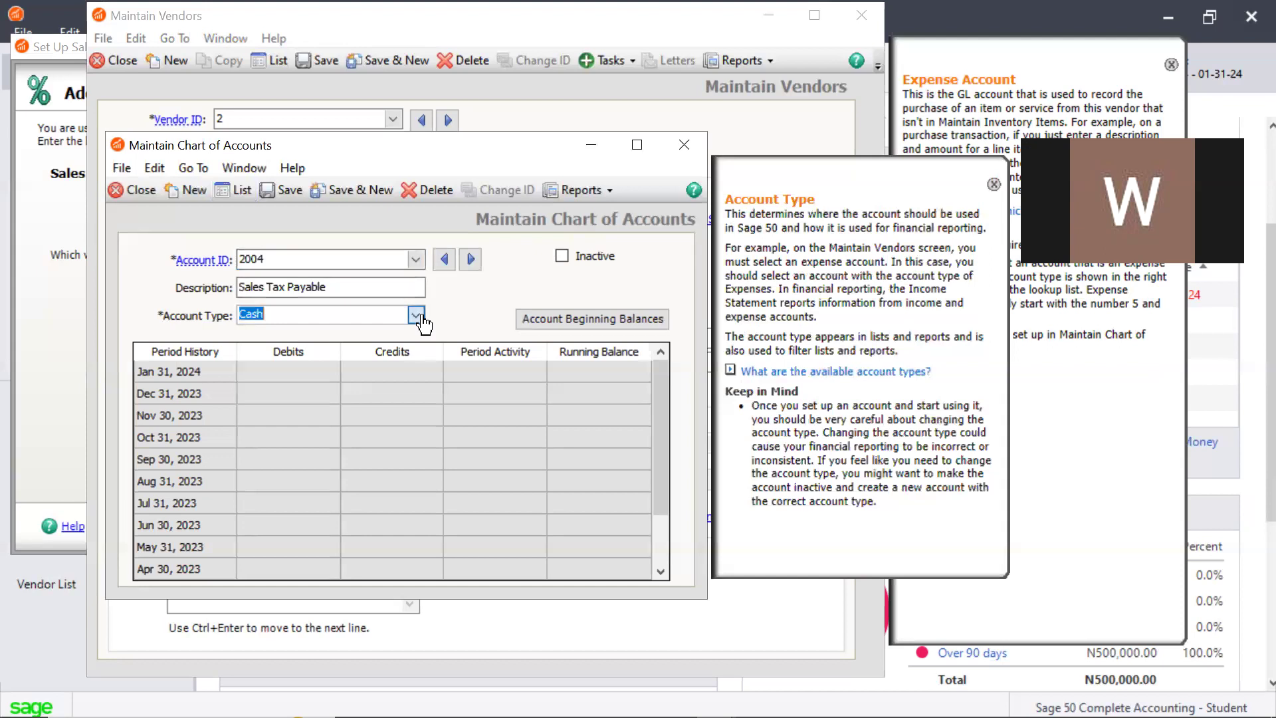
click(416, 315)
drag(415, 362, 413, 411)
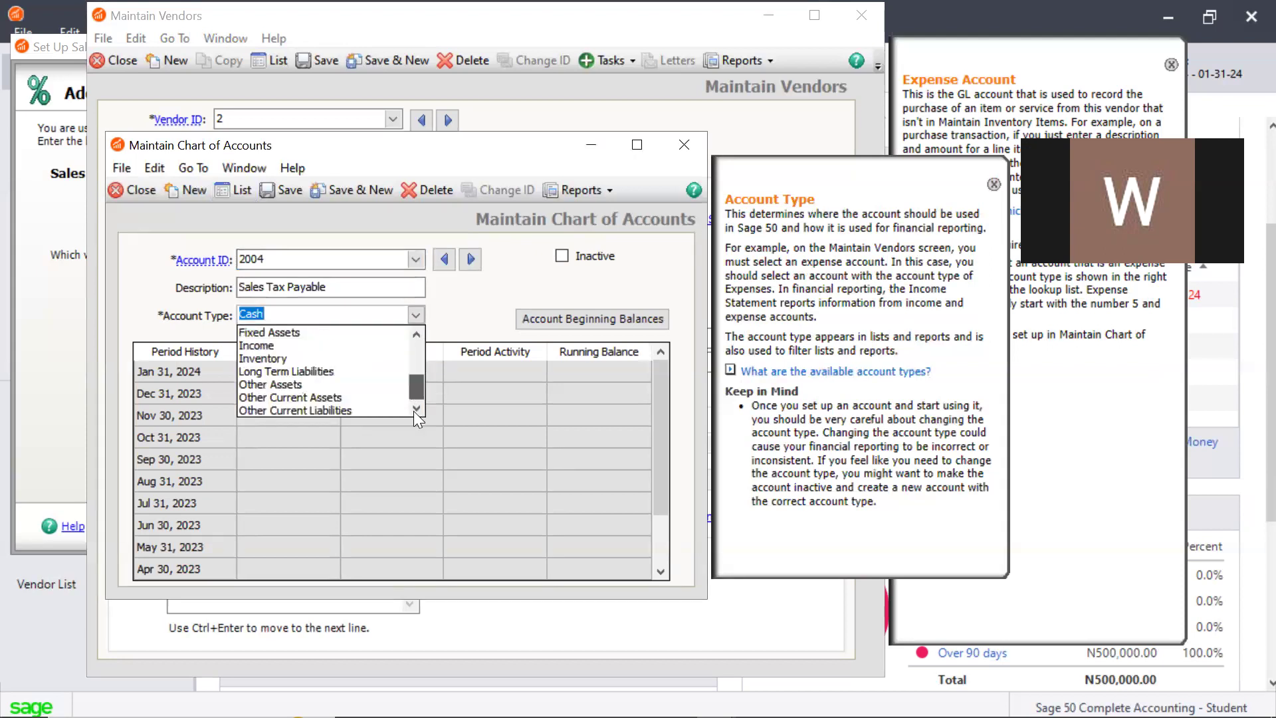
click(363, 410)
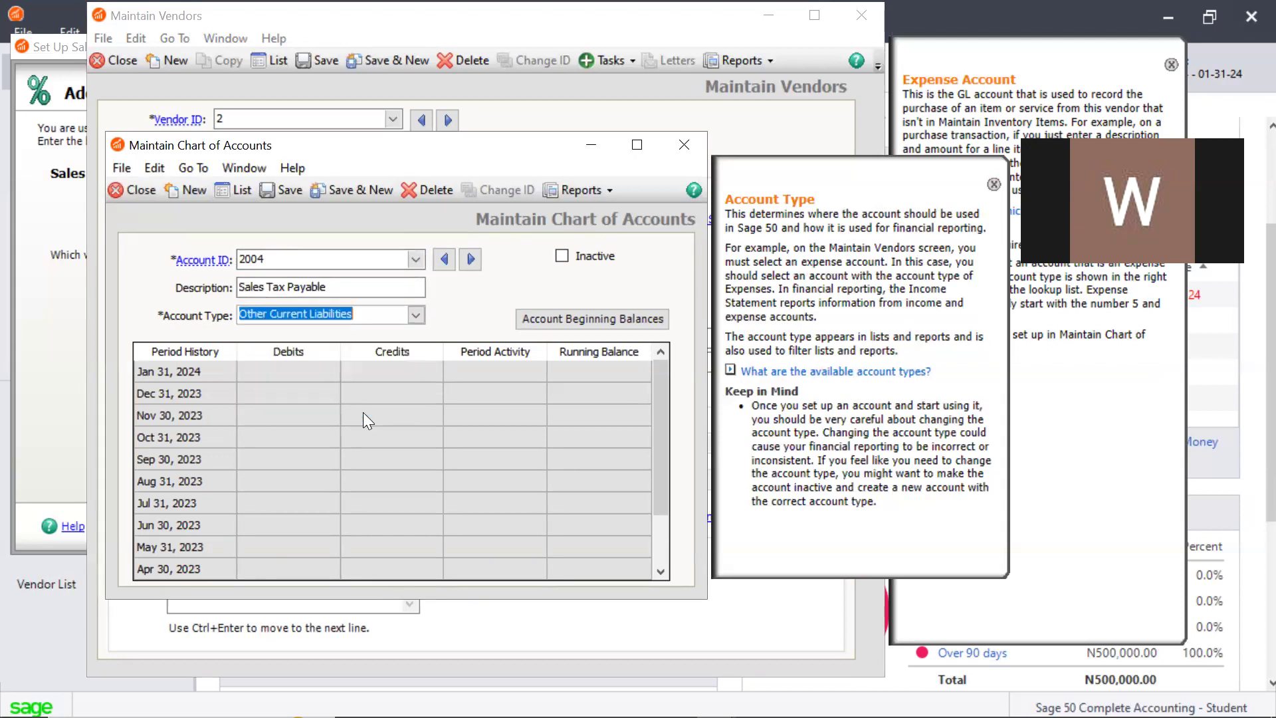
click(284, 189)
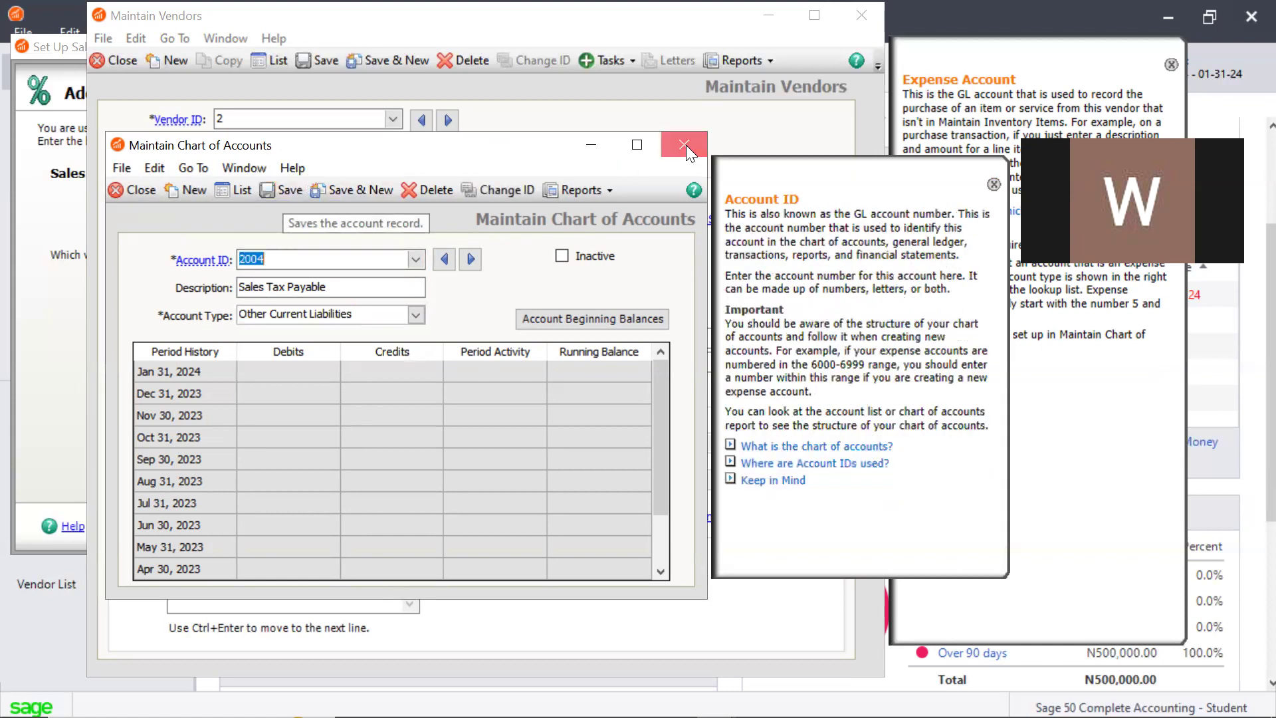
click(685, 145)
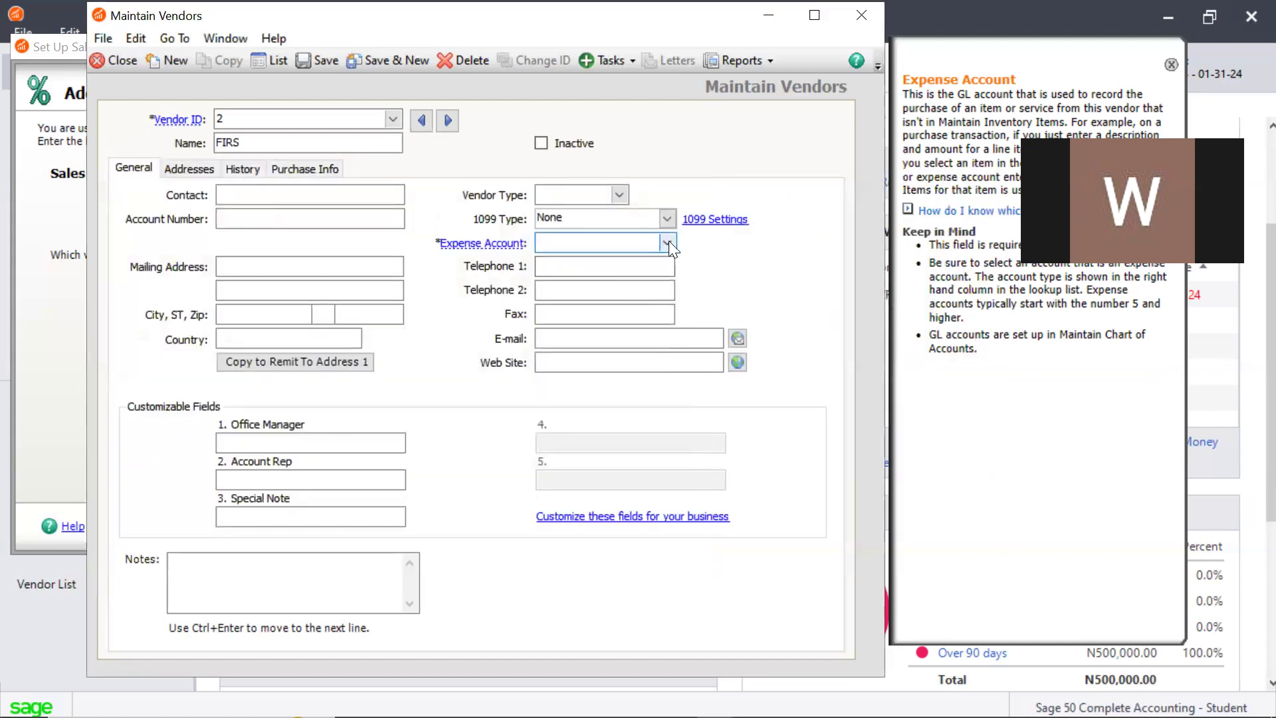
Set the FIRS vendor's expense account to 2004 Sales Tax Payable and save the vendor record
click(667, 242)
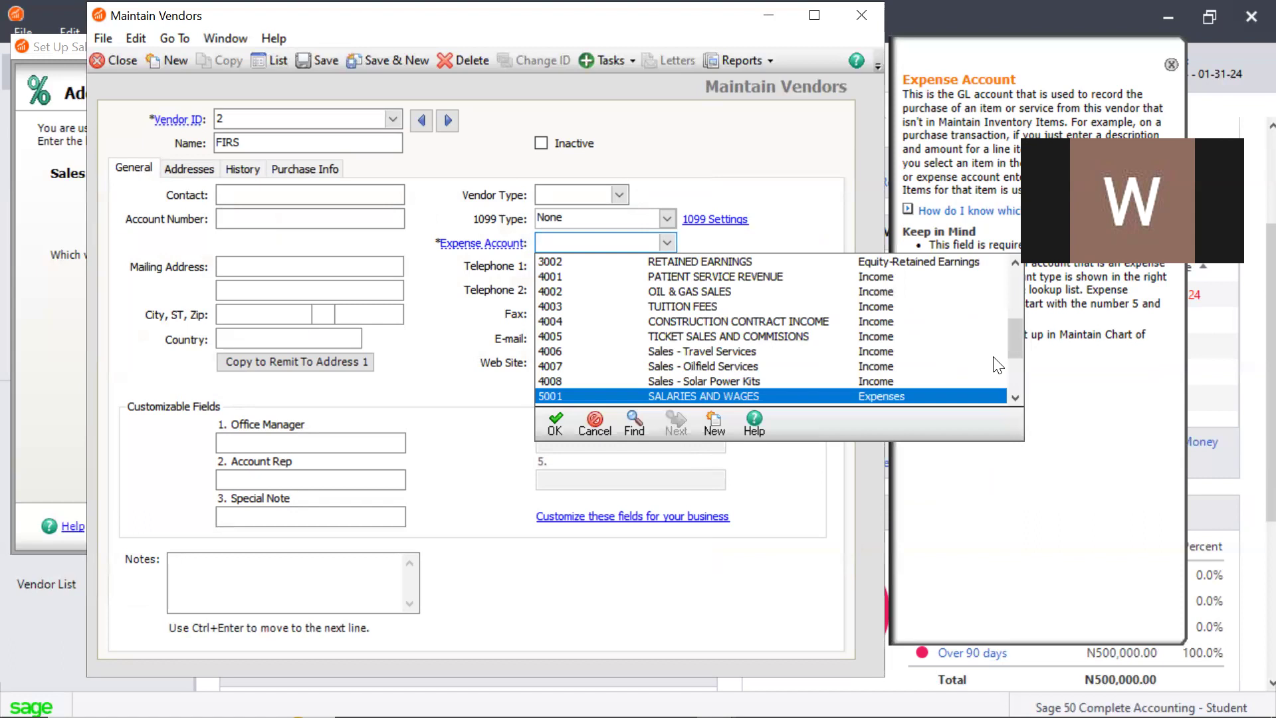
click(1015, 392)
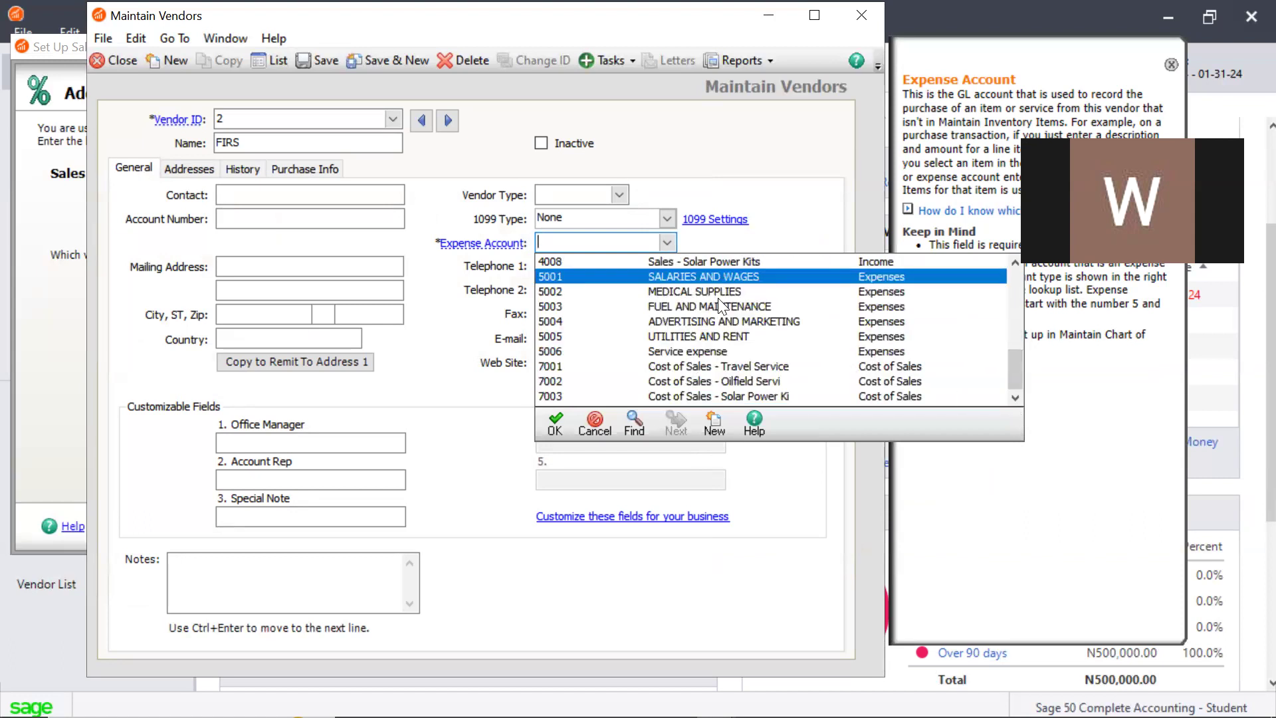
drag(1016, 368, 1022, 298)
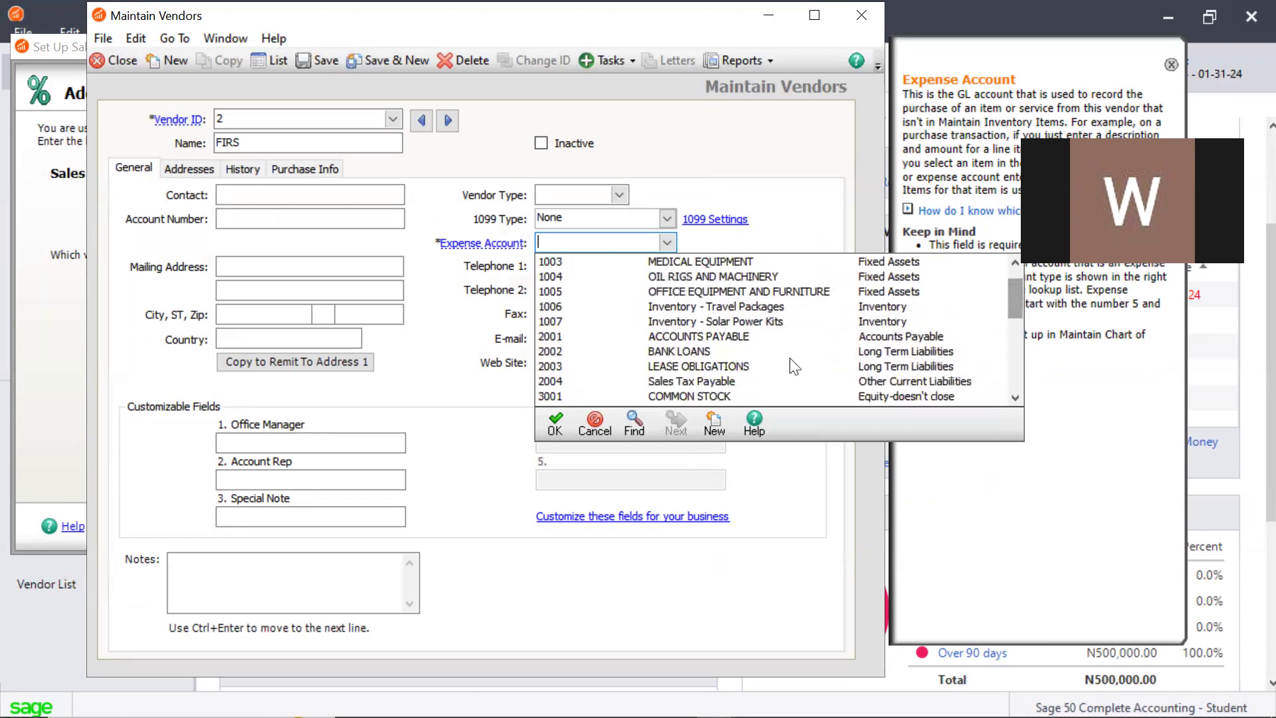
double_click(766, 382)
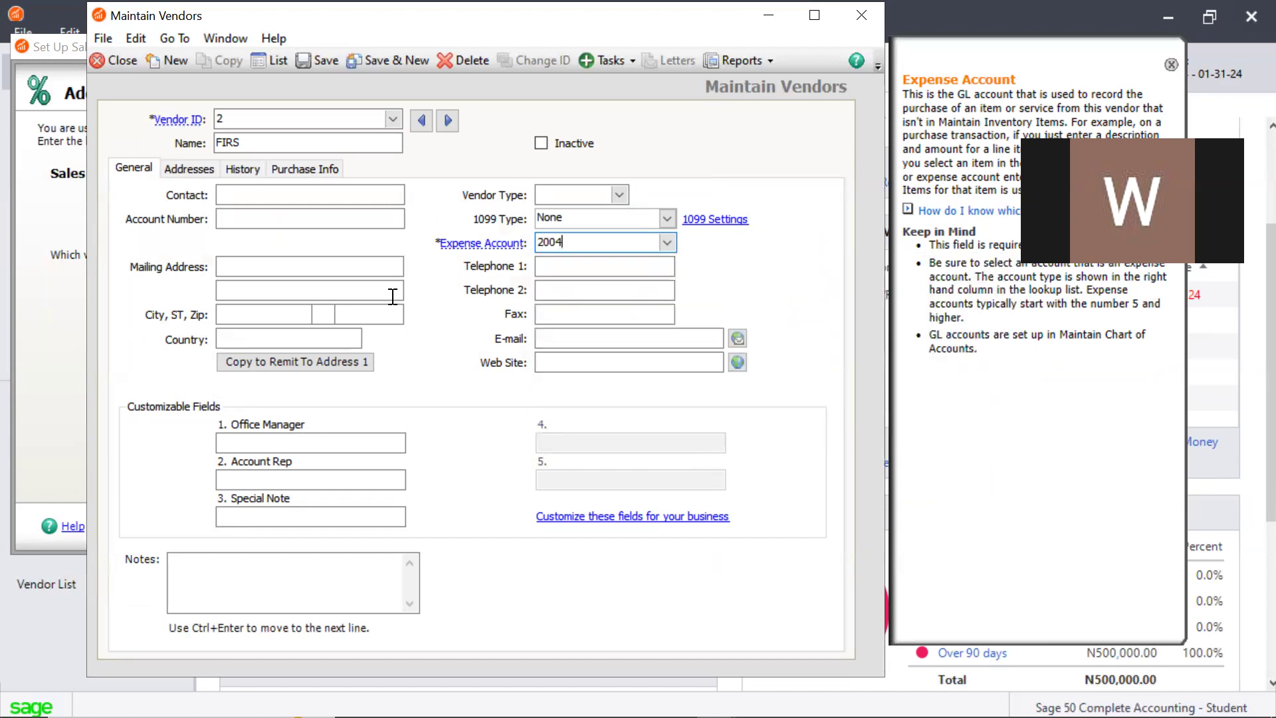
click(323, 60)
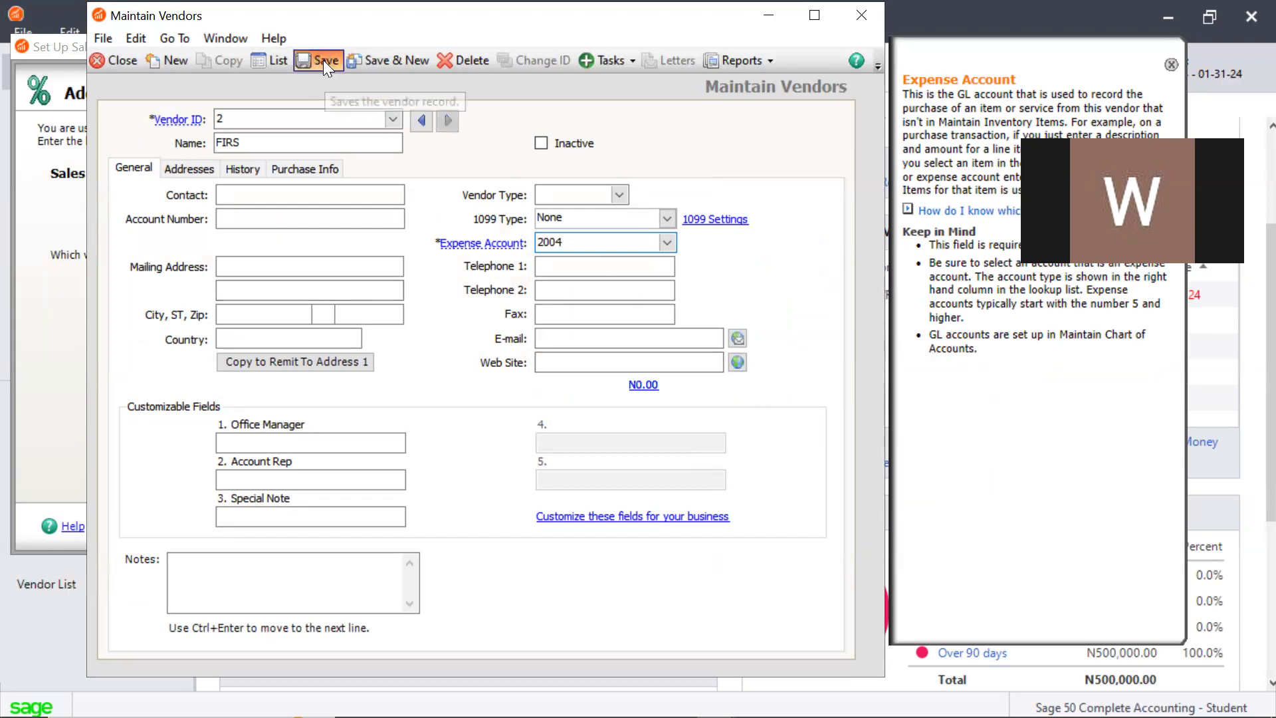
Check the saved FIRS vendor in the vendor list
click(266, 62)
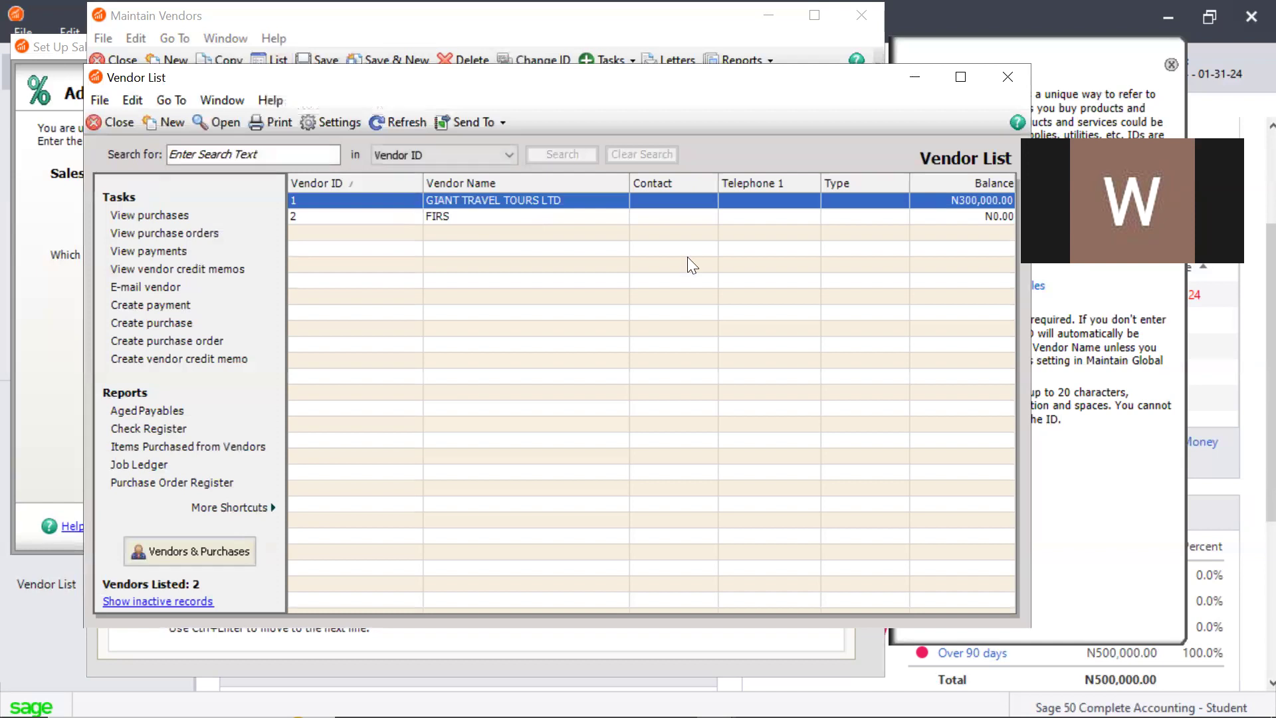
click(513, 217)
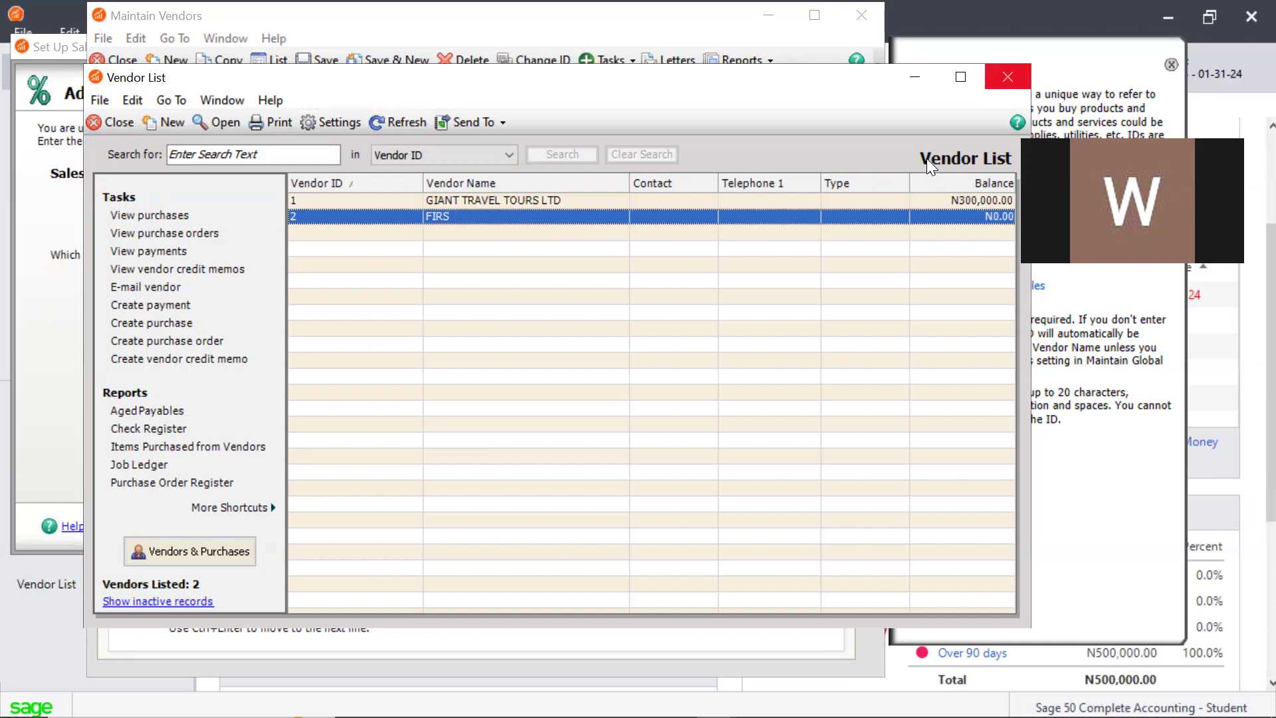
click(1007, 76)
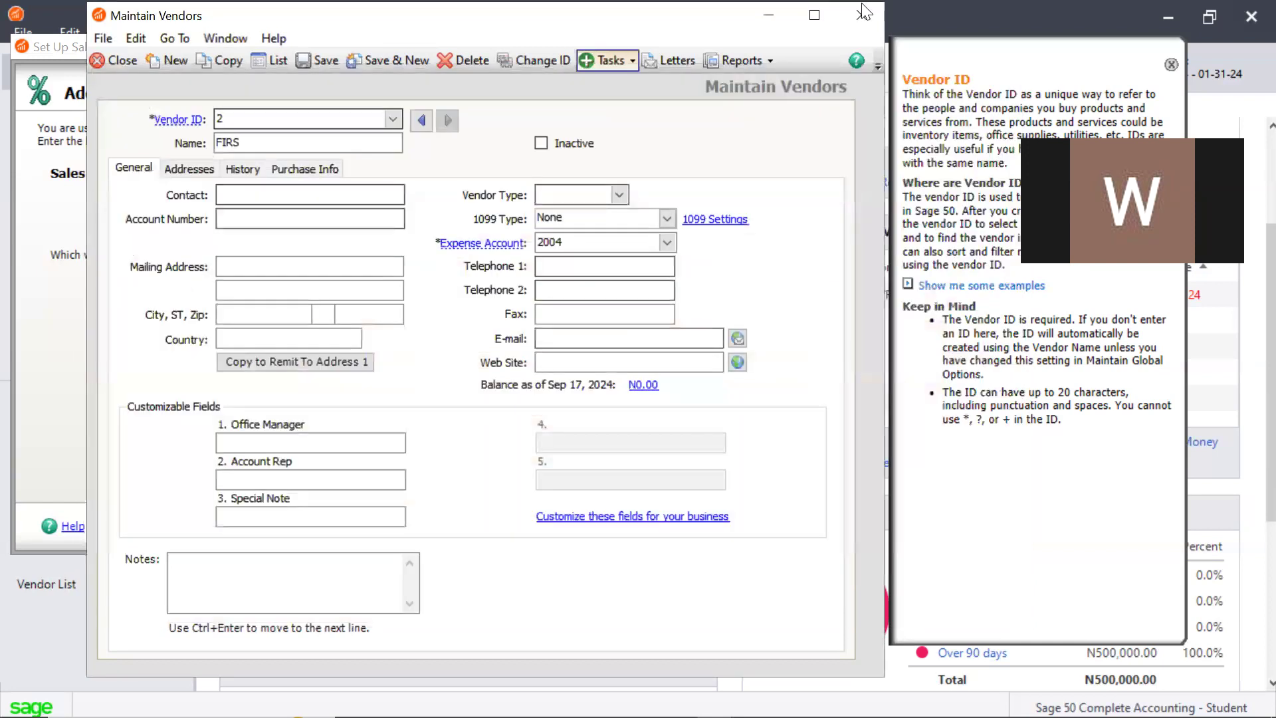
Leave the vendor record and choose vendor 2 as the recipient of the collected taxes
click(870, 8)
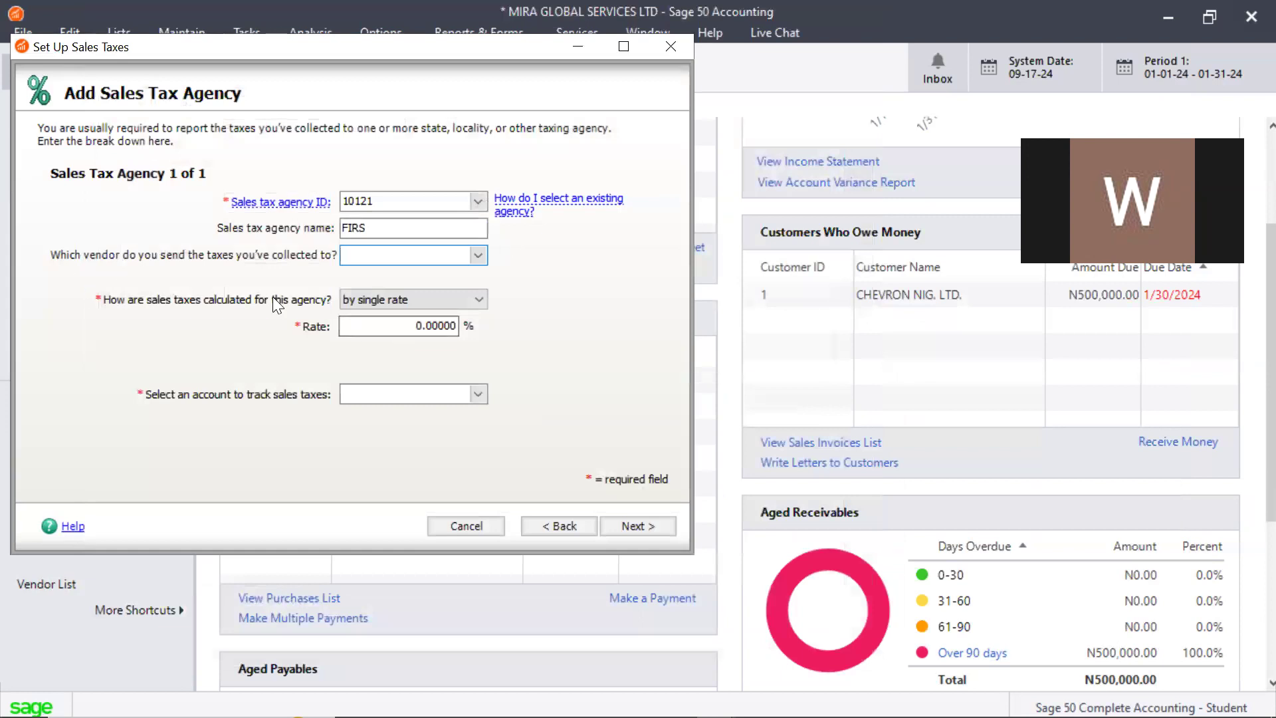
click(477, 255)
double_click(467, 289)
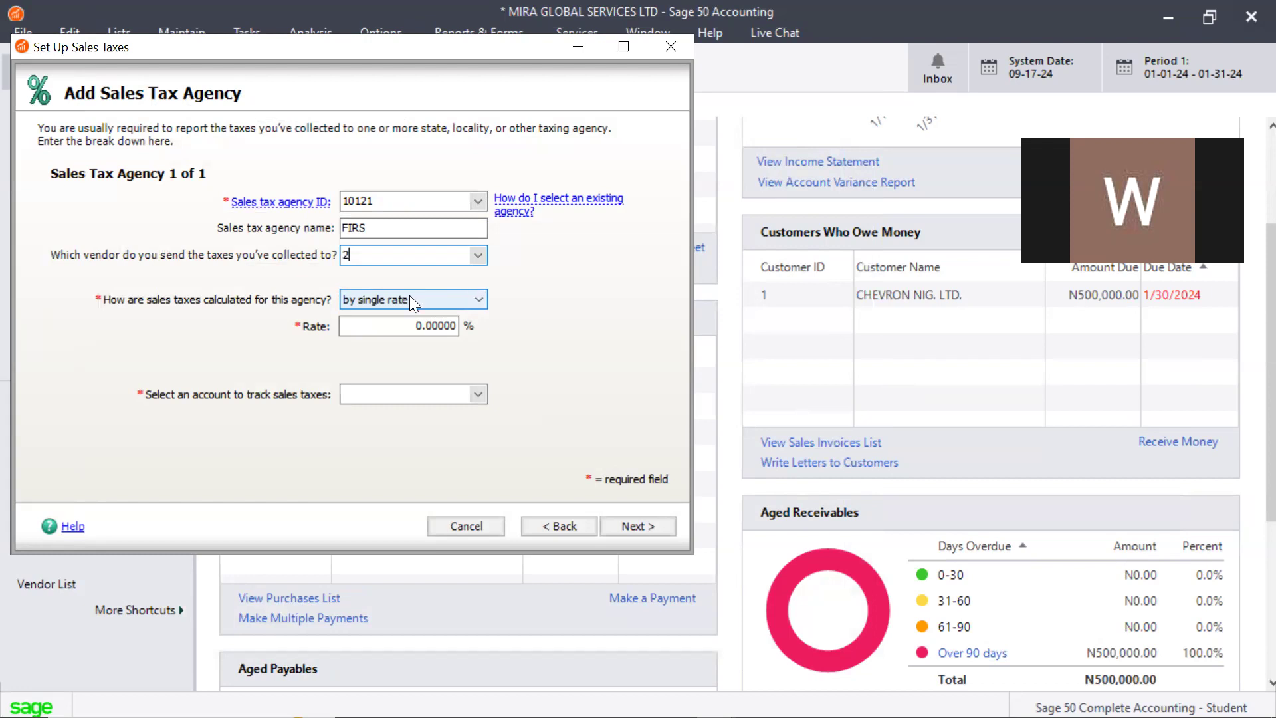
Try calculating the agency's sales taxes by formula, and return the calculation method to single rate
click(434, 299)
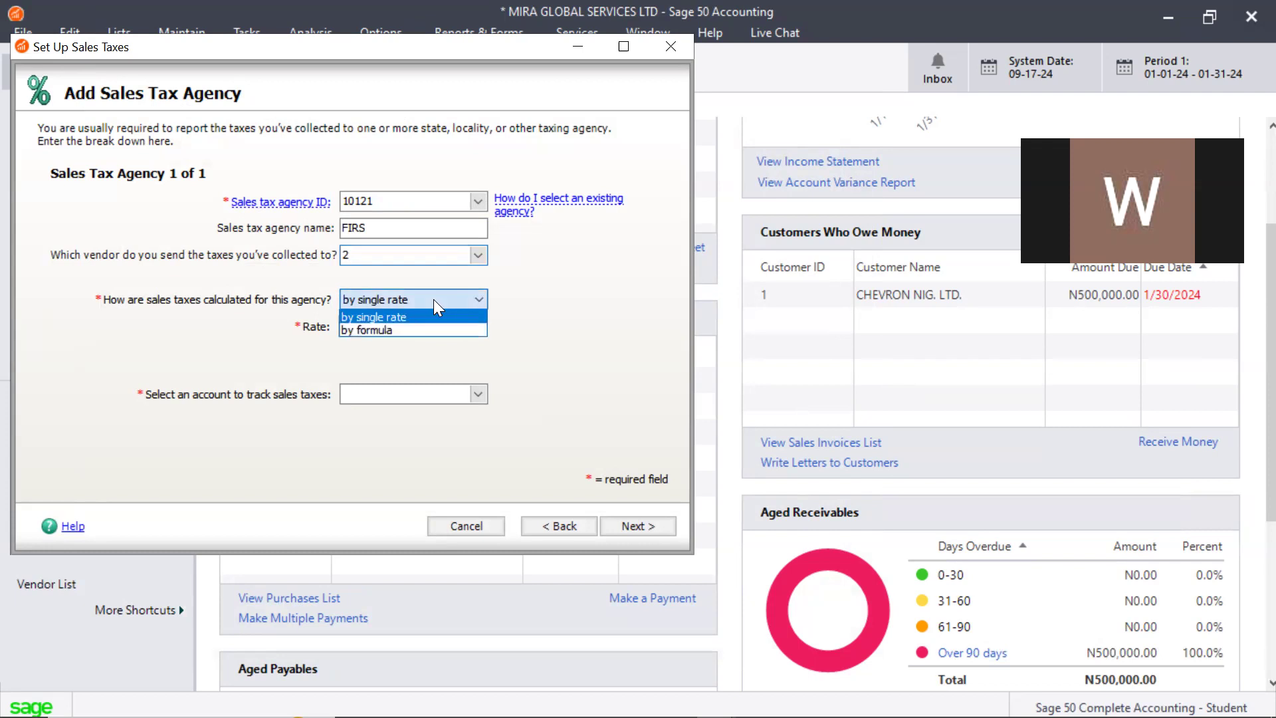
click(410, 329)
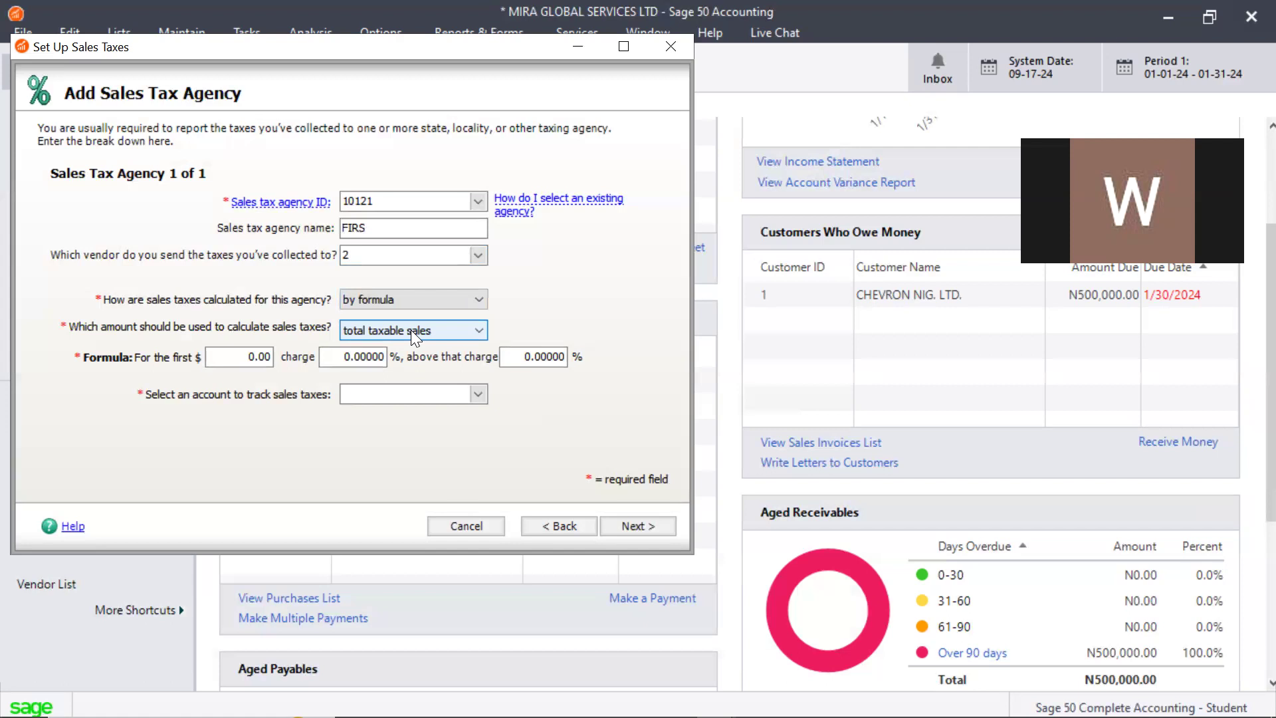
click(436, 302)
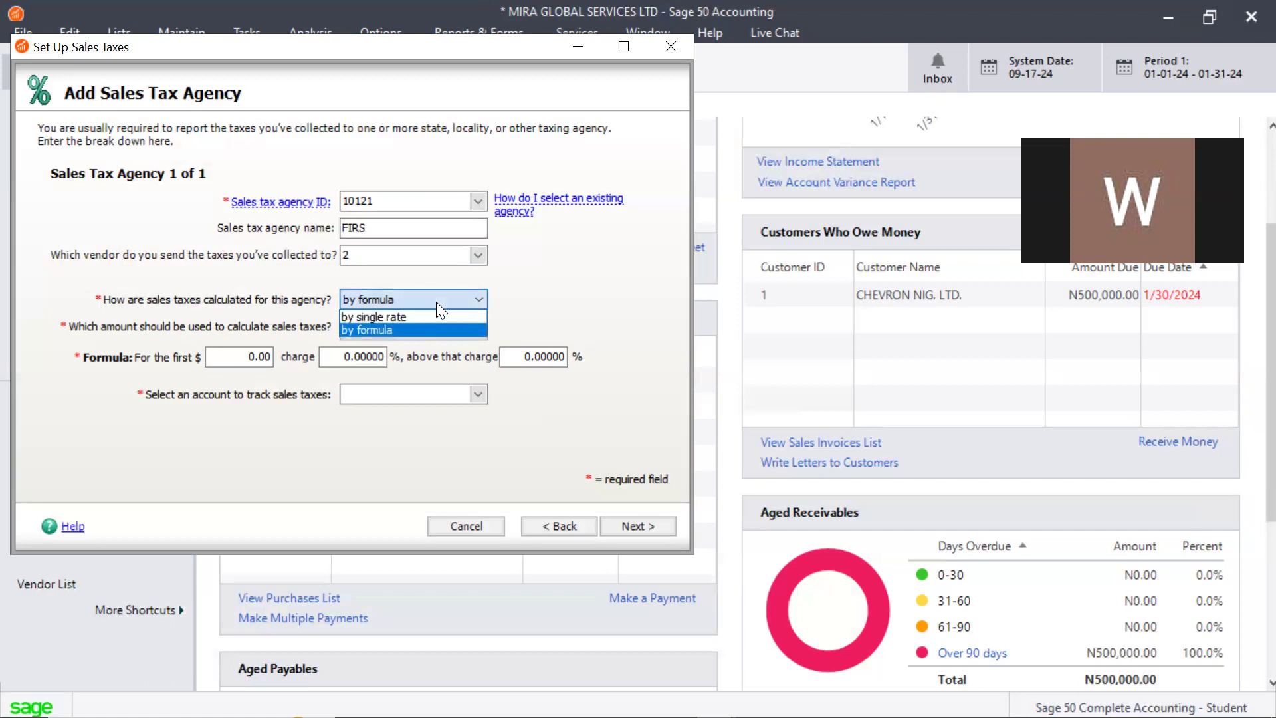
click(402, 316)
click(401, 318)
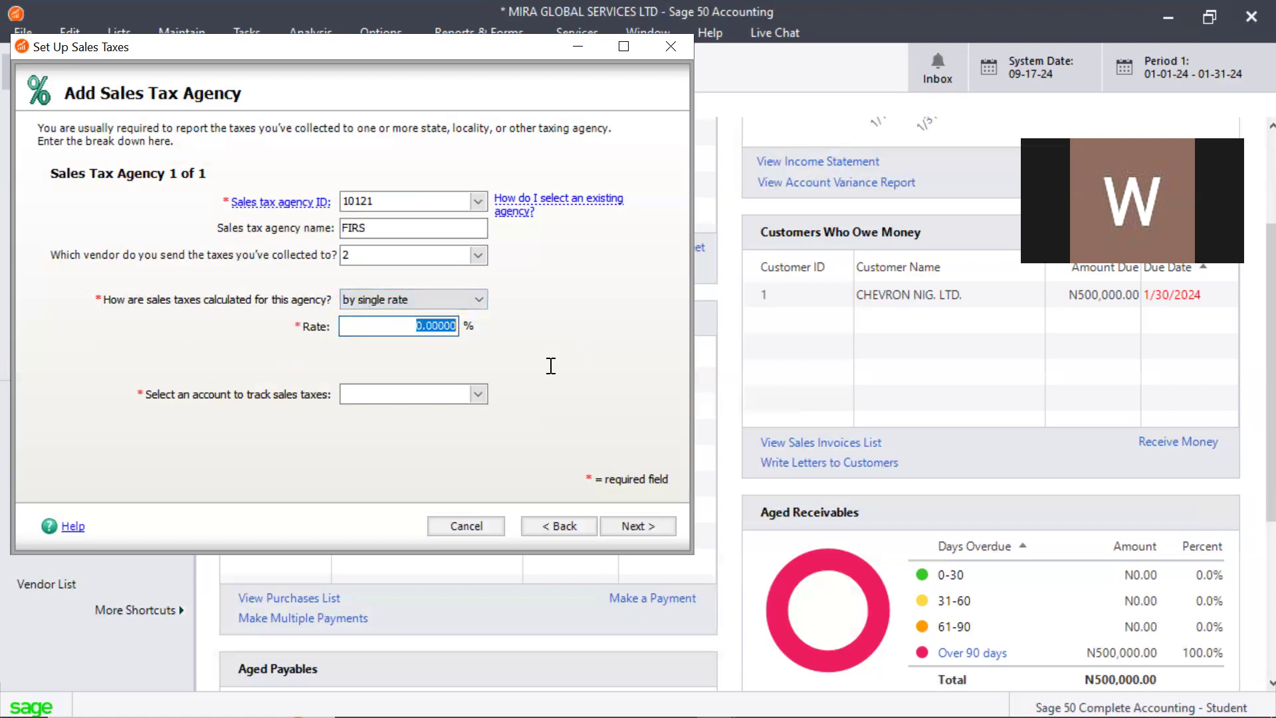
Set the FIRS agency's single rate to 7.5% and track its sales taxes in account 2004 Sales Tax Payable
text(7.5)
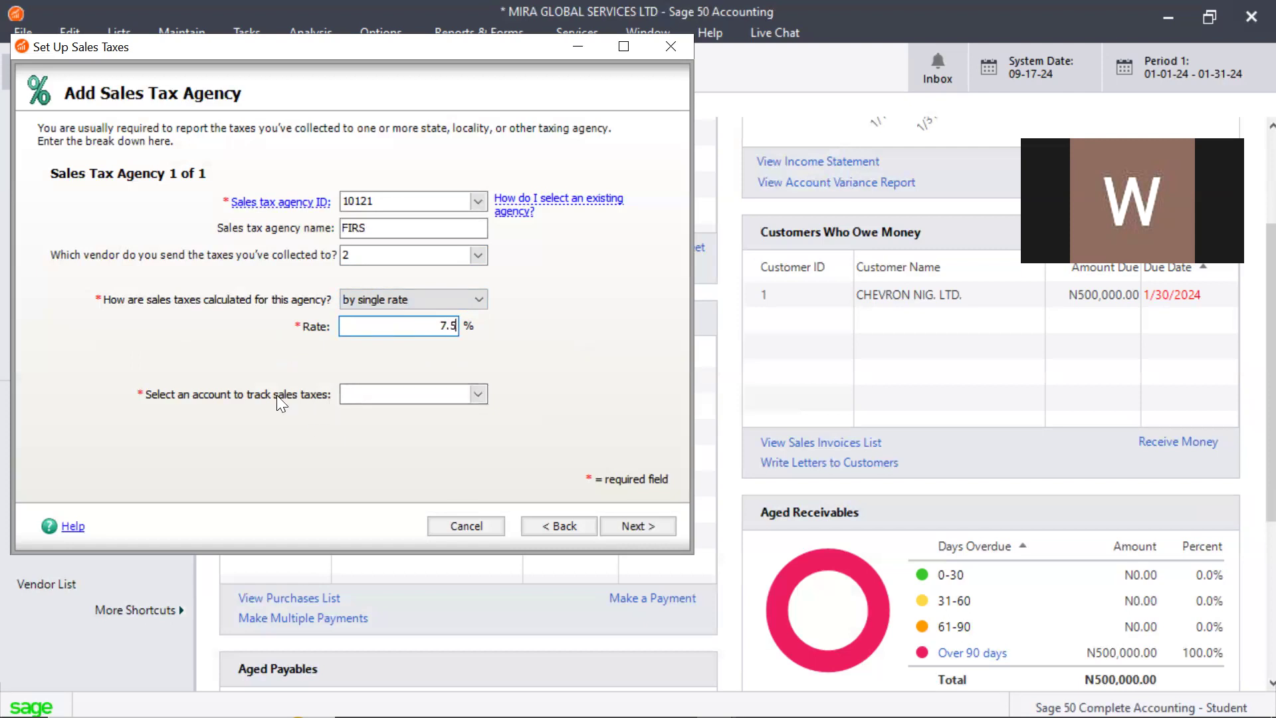
click(478, 394)
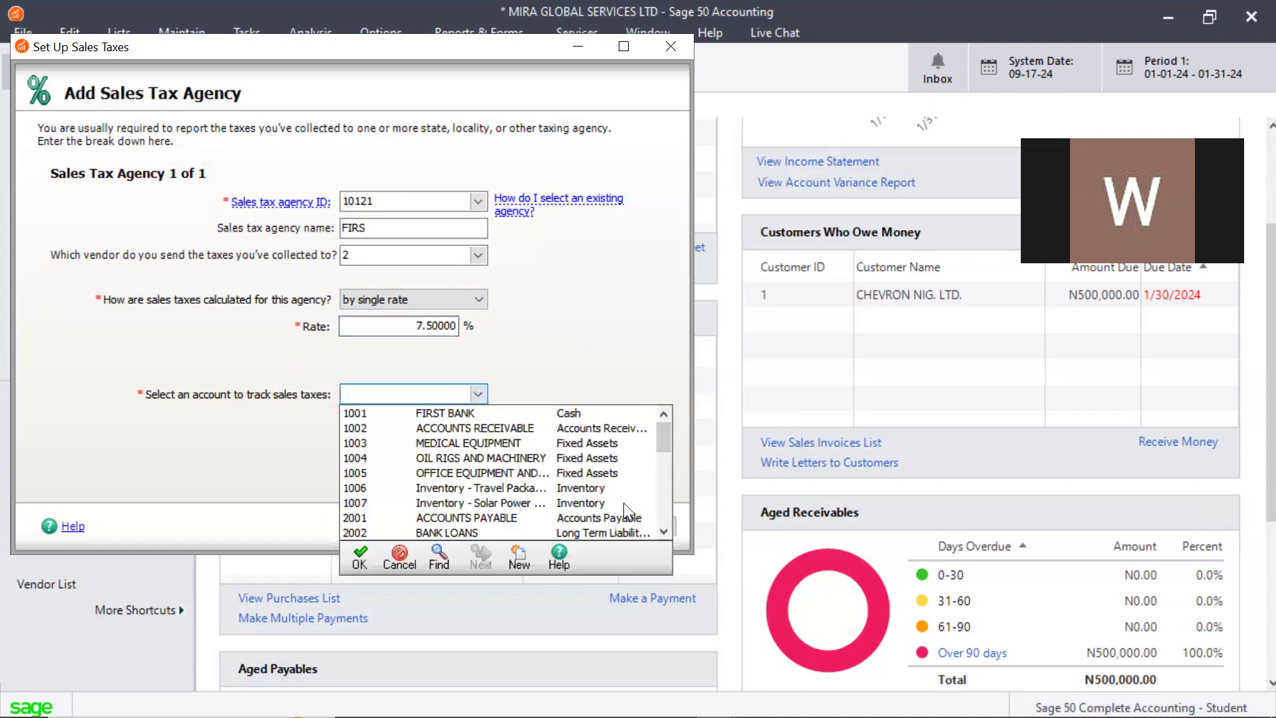
drag(660, 429, 665, 455)
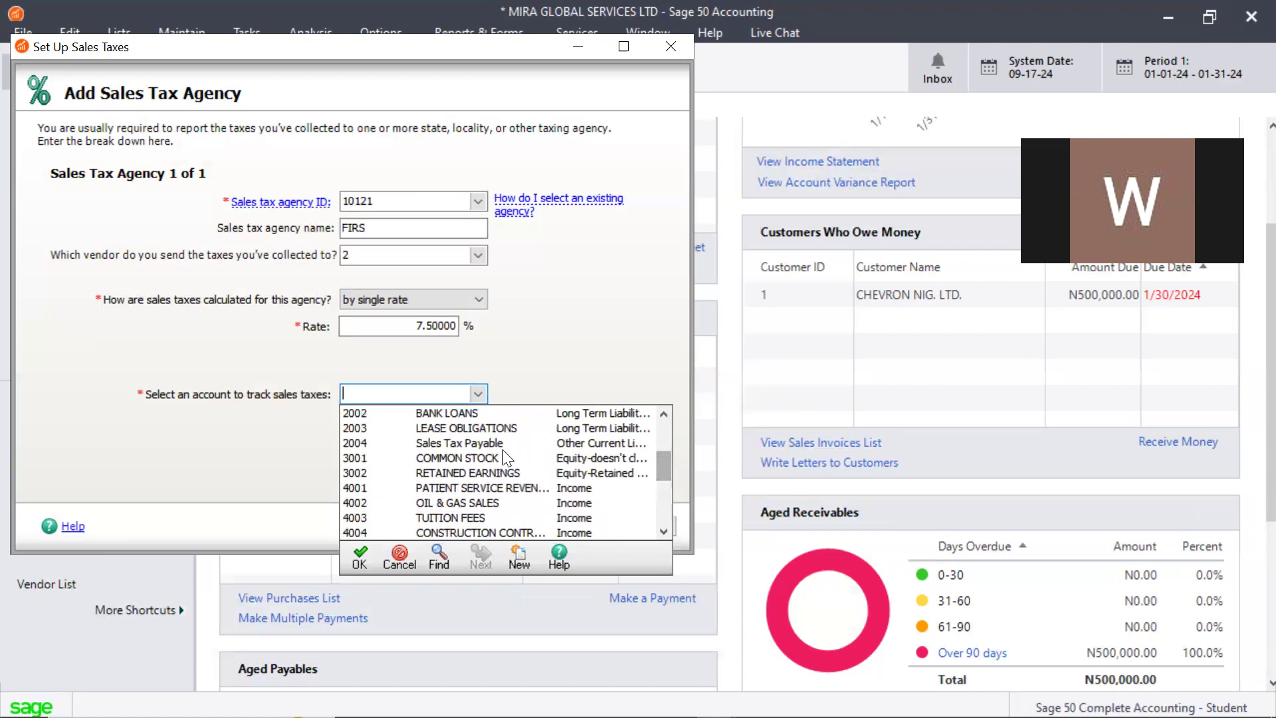
click(504, 442)
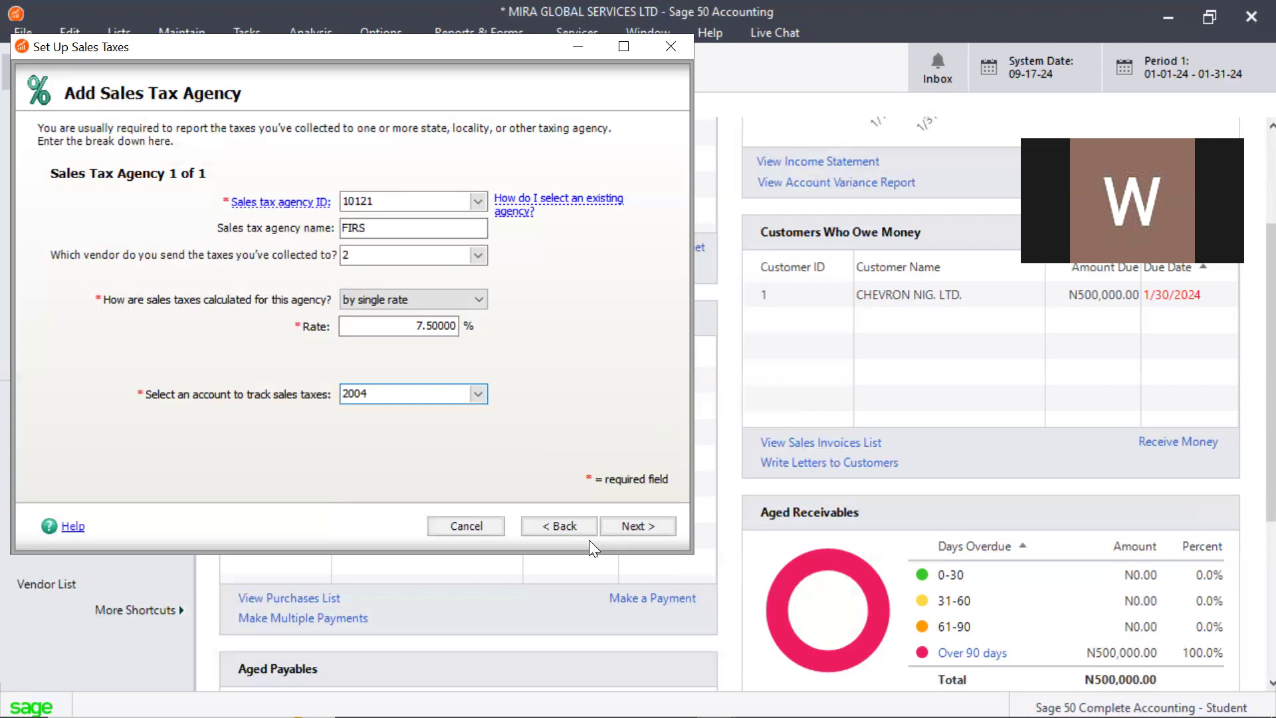
click(630, 526)
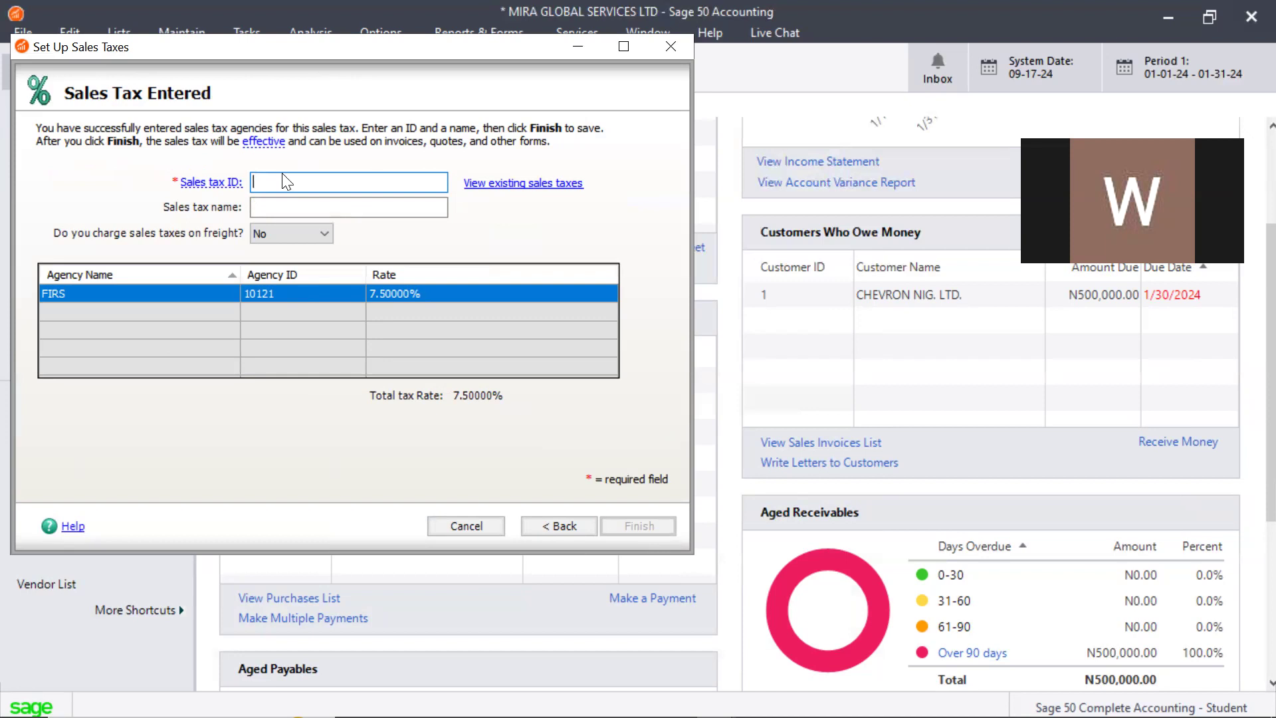
Name the sales tax Value Added Tax and accept the automatically created sales tax ID
click(283, 209)
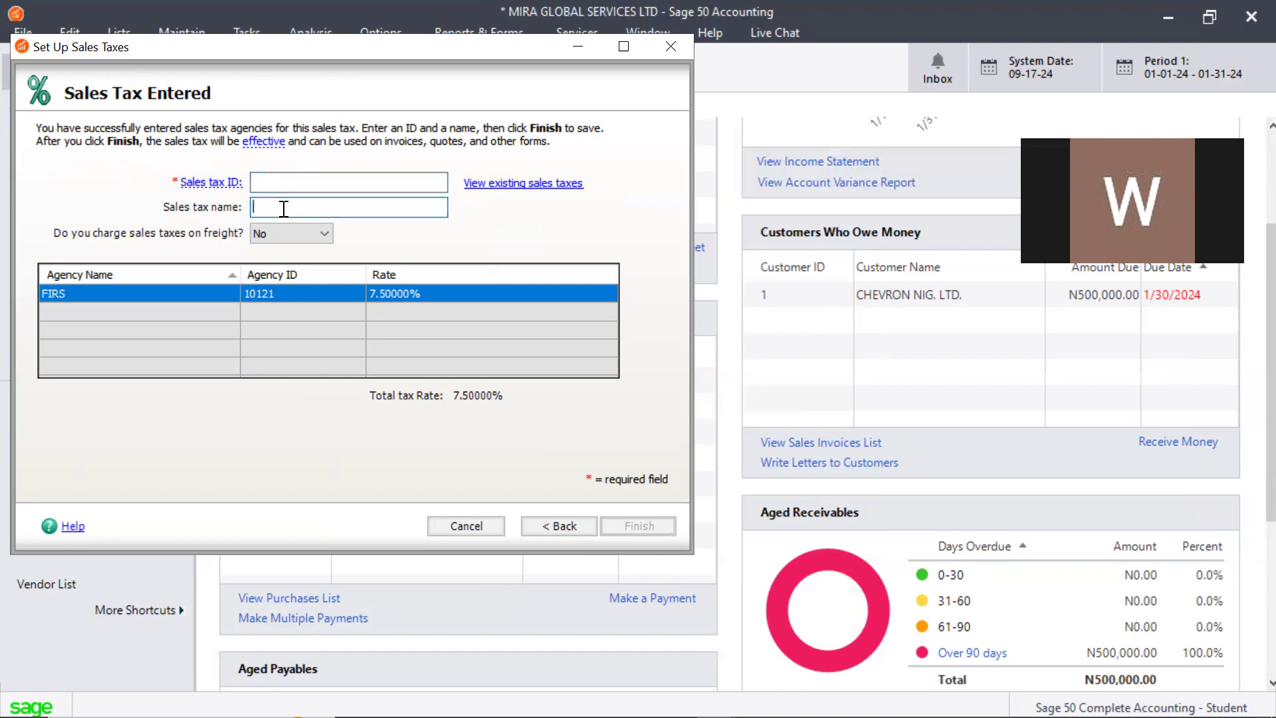
text(Value Added Tax)
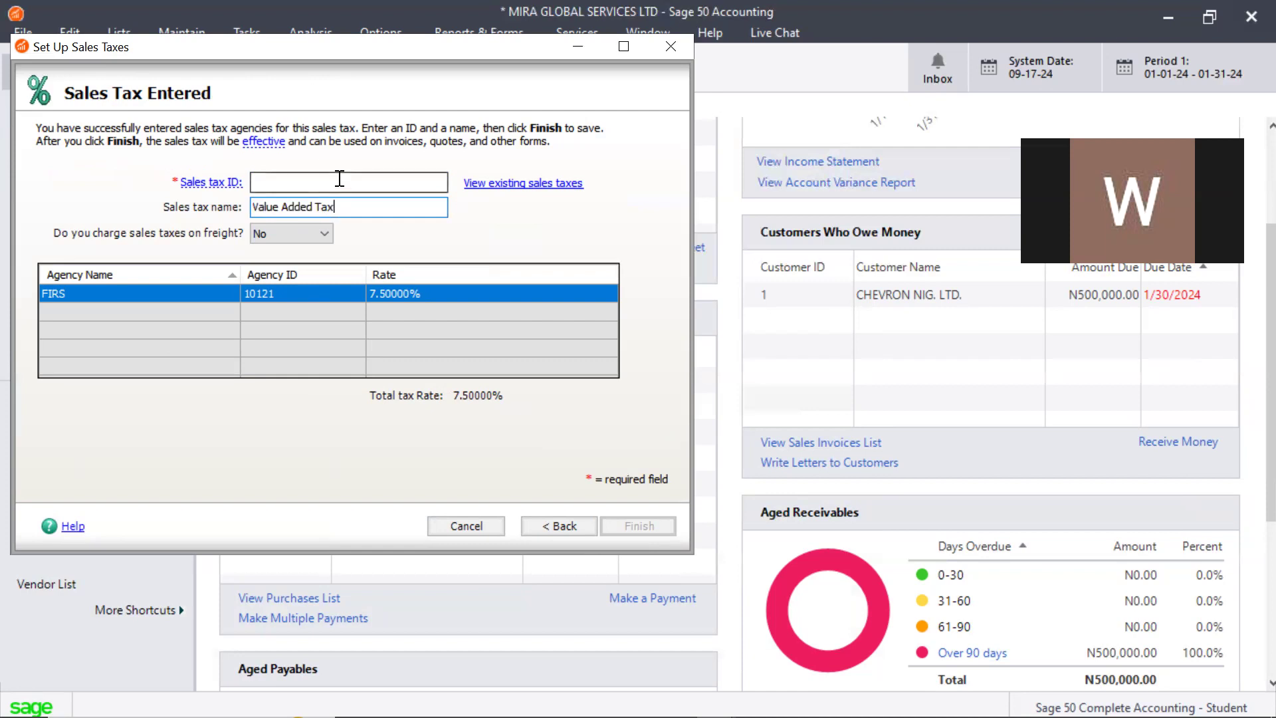
text(1234)
key(BackSpace)
key(BackSpace)
key(BackSpace)
key(BackSpace)
click(317, 178)
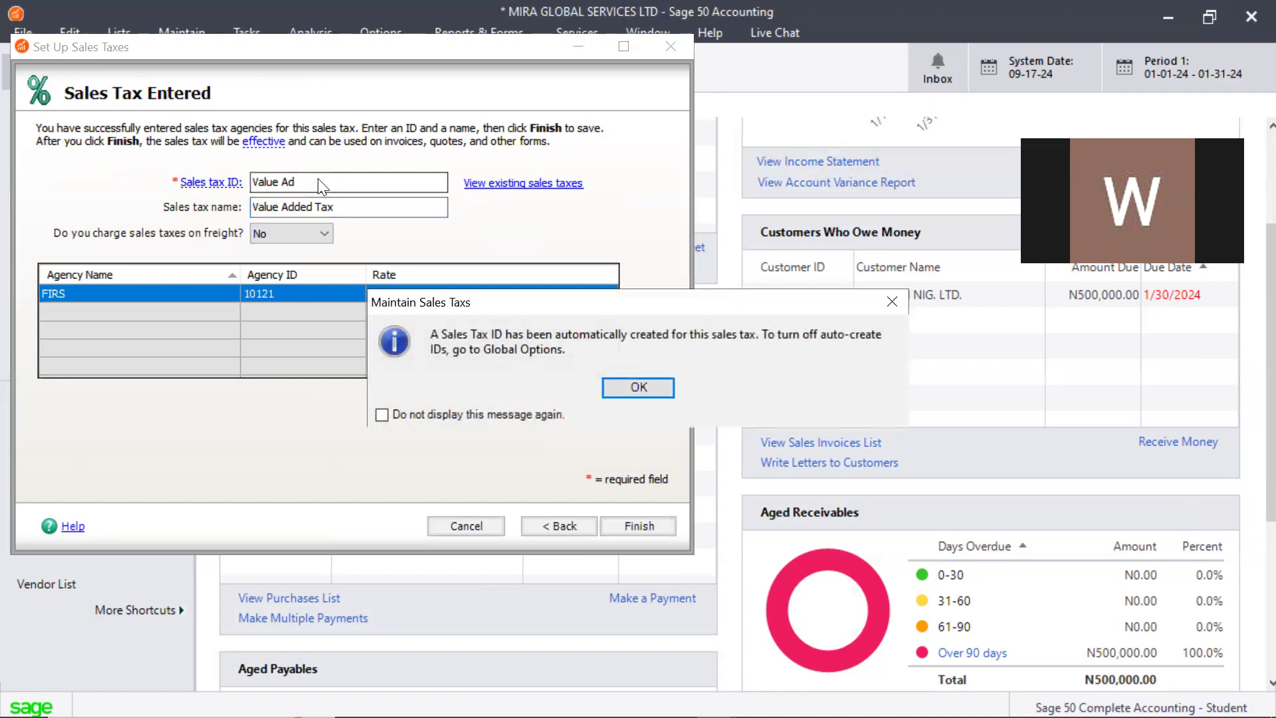
click(622, 388)
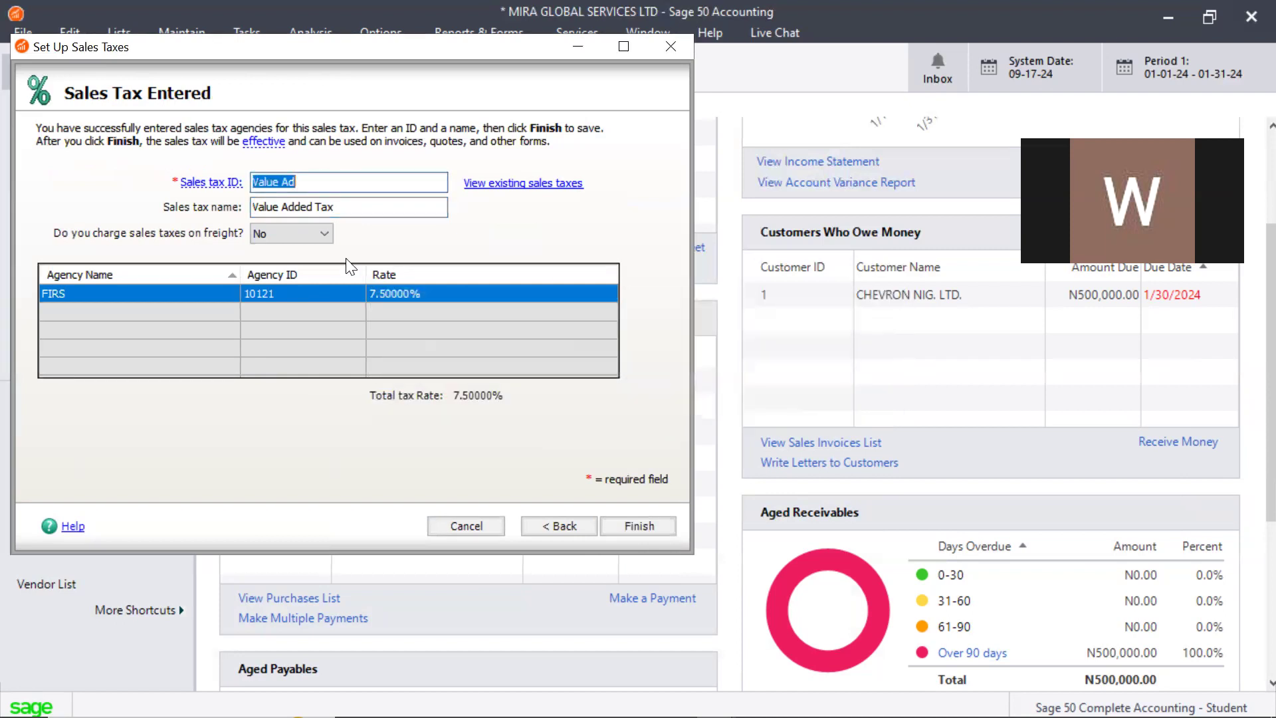
click(296, 180)
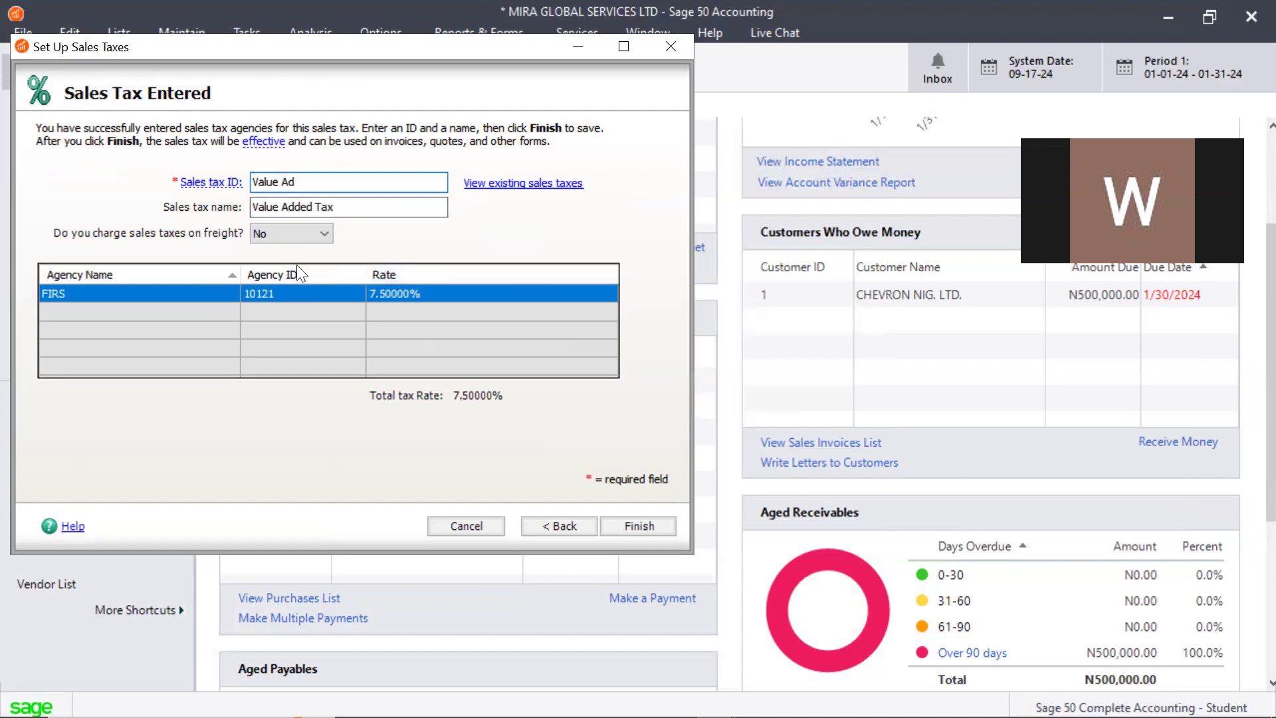
Charge the sales tax on freight and finish setting up the Value Added Tax
click(324, 232)
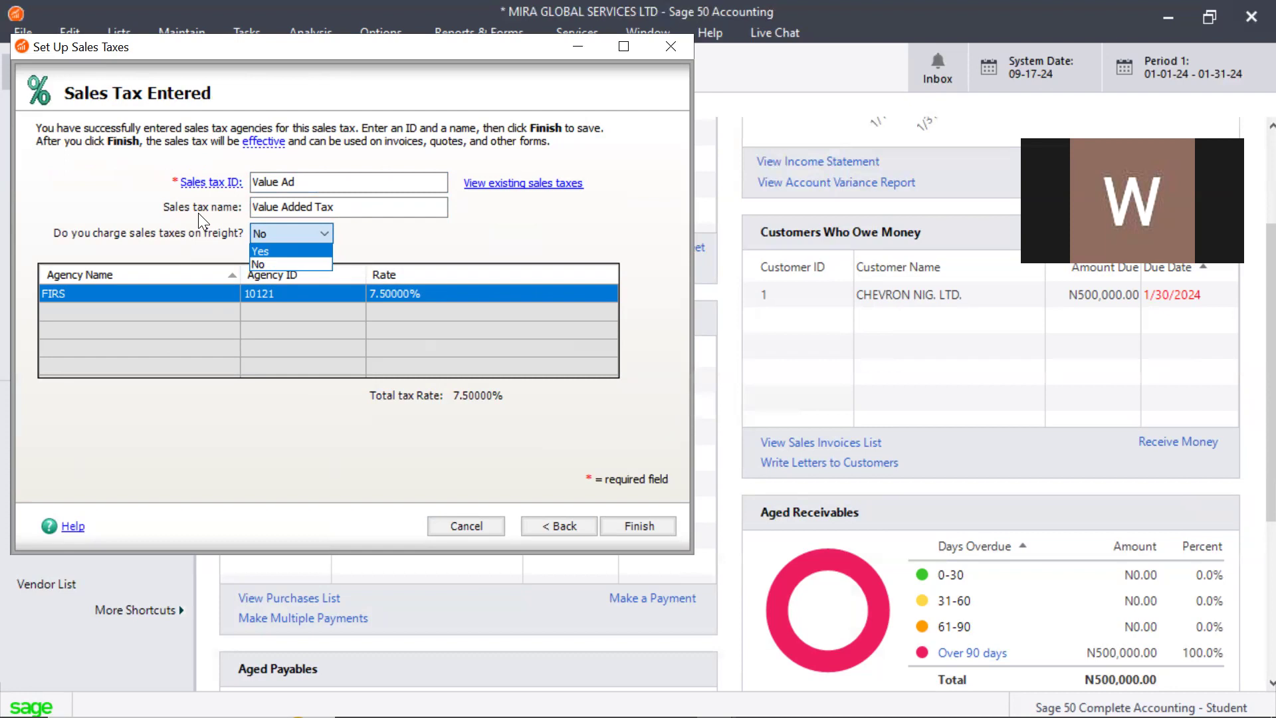
click(272, 249)
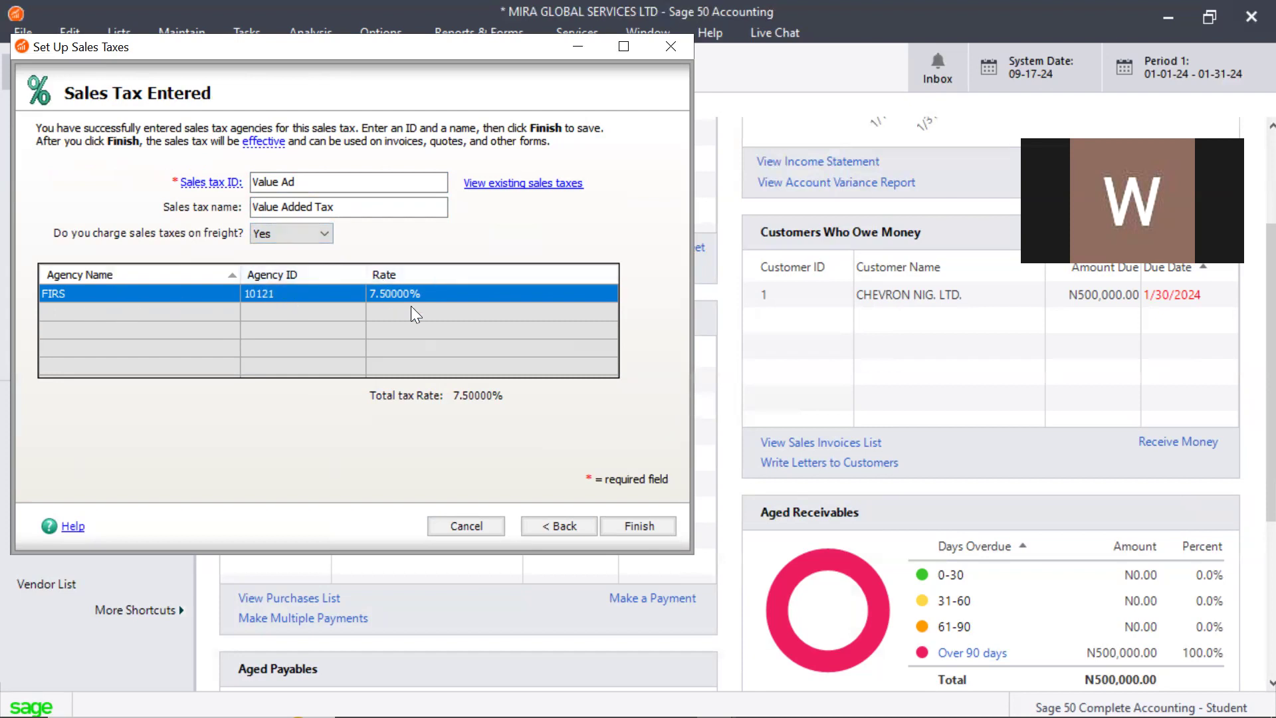
click(617, 526)
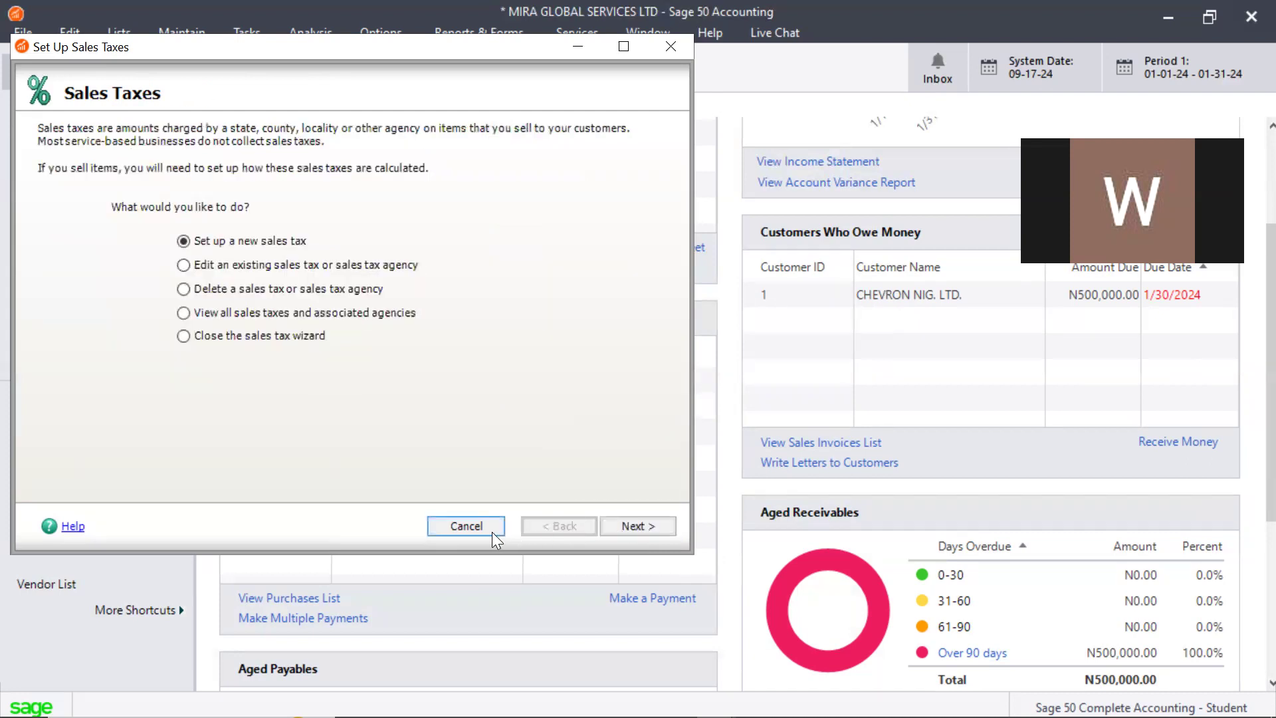
Review all sales taxes with their associated agencies, and close the sales tax wizard
click(201, 340)
click(184, 313)
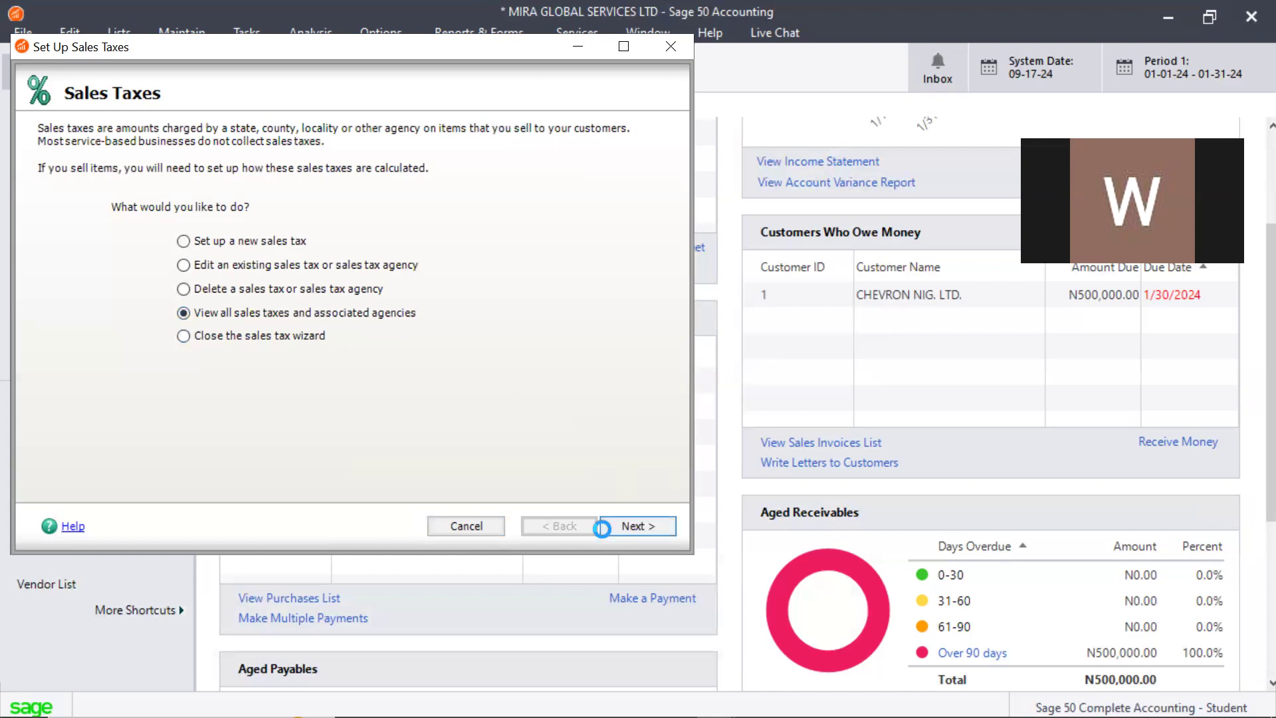
click(602, 526)
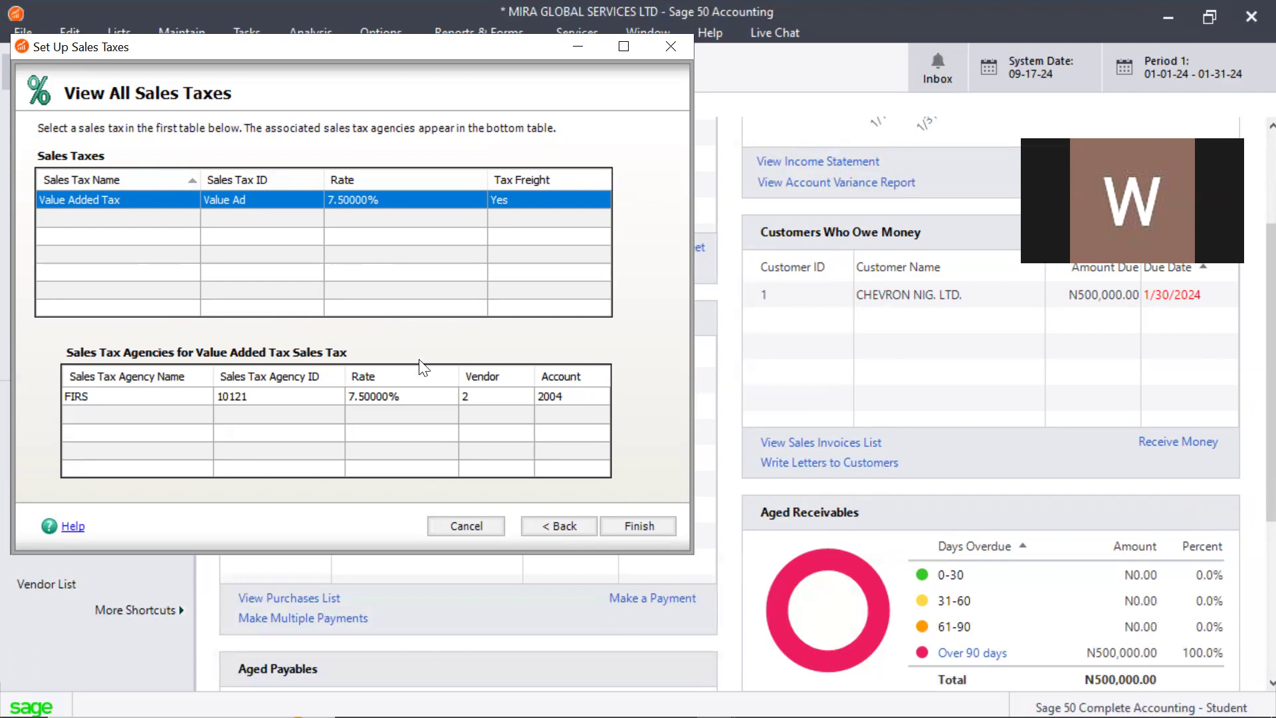
click(633, 526)
click(200, 333)
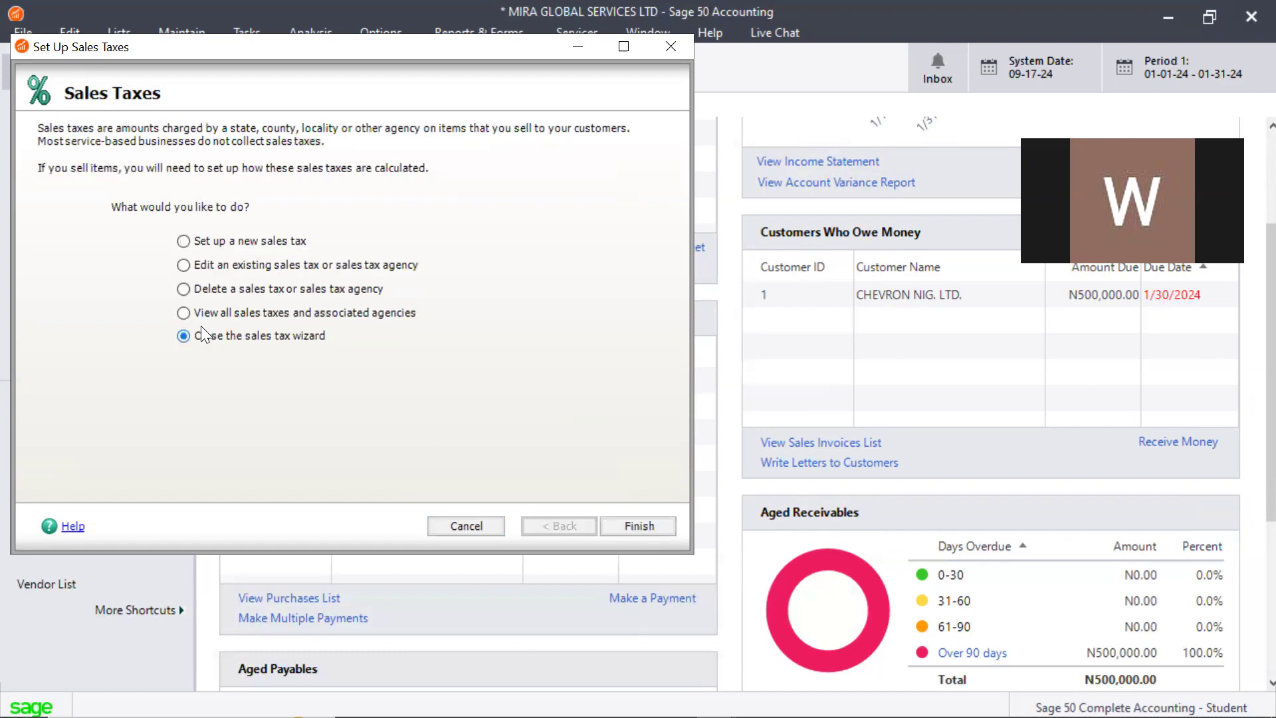
click(633, 526)
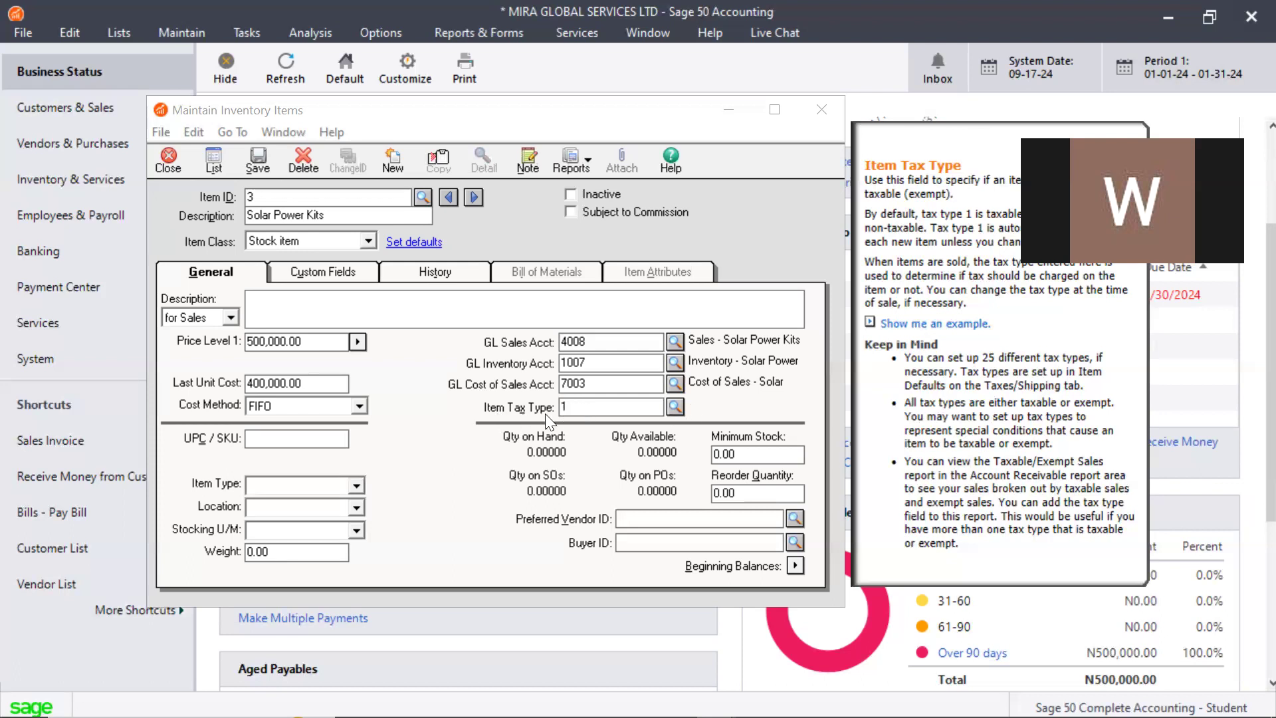
Choose item tax type 1 Regular (taxable) for the Solar Power Kits stock item
click(677, 406)
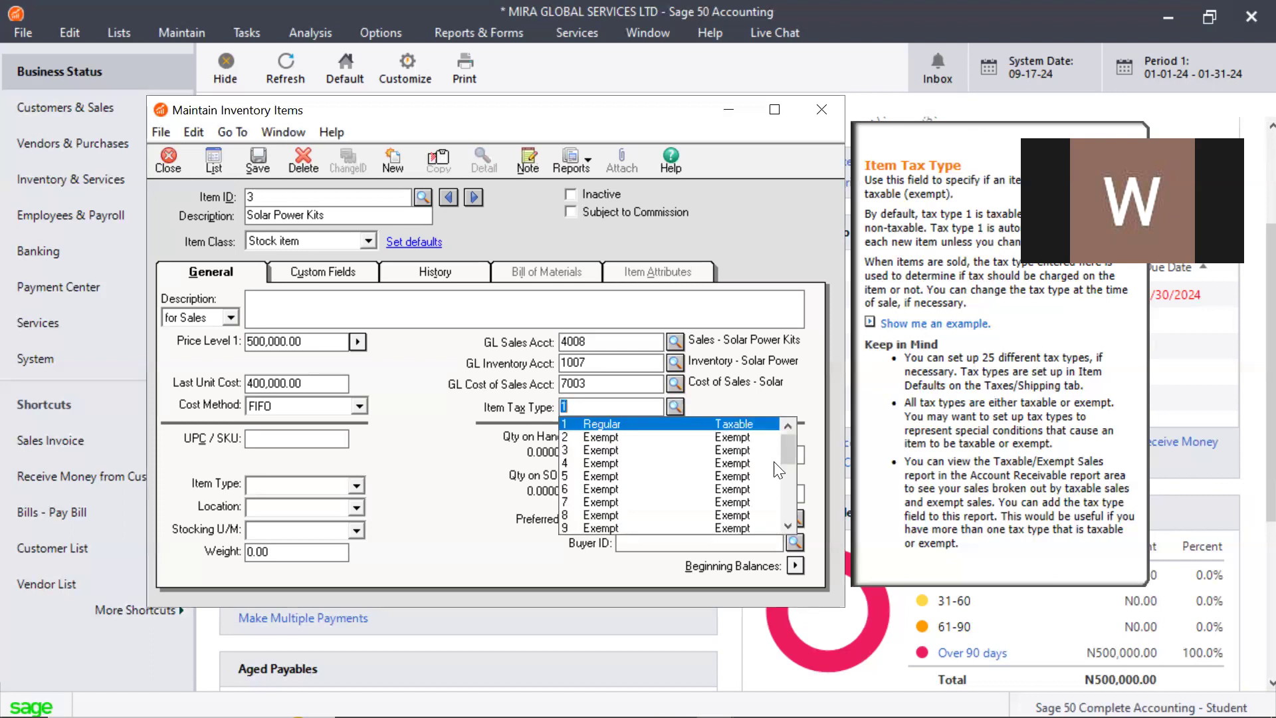
drag(785, 457, 768, 388)
click(695, 421)
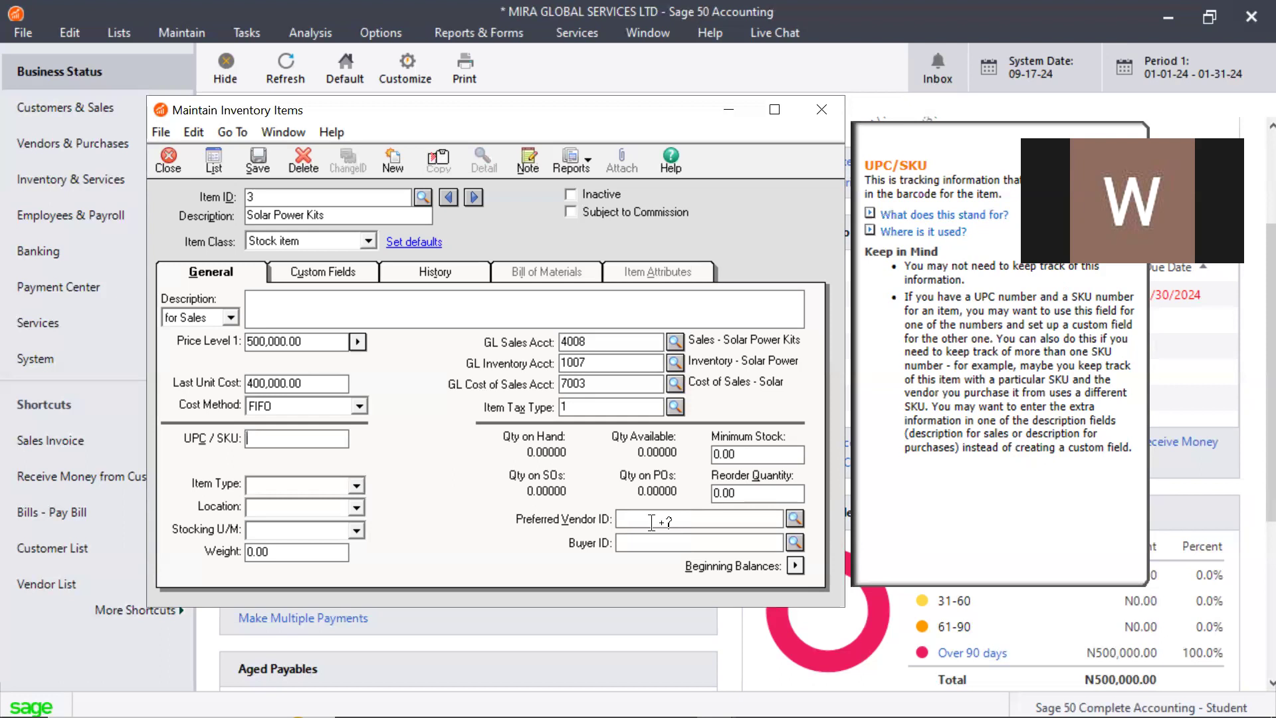
Start a new vendor record for the item's preferred vendor, with vendor ID 3 and the name Eco Energy Ltd
click(794, 519)
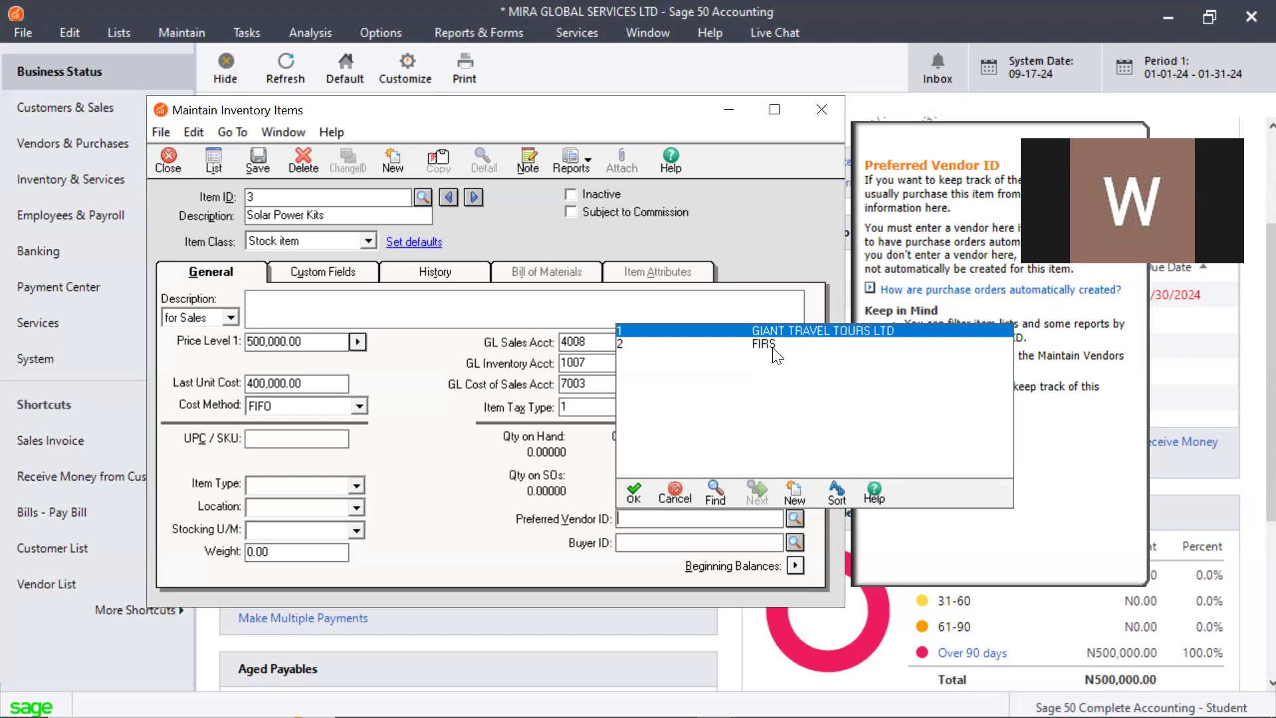
click(799, 491)
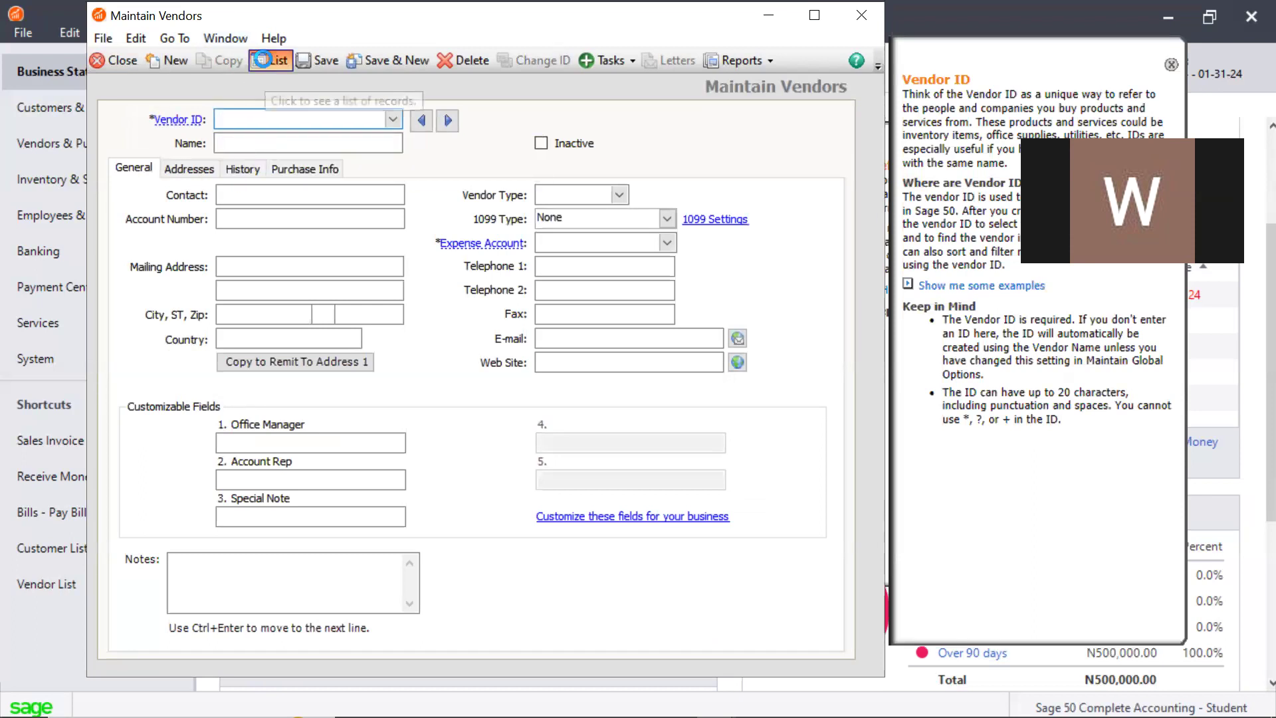
click(263, 58)
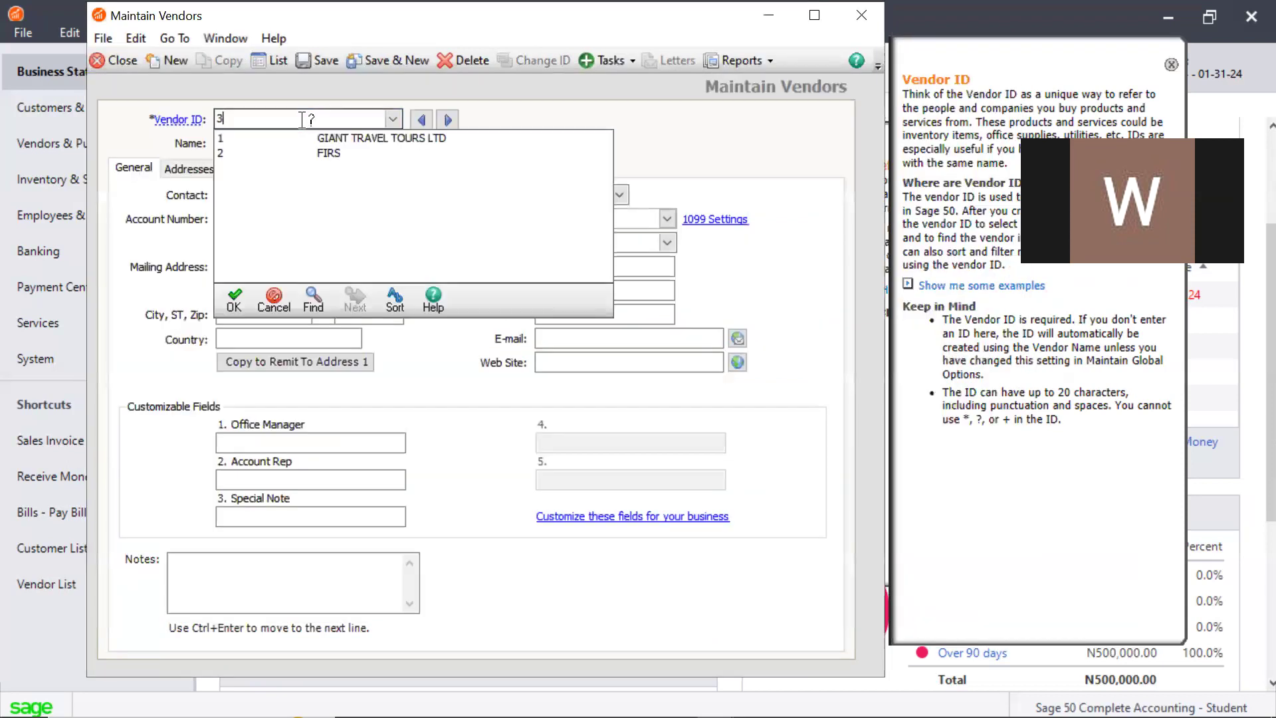
click(198, 126)
key(Tab)
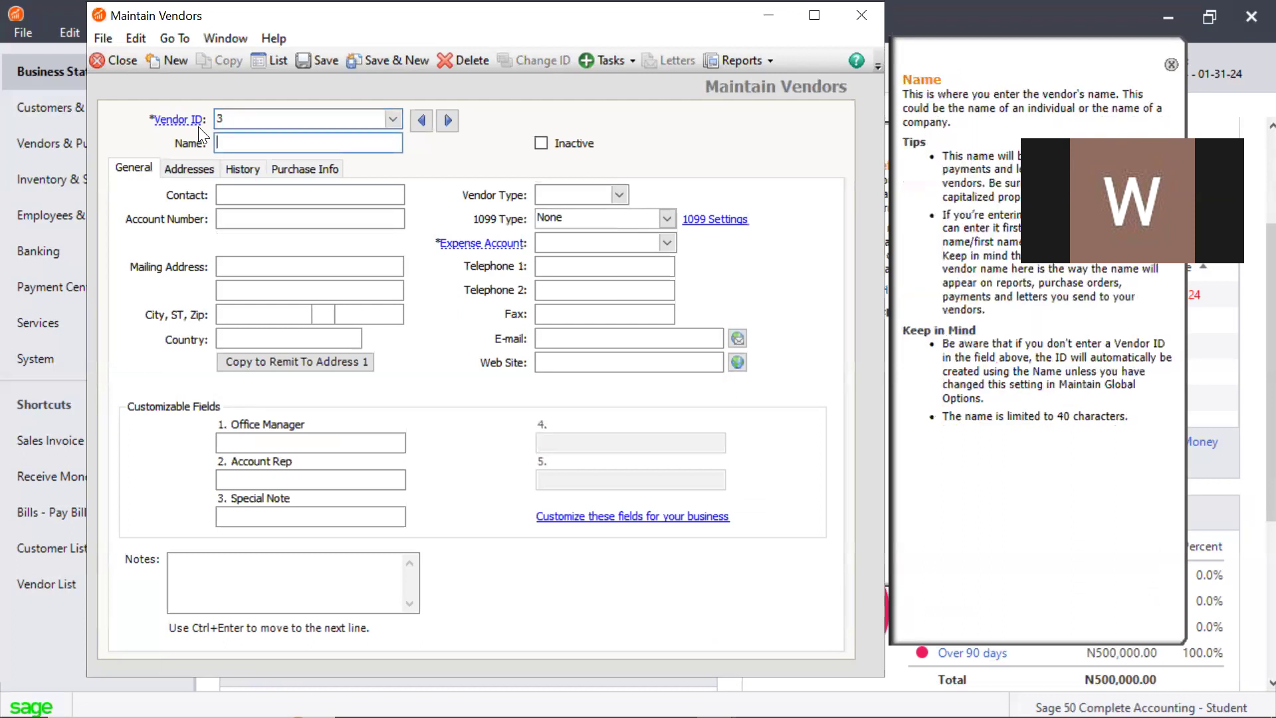
text(Eco Energy Ltd)
key(Tab)
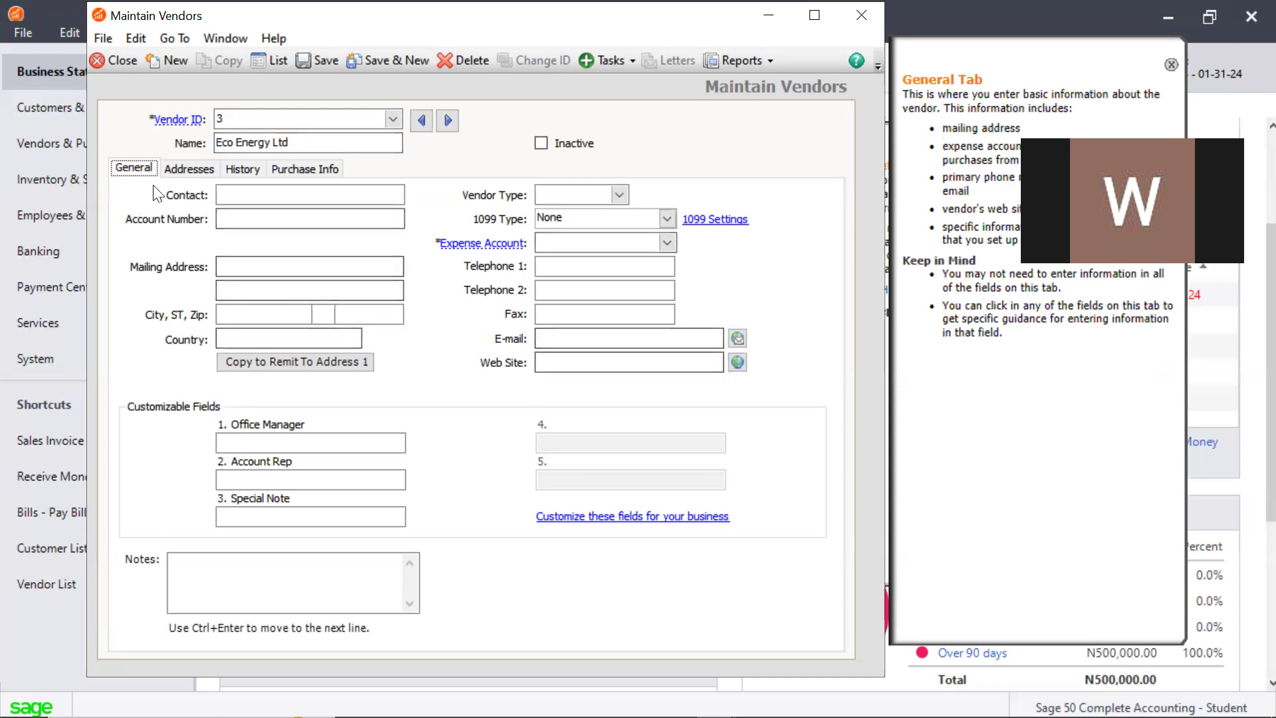
click(183, 170)
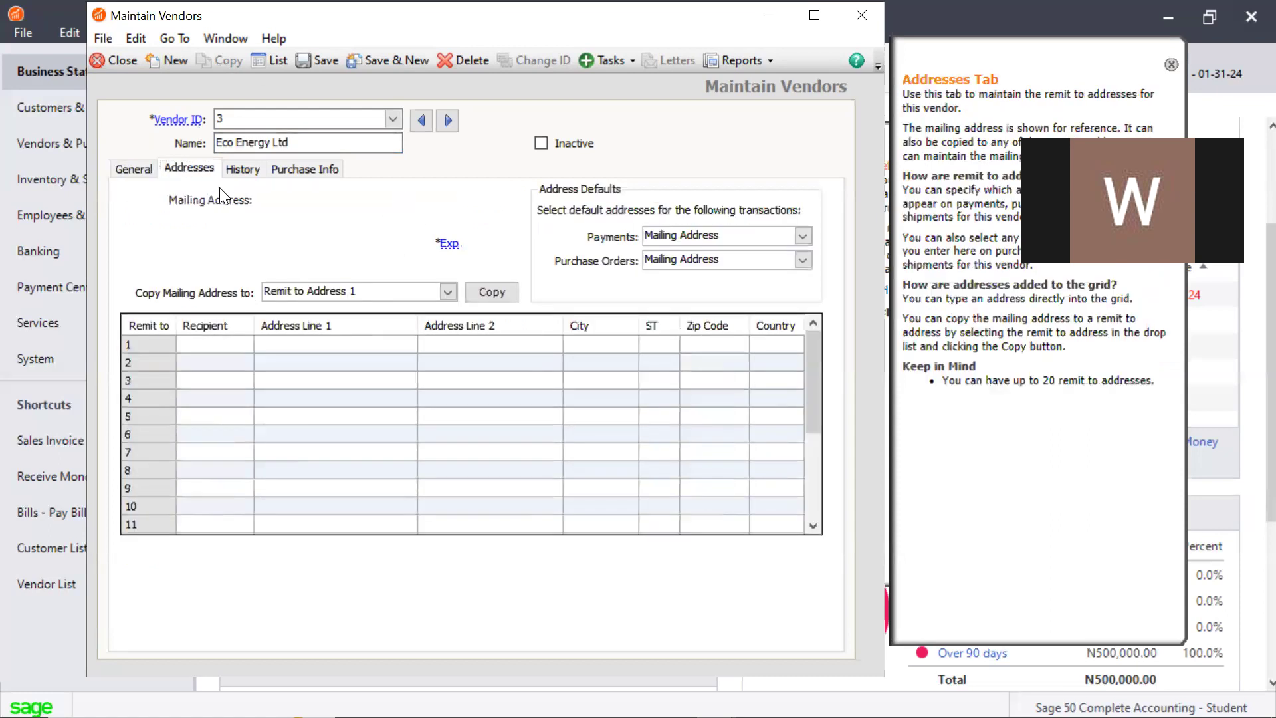
click(243, 170)
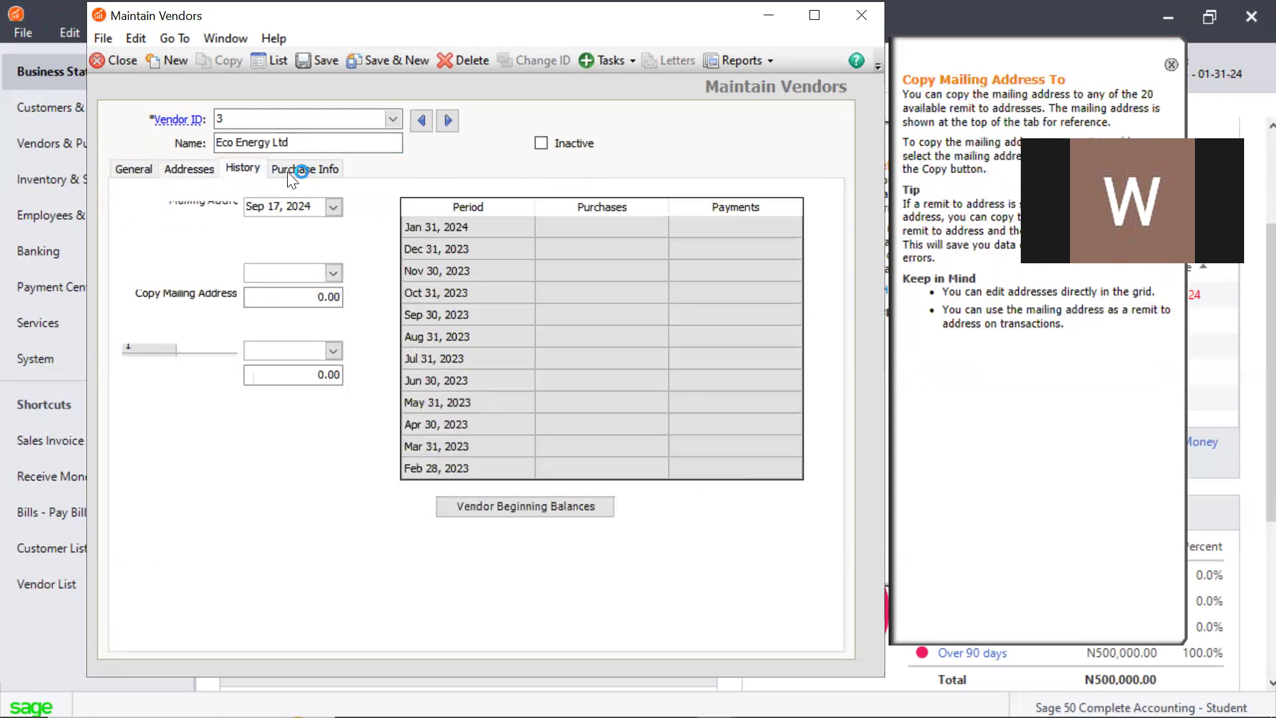
click(296, 168)
click(137, 170)
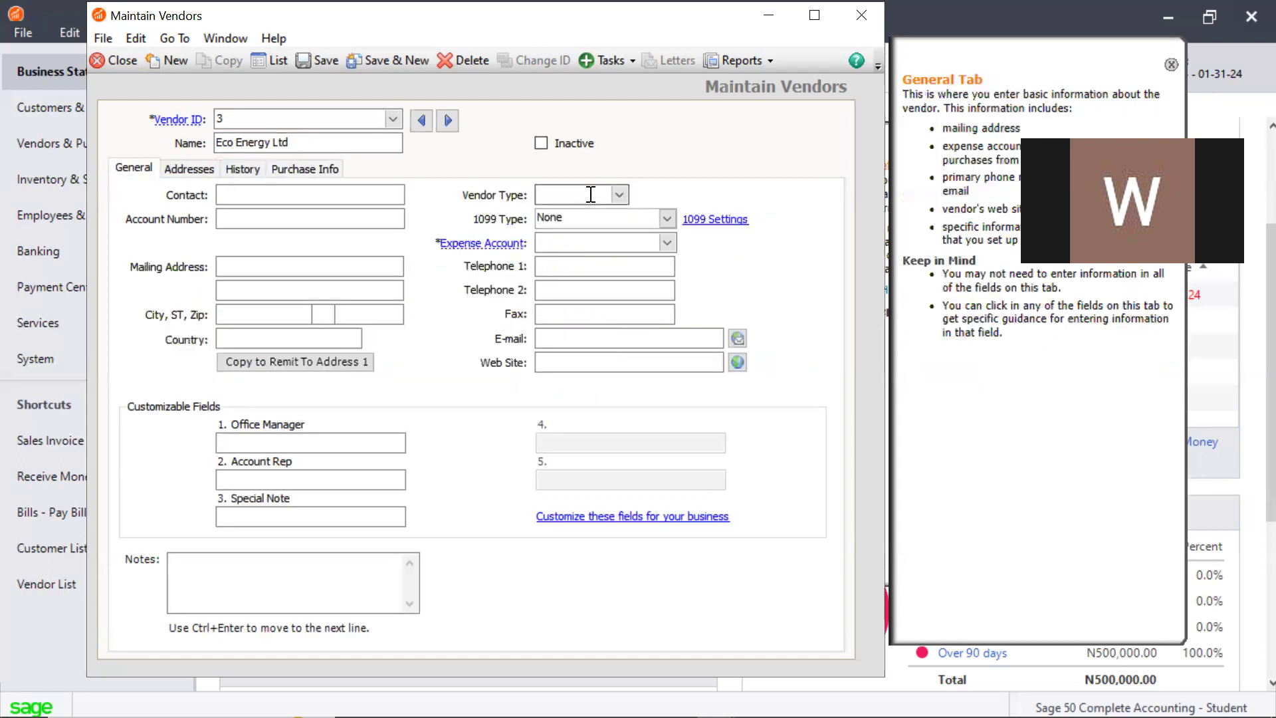
Set the Eco Energy Ltd vendor's expense account to 7003, the solar power kits cost of sales account
click(665, 241)
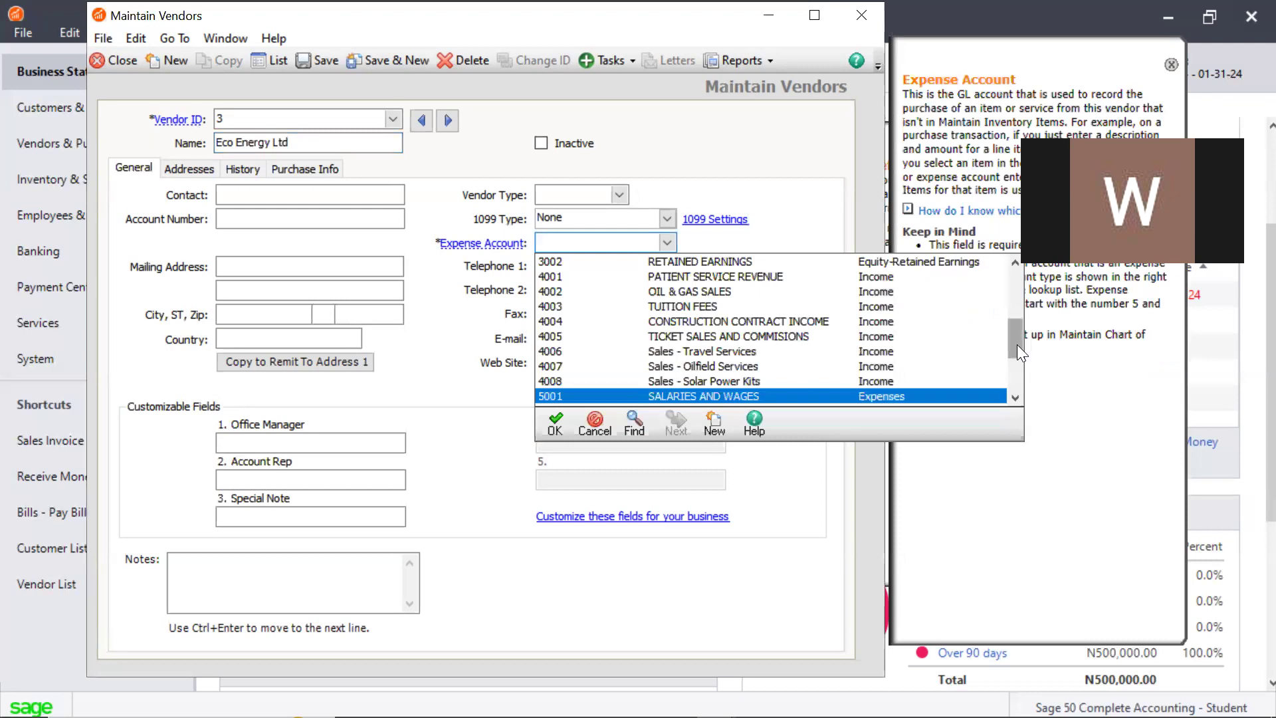
drag(1016, 344, 1025, 388)
drag(1022, 334, 1039, 385)
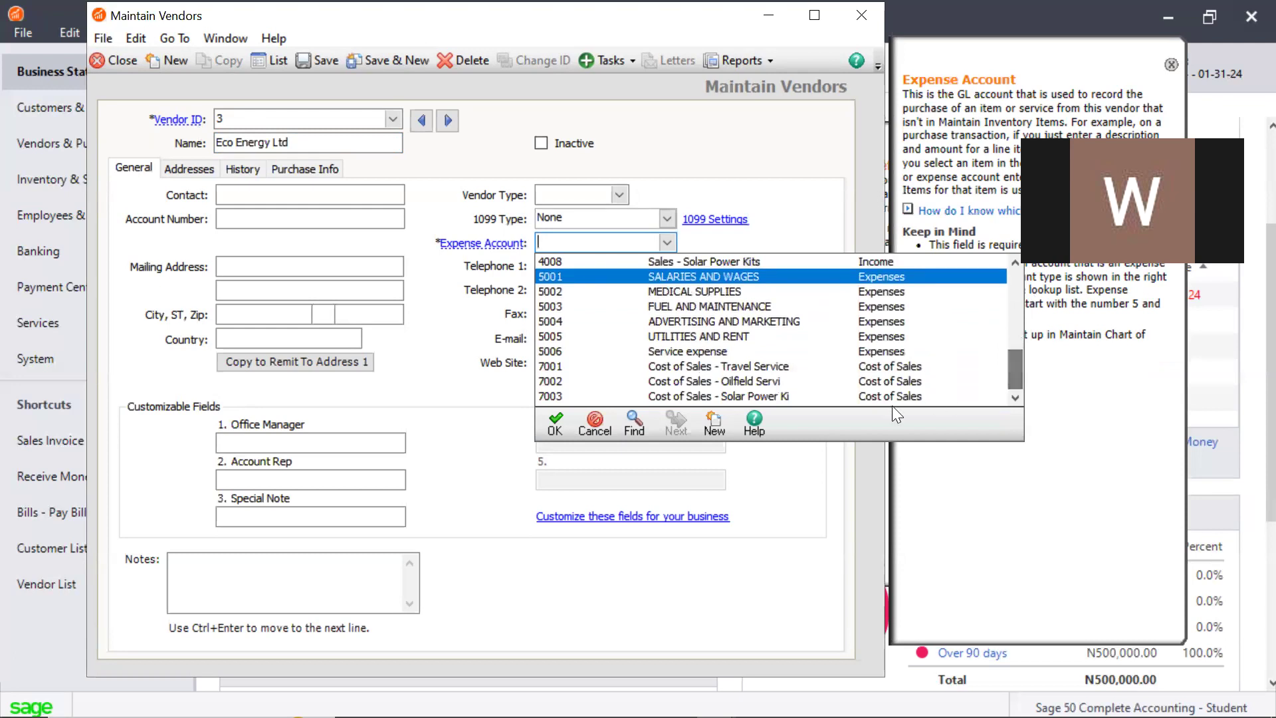
click(845, 397)
click(842, 396)
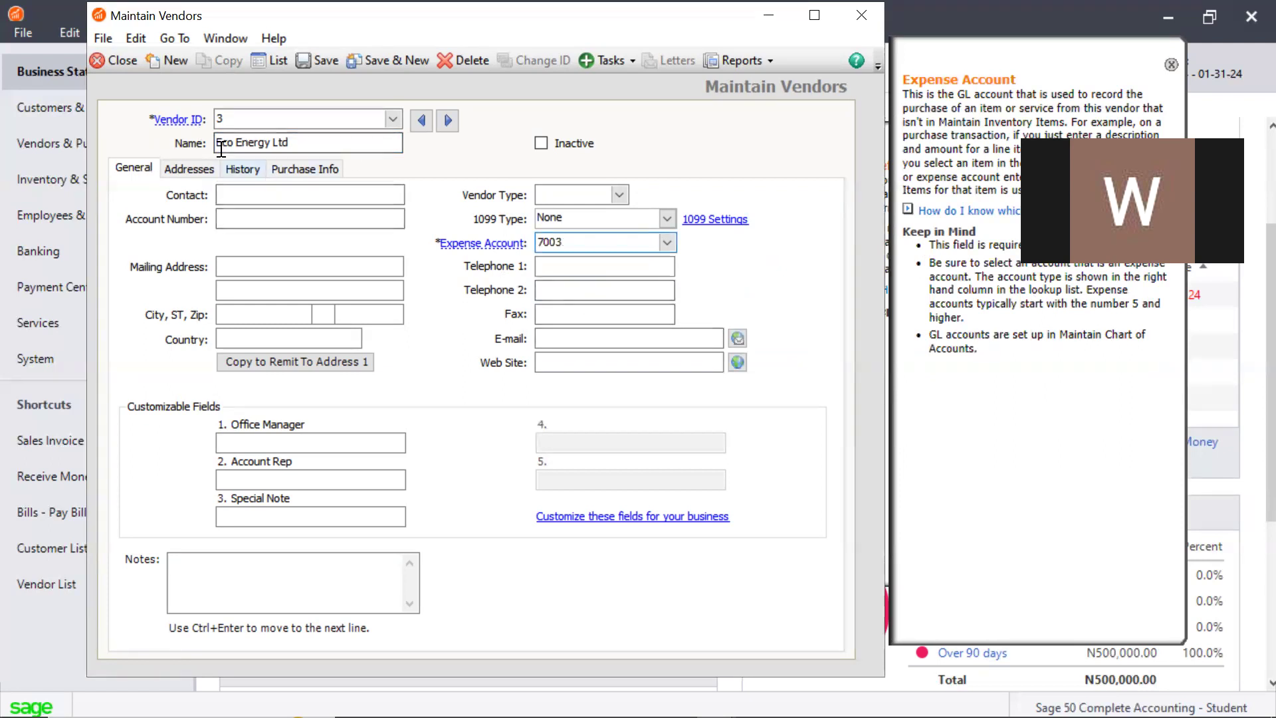
Save the Eco Energy Ltd vendor record and assign vendor 3 as the preferred vendor for Solar Power Kits
click(323, 68)
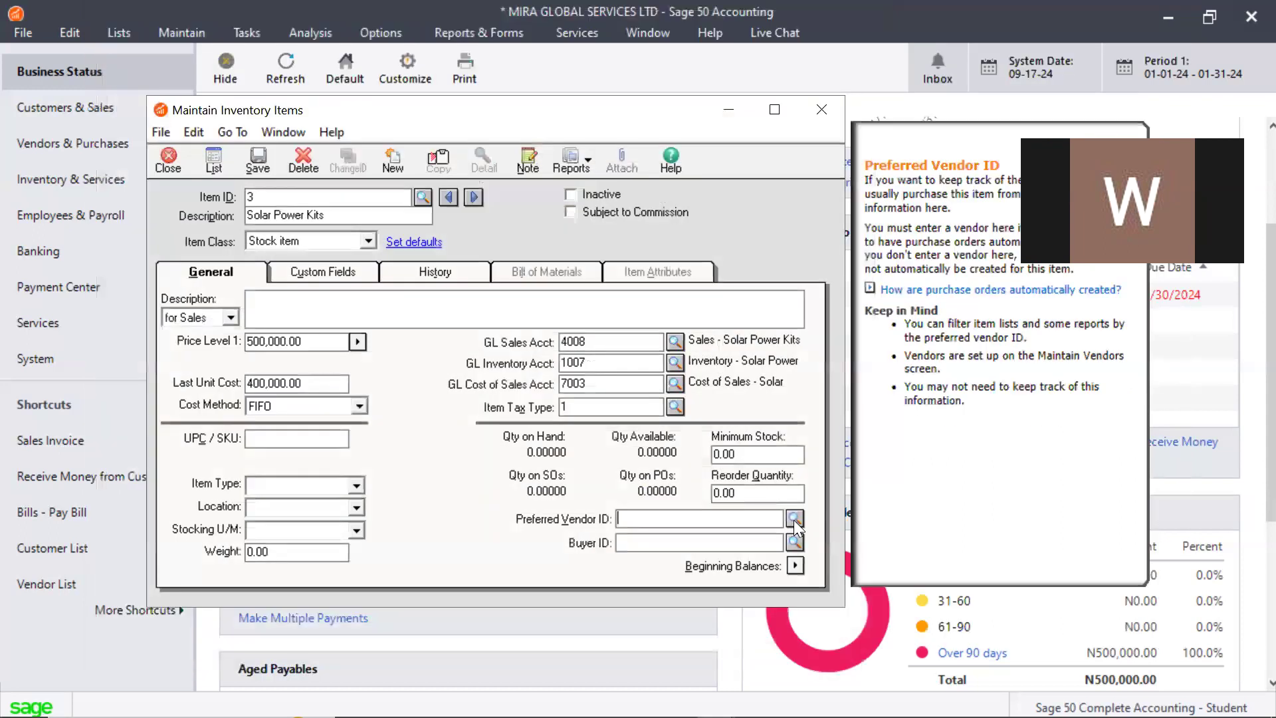
click(794, 519)
click(742, 359)
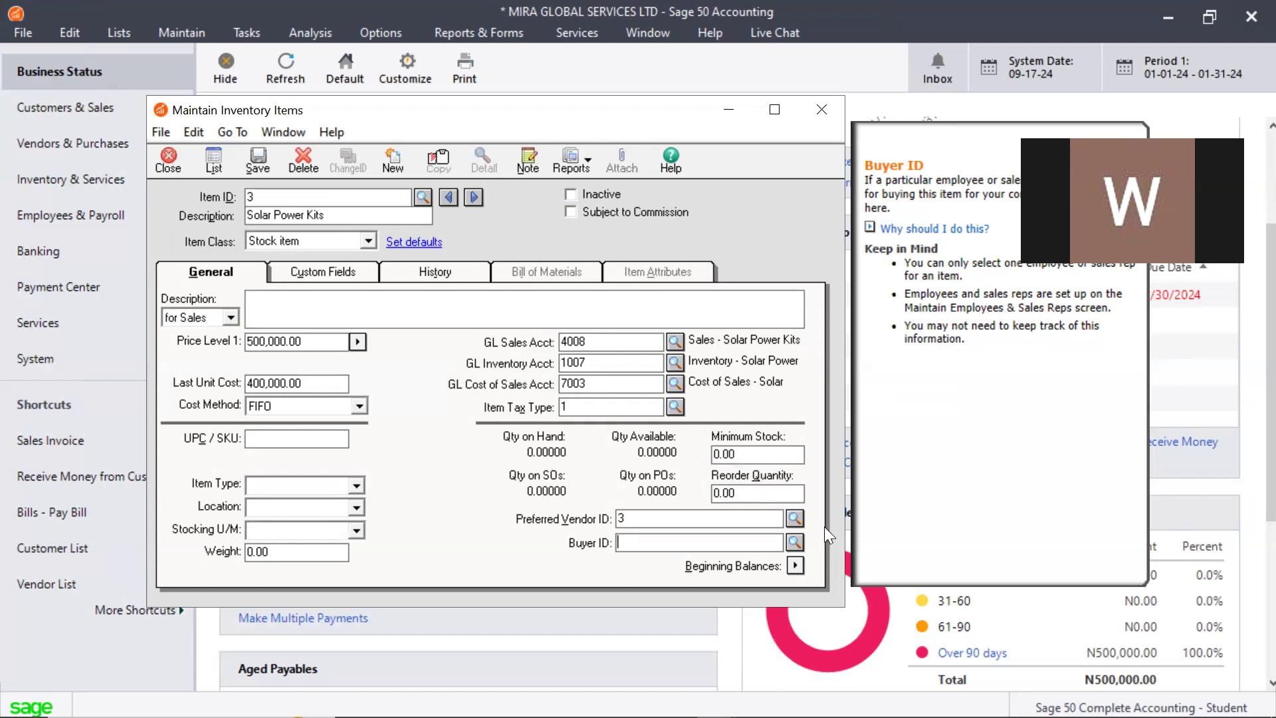
Save the Solar Power Kits item record and set its beginning balance quantity to 500
click(795, 565)
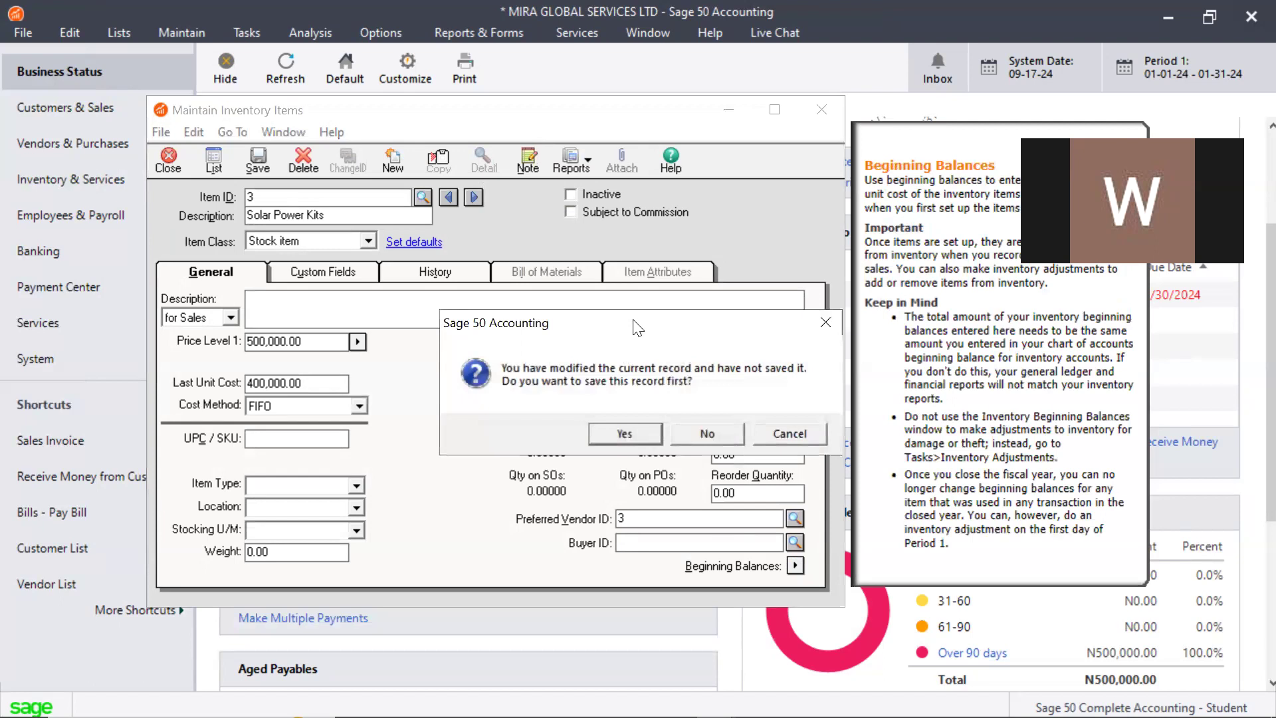
click(636, 439)
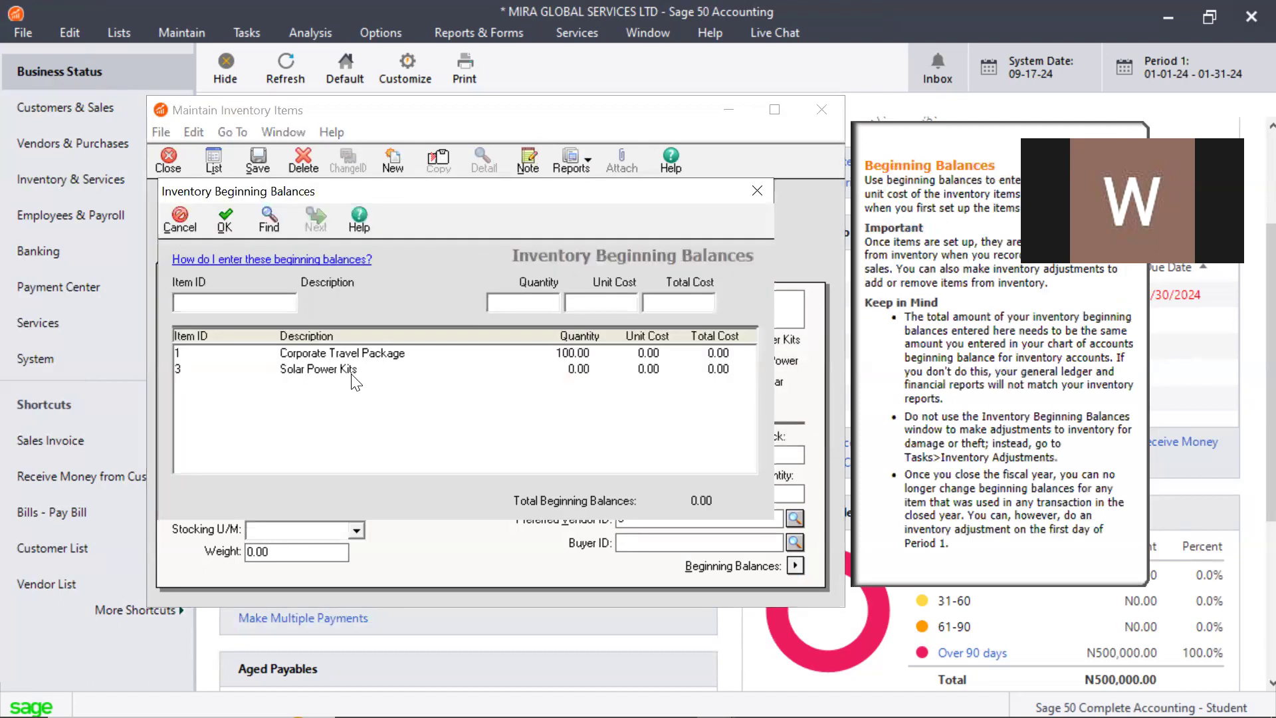
click(319, 368)
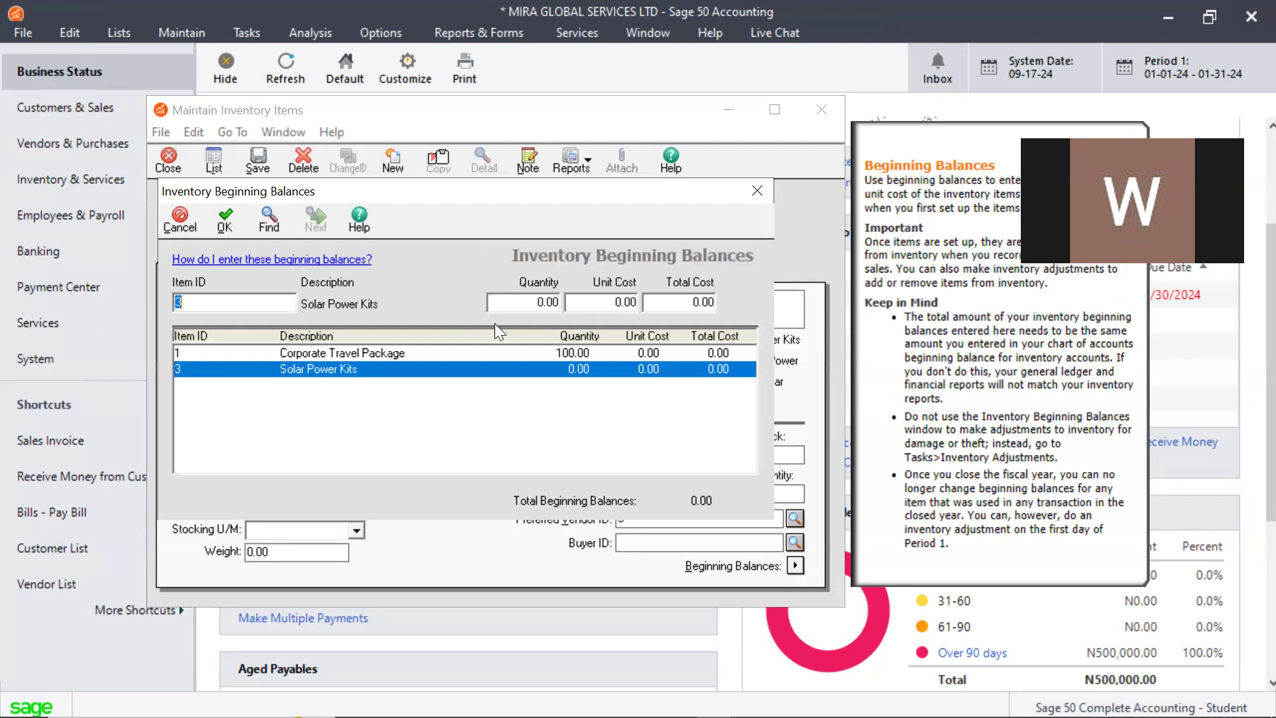
click(545, 303)
text(500)
click(225, 220)
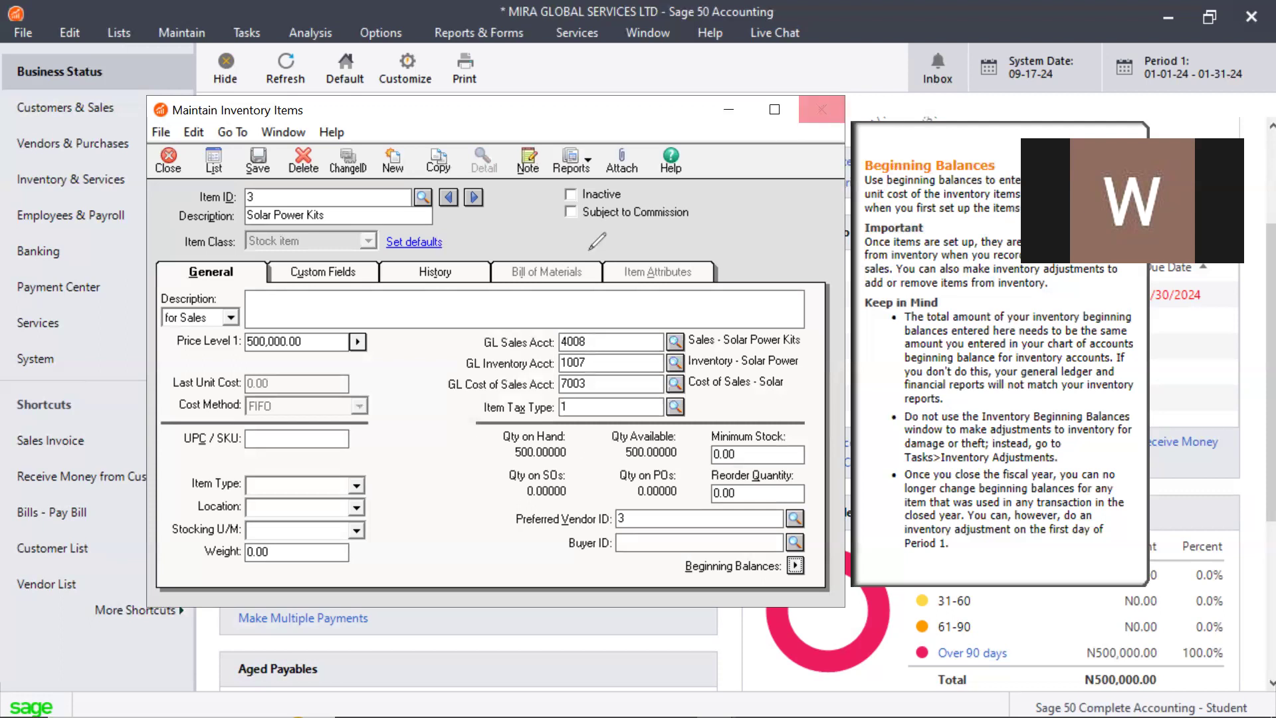
mouse_move(545, 418)
mouse_down()
mouse_move(499, 422)
mouse_move(518, 473)
mouse_move(585, 458)
mouse_move(622, 411)
mouse_move(685, 423)
mouse_move(679, 460)
mouse_move(587, 451)
mouse_up()
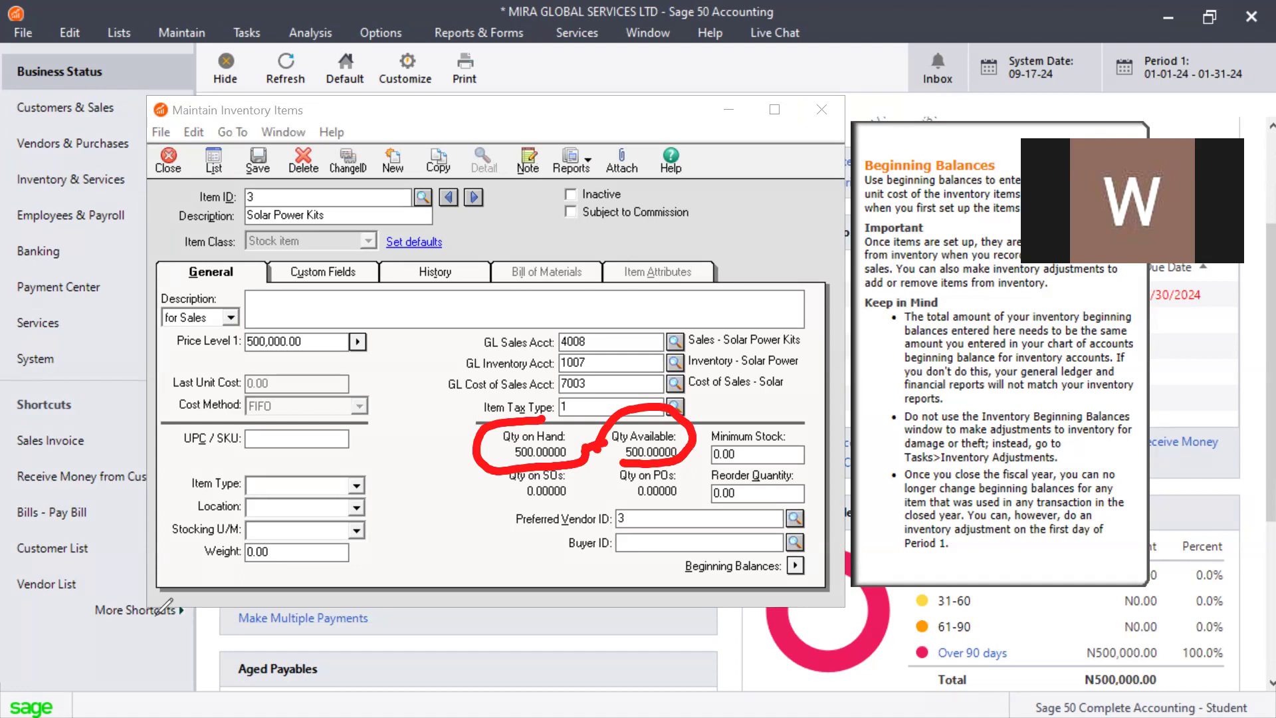
key(ctrl+z)
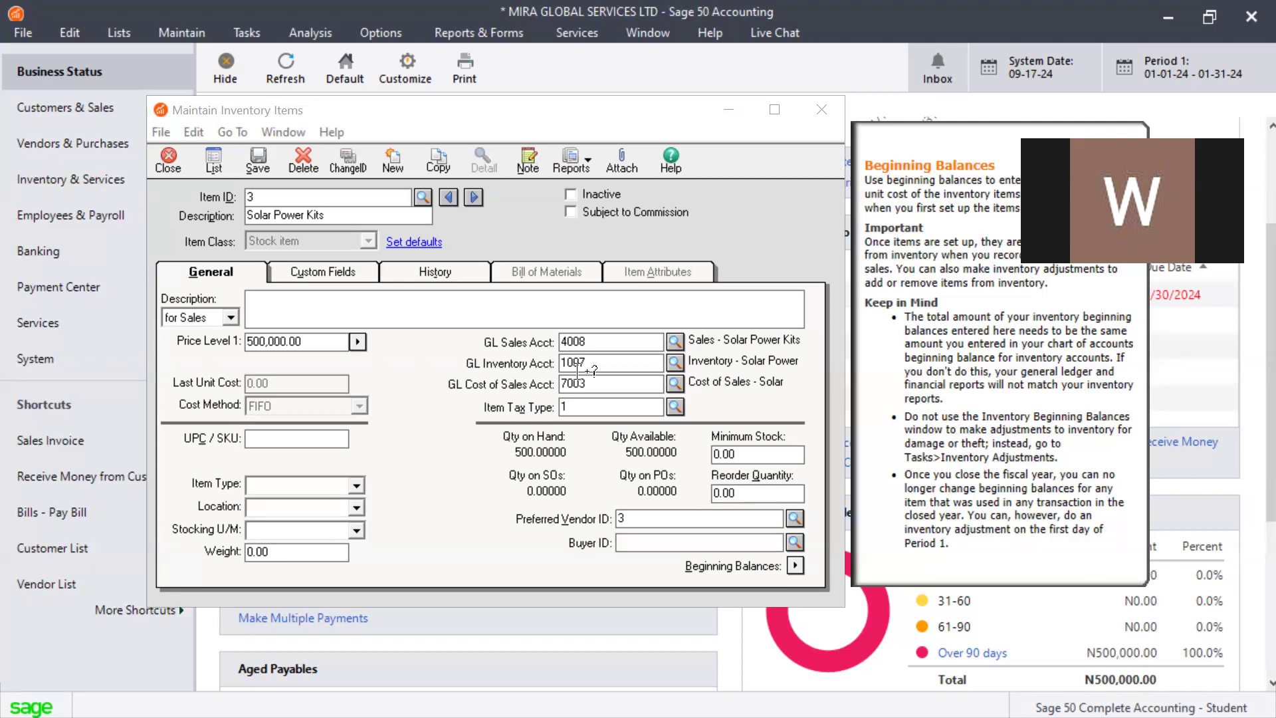
Save the Solar Power Kits item and reopen its record from the inventory list
click(258, 168)
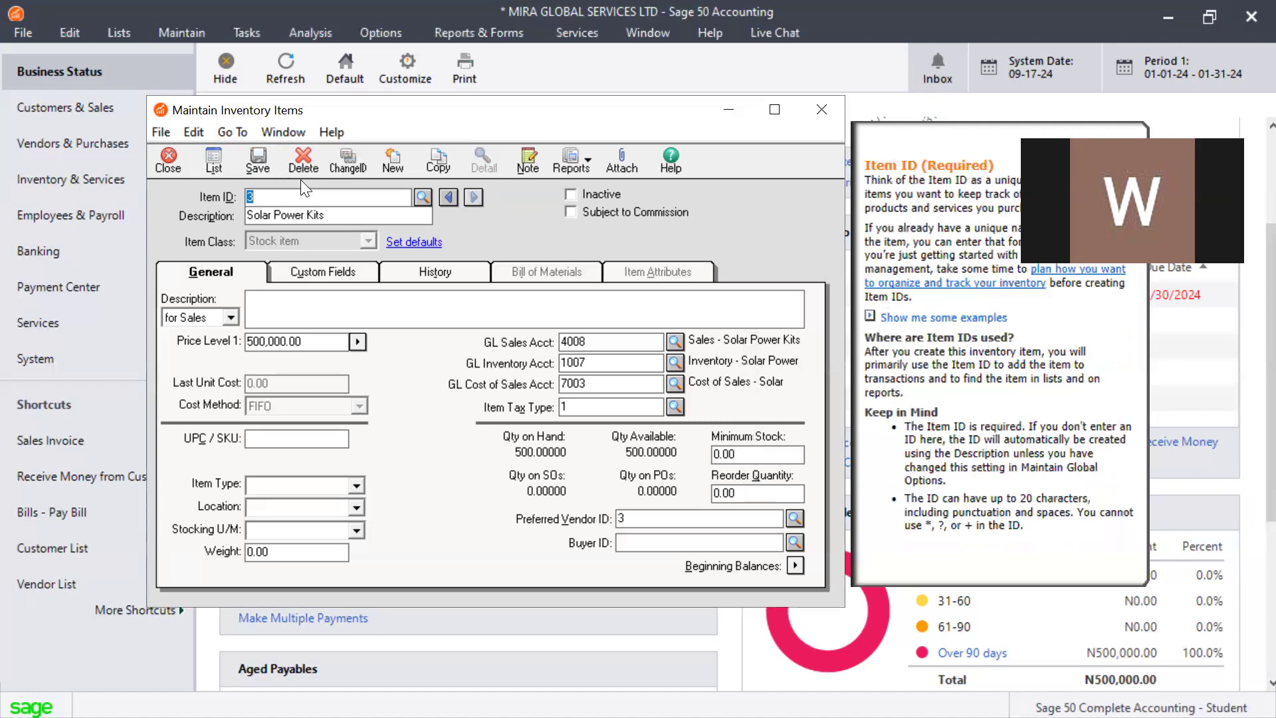
click(214, 160)
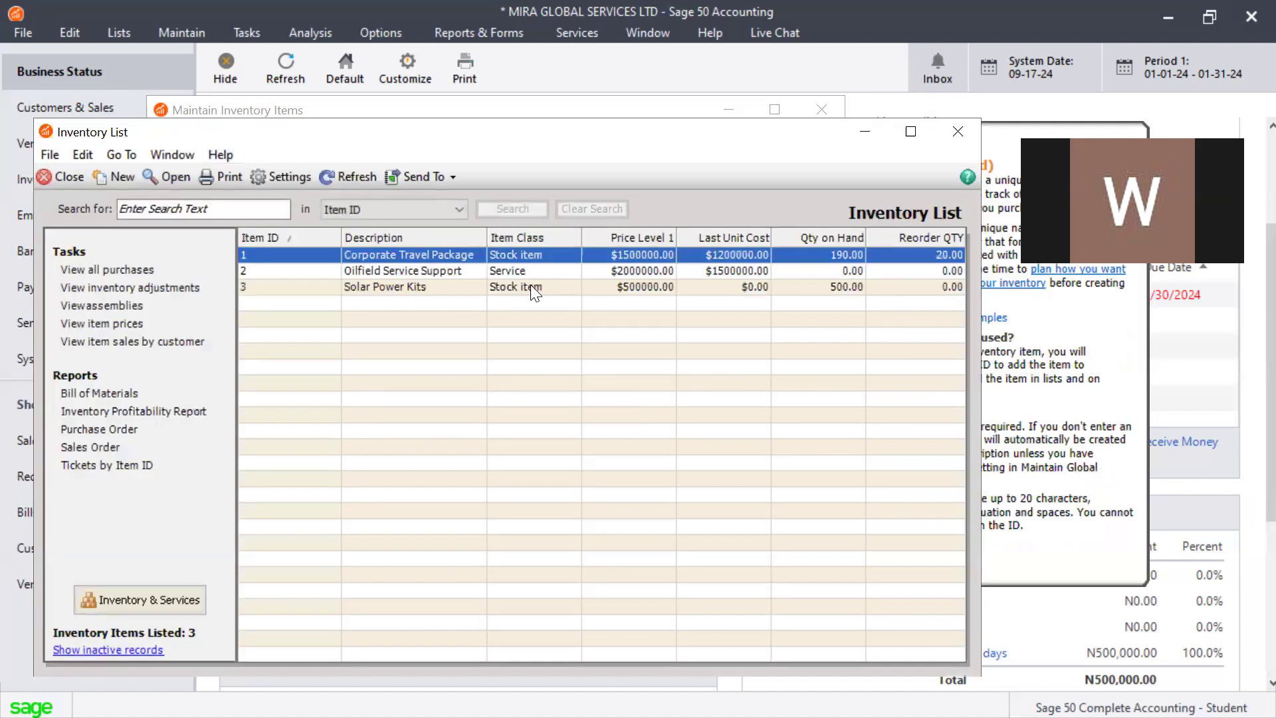
click(388, 287)
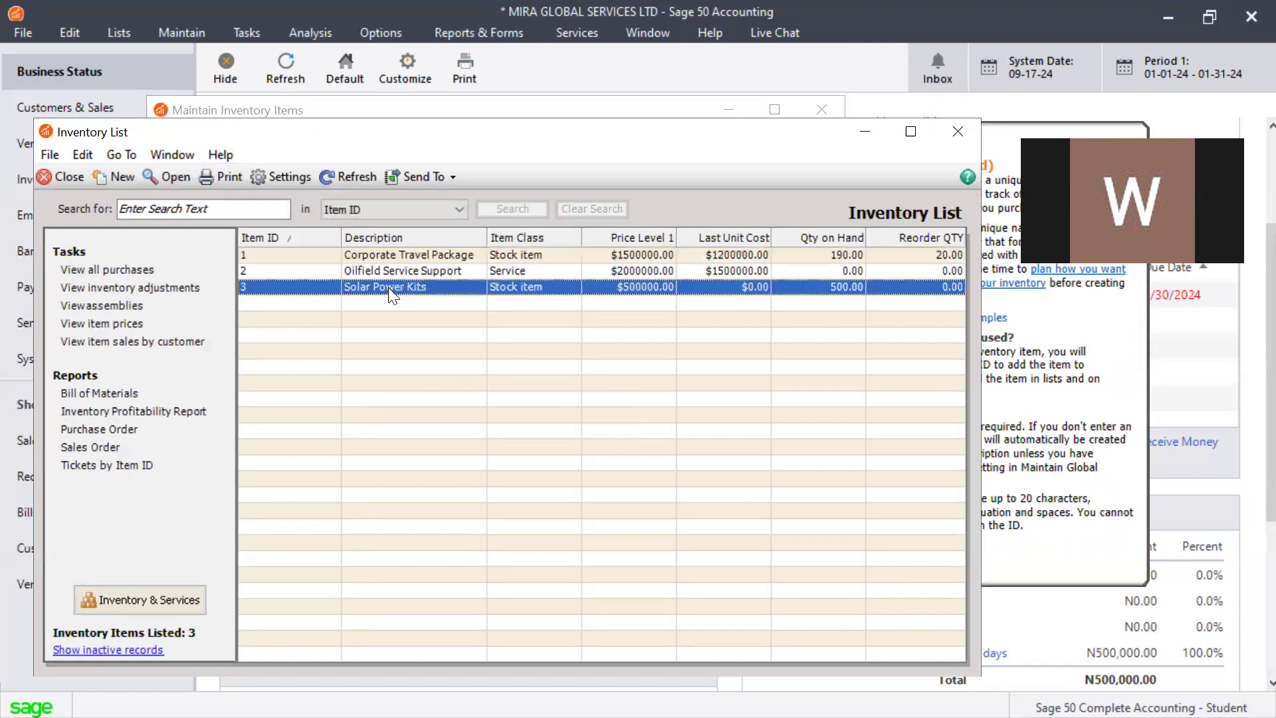
double_click(747, 288)
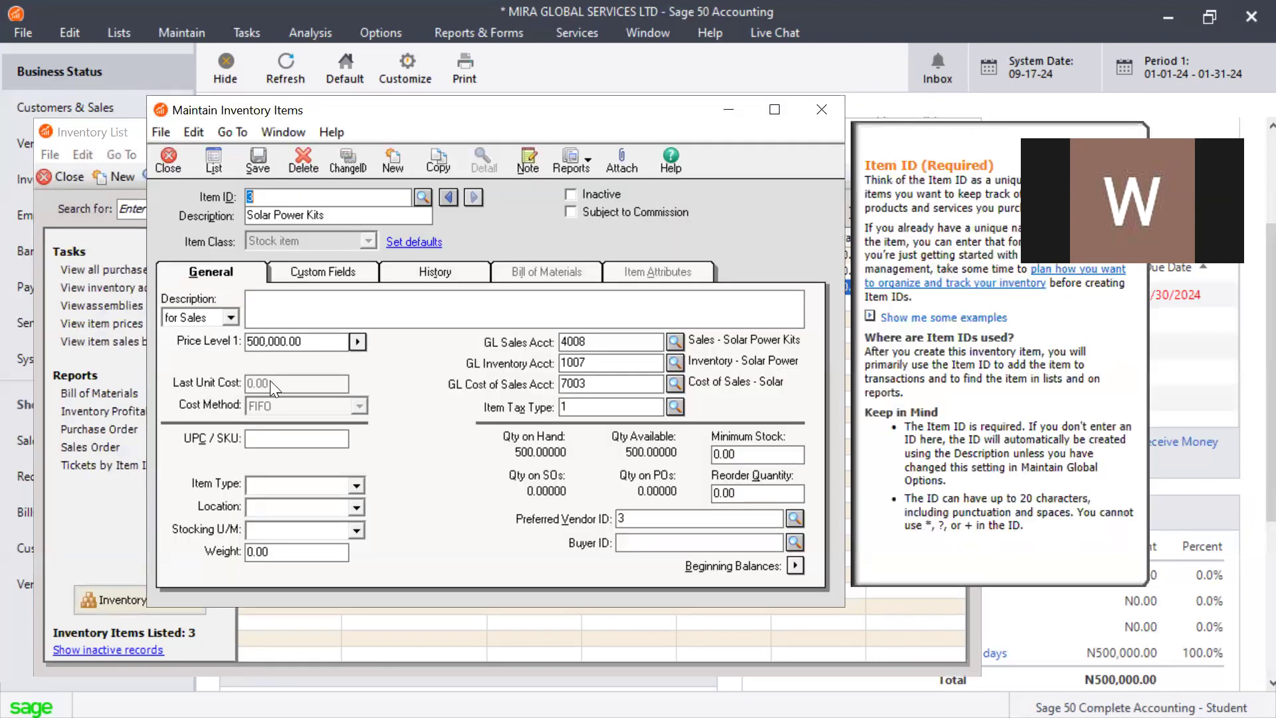
Start a new inventory item from the inventory list and set its item class to Assembly
click(213, 159)
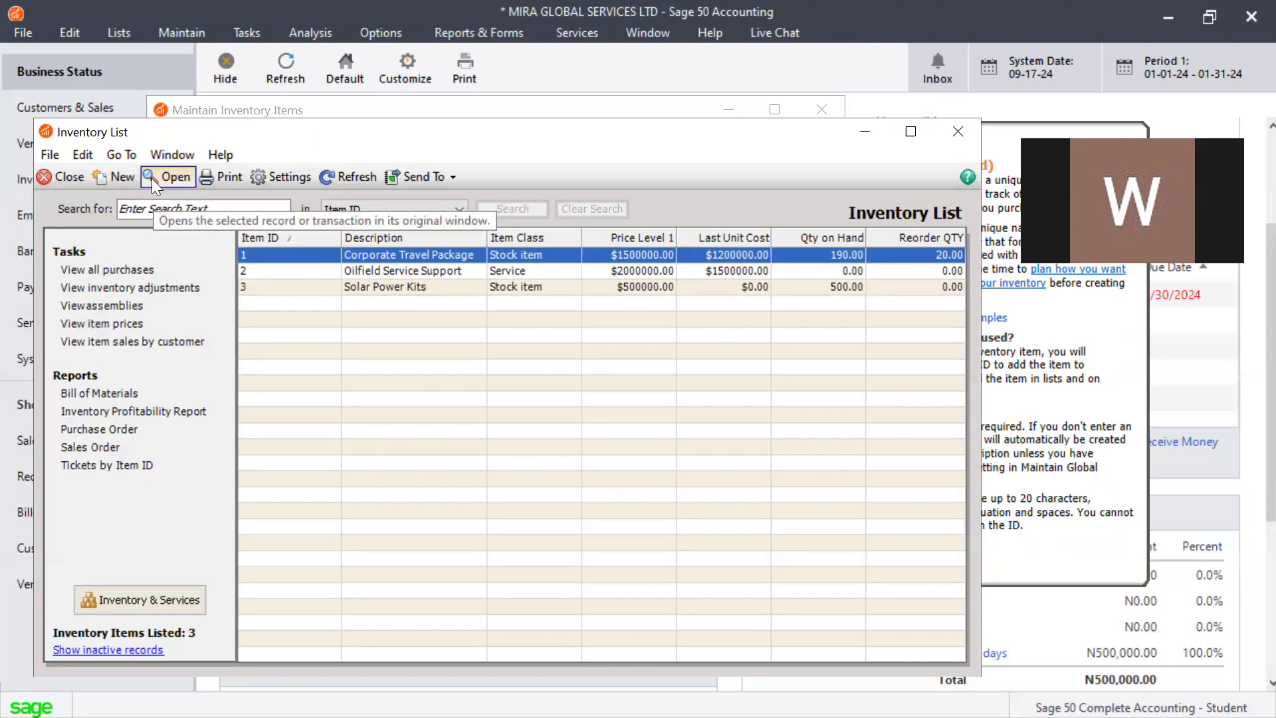
click(98, 175)
click(99, 174)
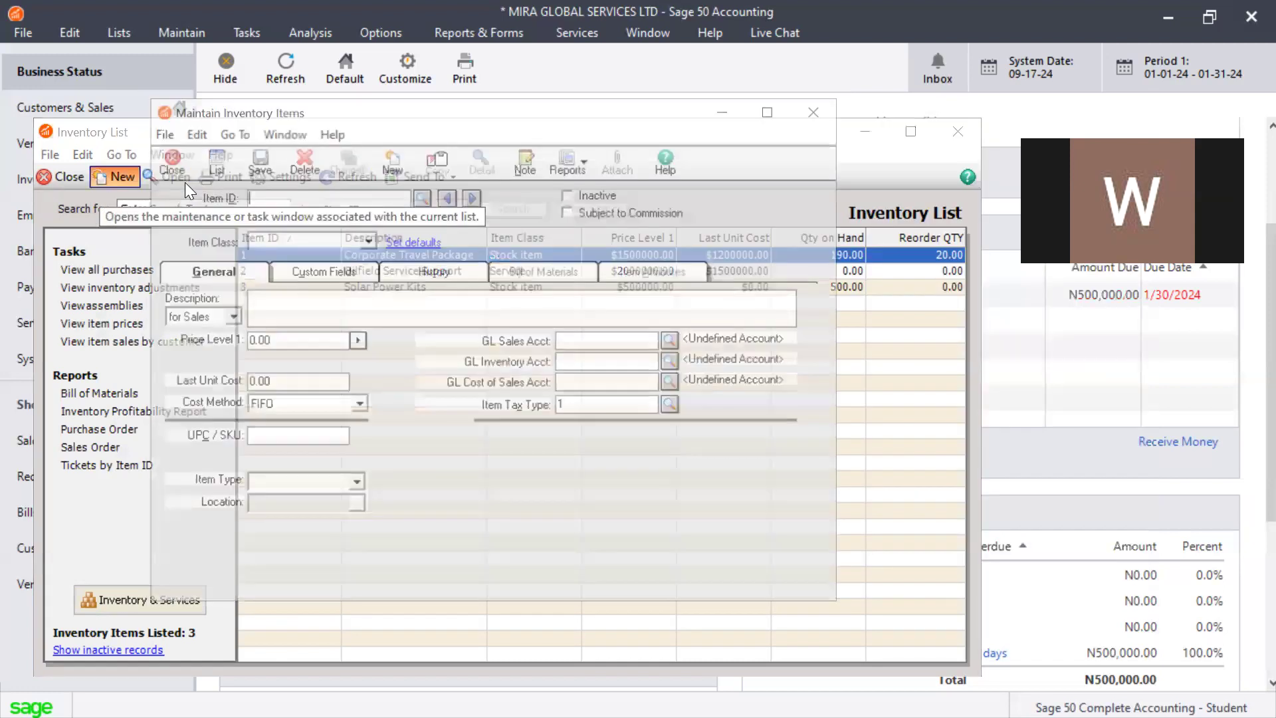
click(368, 241)
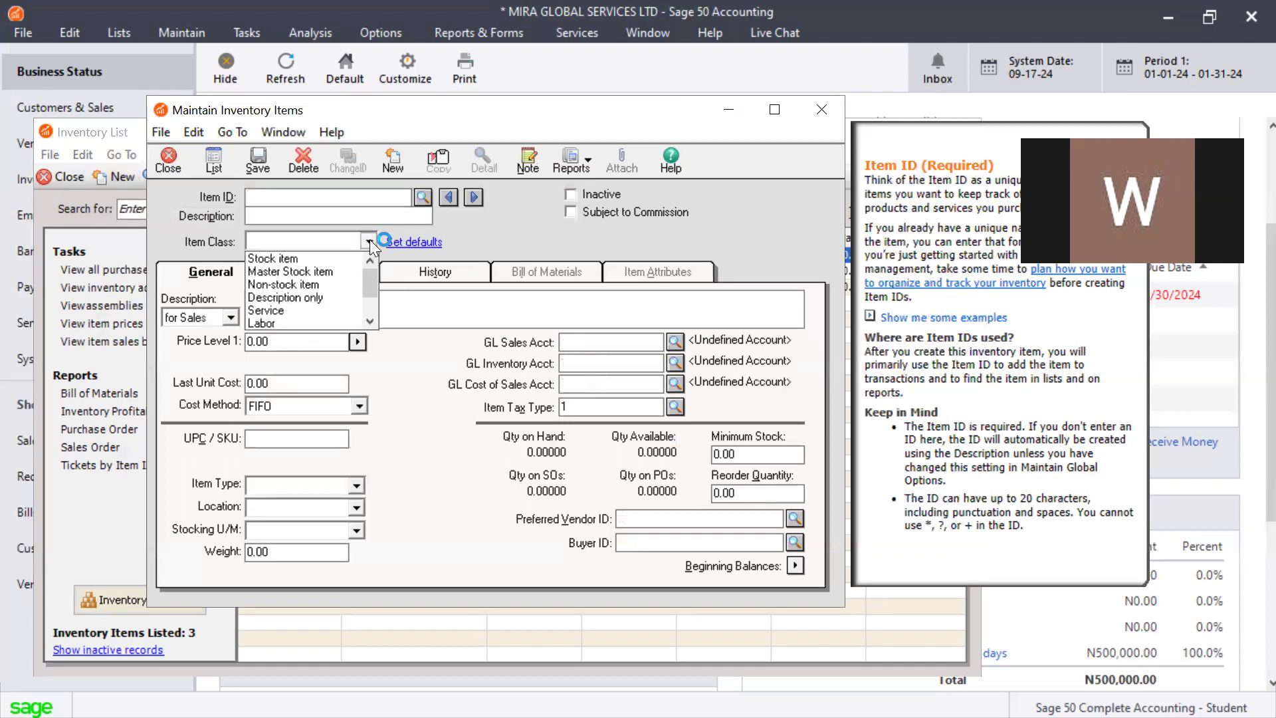
click(280, 307)
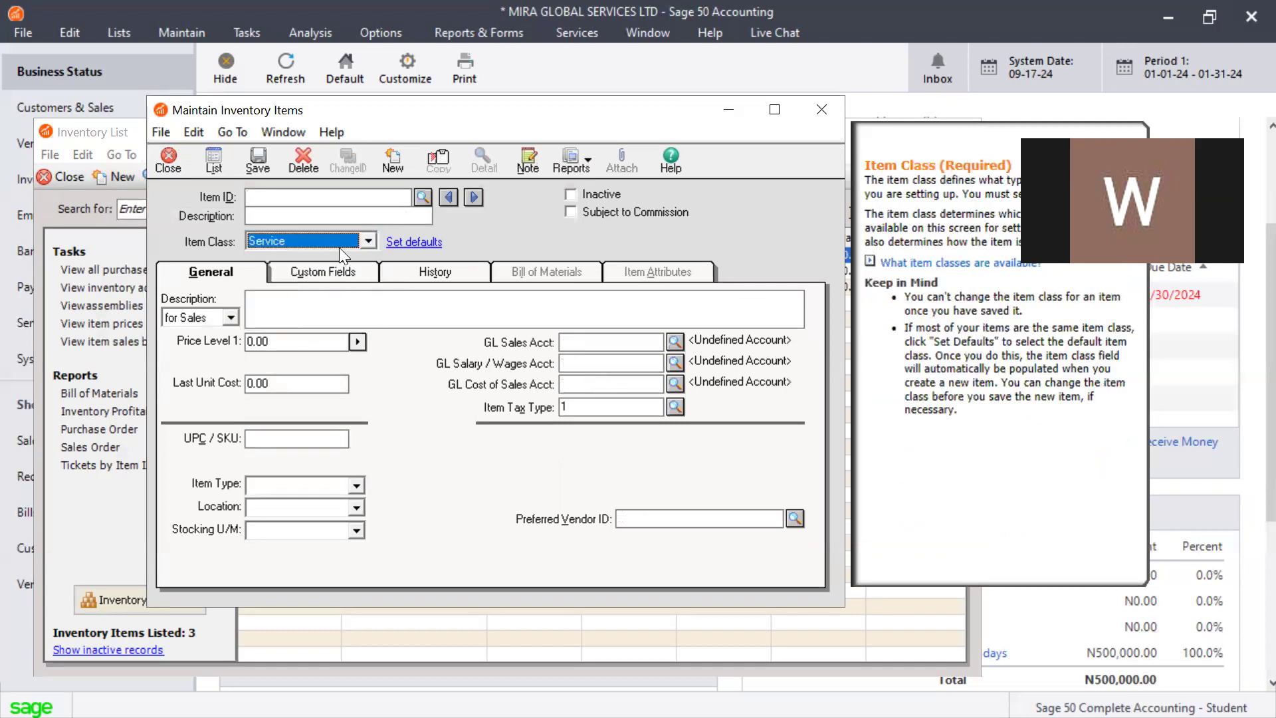
click(368, 239)
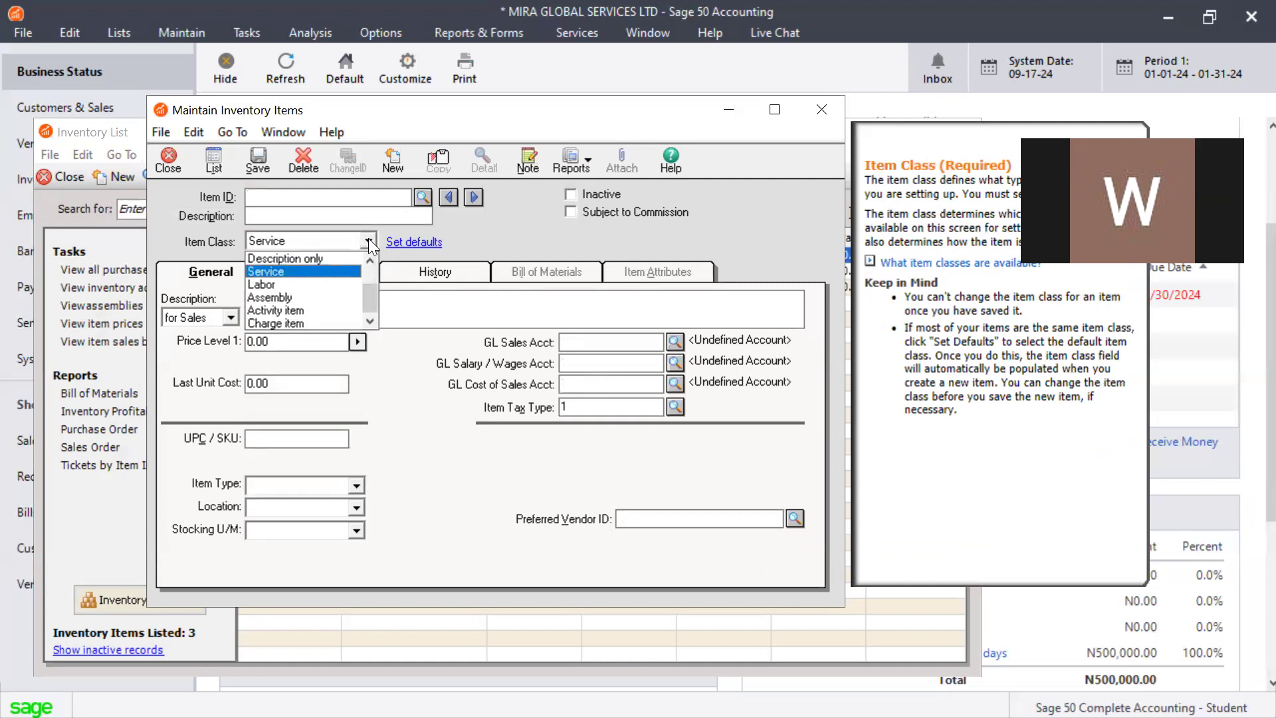
click(347, 308)
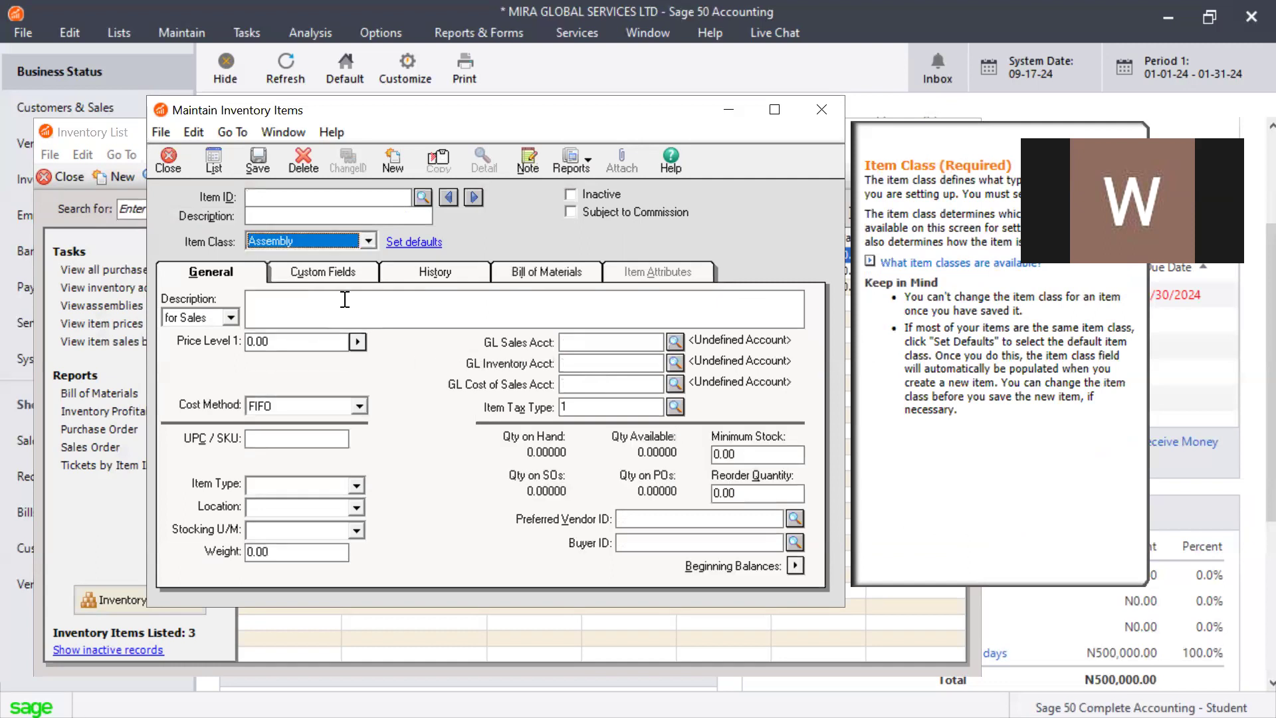
Enter item ID 4 and the description Bottle Water for the new item, with Assembly as its item class
click(310, 193)
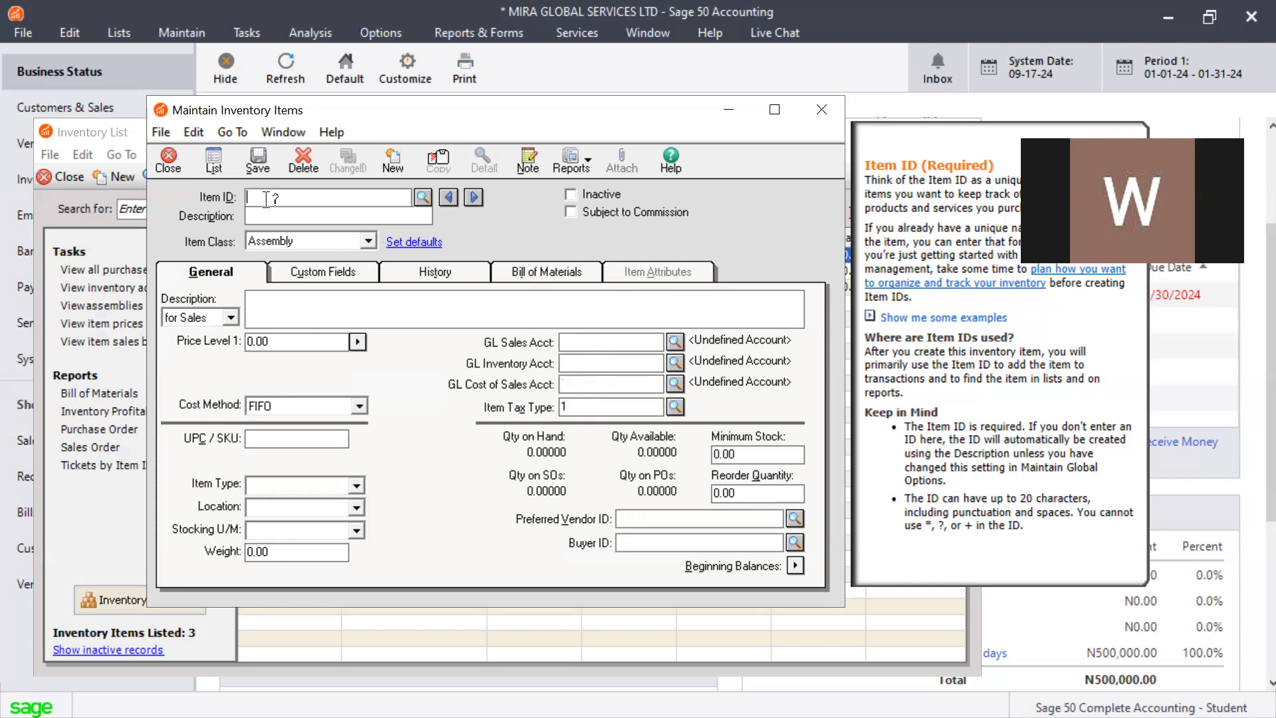
text(4)
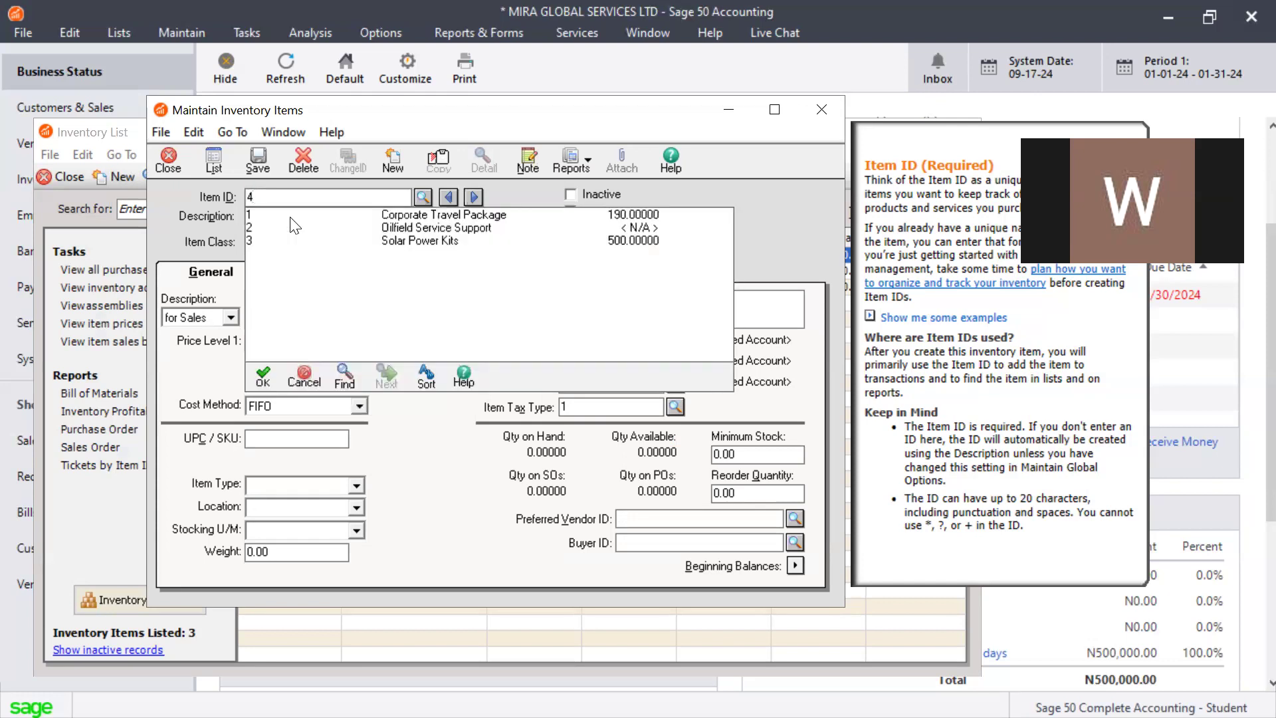
key(Tab)
text(Bottle )
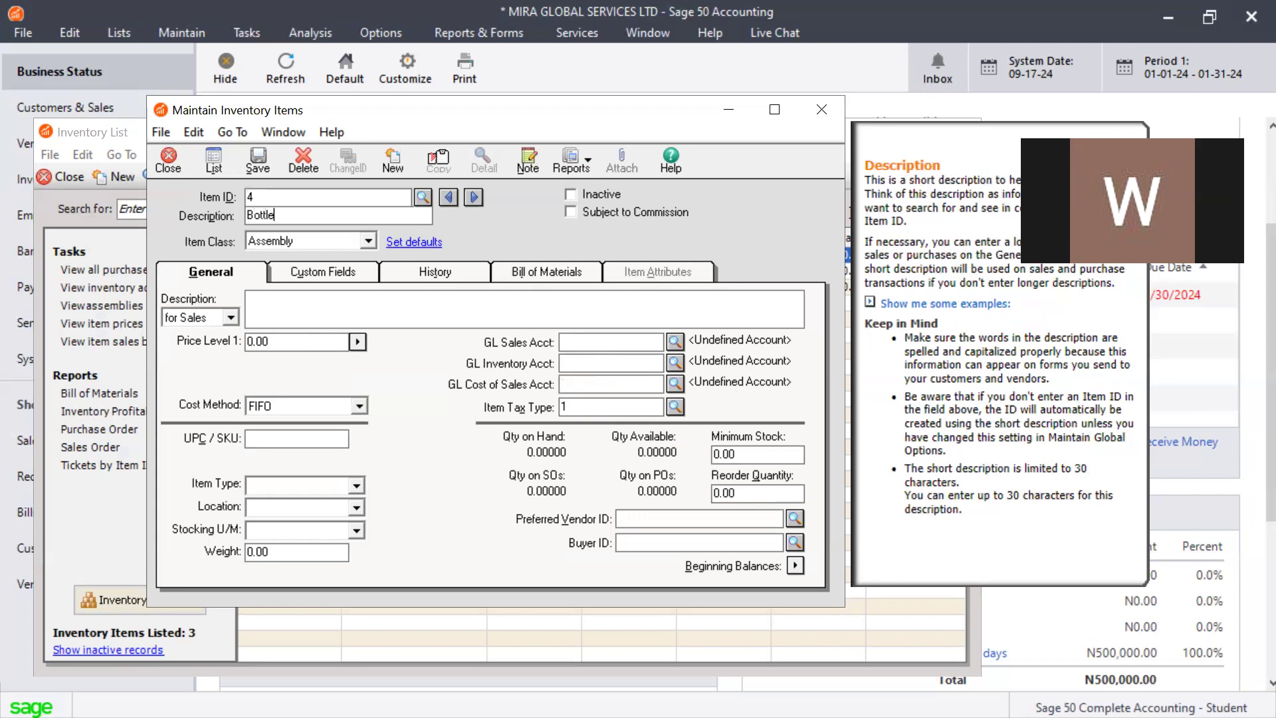
text(Water)
click(369, 240)
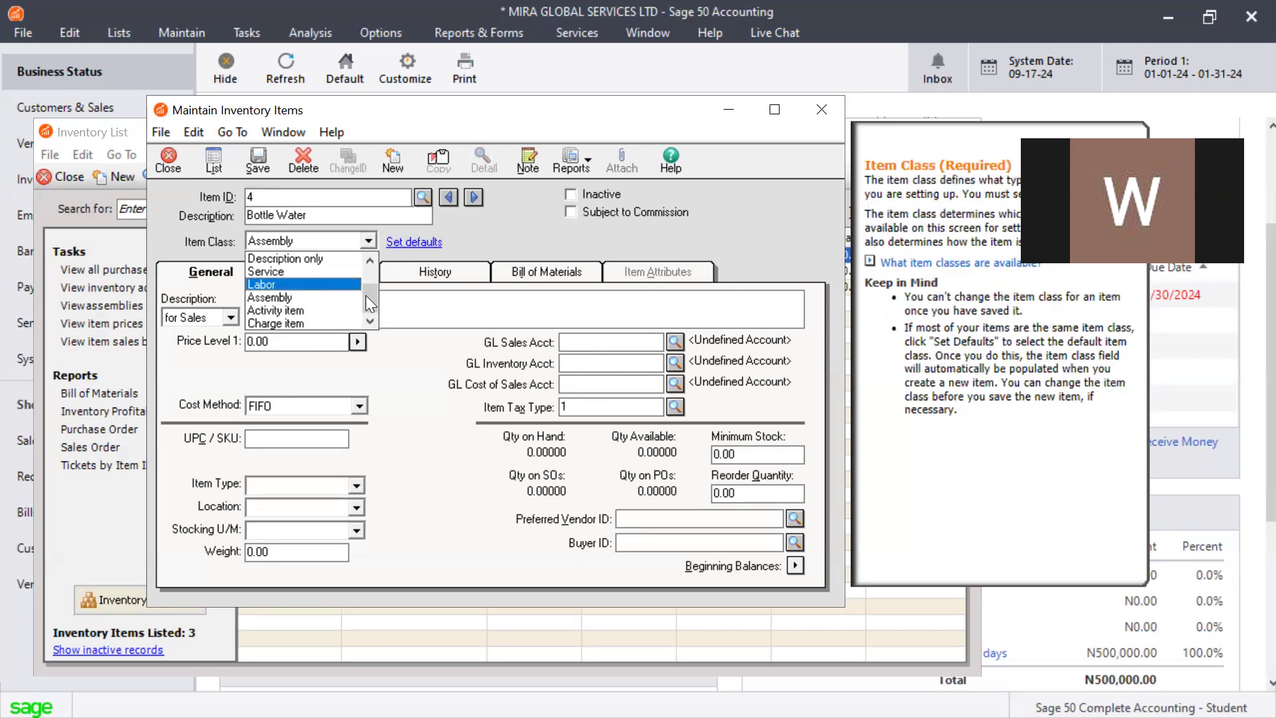
click(302, 296)
Try to create a new component item from the assembly's bill of materials, saving the current record first
click(536, 272)
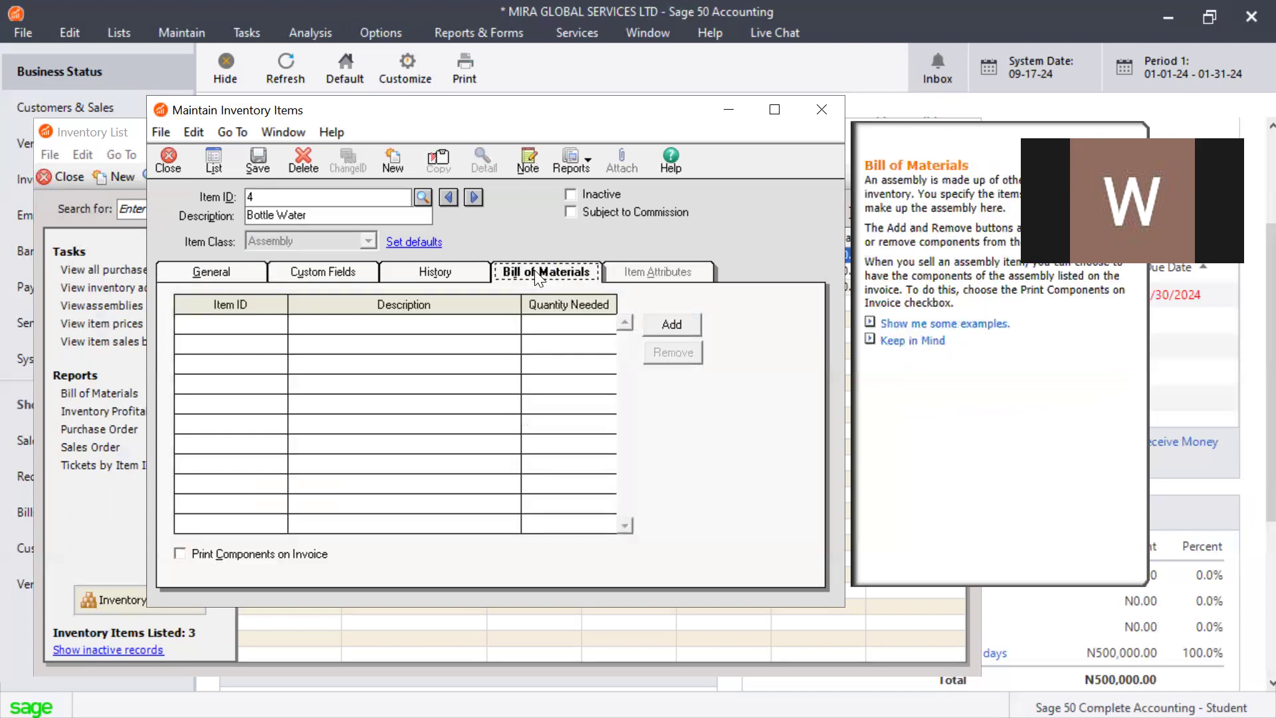
click(669, 327)
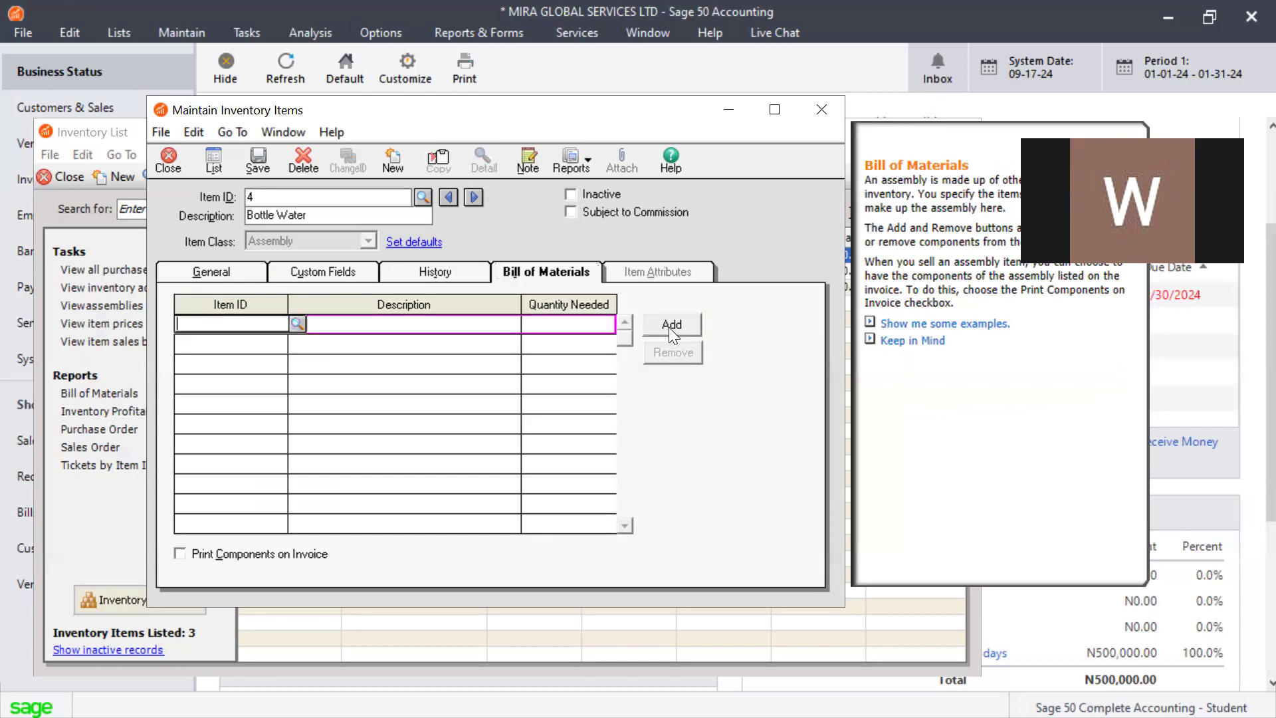
click(297, 323)
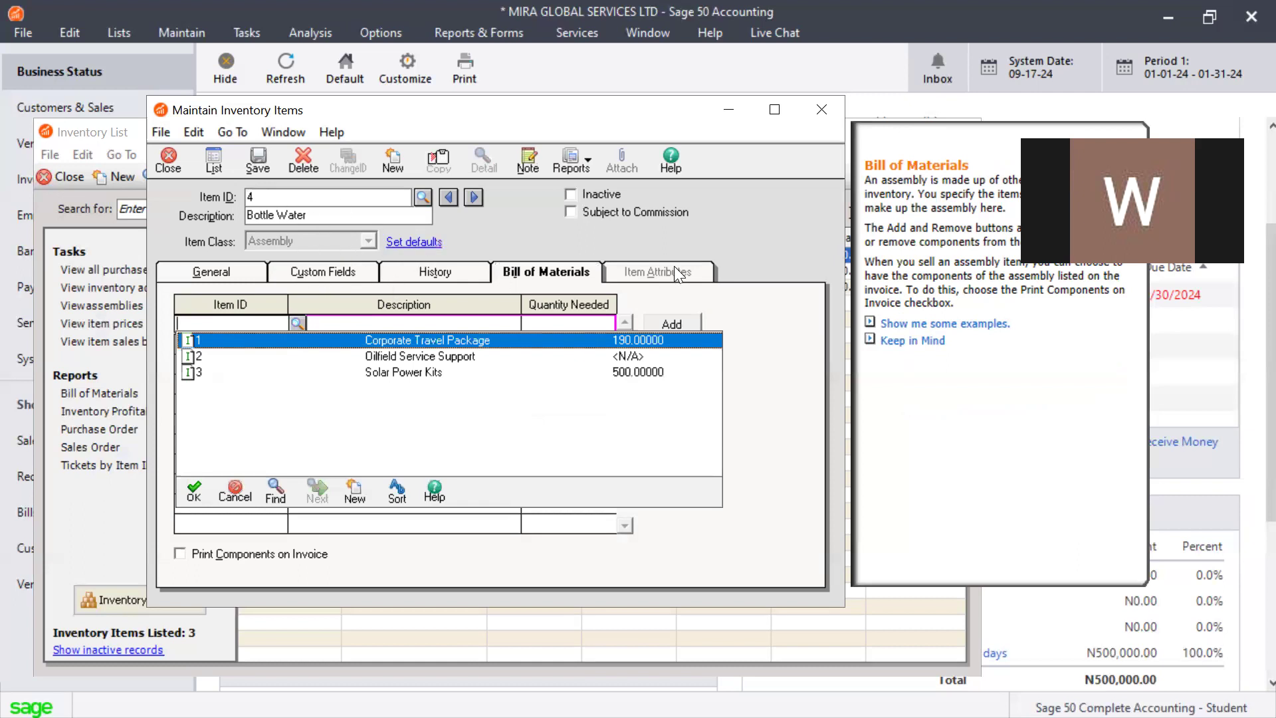
click(352, 490)
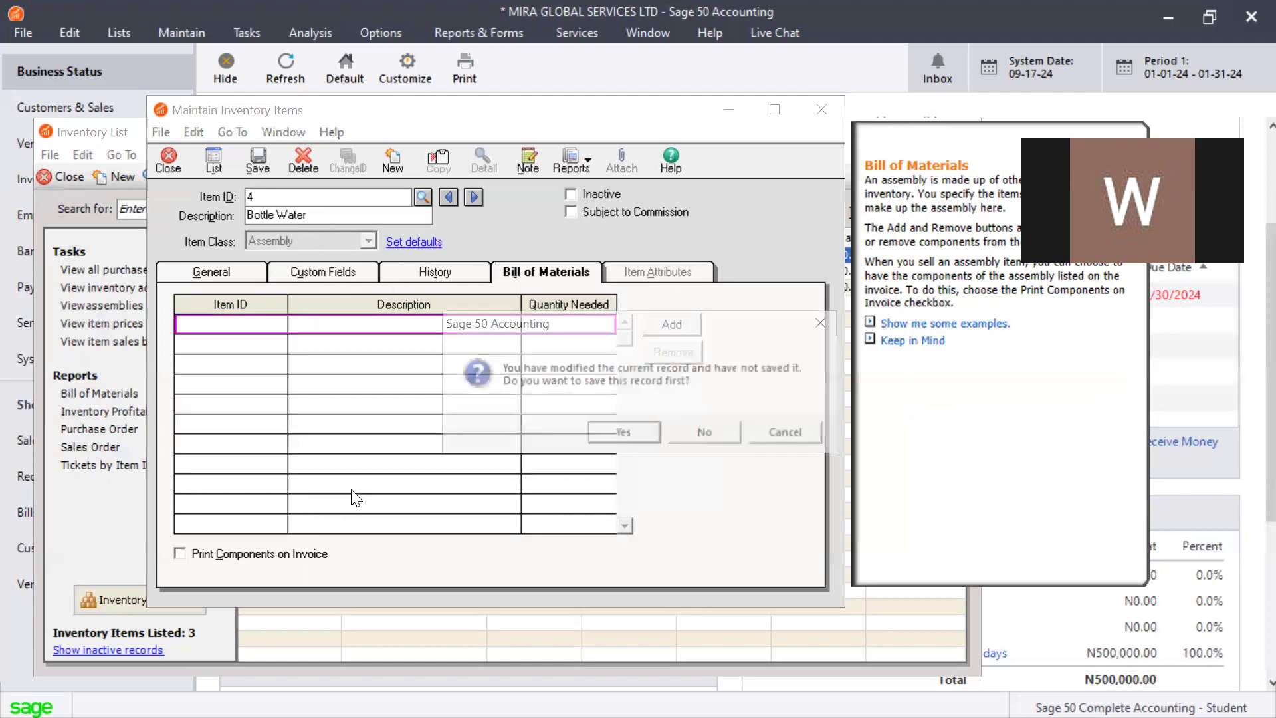
click(638, 433)
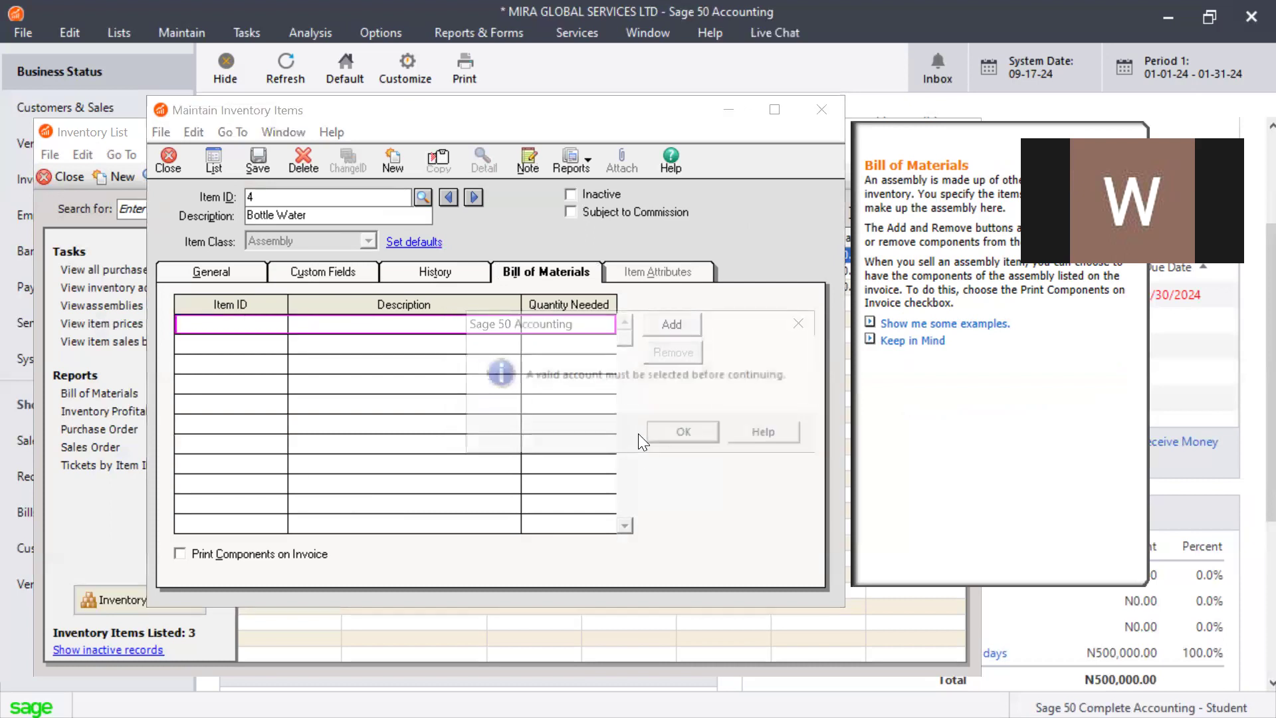
click(713, 429)
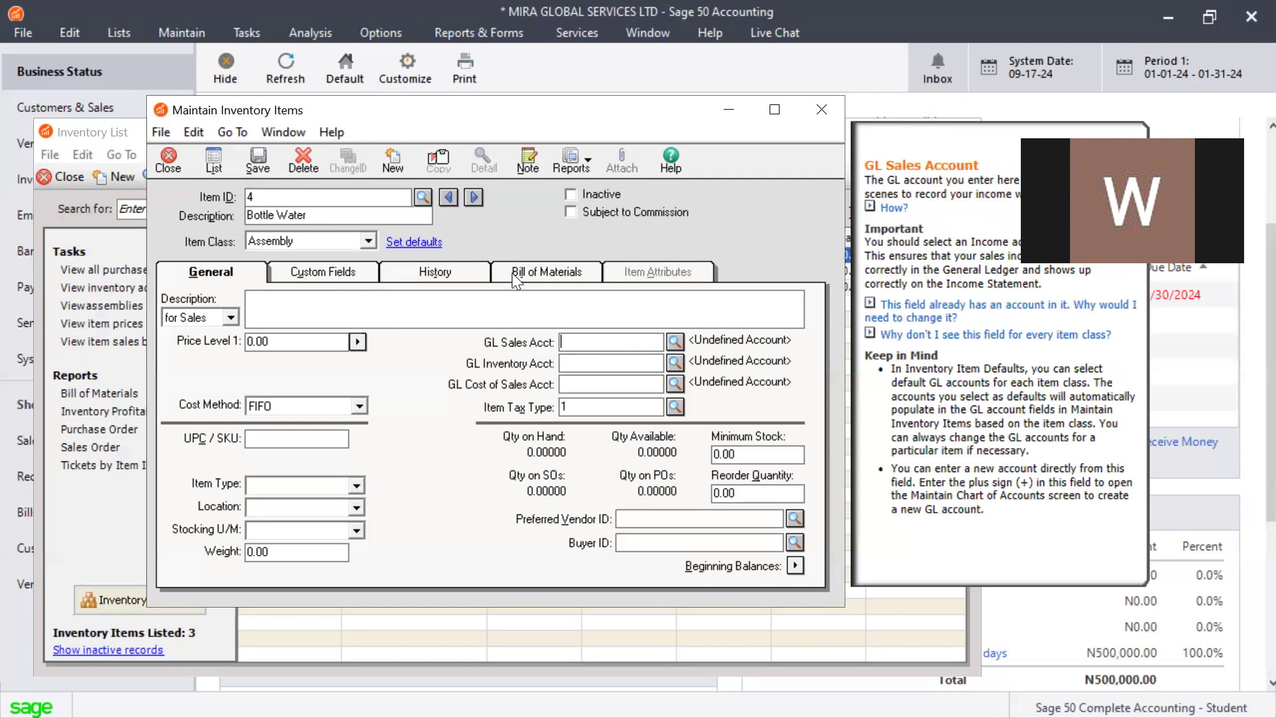
Set the assembly item's GL sales account to 4007, Sales - Oilfield Services
click(674, 342)
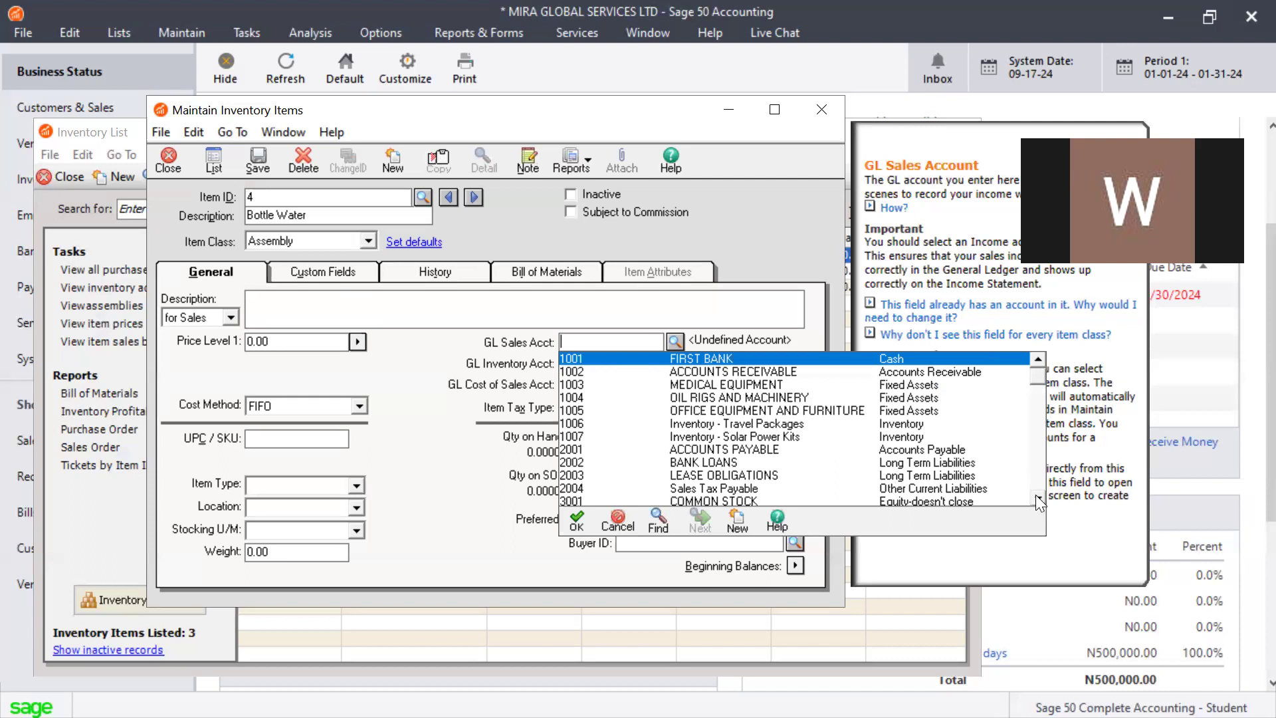
scroll(1037, 498, down, 3)
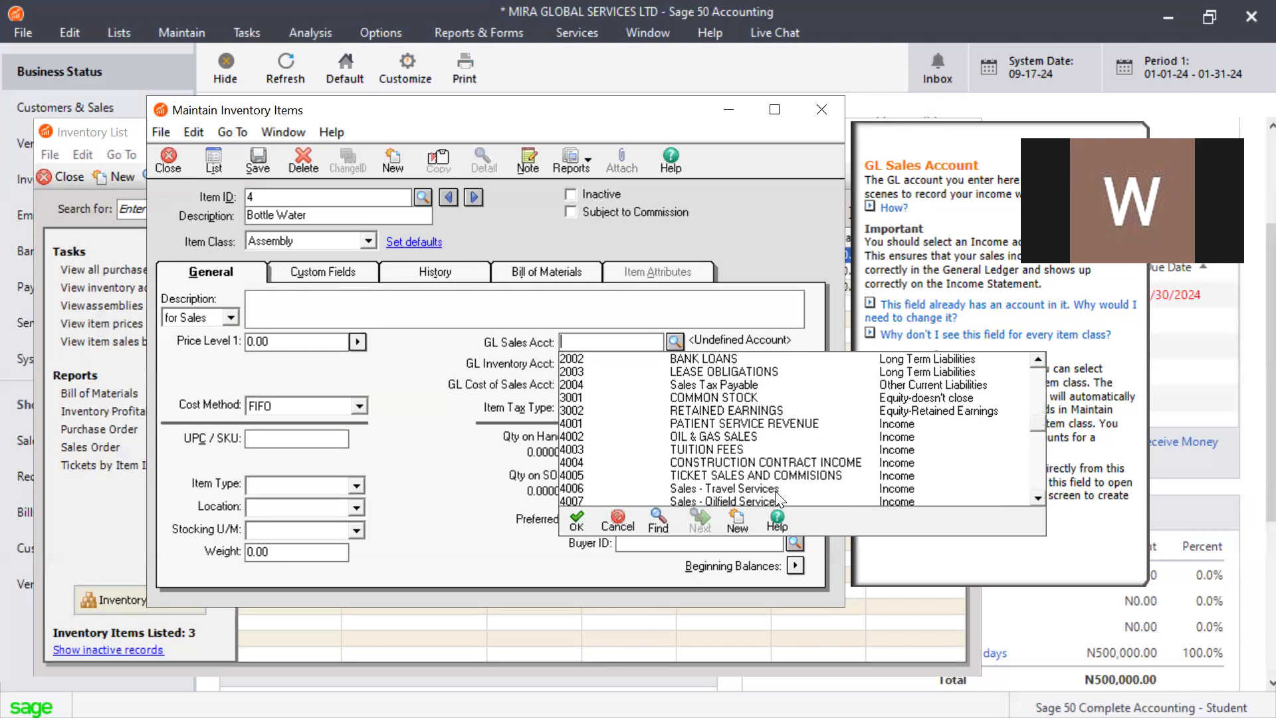
scroll(1035, 494, down, 2)
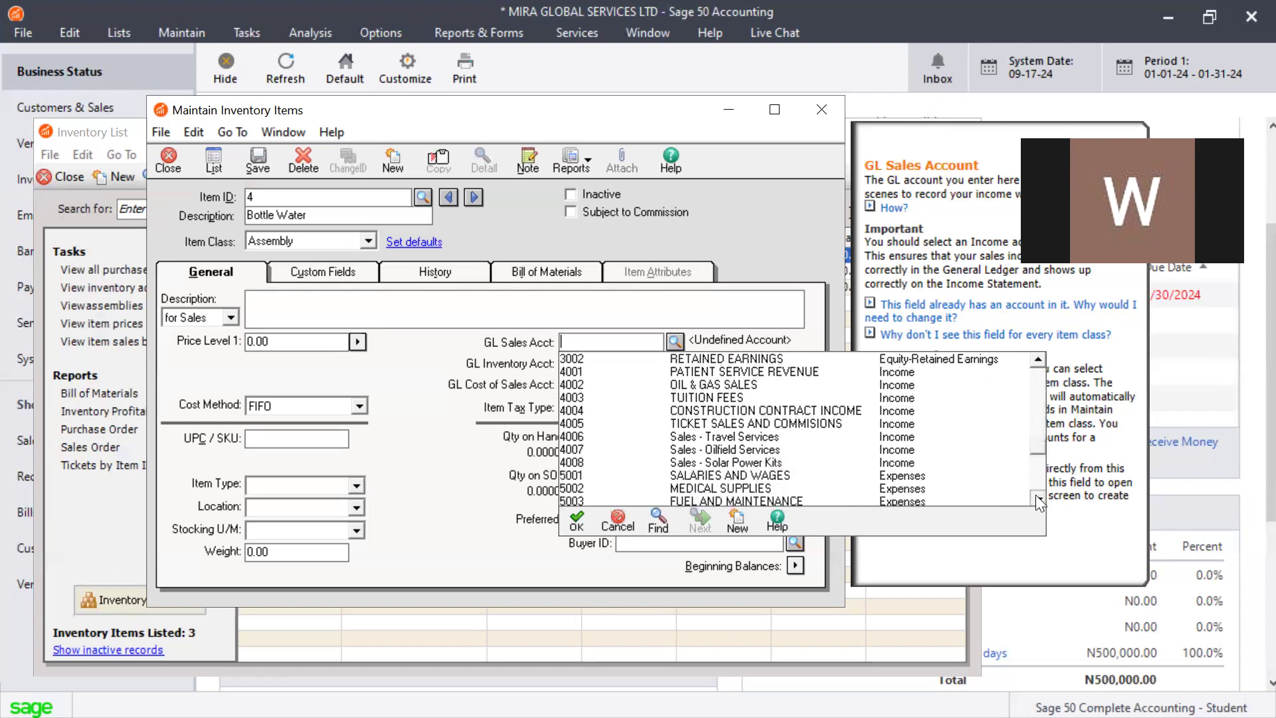
double_click(715, 454)
Replace the description of item 4 with Engine Oil
drag(304, 213, 193, 203)
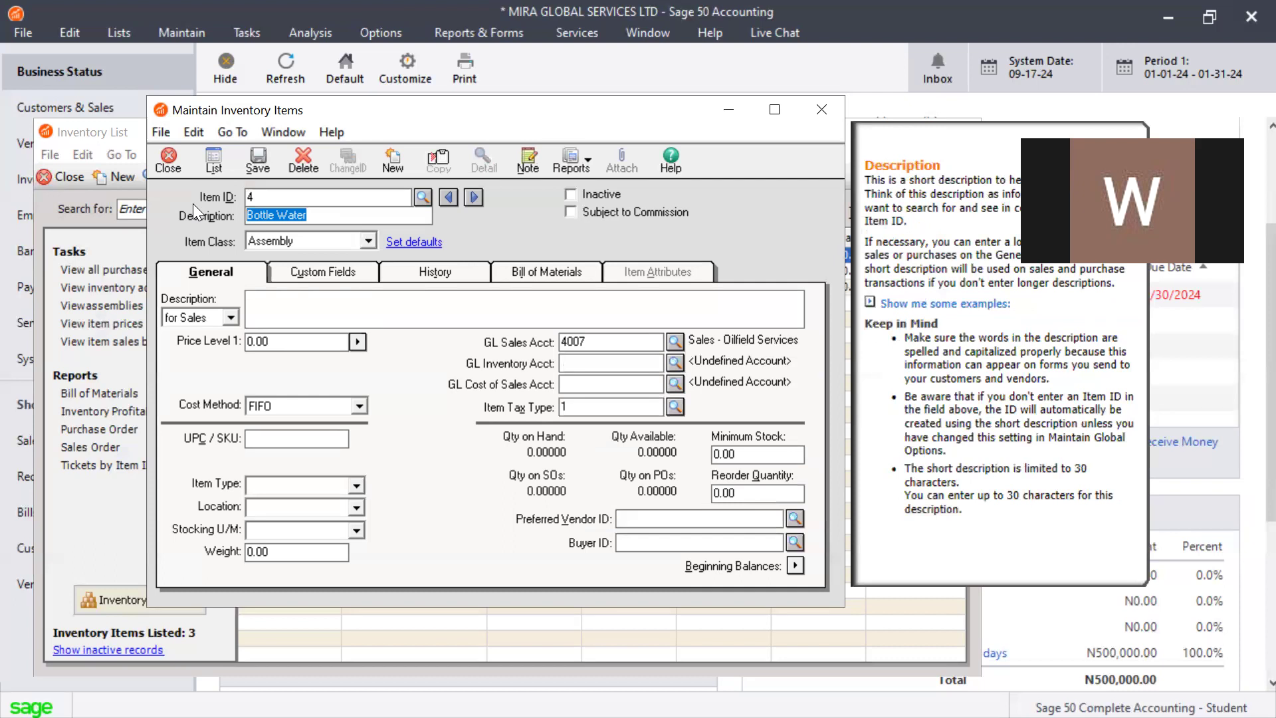
text(Oil)
key(Left)
key(Left)
key(Left)
text(Engine)
Reselect 4007, Sales - Oilfield Services, as the Engine Oil item's GL sales account
click(675, 342)
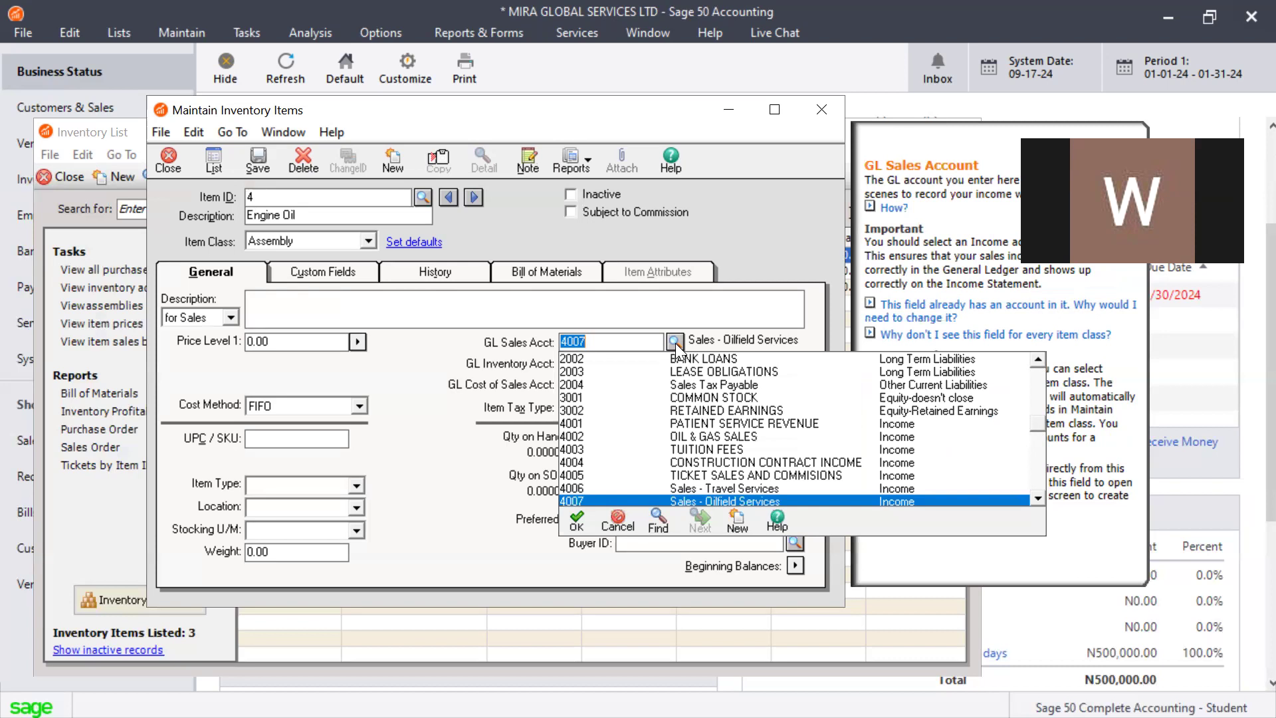
double_click(930, 500)
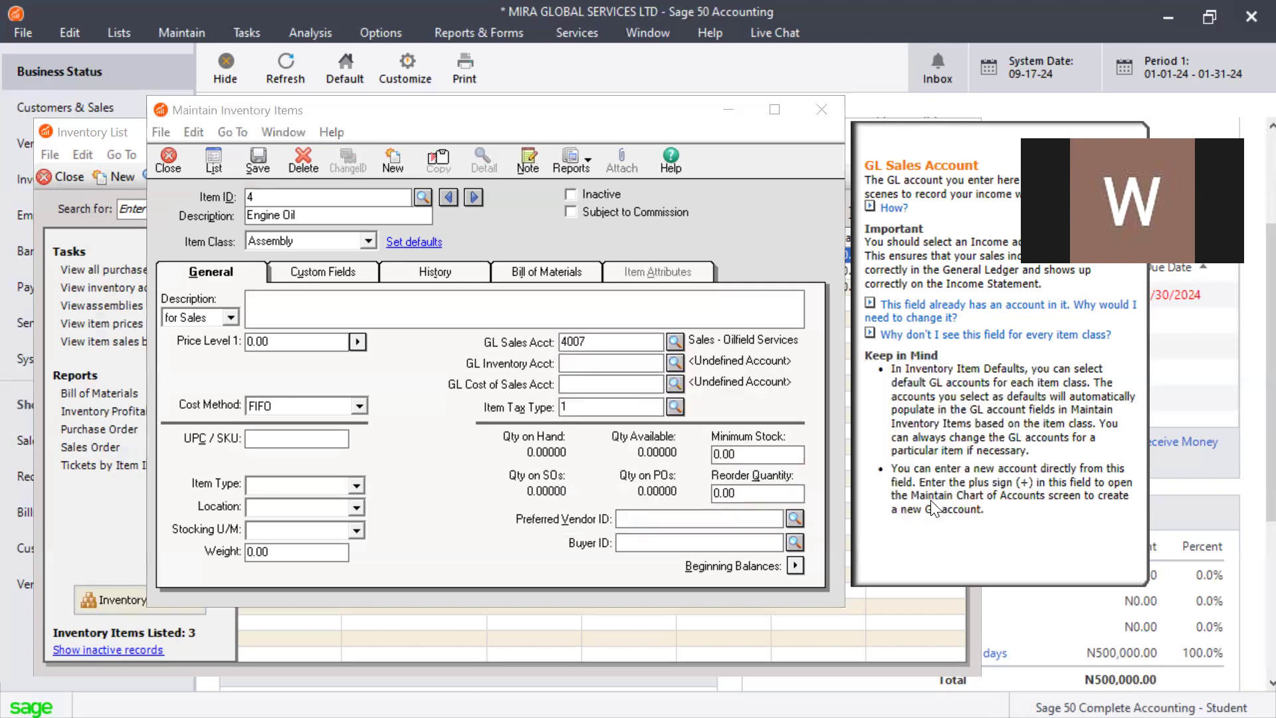
Start a new general ledger account from the GL inventory account lookup and check which account IDs are already used
click(675, 362)
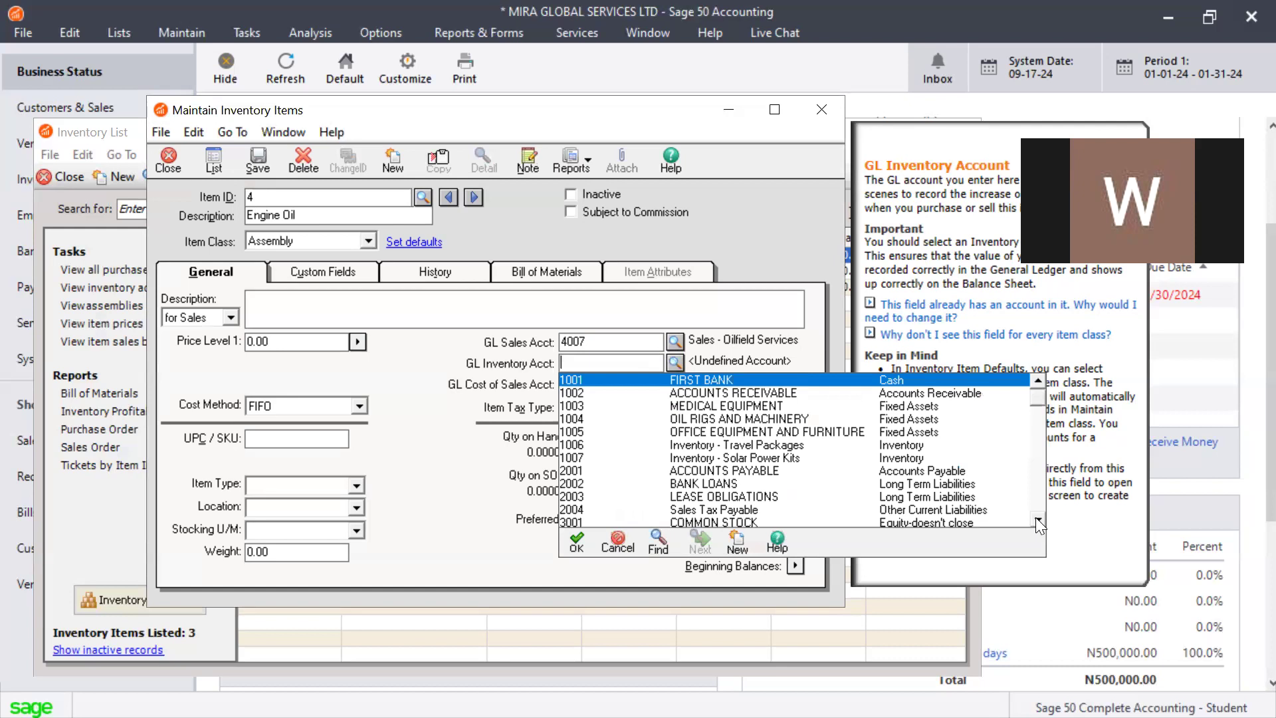
scroll(1035, 516, down, 5)
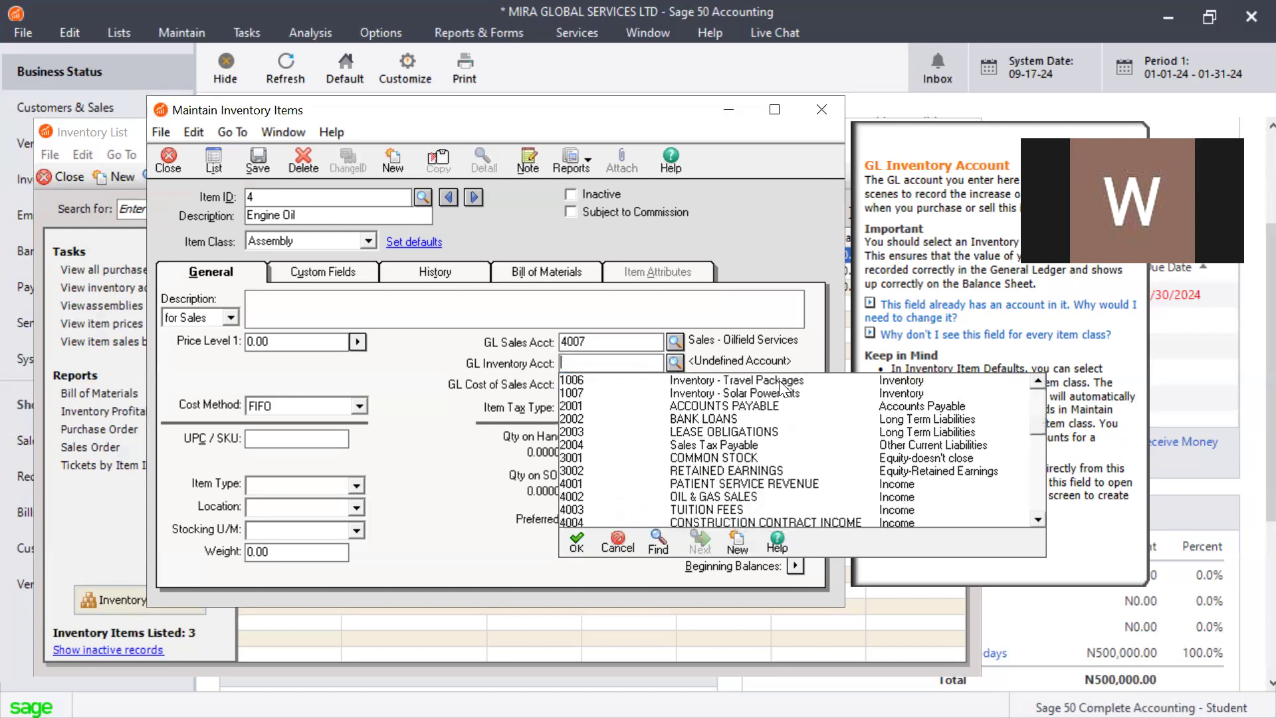
click(1037, 382)
click(1037, 382)
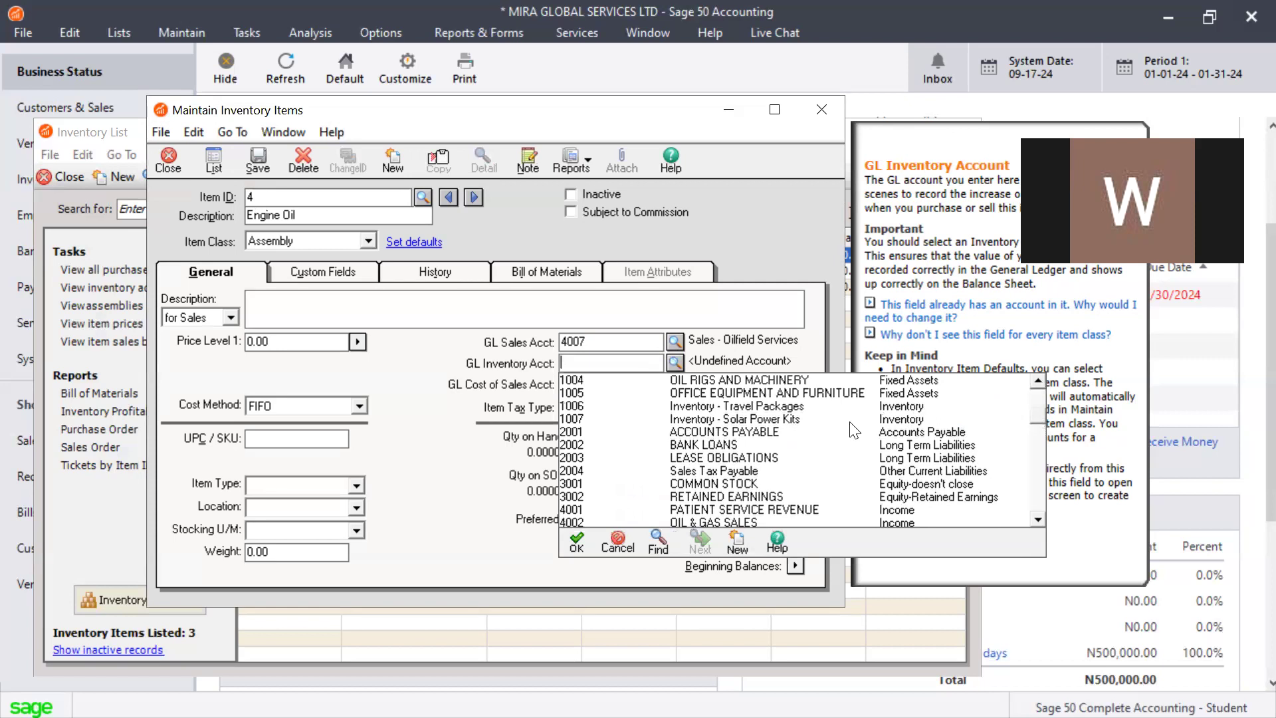
click(724, 546)
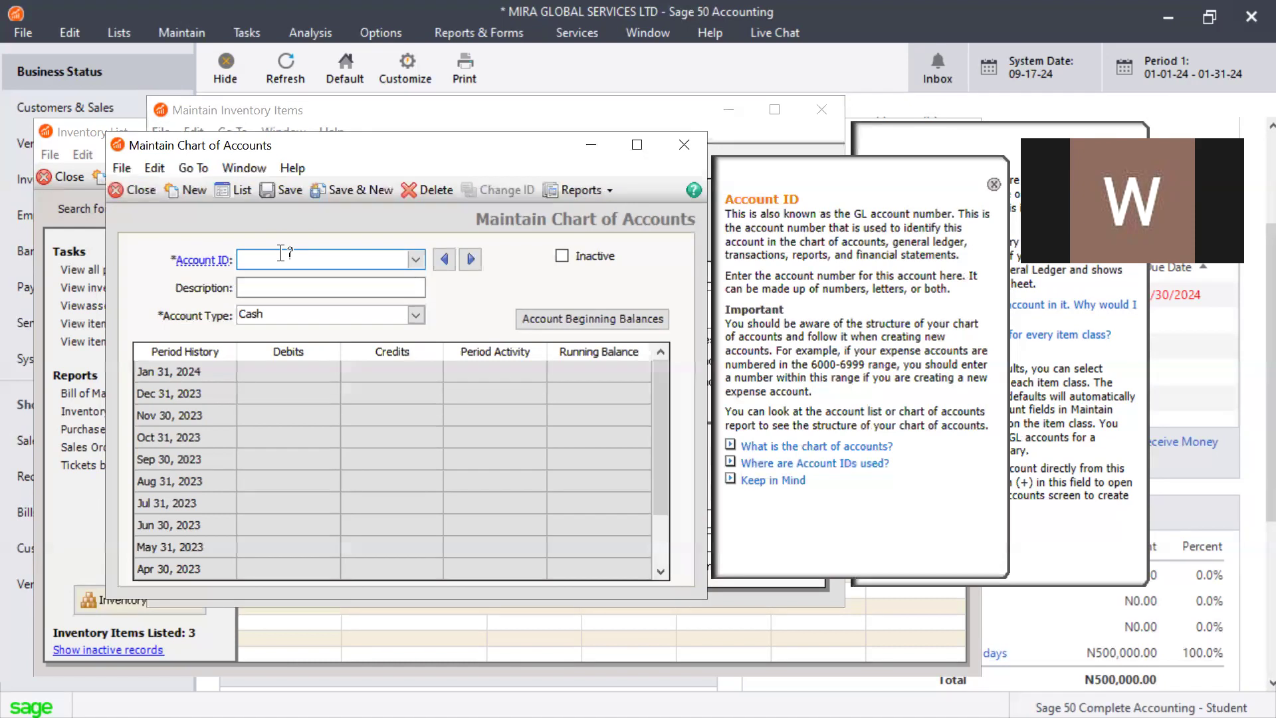
click(235, 191)
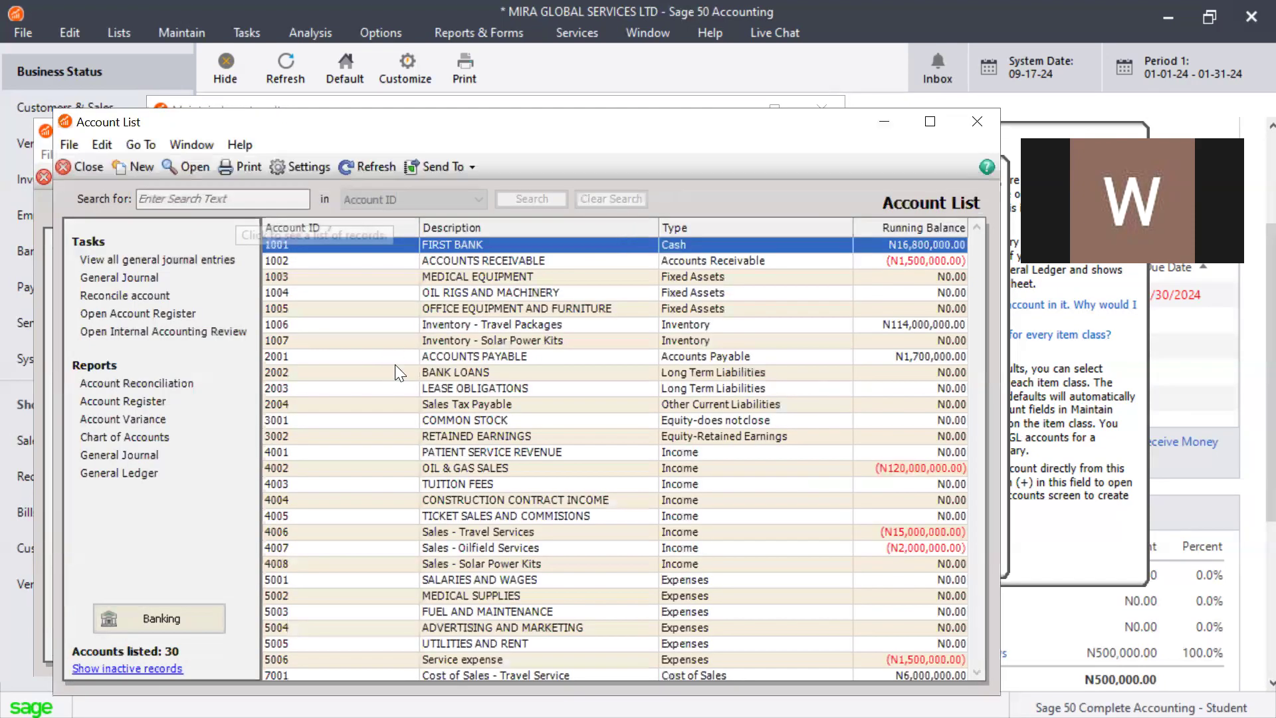
click(488, 338)
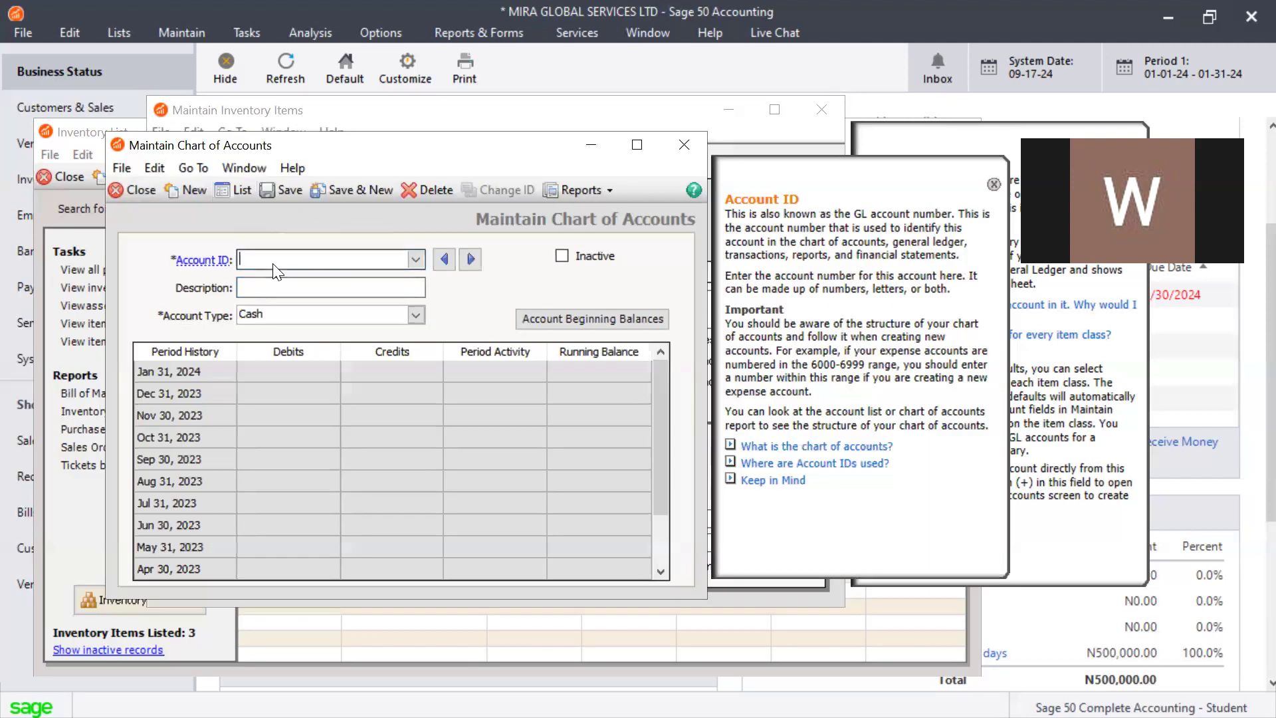
Create and save account 1008 with the description Inventory - Engine Oil and the account type Inventory
text(1008)
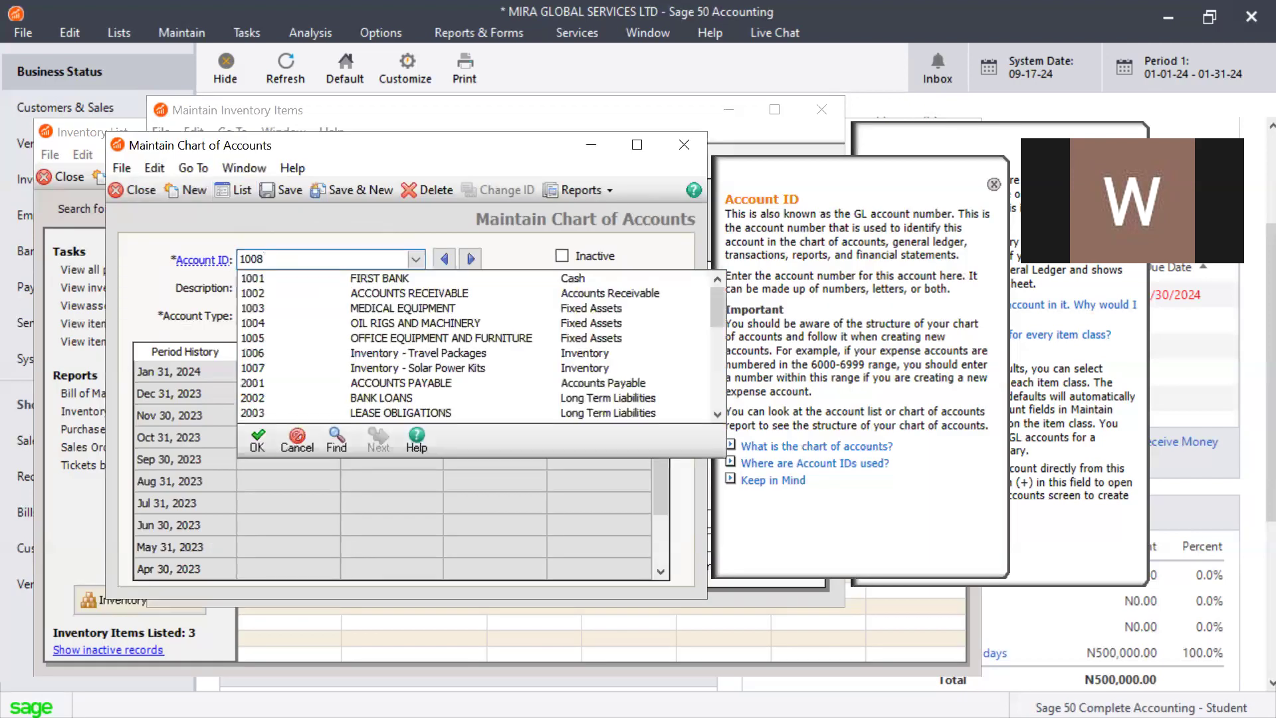
key(Tab)
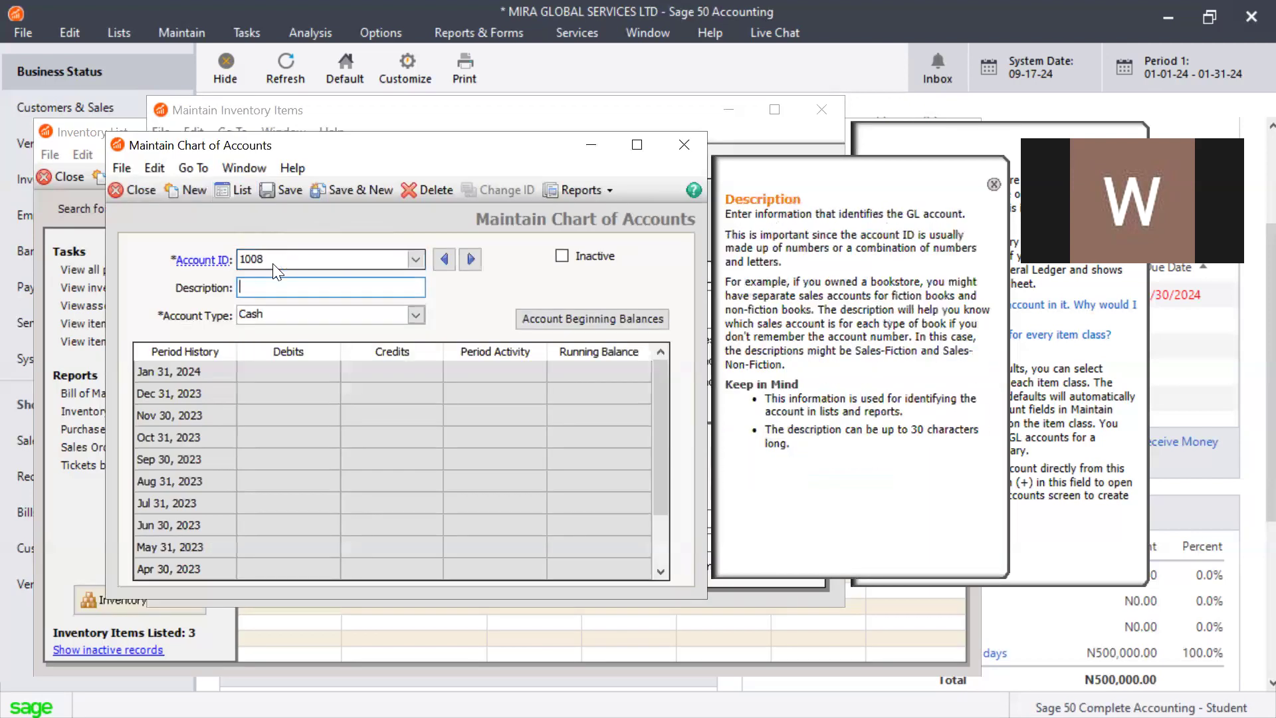
text(Inventory - Engine Oil)
click(287, 312)
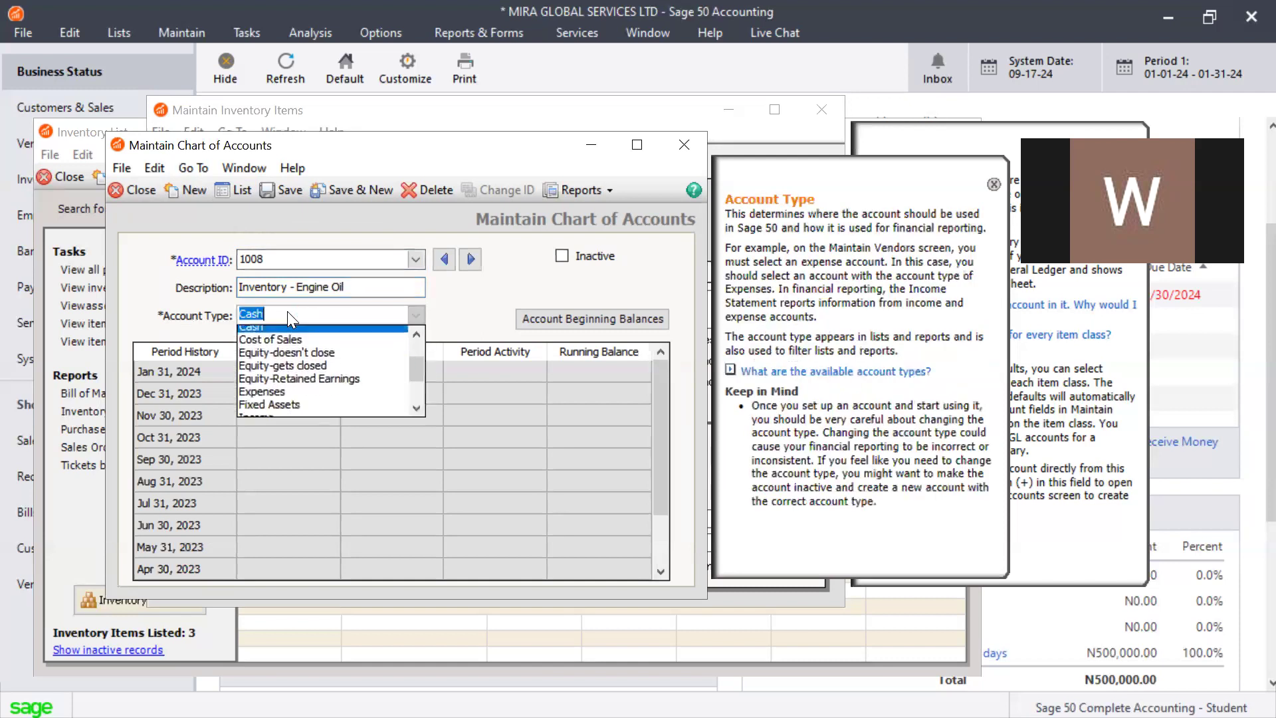
key(i)
key(i)
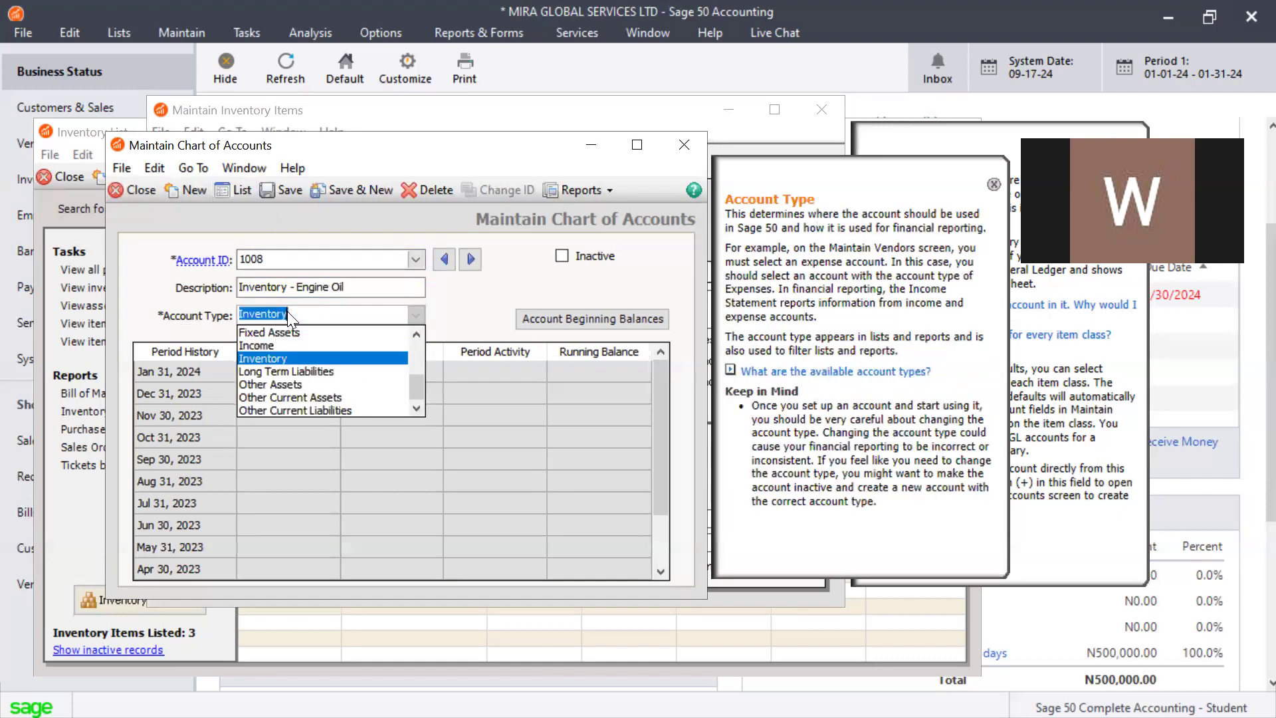
key(Tab)
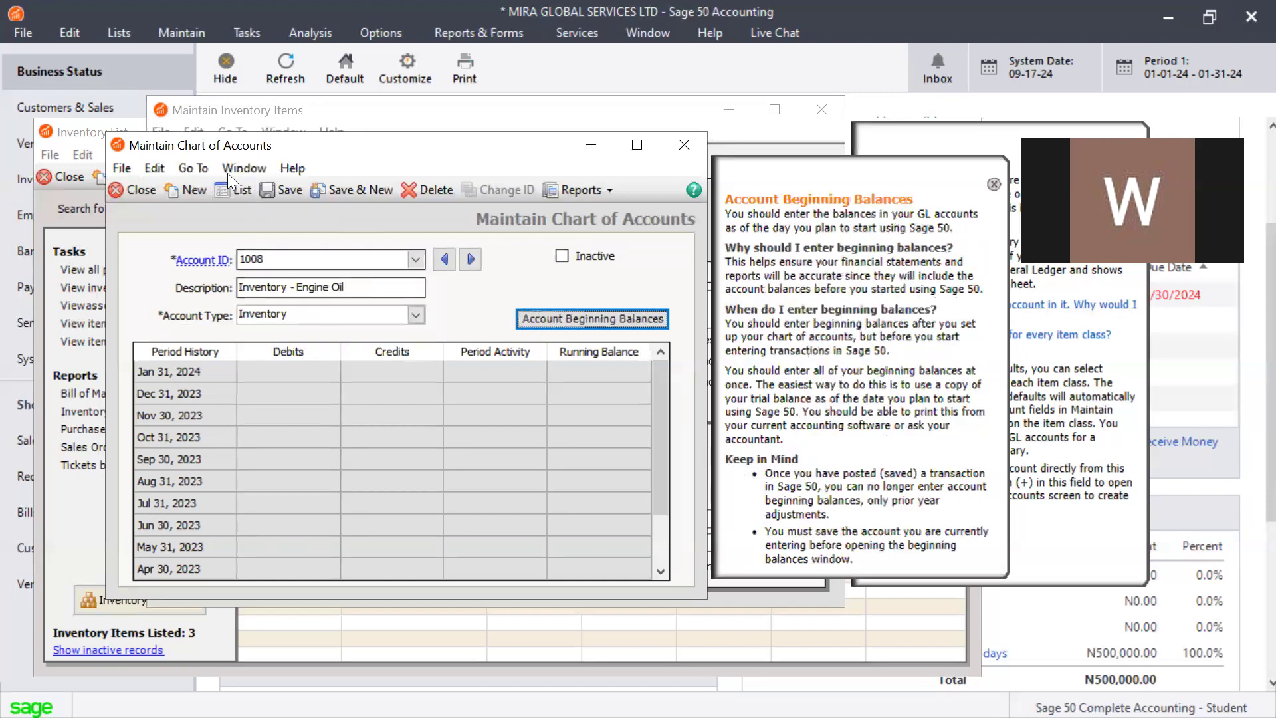
click(273, 189)
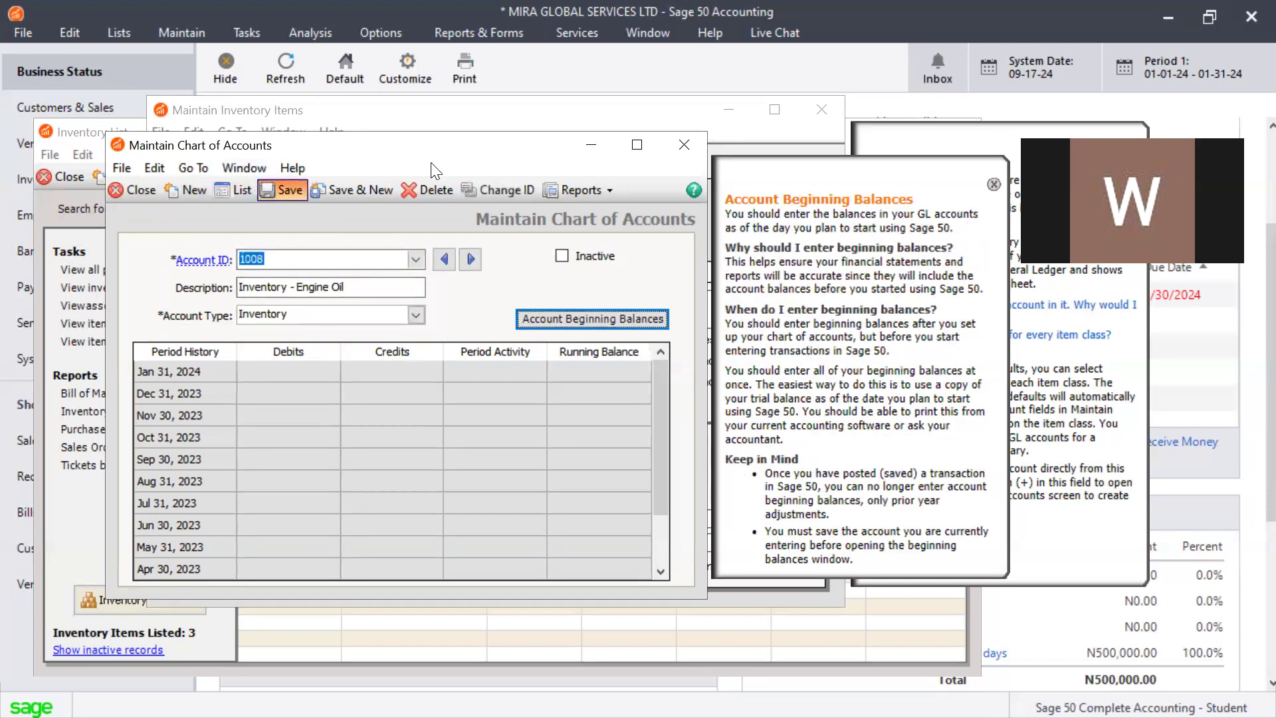
Check the account list for the Inventory - Engine Oil account
click(237, 190)
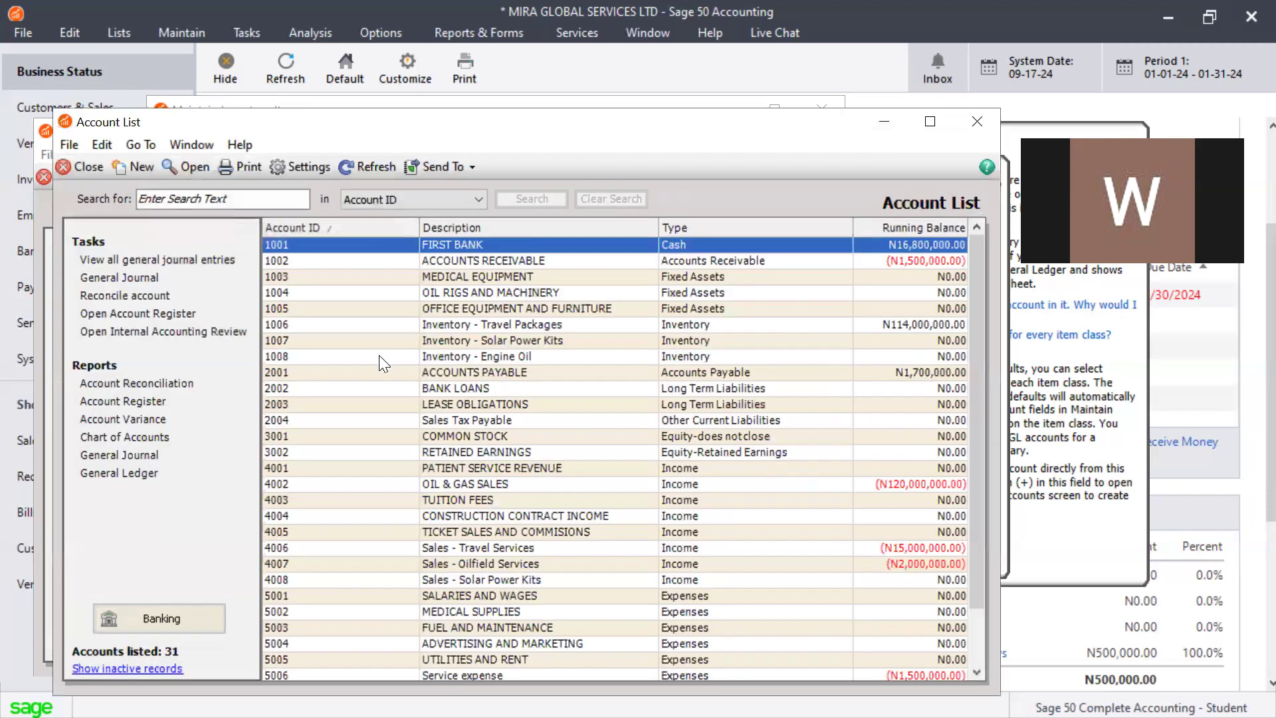
click(379, 355)
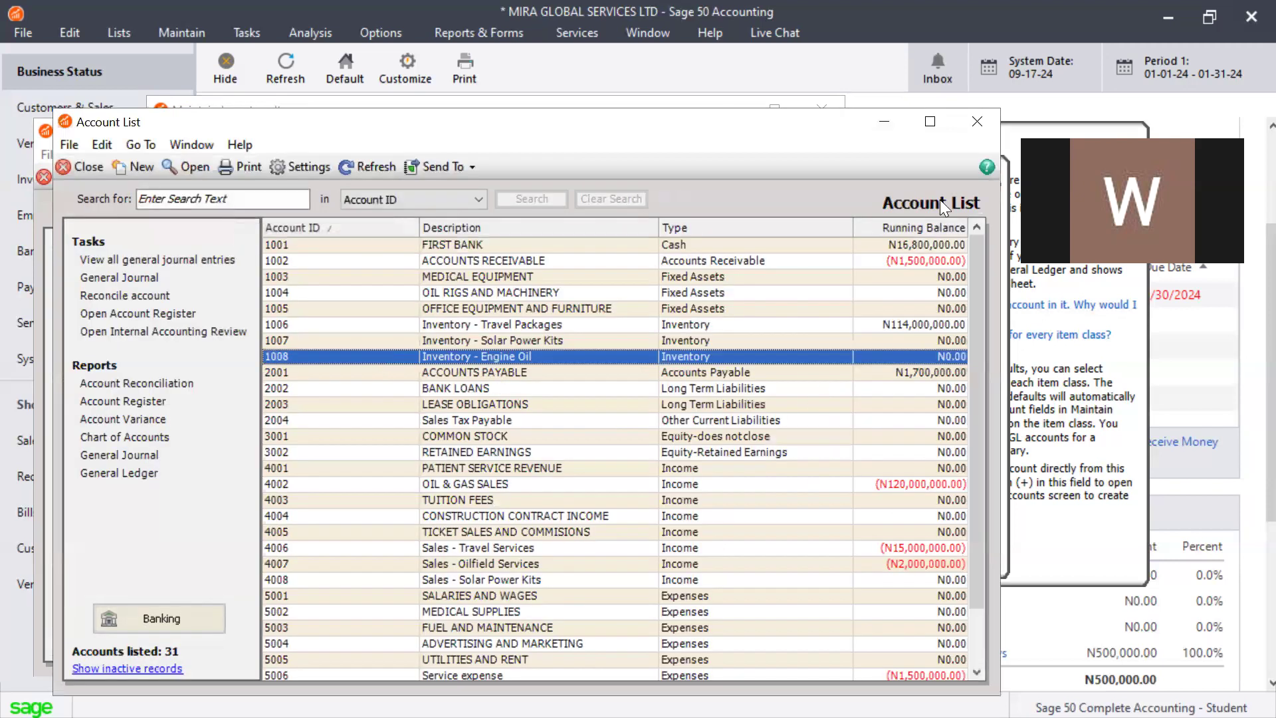
click(965, 117)
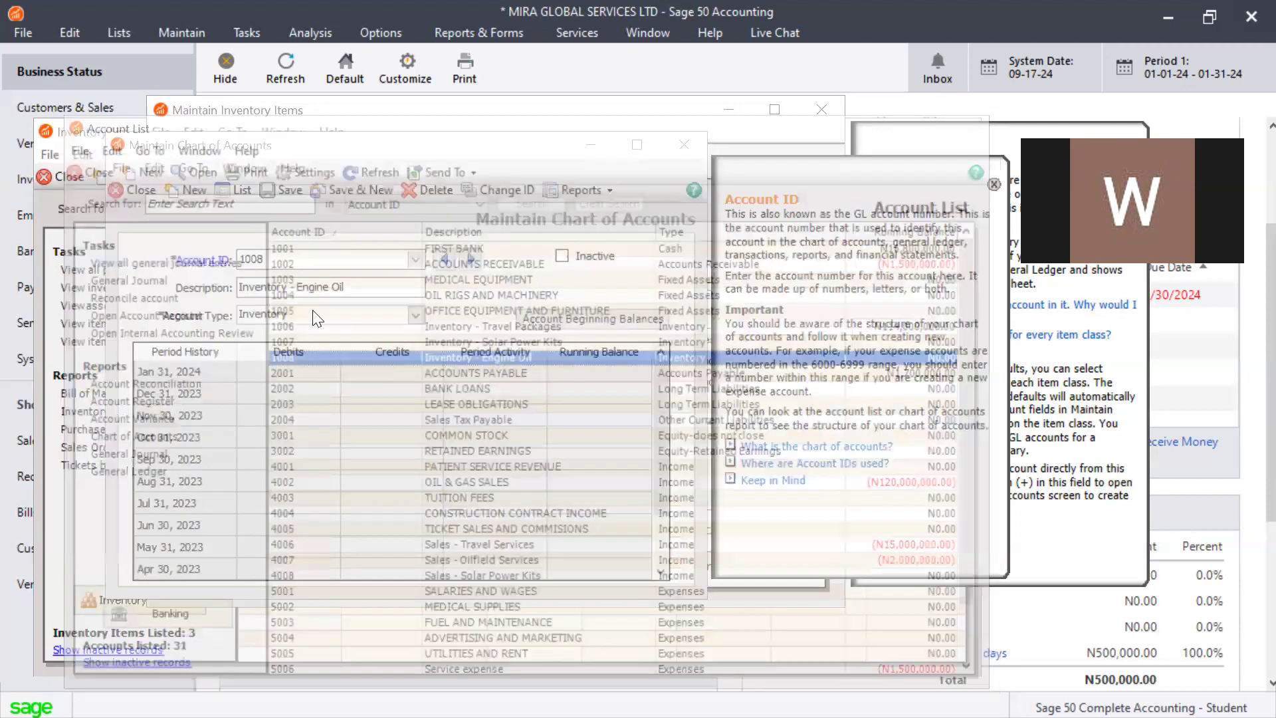
Return to the Engine Oil item and set its GL inventory account to 1008, Inventory - Engine Oil
click(673, 144)
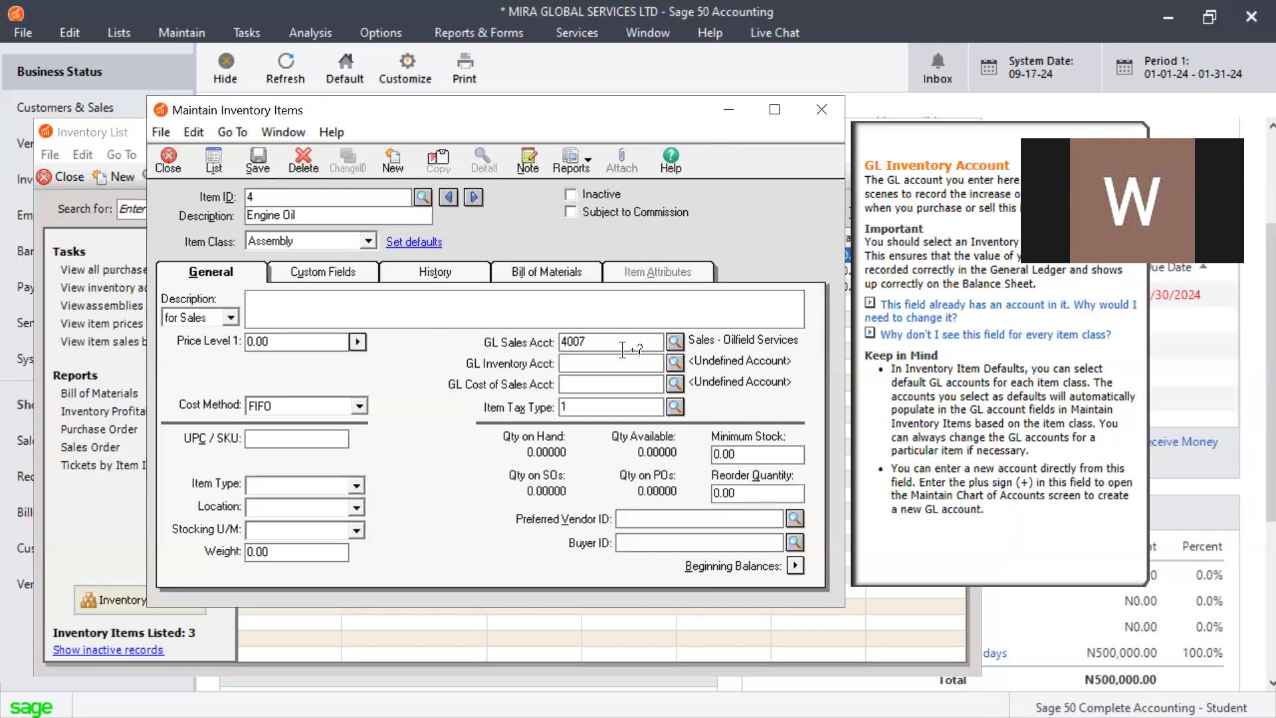
click(674, 363)
double_click(739, 472)
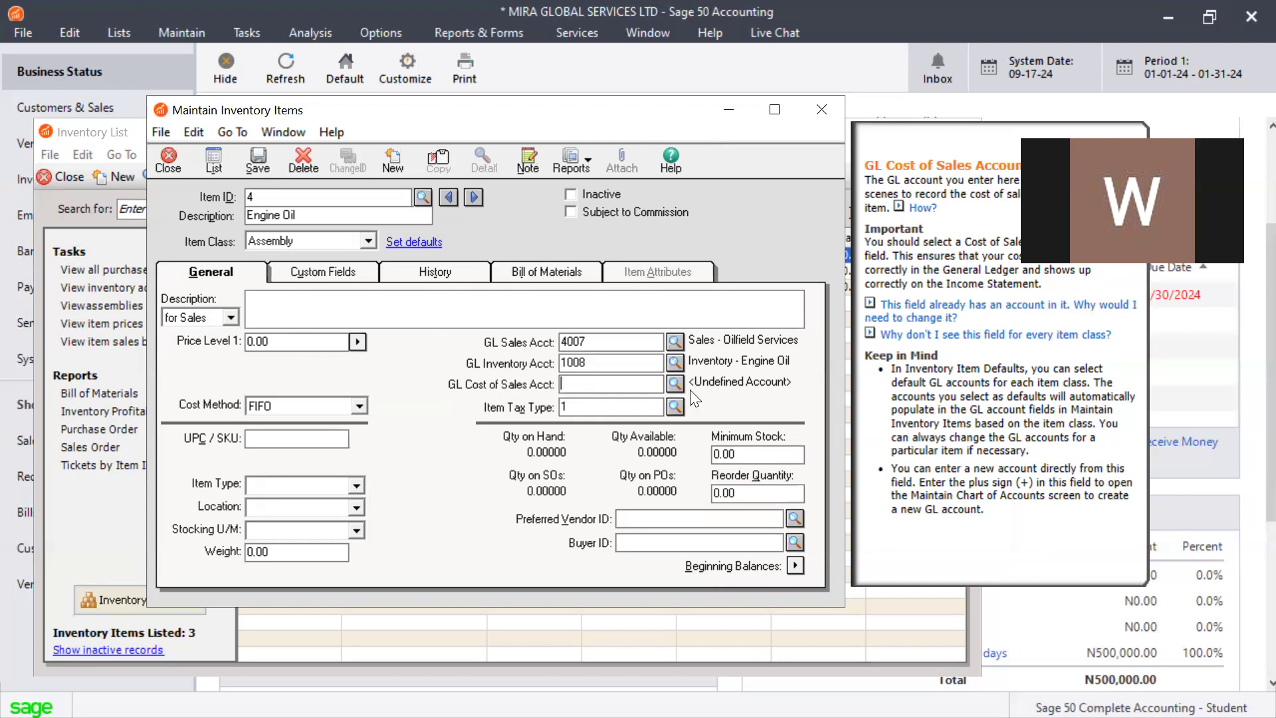
Start another new account from the GL cost of sales lookup and check the existing cost of sales account IDs
click(674, 384)
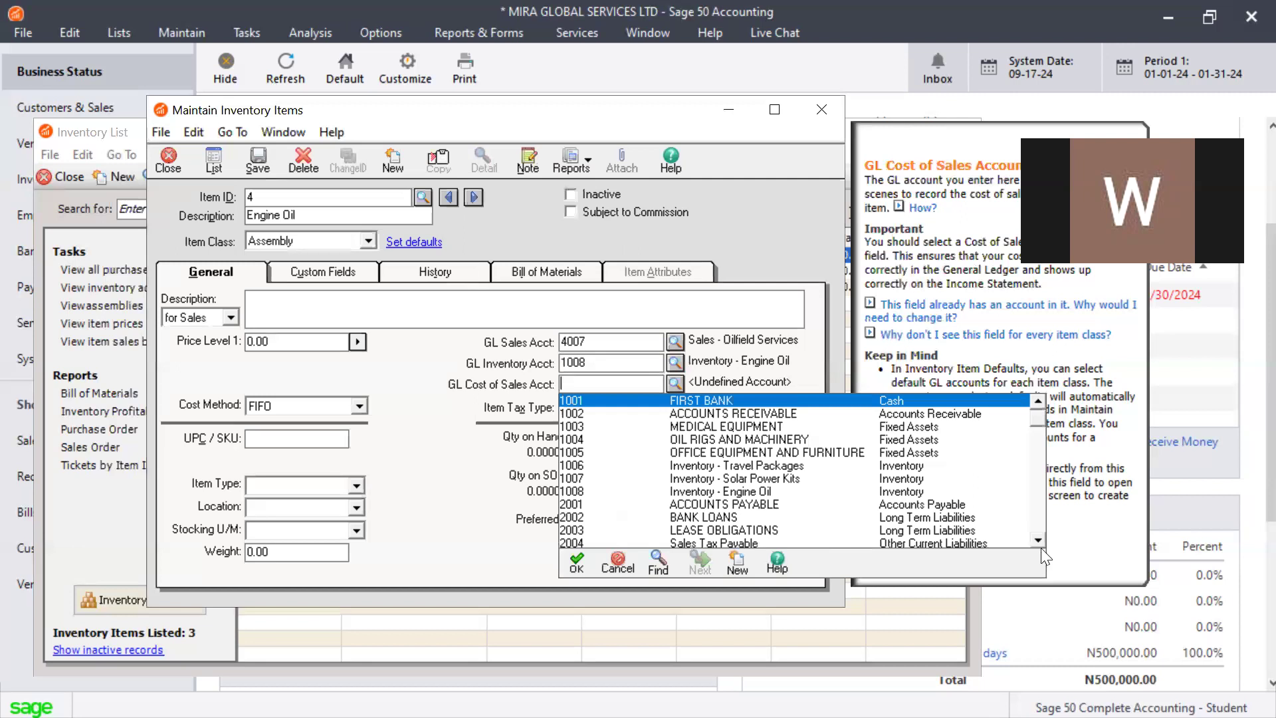
click(1039, 540)
drag(1039, 539, 1039, 540)
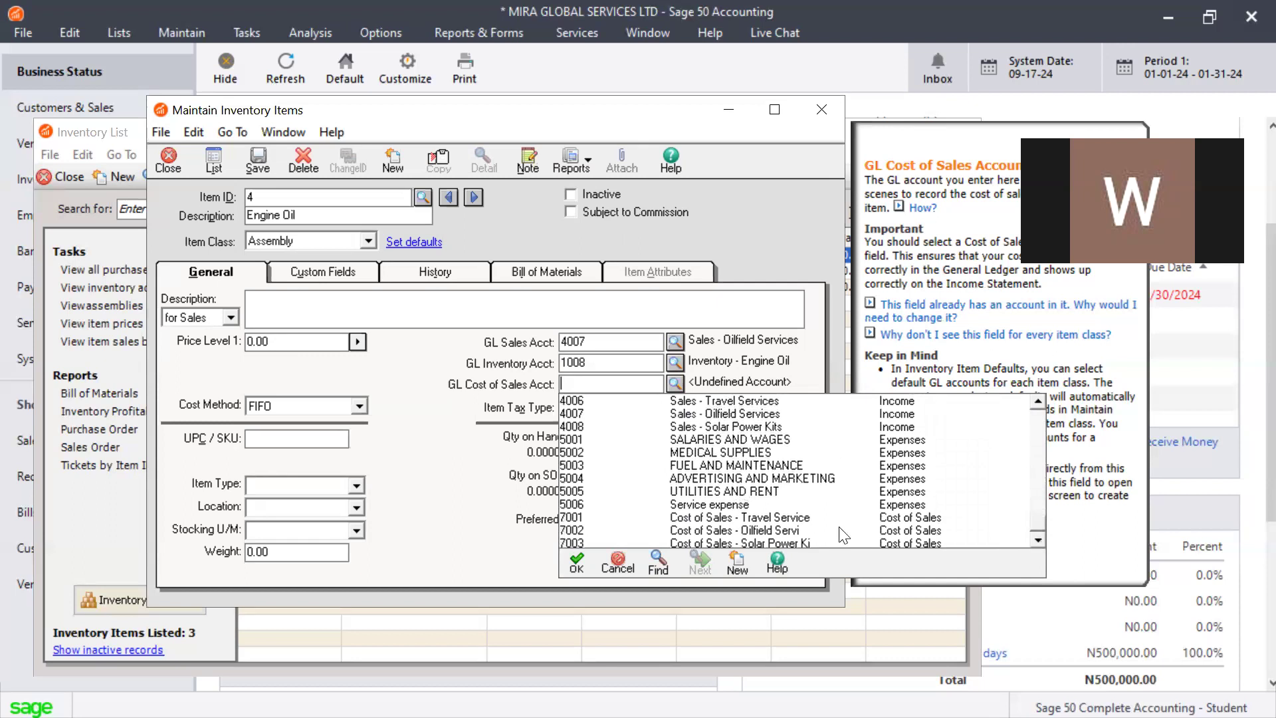
click(736, 561)
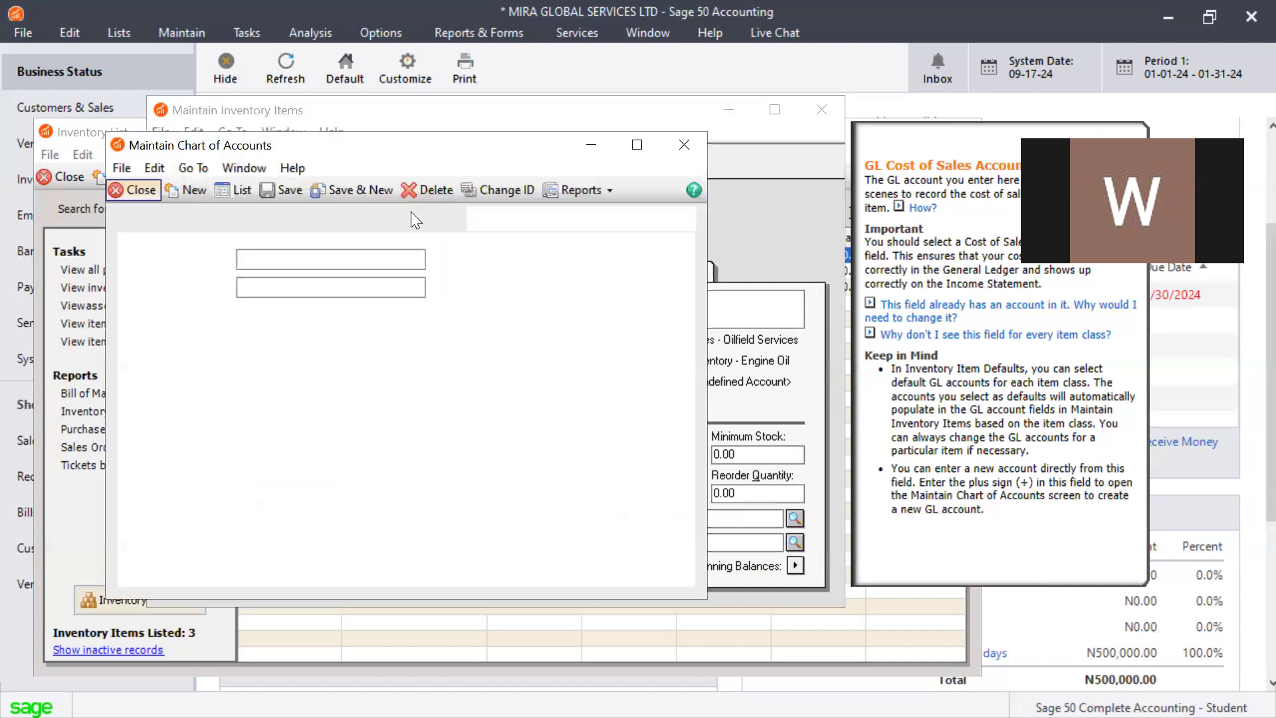
click(236, 190)
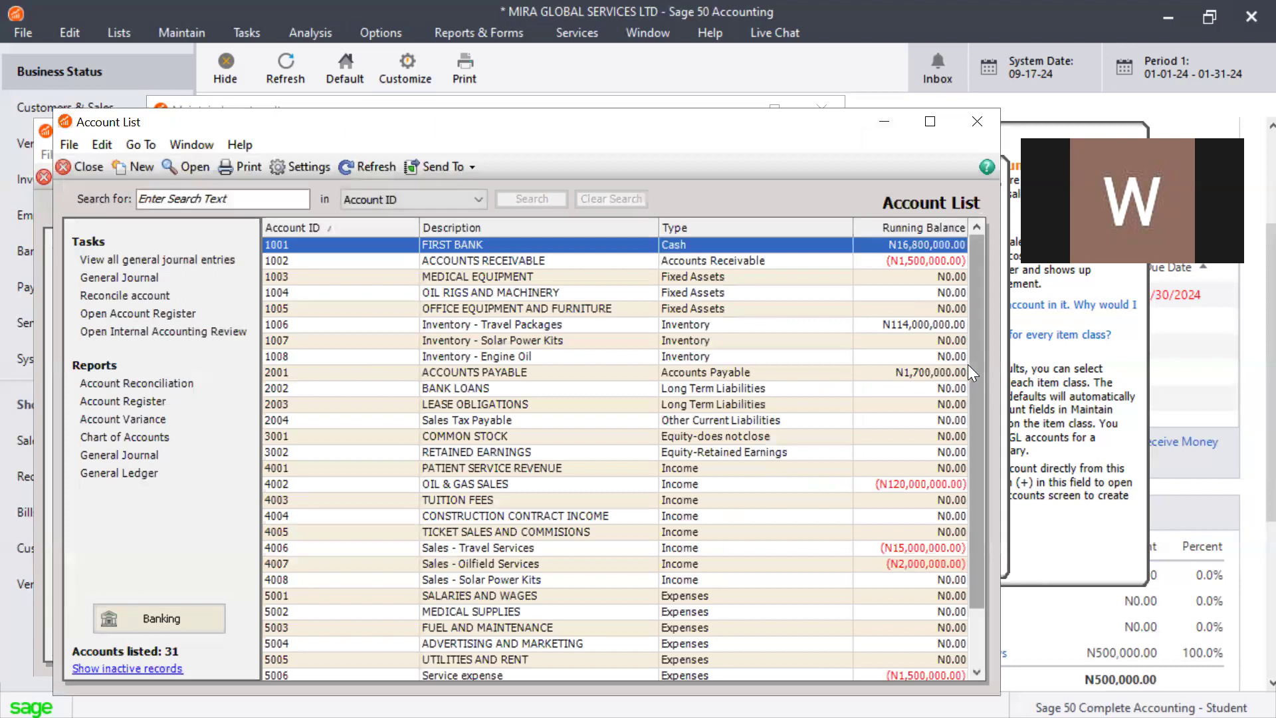
drag(974, 366, 997, 611)
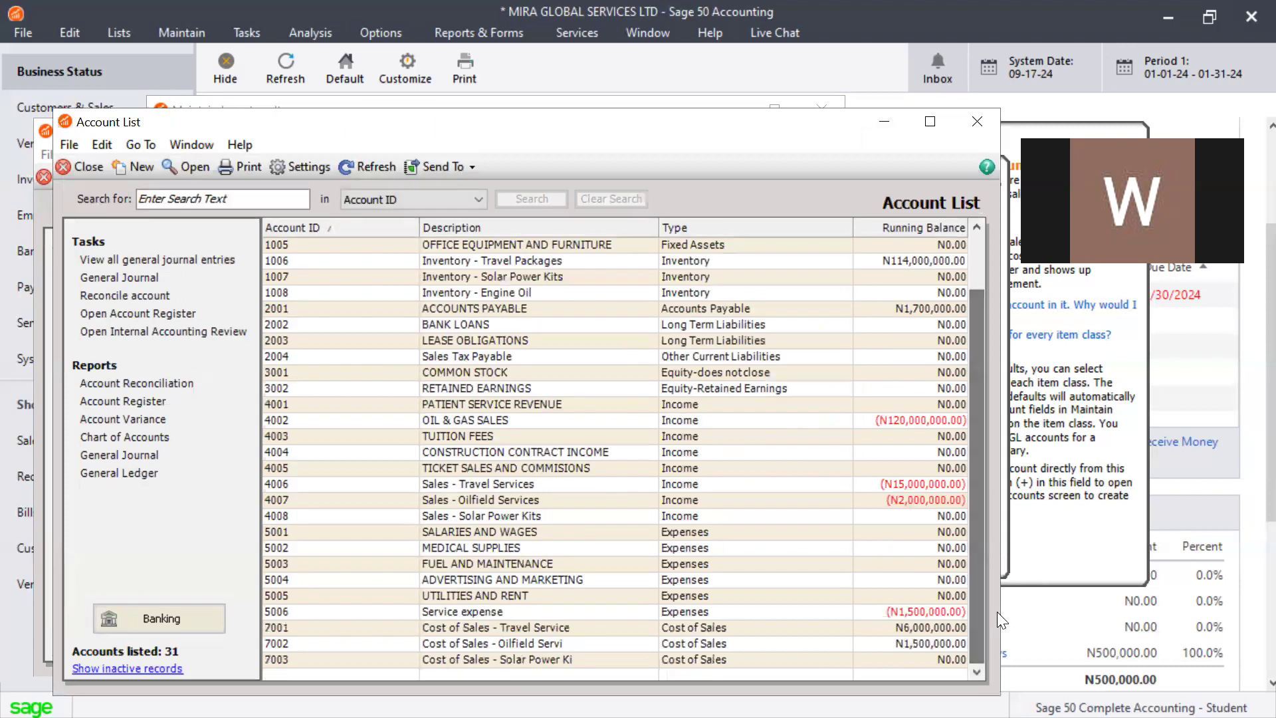
click(967, 125)
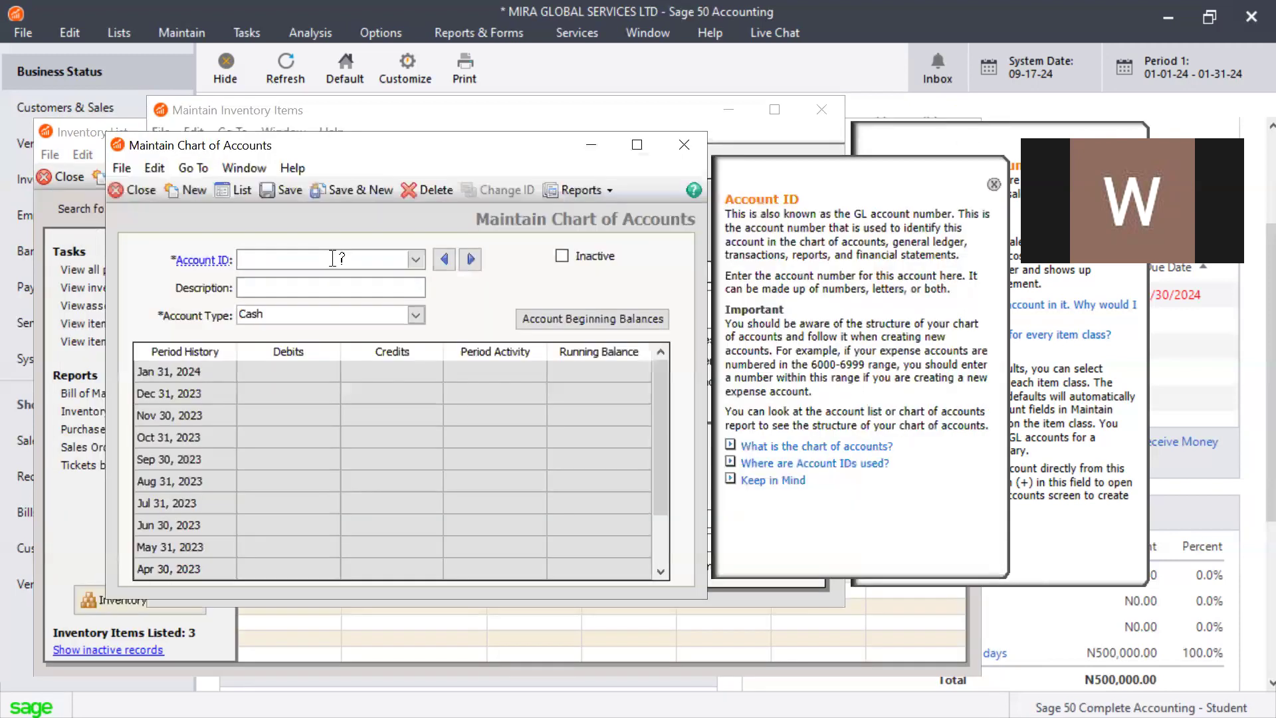
Enter 7004 as the new account's ID
click(332, 258)
text(700)
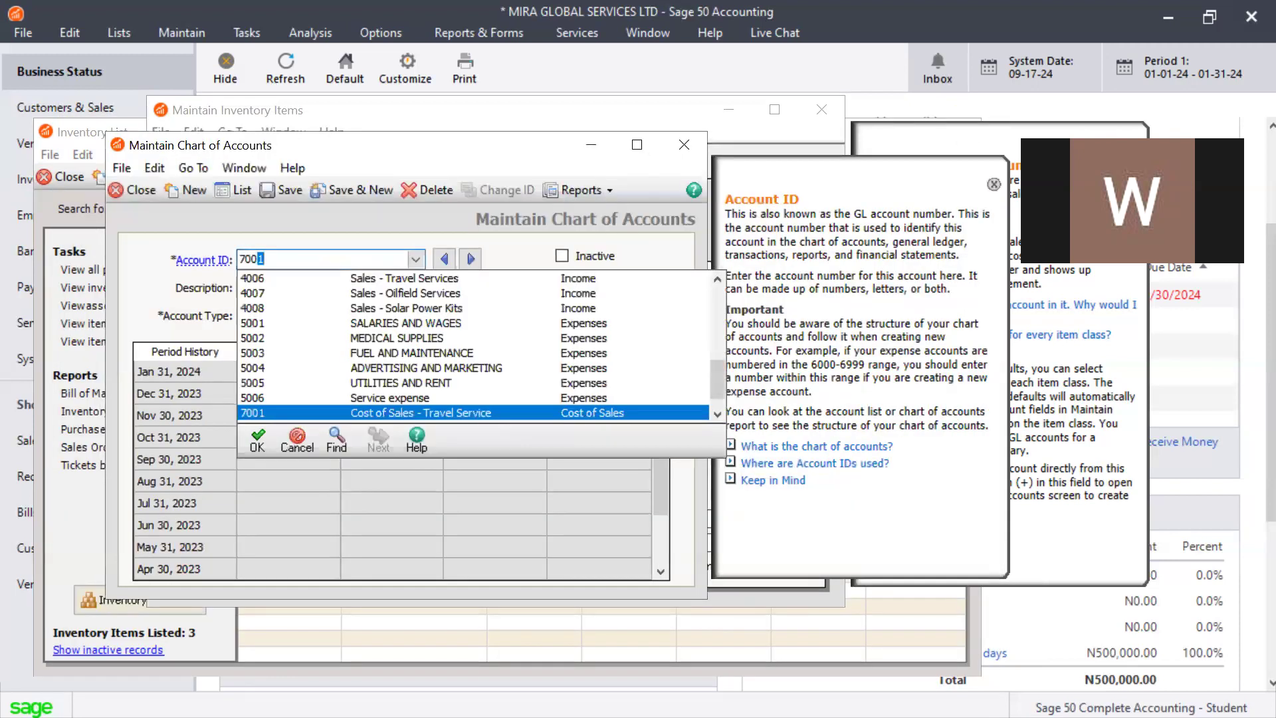
text(5)
key(BackSpace)
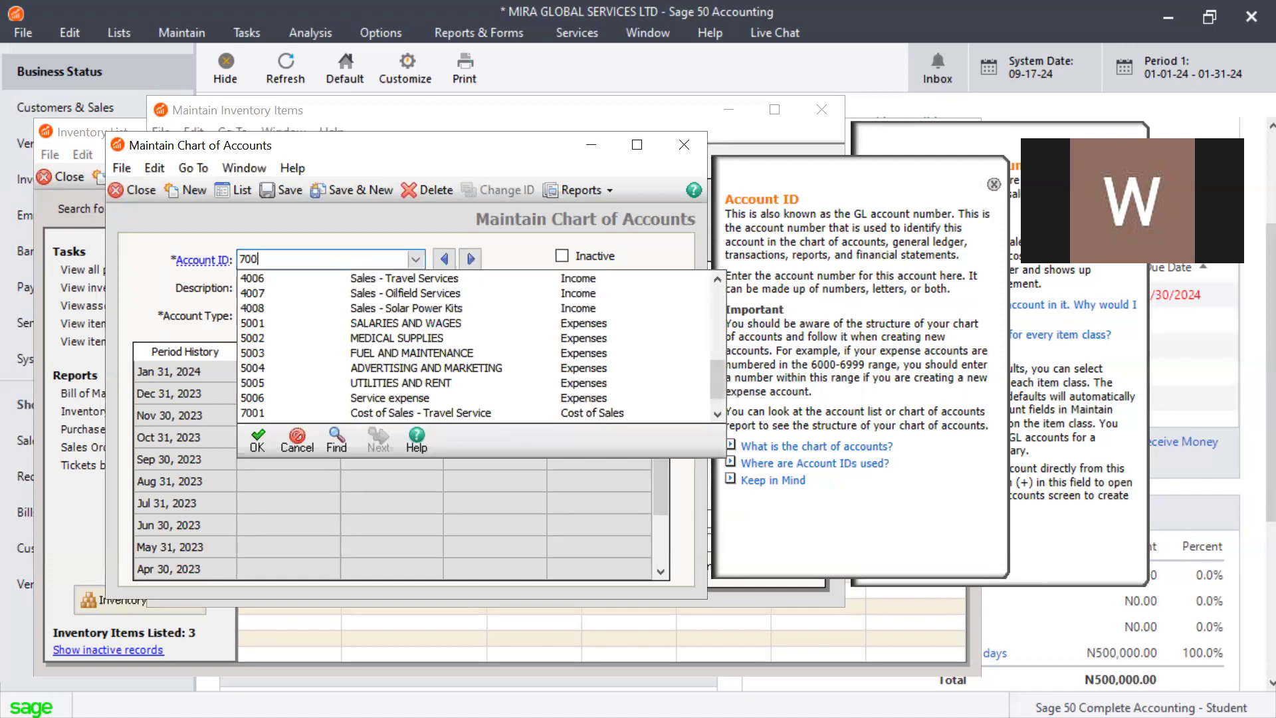
text(3)
key(BackSpace)
text(4)
key(Tab)
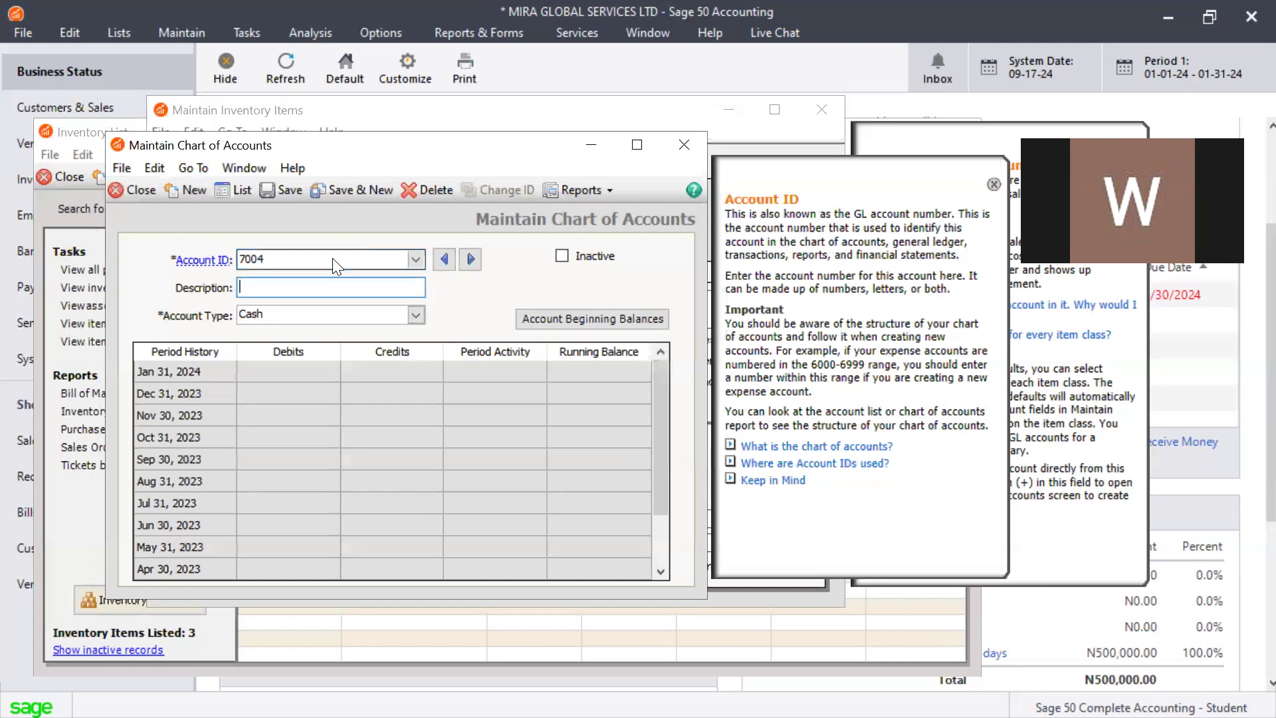
Describe account 7004 as Cost of Sales - Engine Oil, set its type to Inventory, and save it
text(Cost )
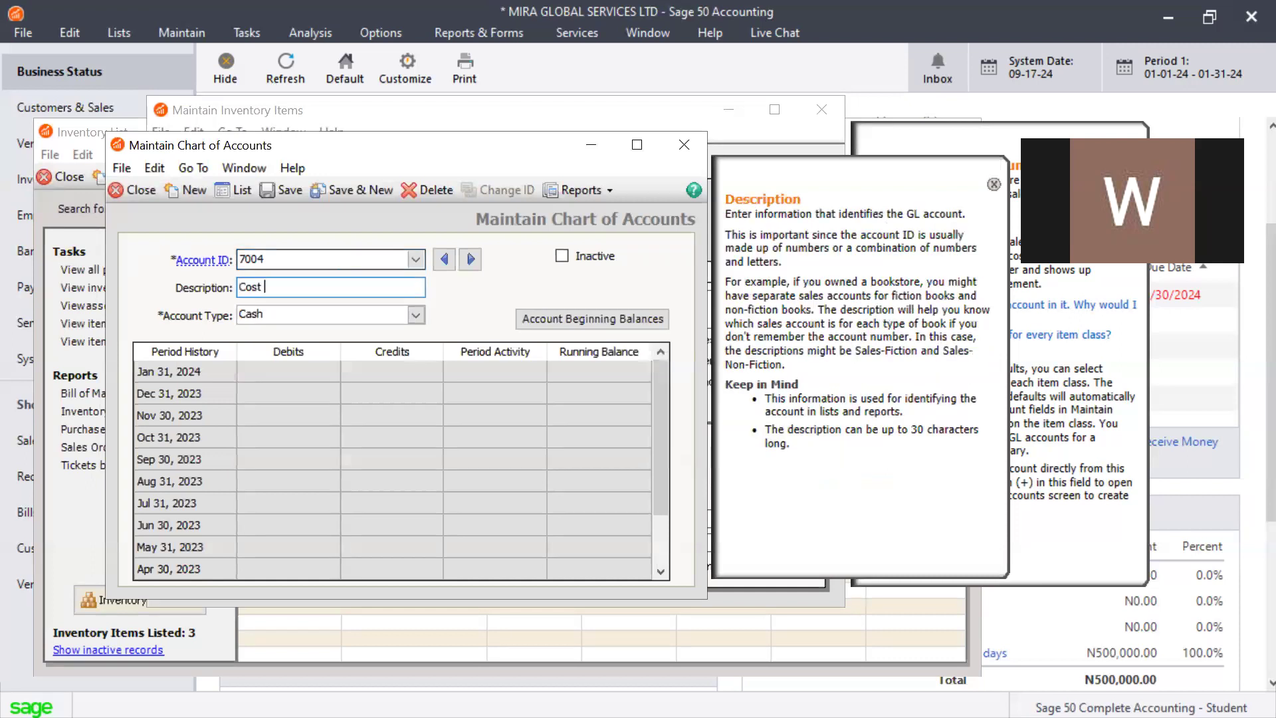
text(of Sales - Engine Oil)
key(Tab)
text(i)
key(Down)
key(Tab)
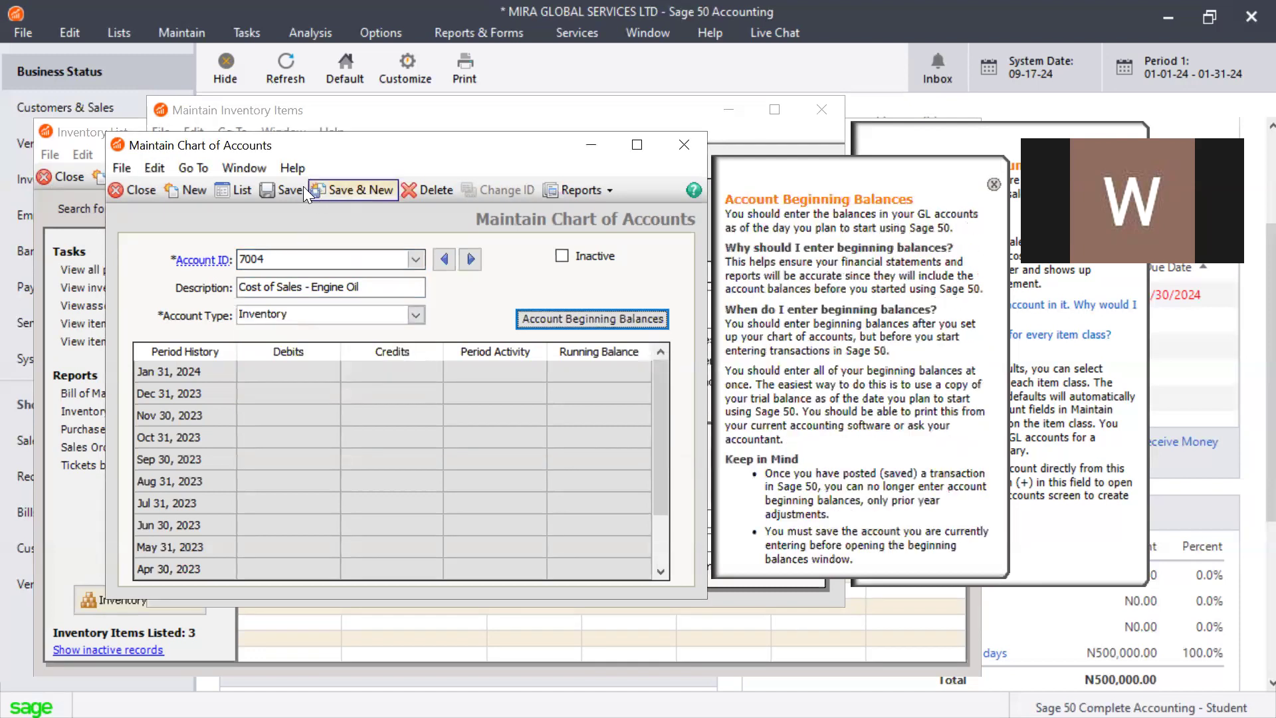
click(296, 185)
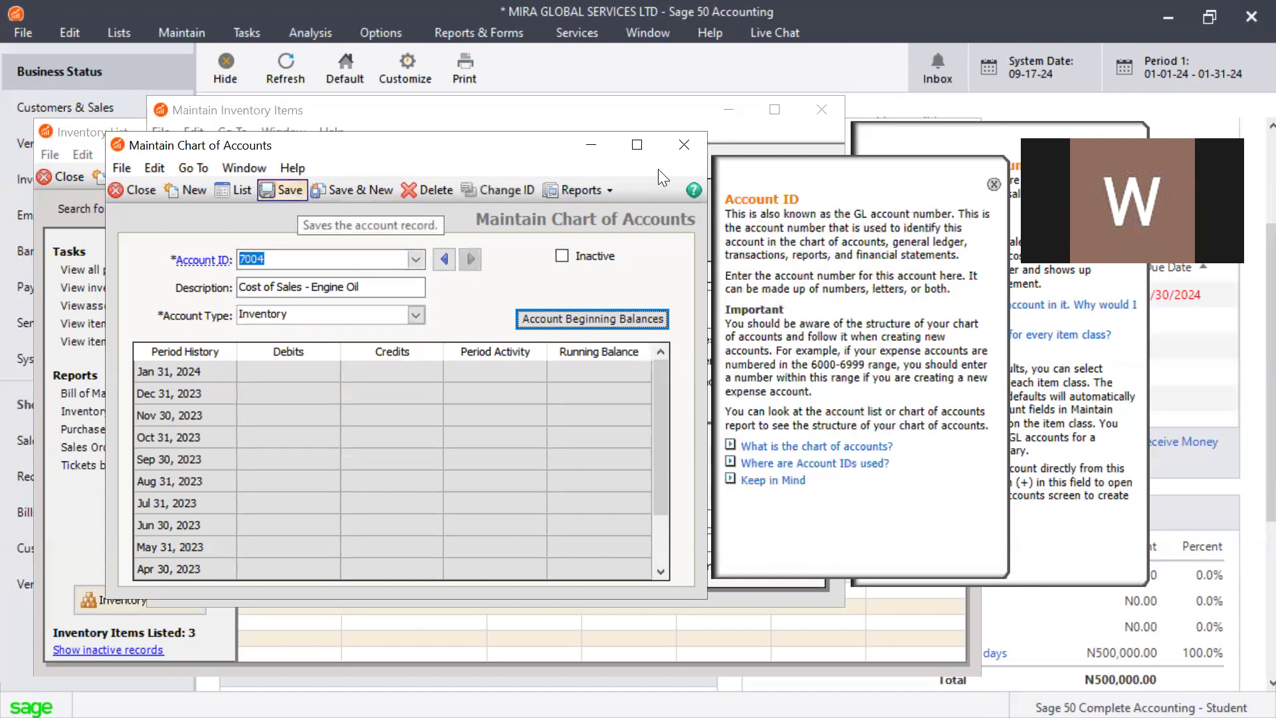
click(674, 145)
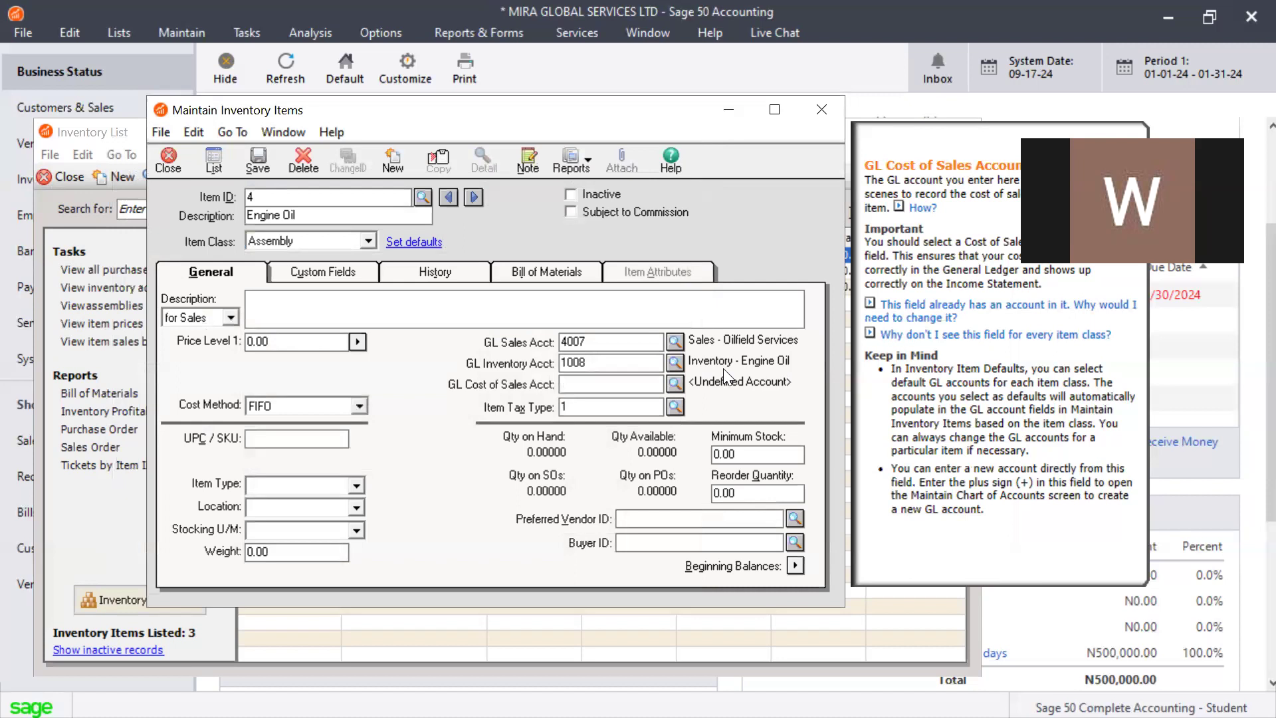
Set the Engine Oil item's GL cost of sales account to 7004, Cost of Sales - Engine Oil
click(674, 384)
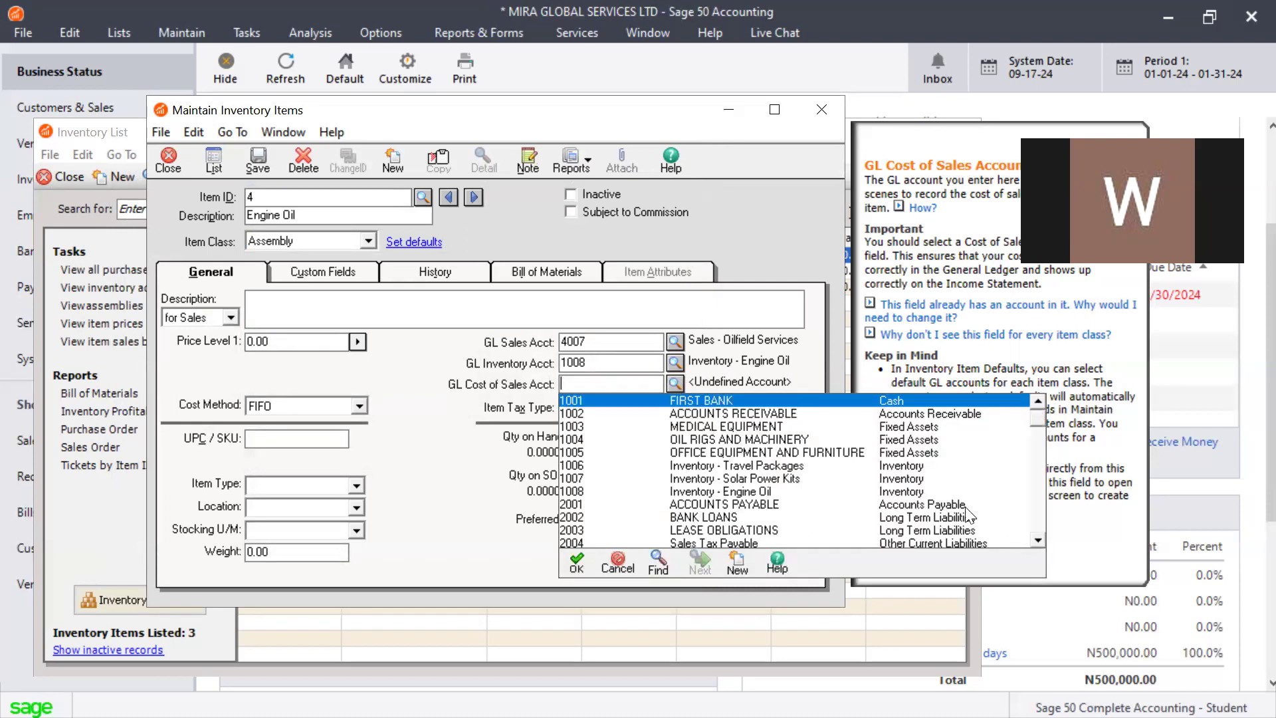
click(1038, 540)
click(1037, 541)
text(7004)
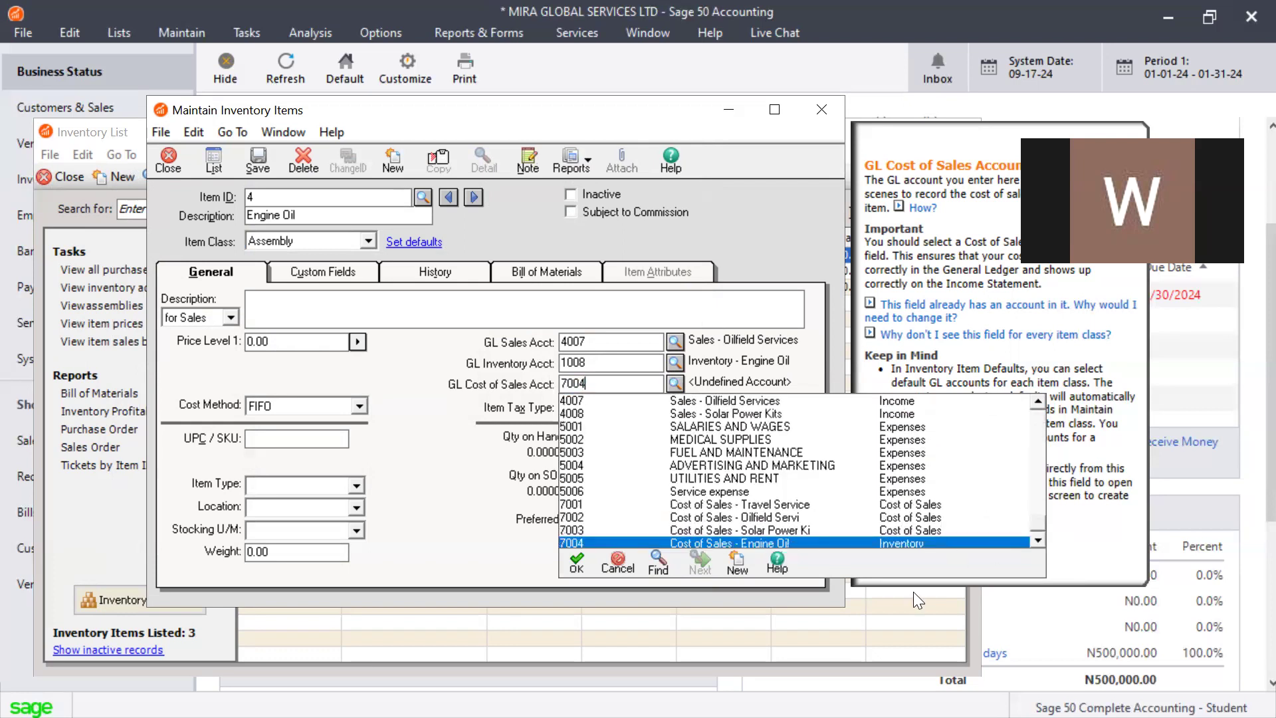
key(Tab)
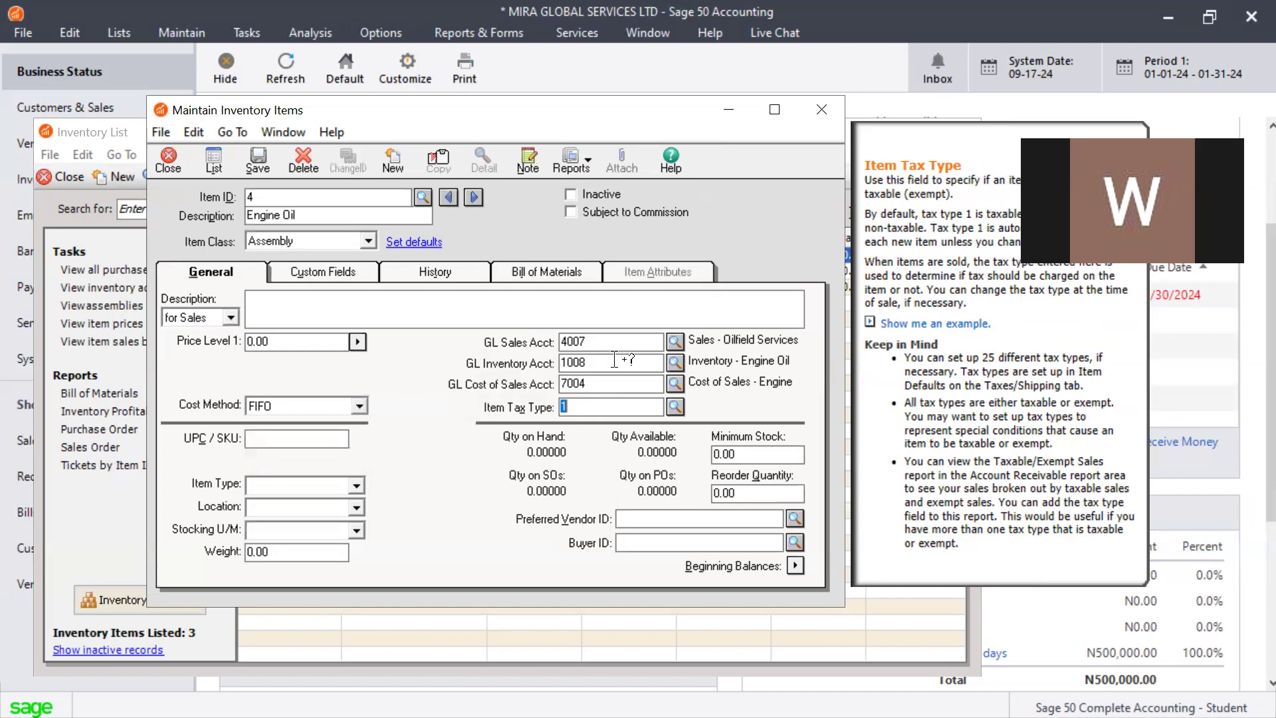
Keep the item tax type at 1, Regular, and change the item's description to 5W - 30 Synthetic Engine Oil
click(675, 408)
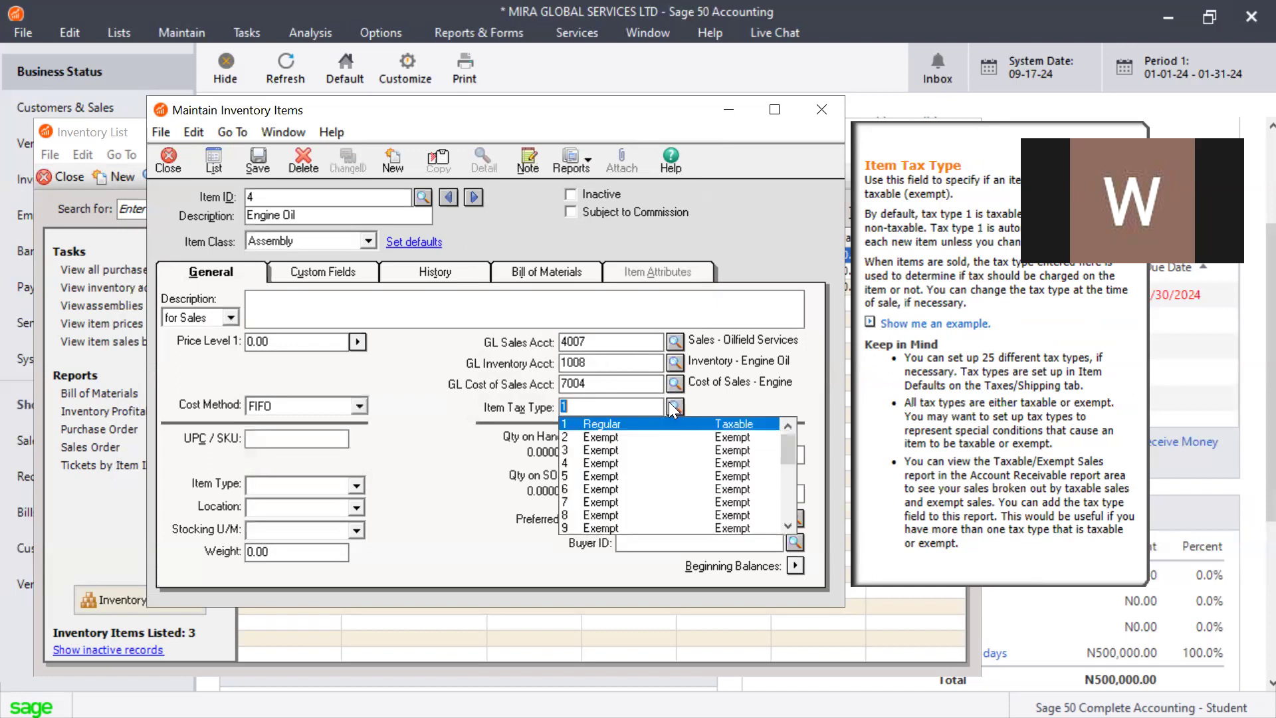
key(Return)
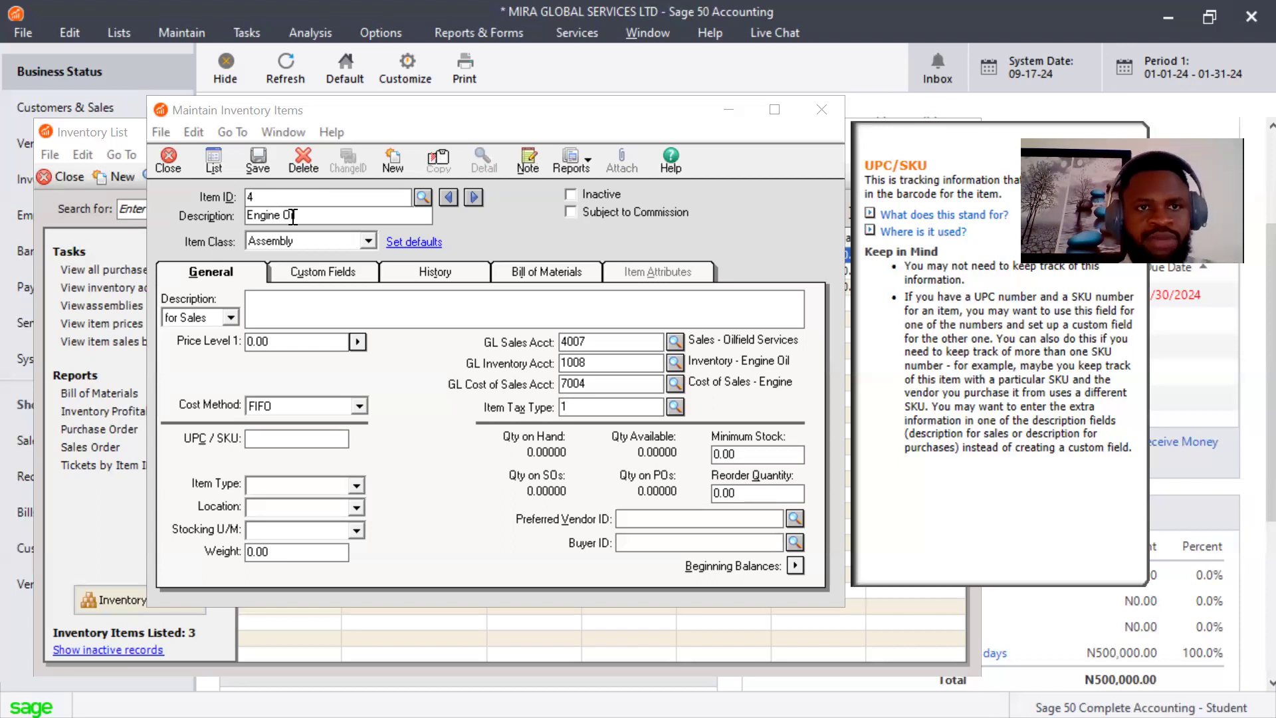
click(252, 217)
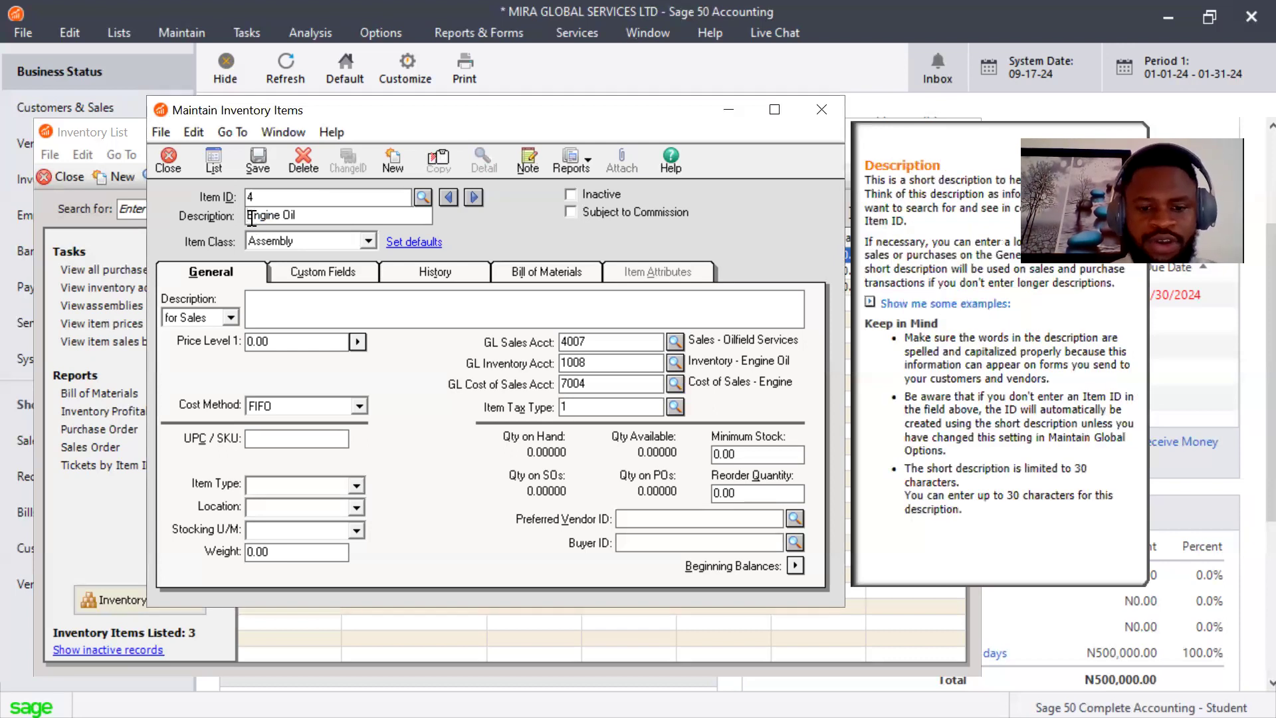
text(5W - 30 )
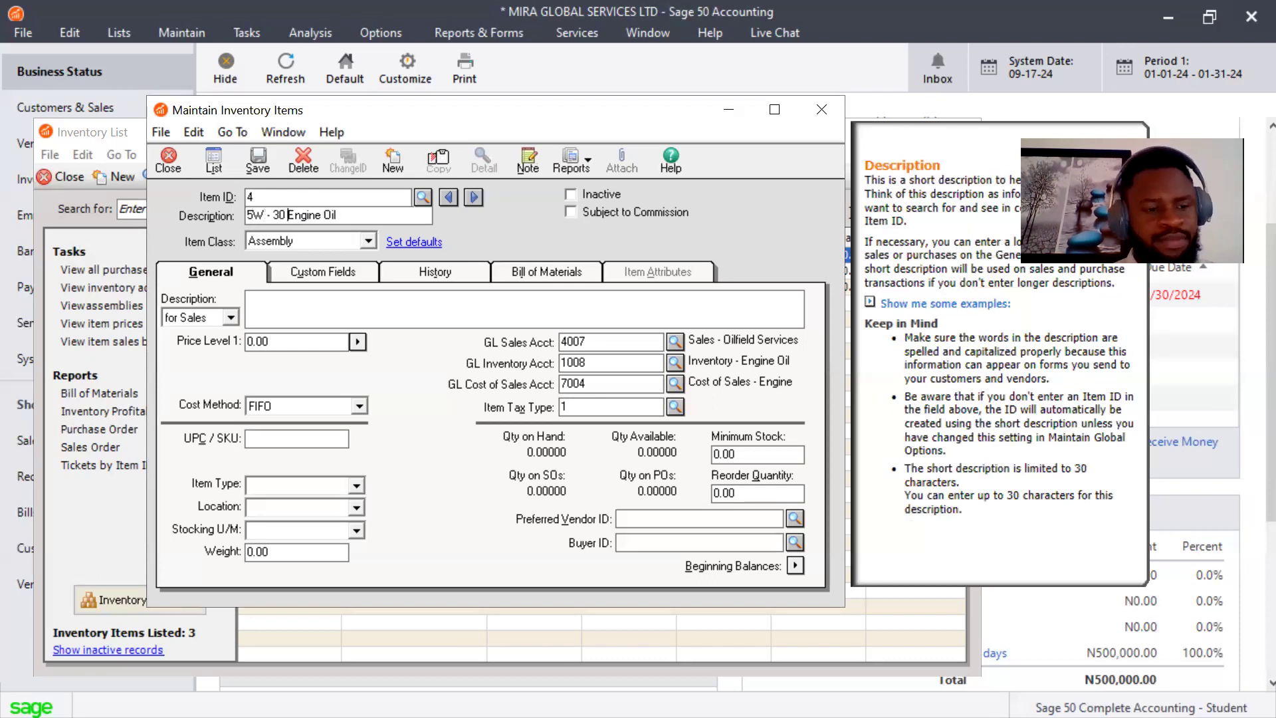
text(Synthet)
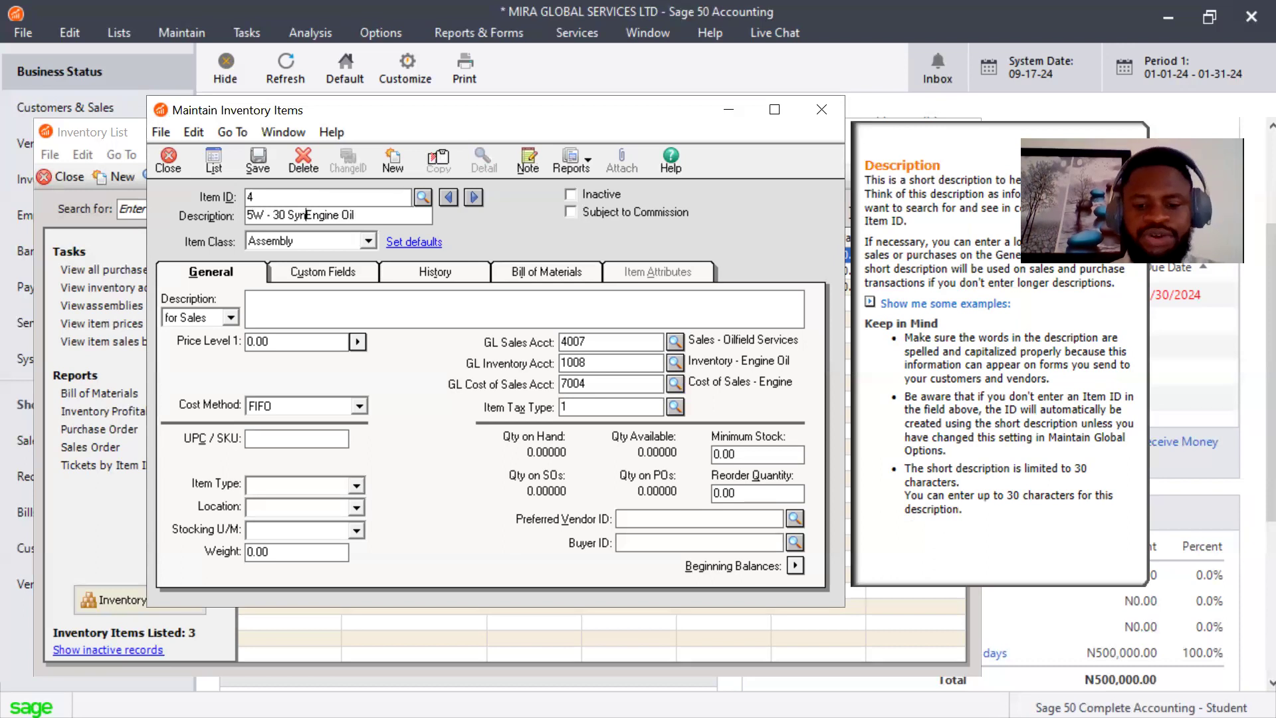
text(ic)
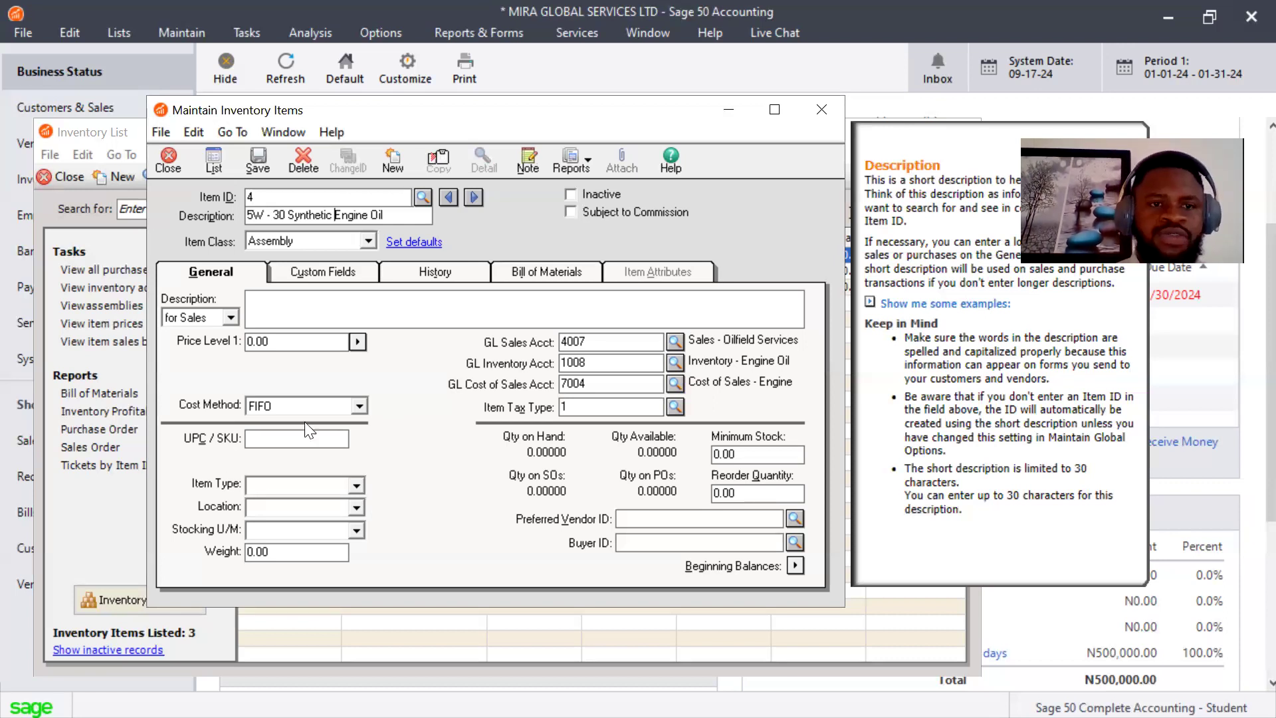
Set the assembly item's Price Level 1 to 2000 with the FIFO cost method, and choose vendor 3 as its preferred vendor
click(278, 340)
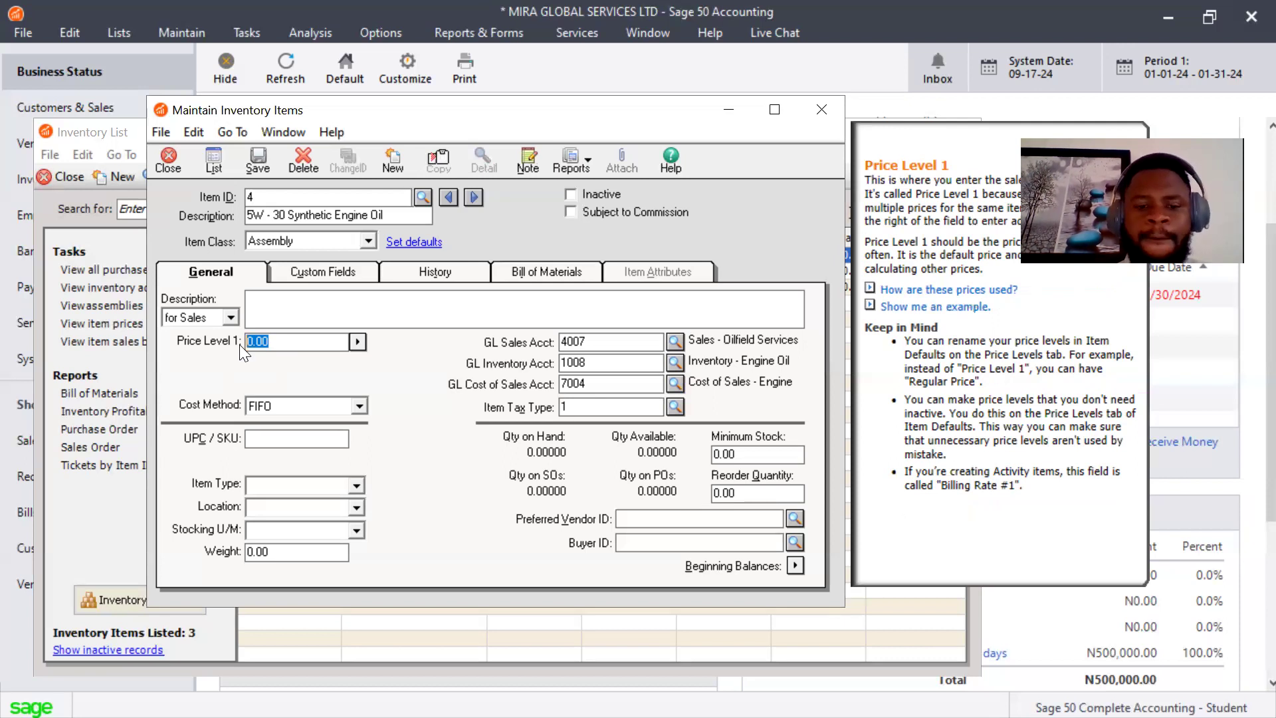
text(2000)
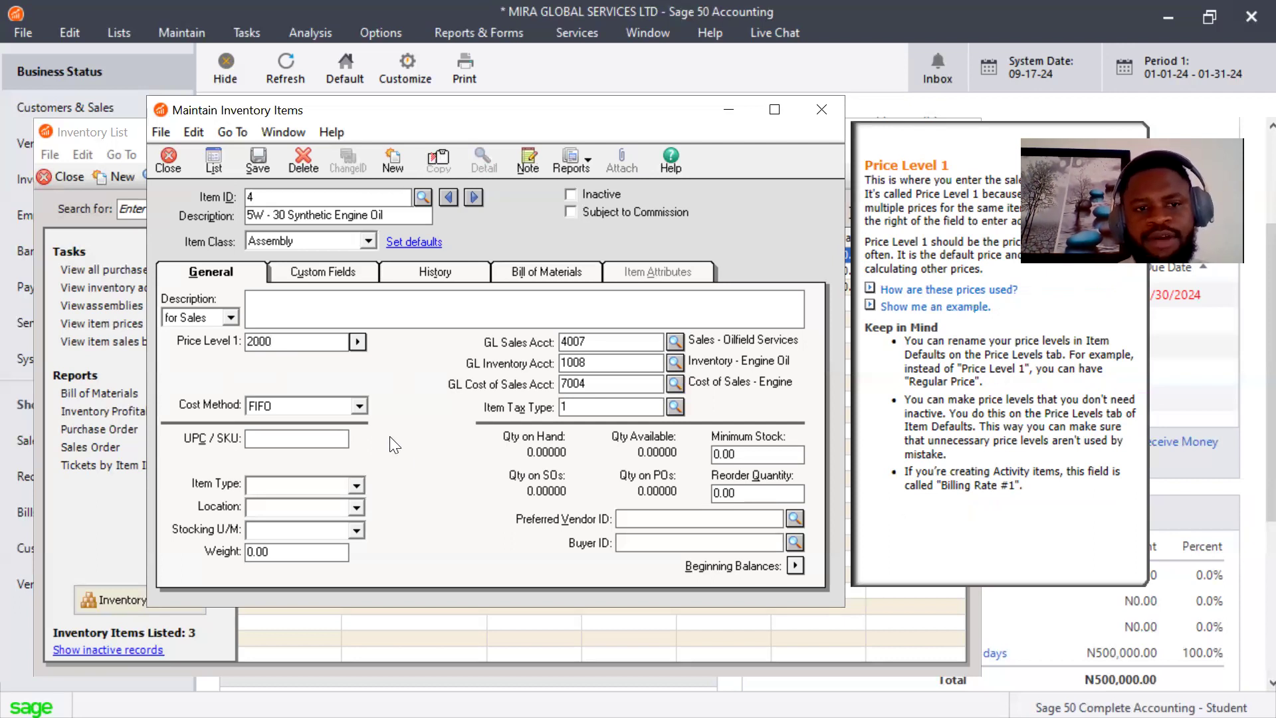
click(360, 406)
click(360, 405)
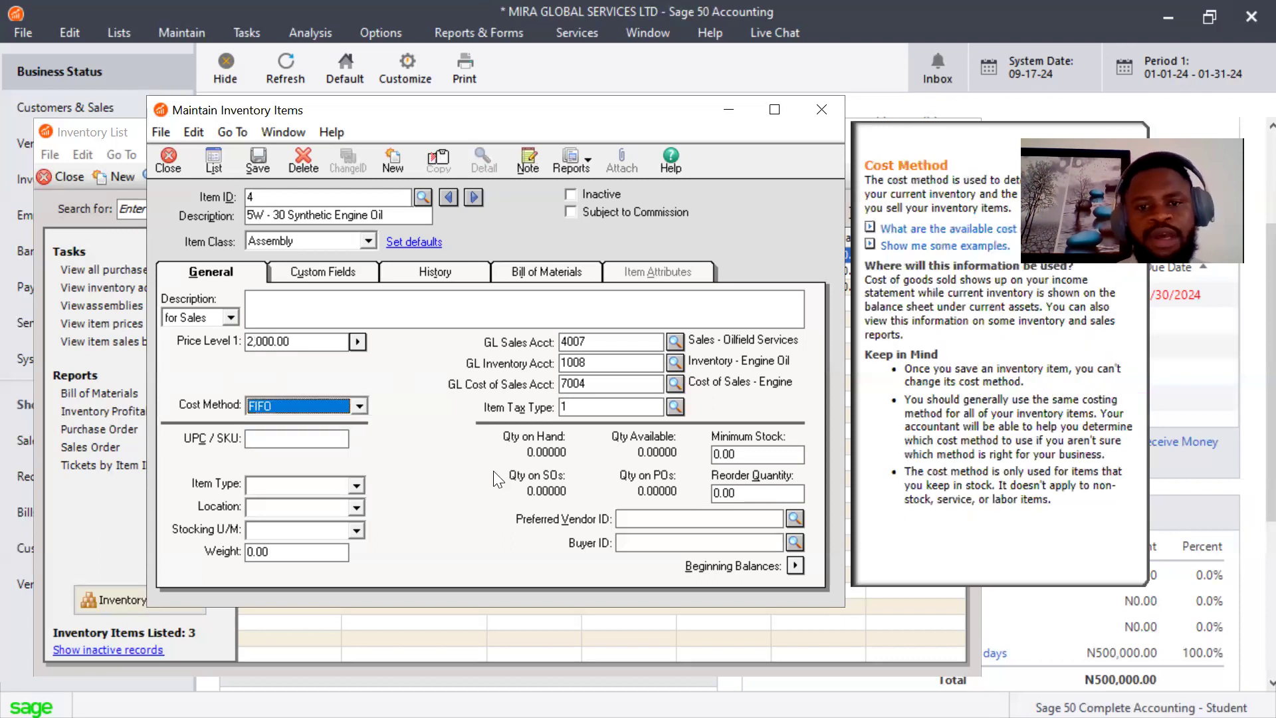
click(795, 518)
double_click(797, 358)
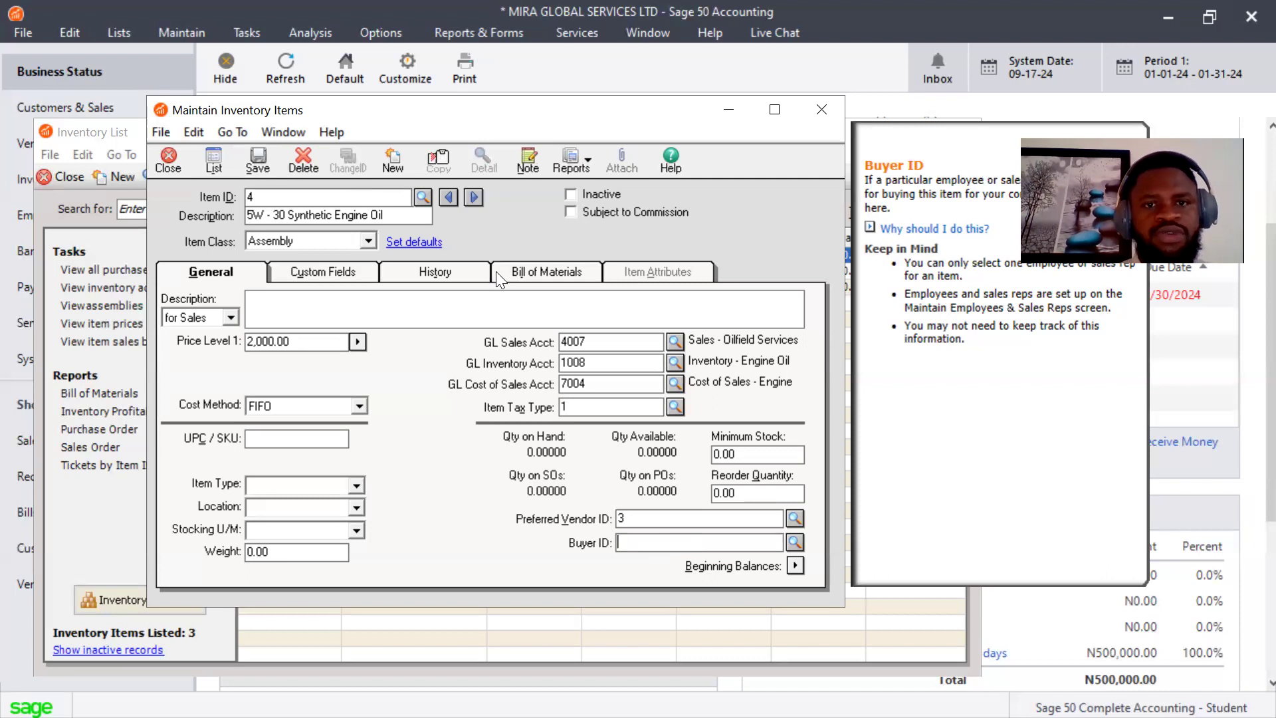
Start a new component item from the assembly's bill of materials item lookup, discarding the unsaved assembly record
click(519, 271)
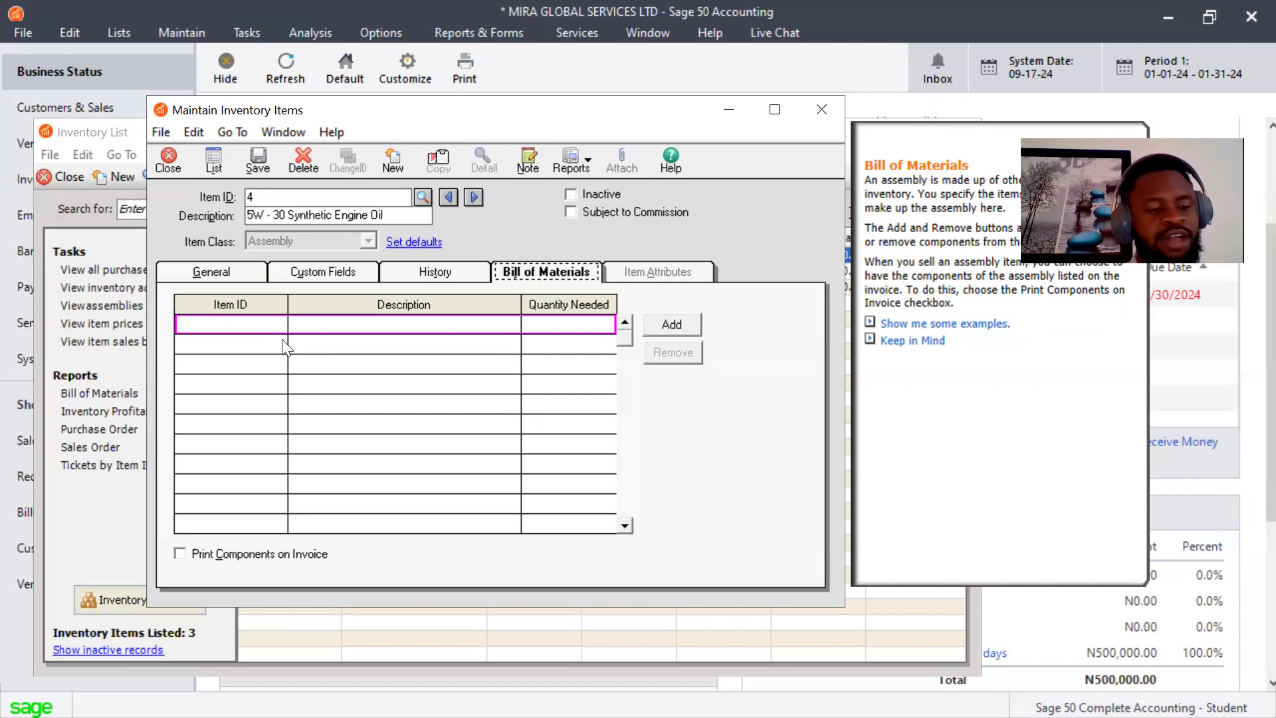
click(691, 324)
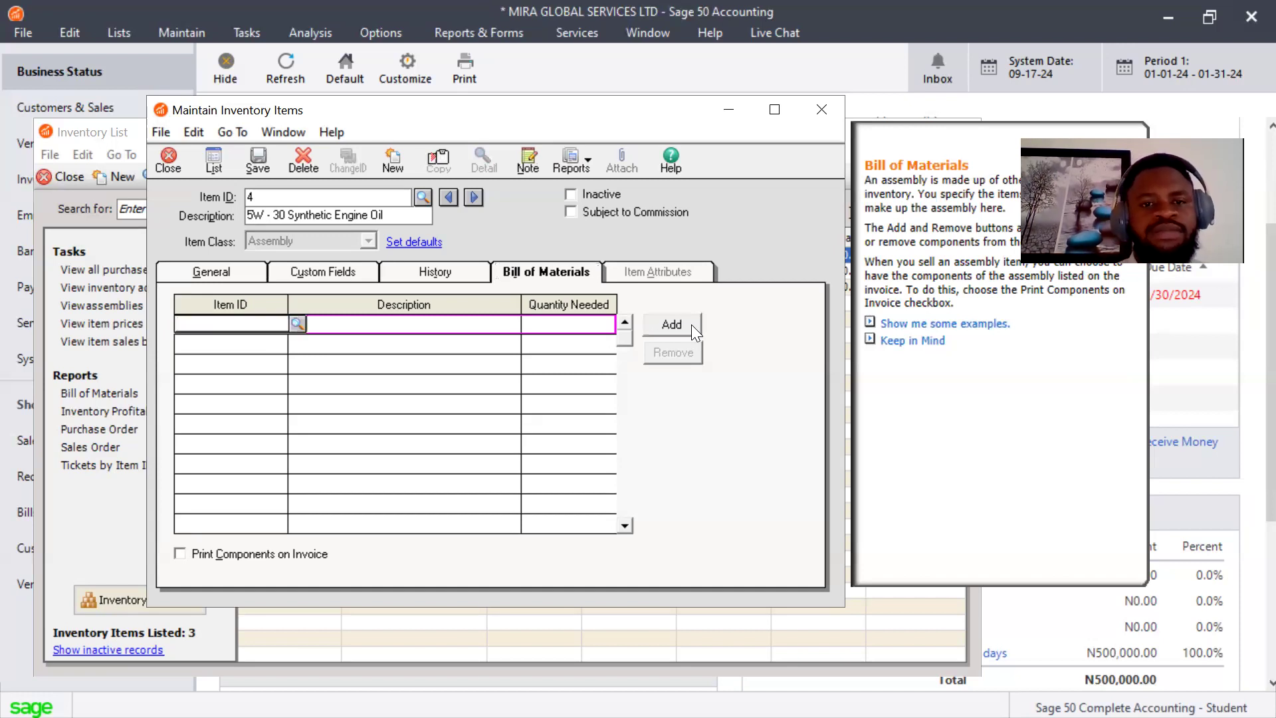
click(296, 323)
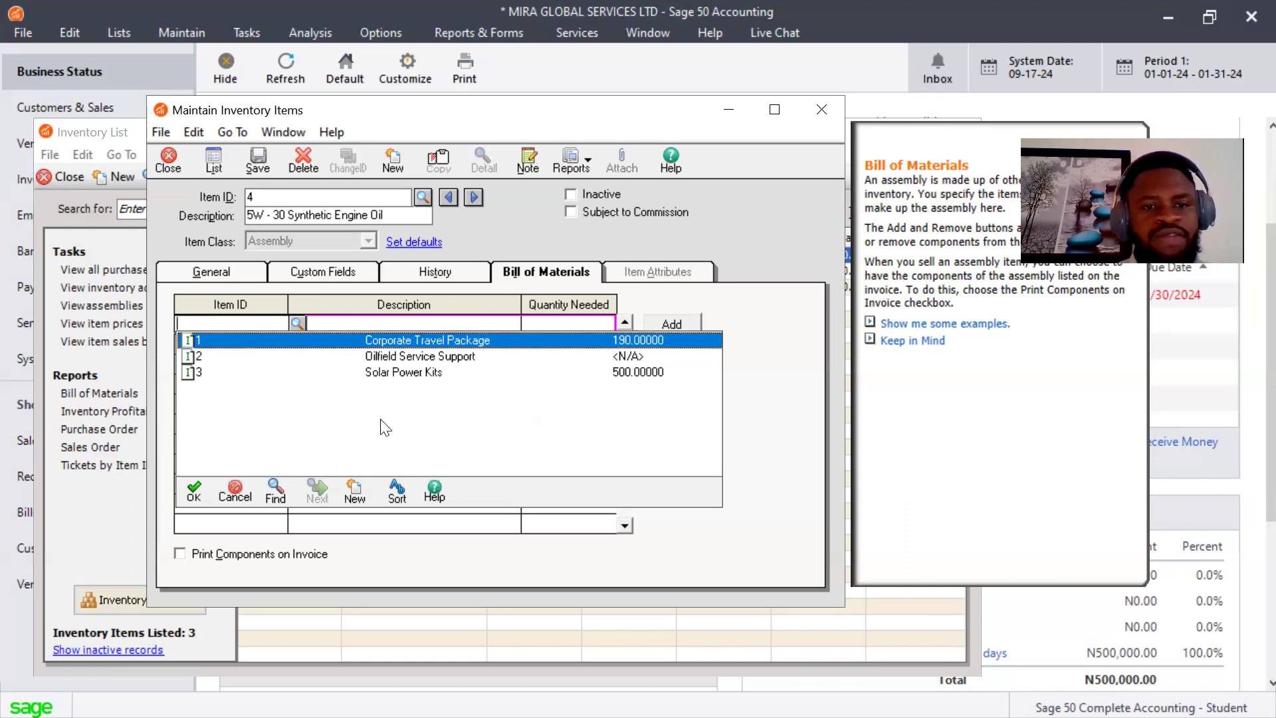
click(353, 495)
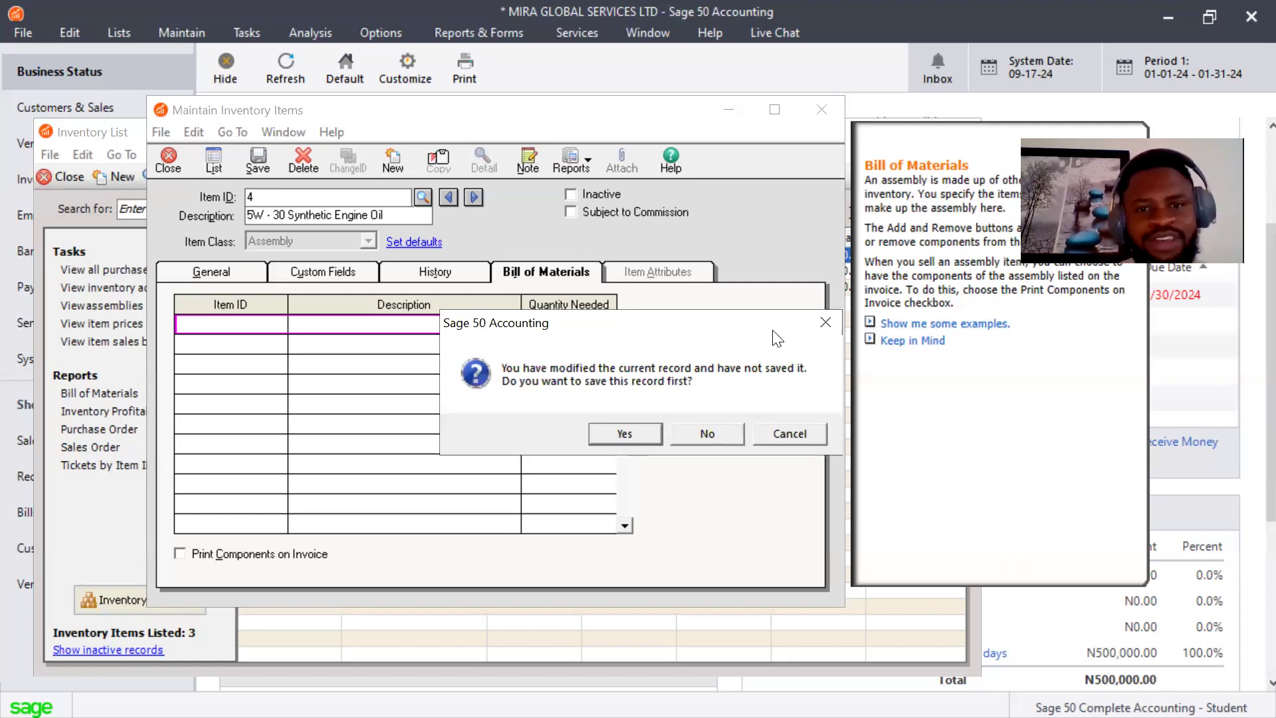
drag(643, 335, 616, 390)
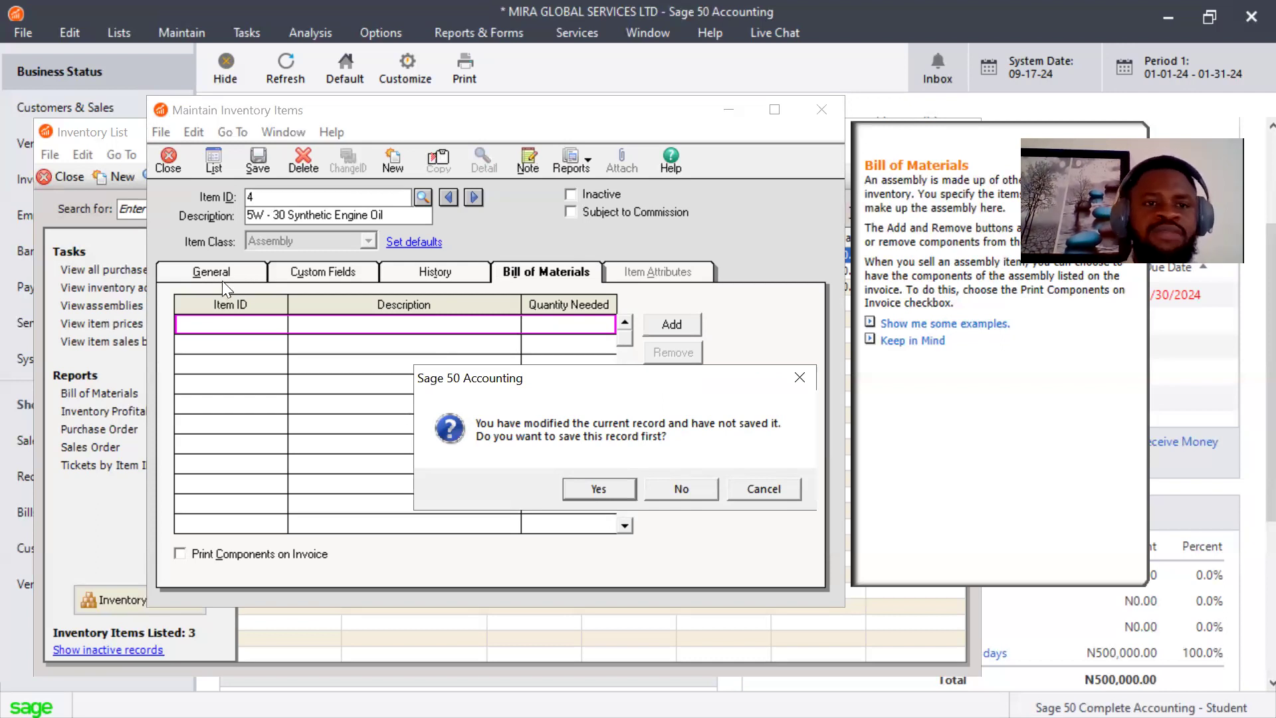
click(682, 489)
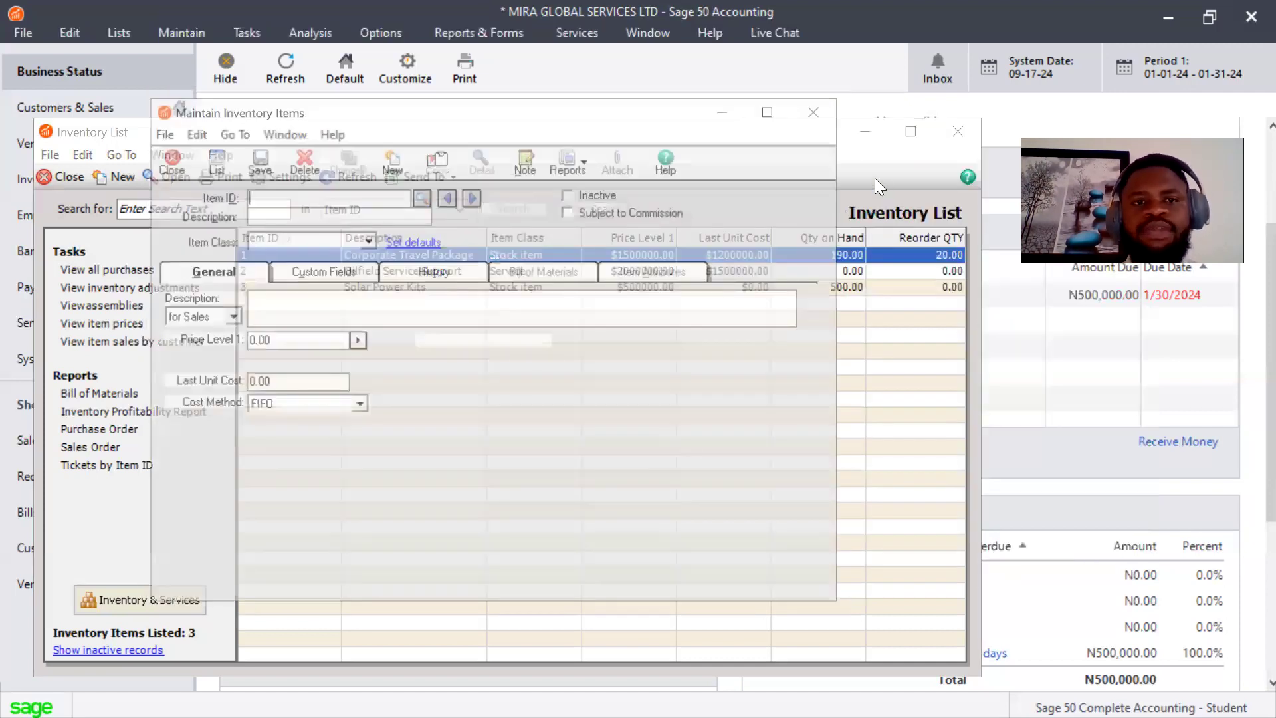
Set the cost method of the blank inventory item to Average
click(358, 405)
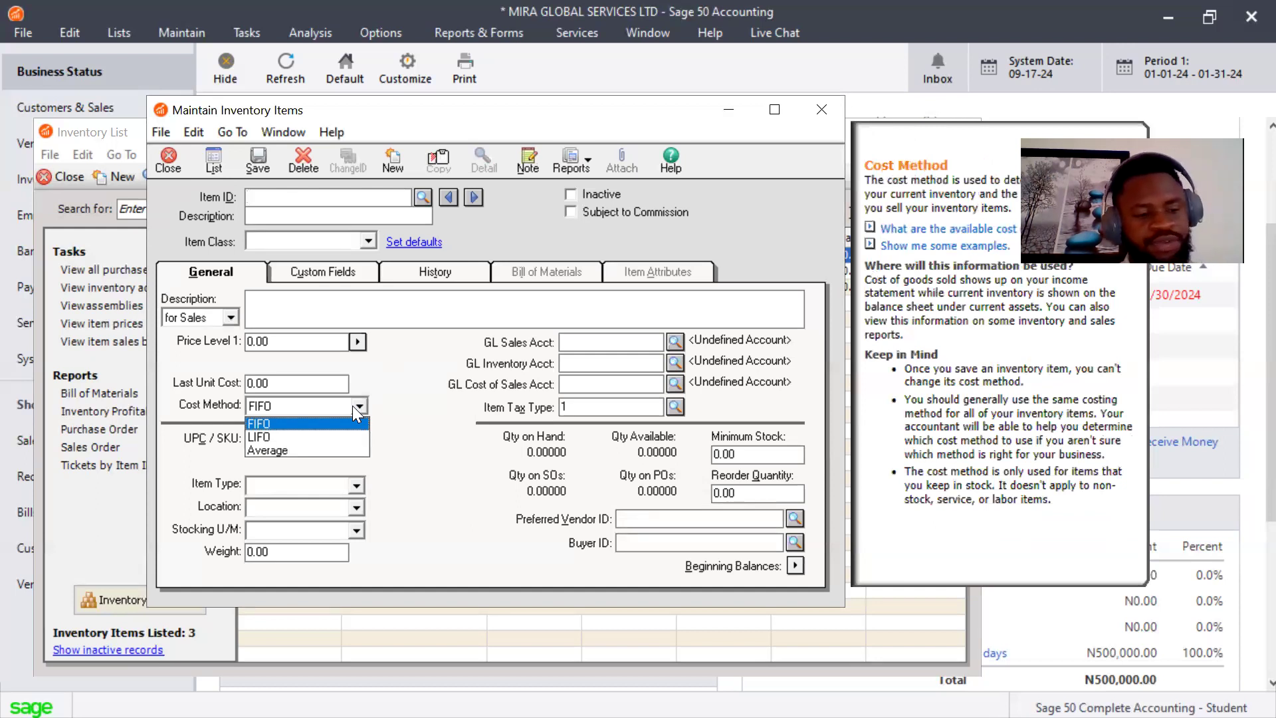
click(319, 449)
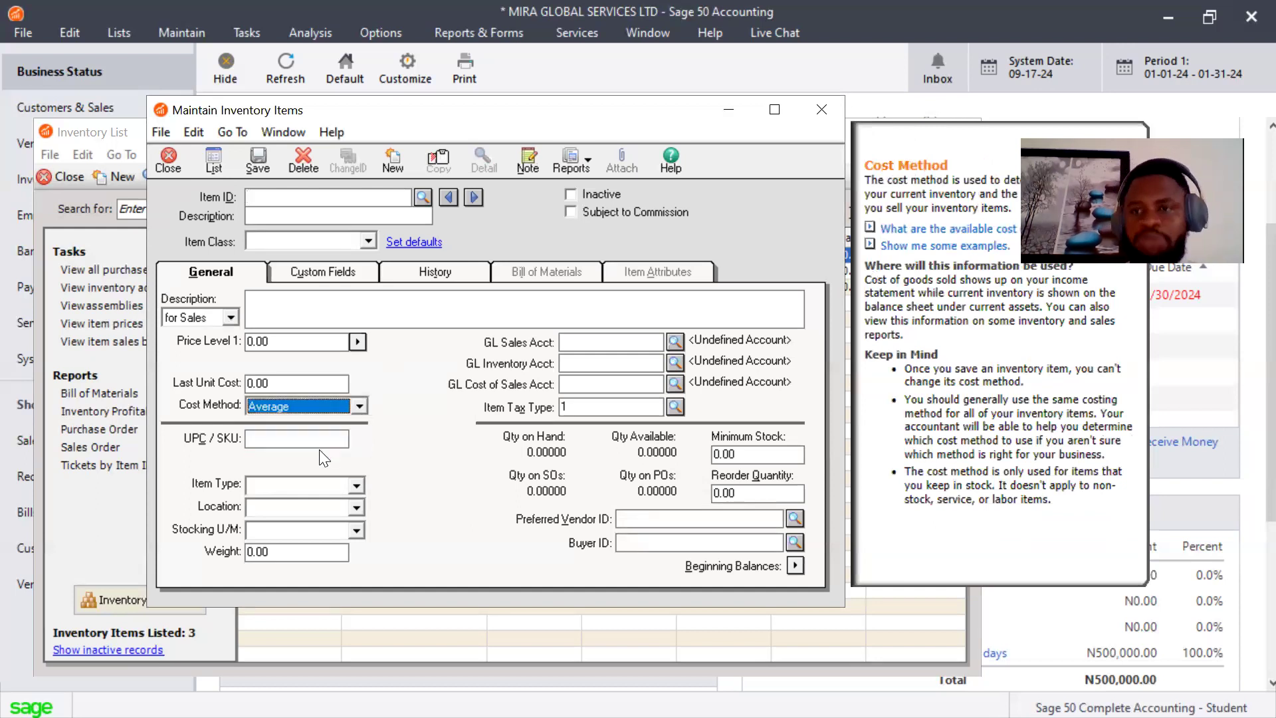
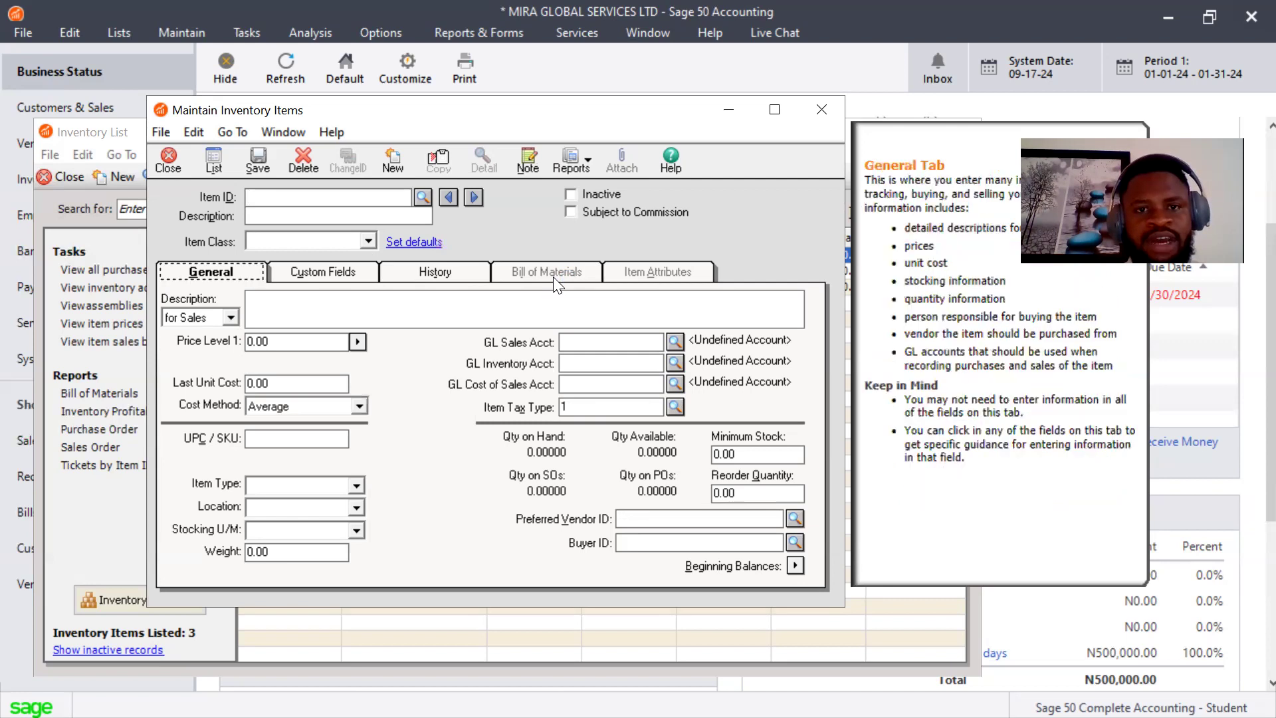
click(301, 213)
Examine the inventory list for the existing items and their IDs, and close the list
click(225, 172)
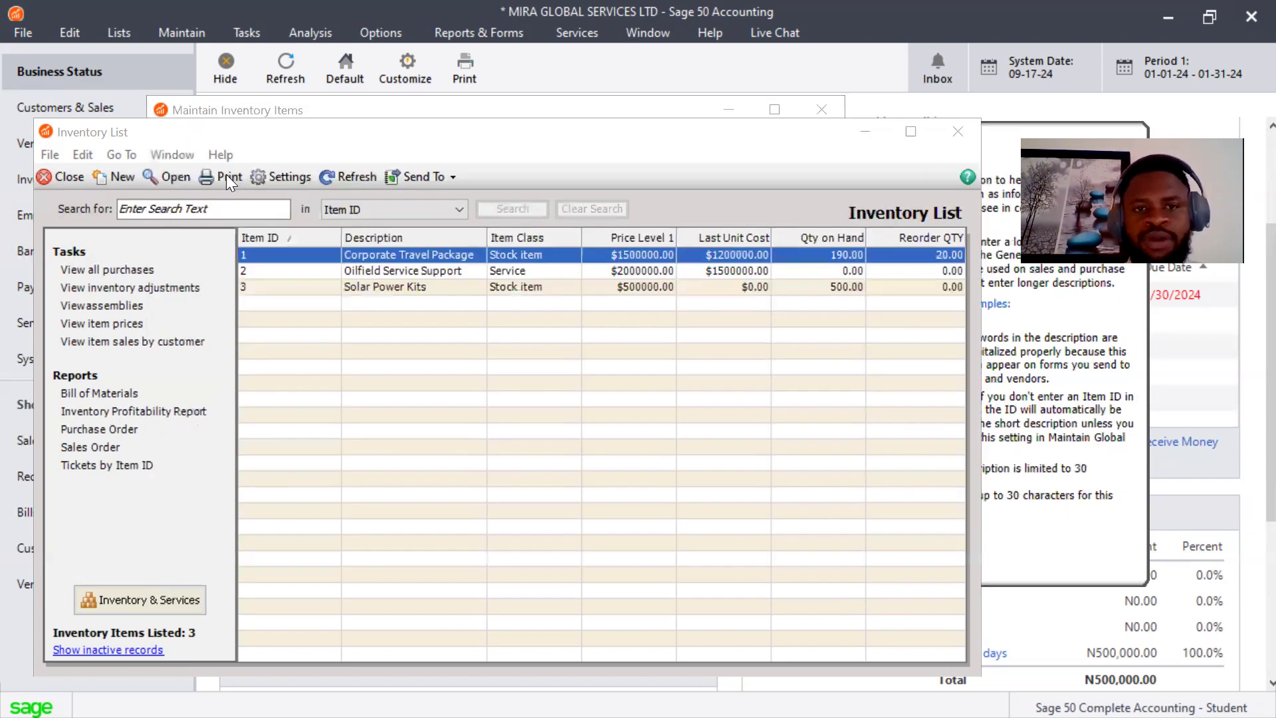
click(724, 302)
click(654, 271)
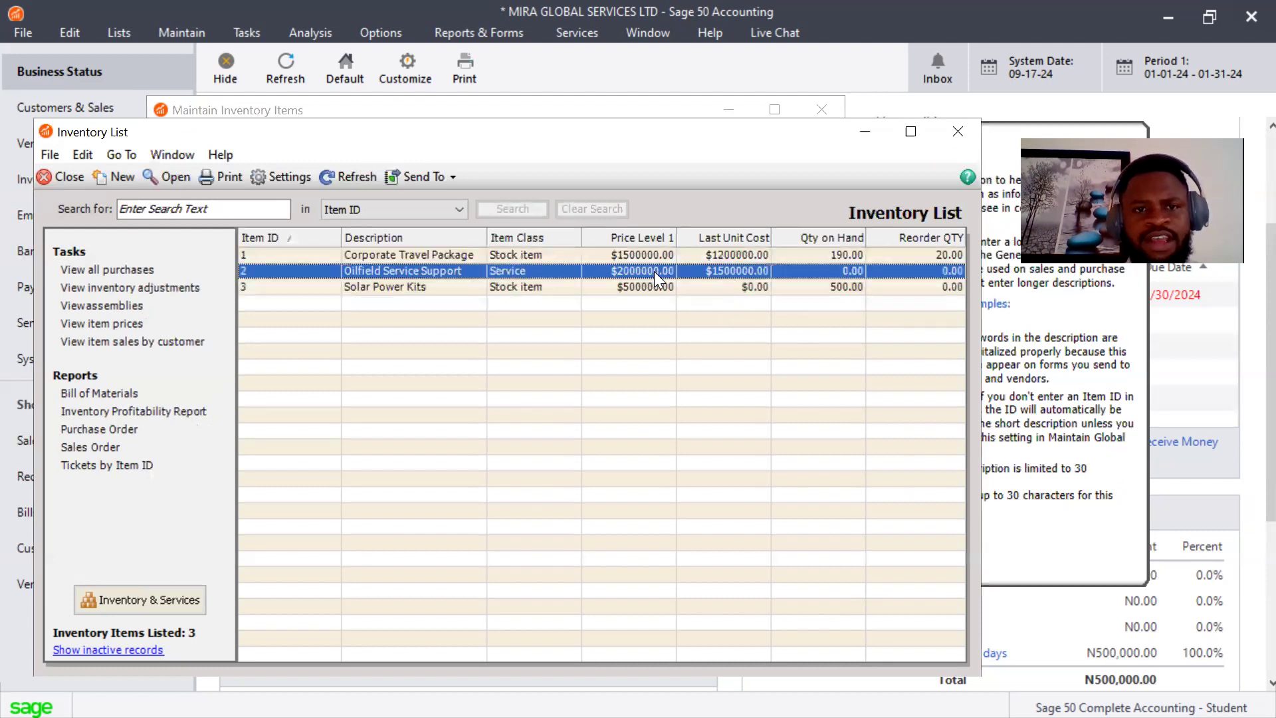
click(833, 108)
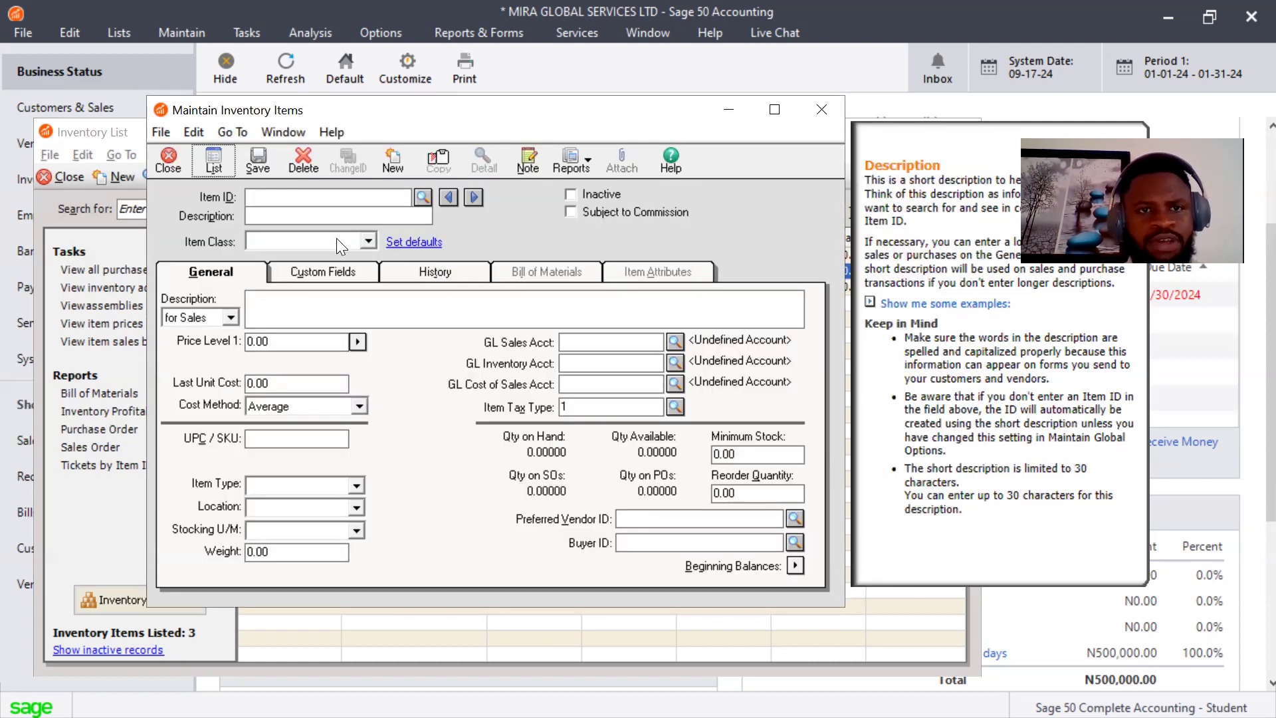
click(215, 162)
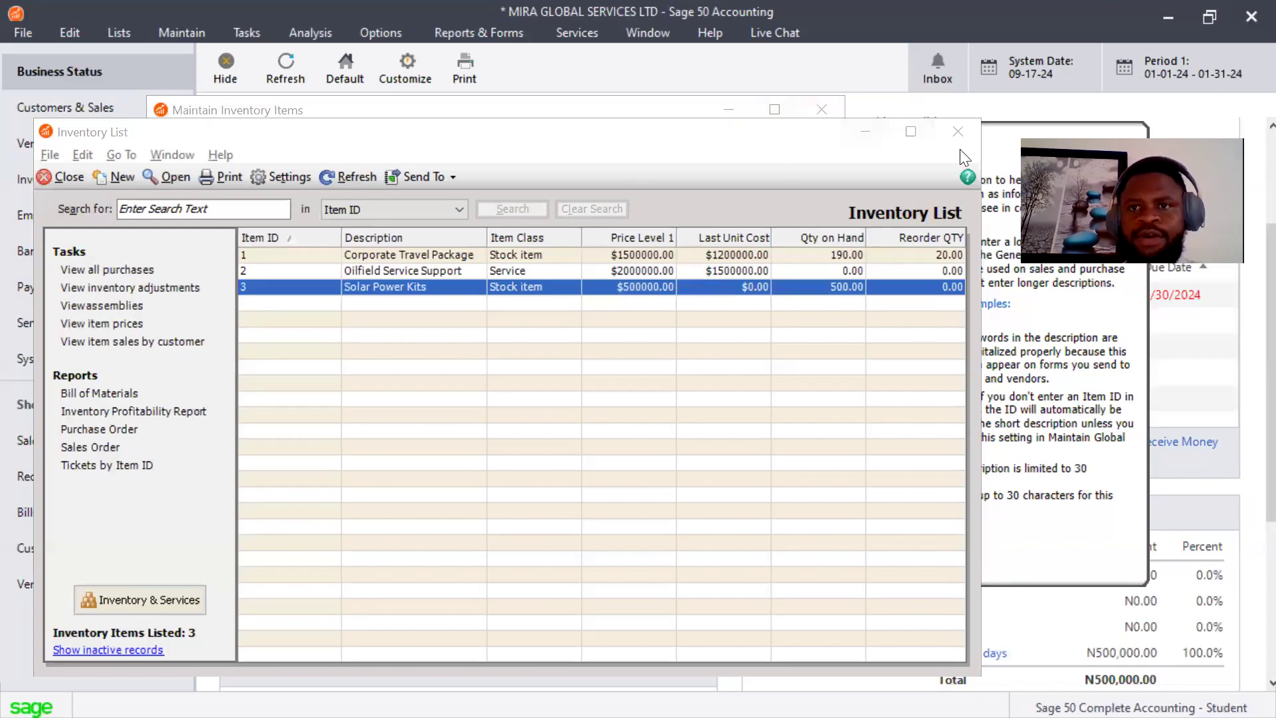
click(957, 132)
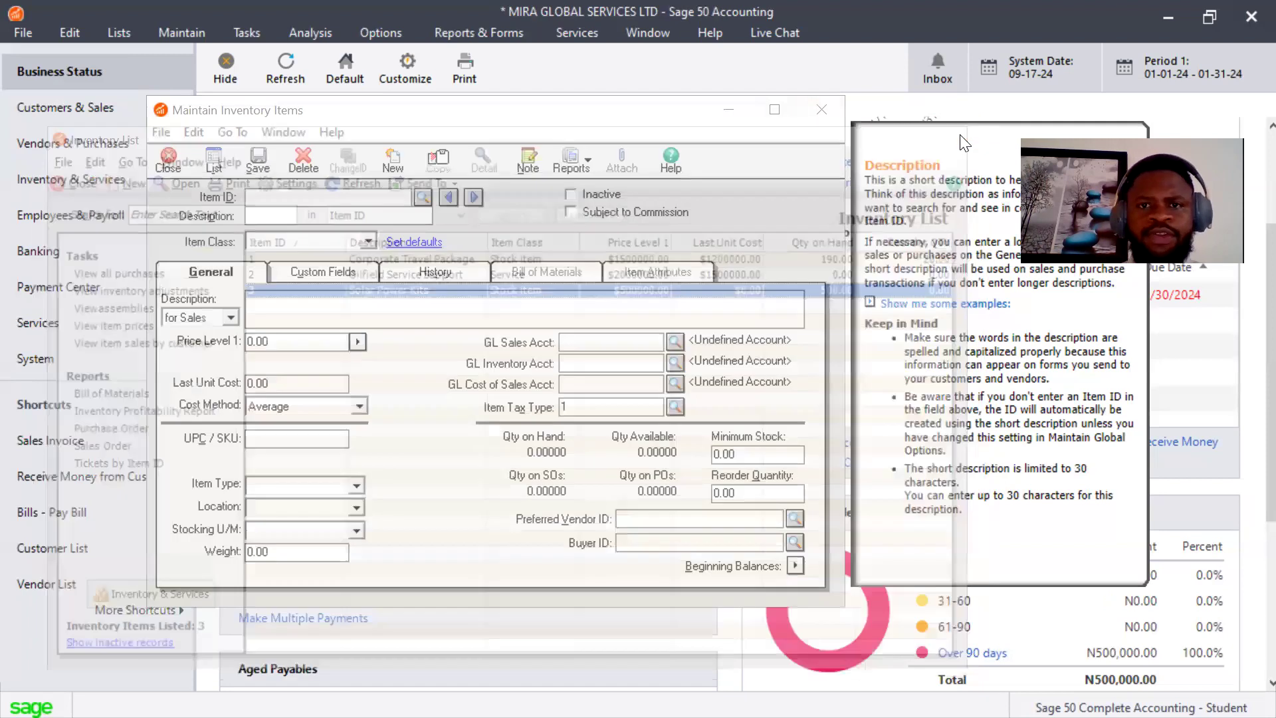
click(370, 198)
text(4)
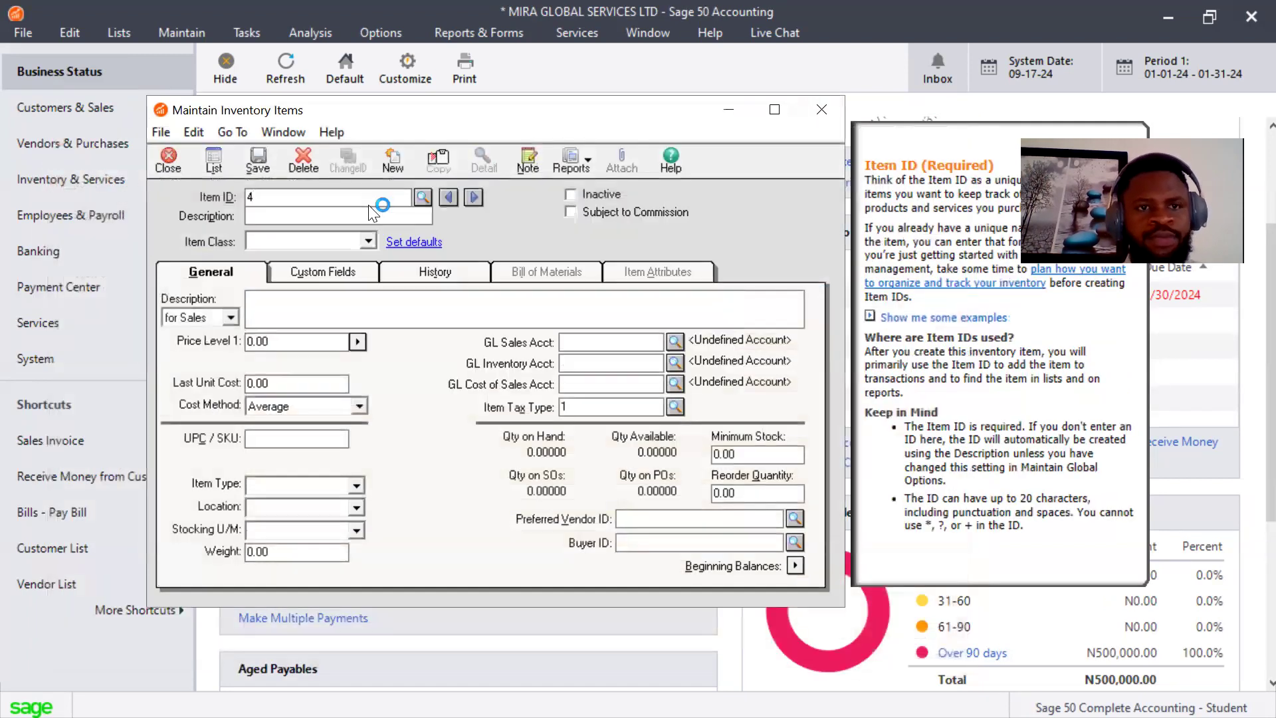
click(343, 196)
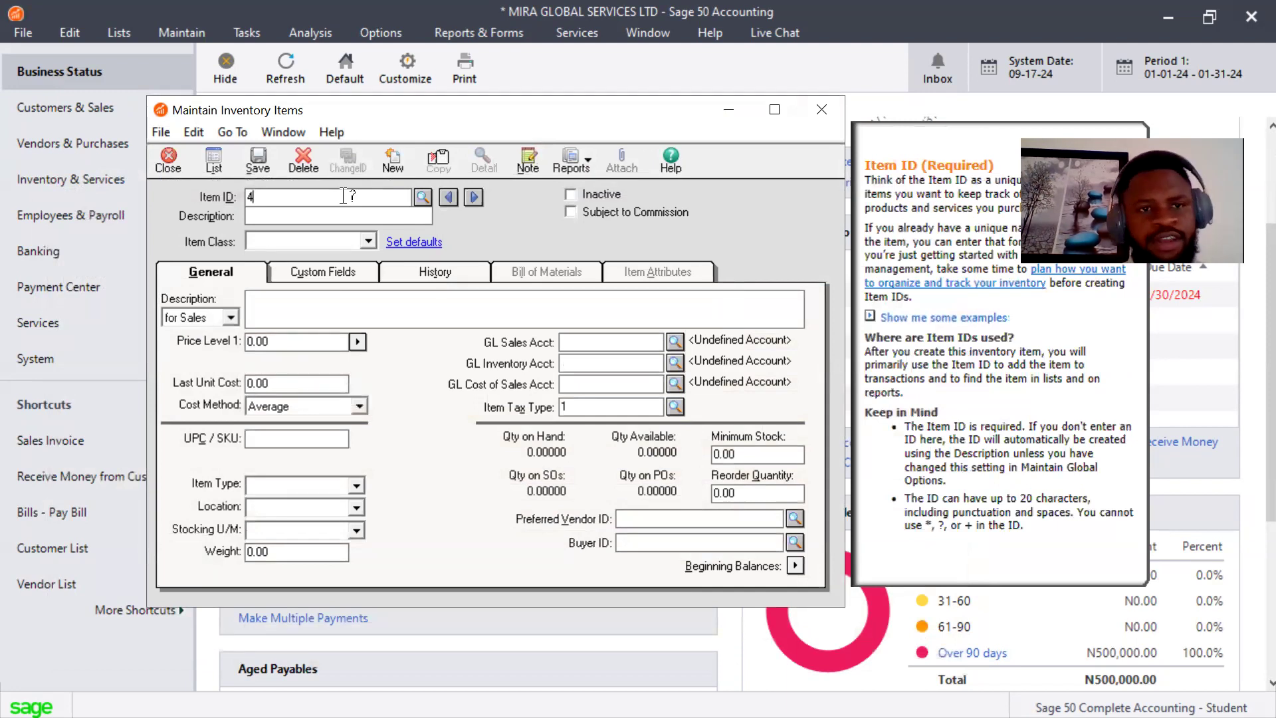
key(Tab)
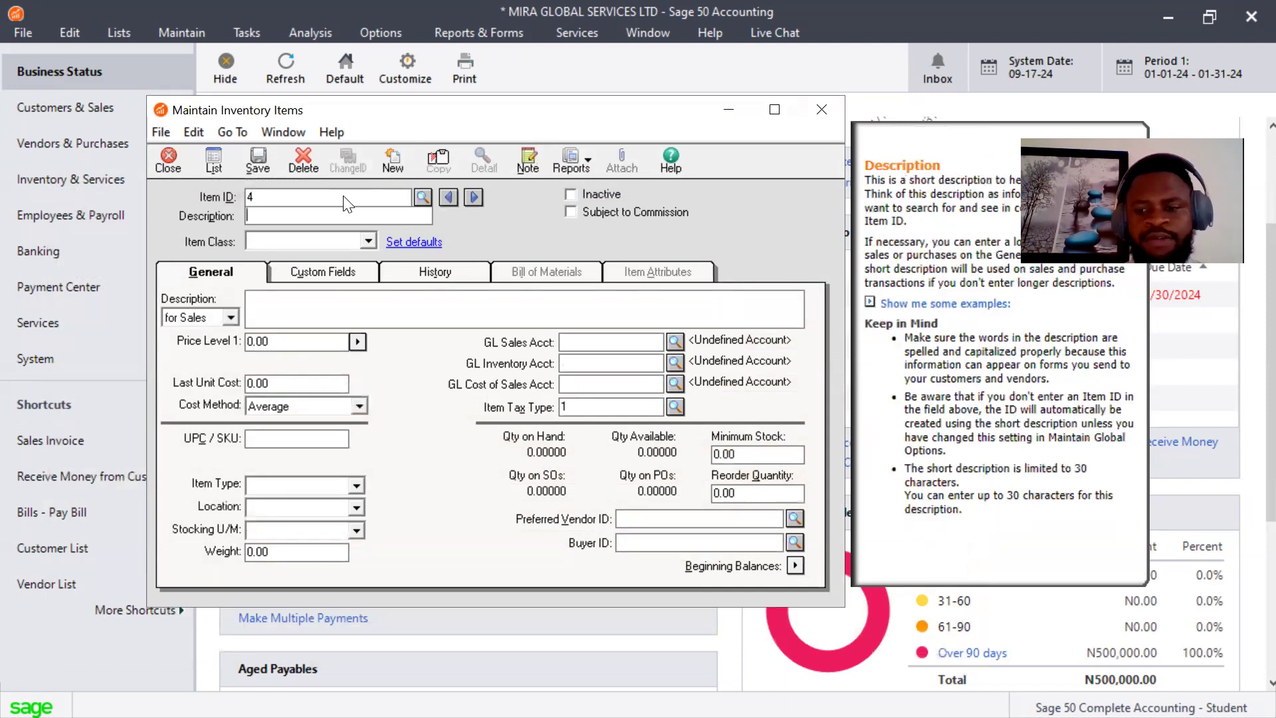
click(317, 199)
click(700, 432)
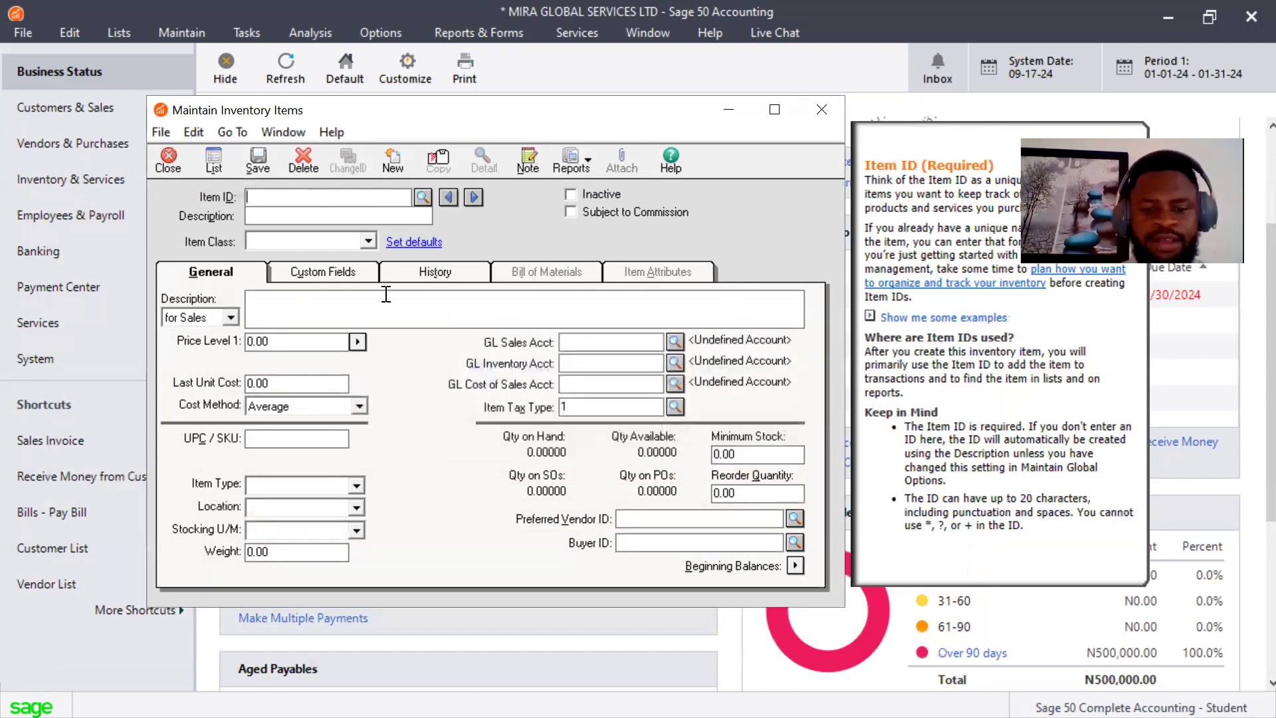
Enter 5 as the new item's ID and Base oil 5W-30 as its description
text(5)
key(Tab)
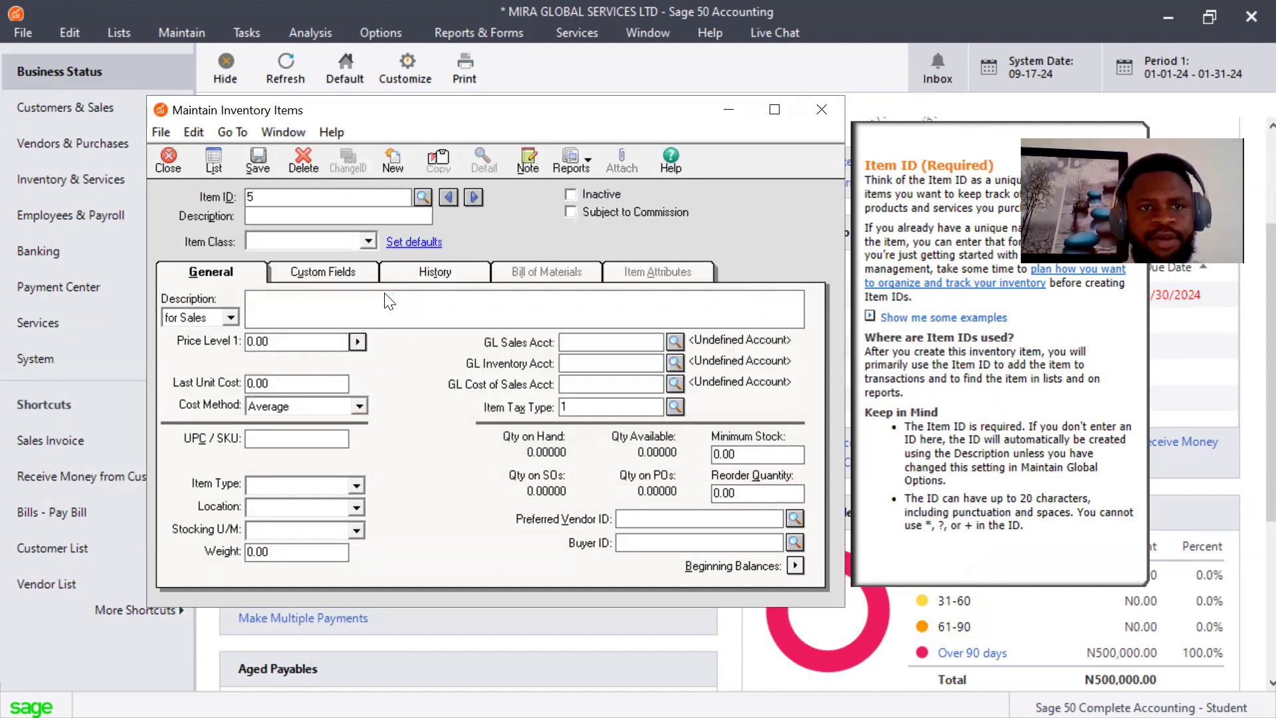
text(B)
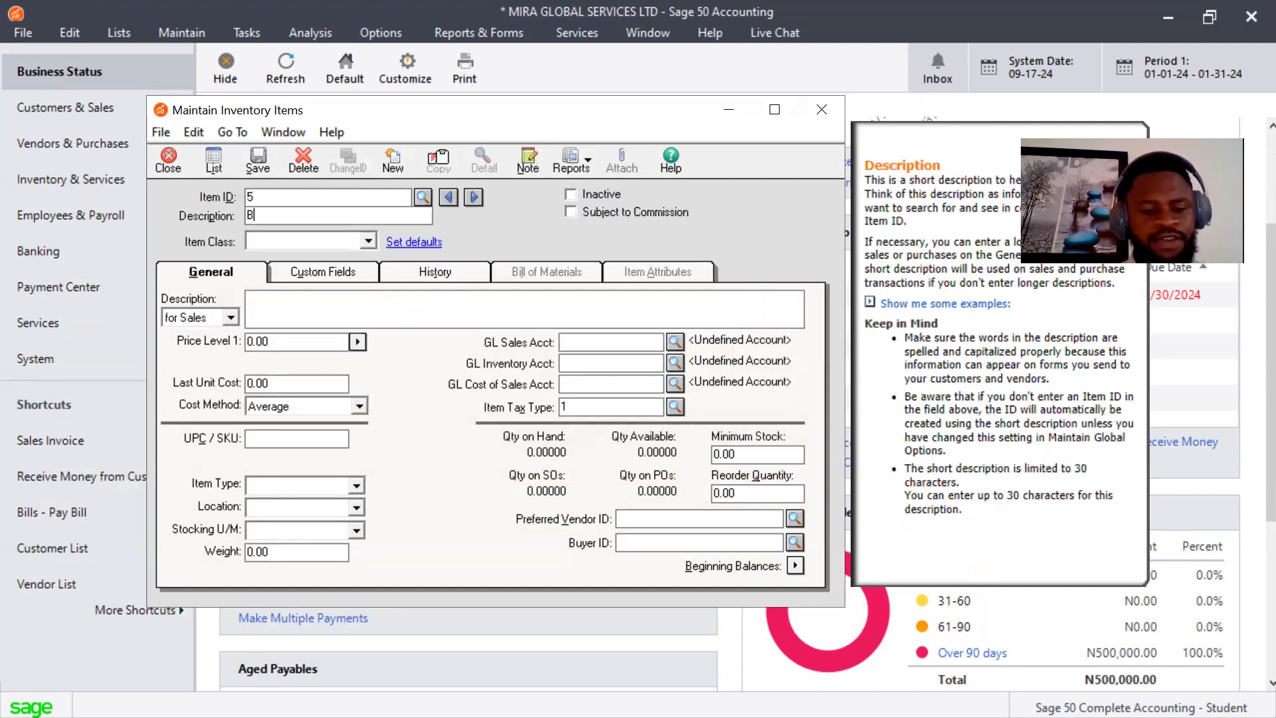
text(ase oil 5)
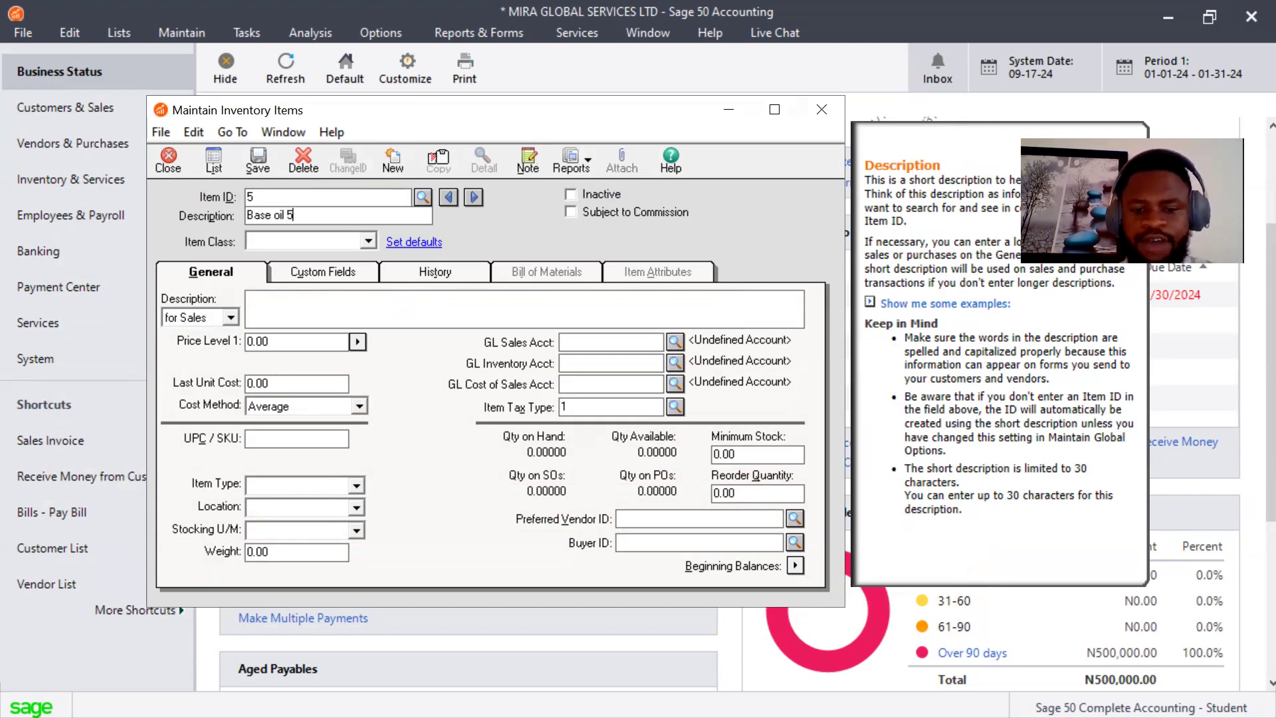
text(W-)
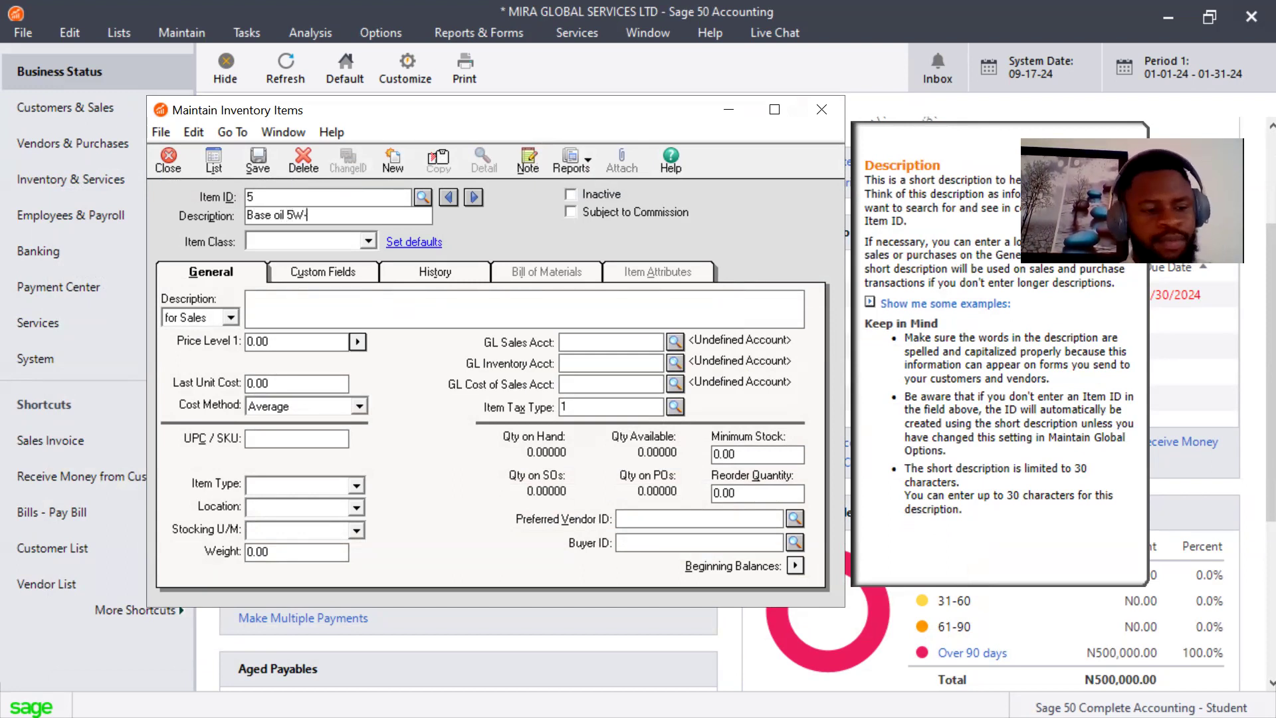
text(30)
key(Tab)
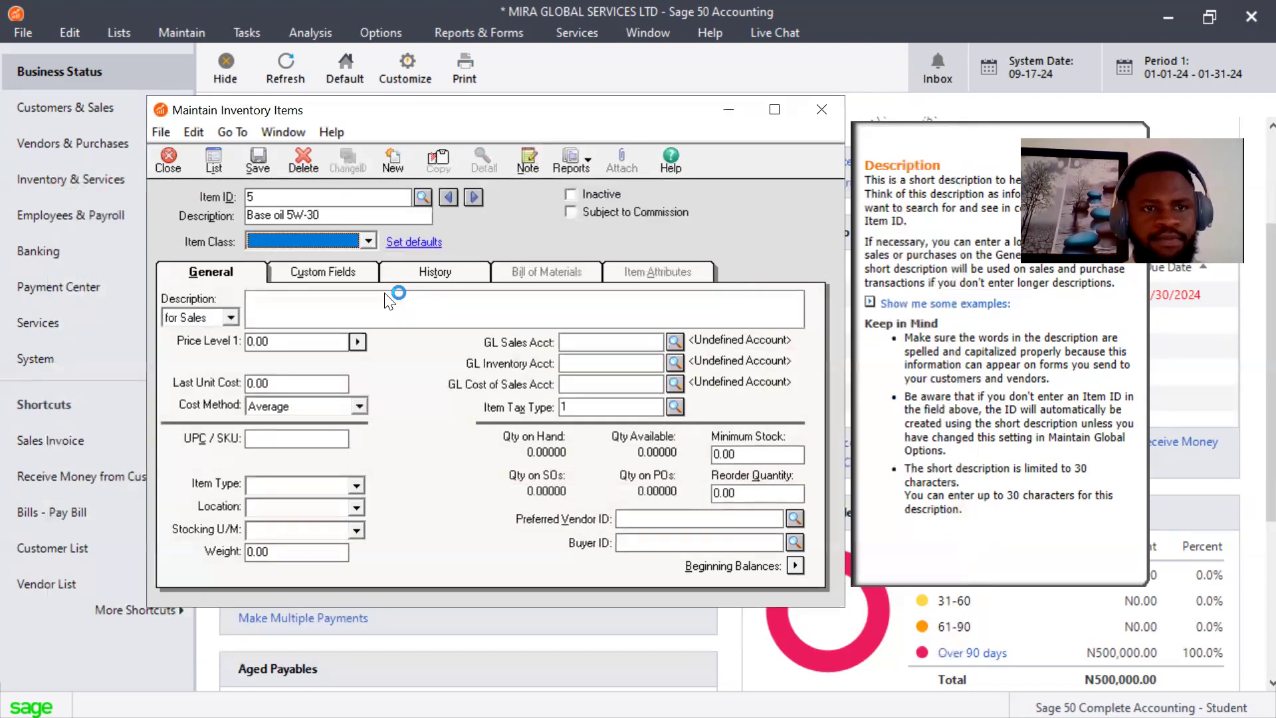
Set the Base oil 5W-30 item's class to Stock item and proceed to its price level
key(s)
key(Tab)
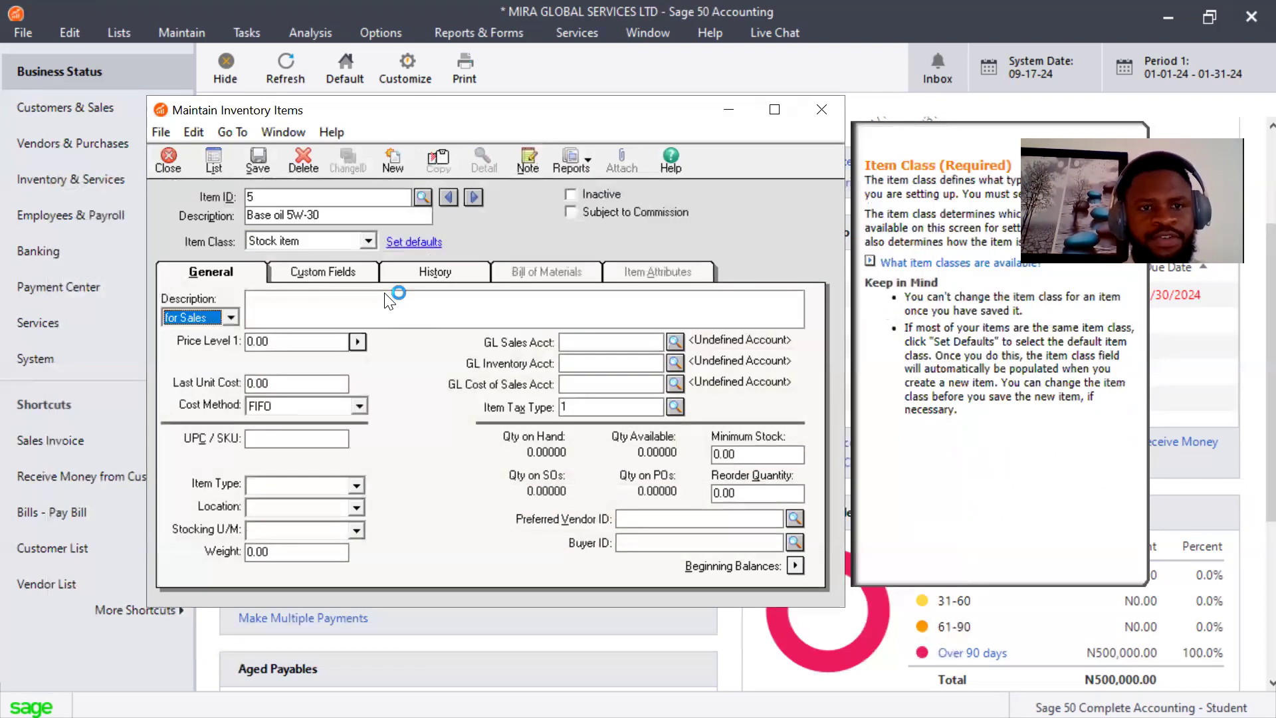
key(Tab)
key(Tab)
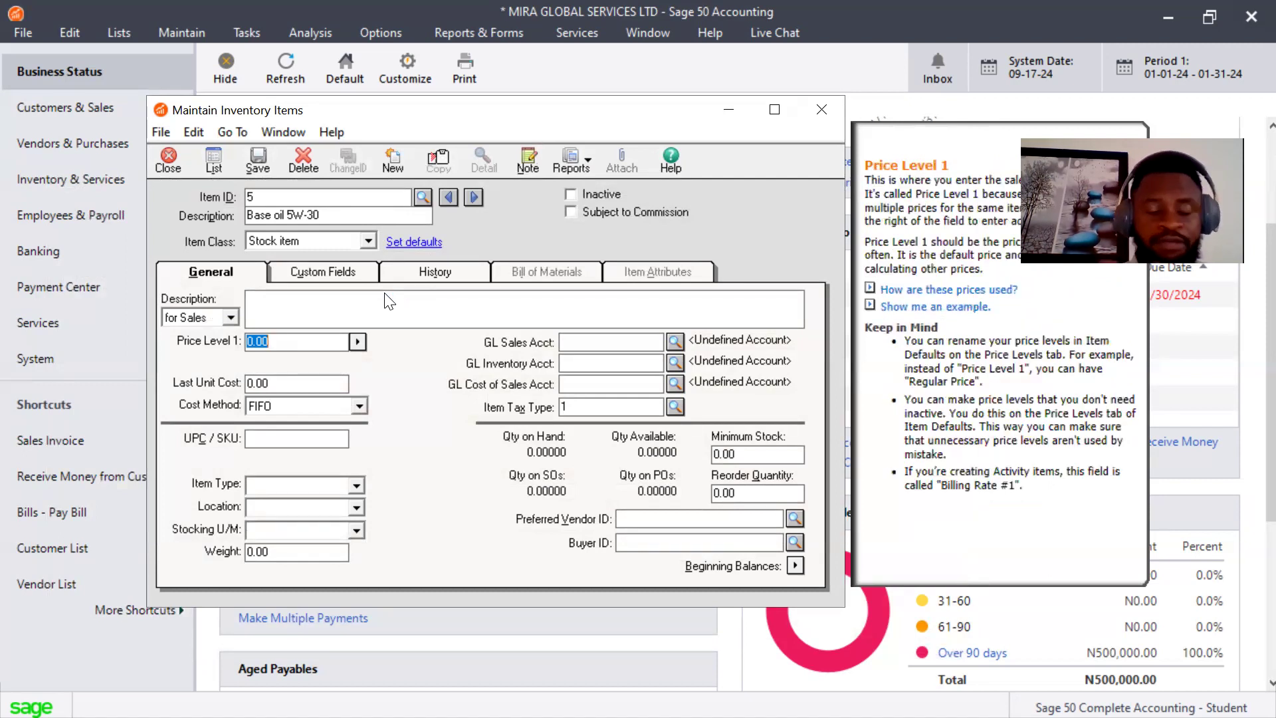
Set the Base oil 5W-30 item's Price Level 1 to 500 and its last unit cost to 400
text(300)
key(BackSpace)
key(BackSpace)
key(BackSpace)
text(500)
key(Tab)
key(Tab)
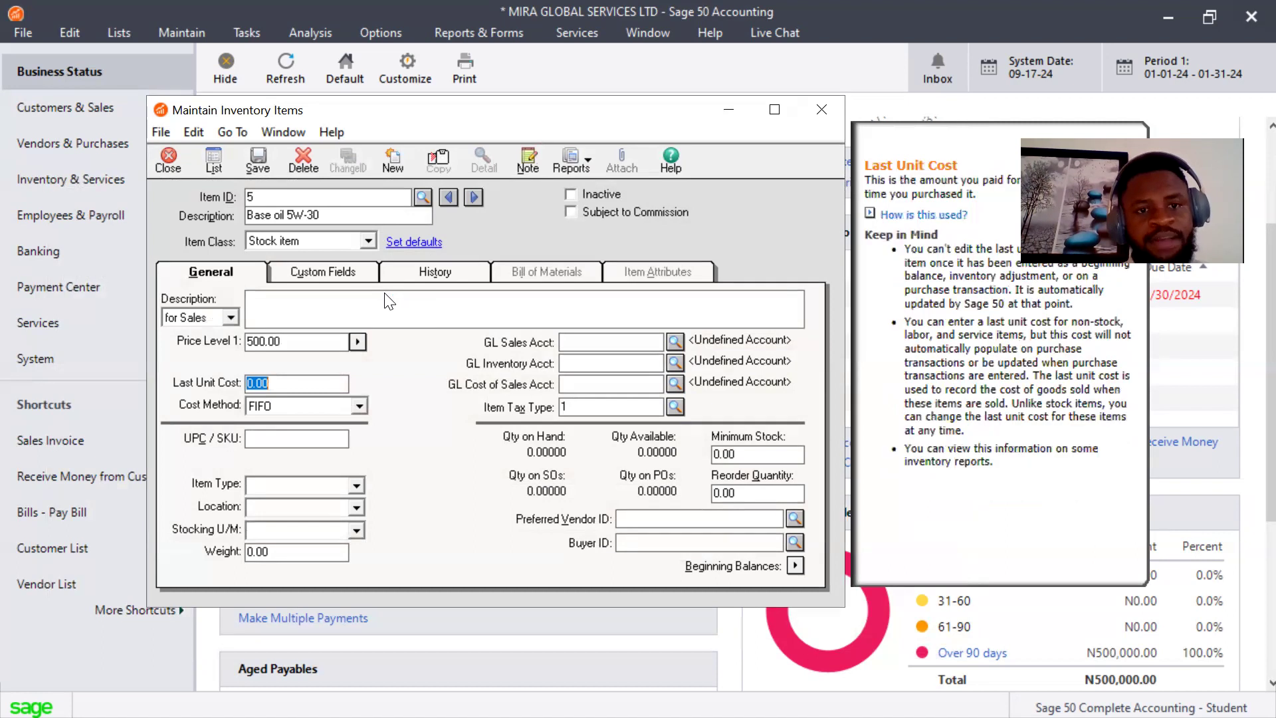
text(4000)
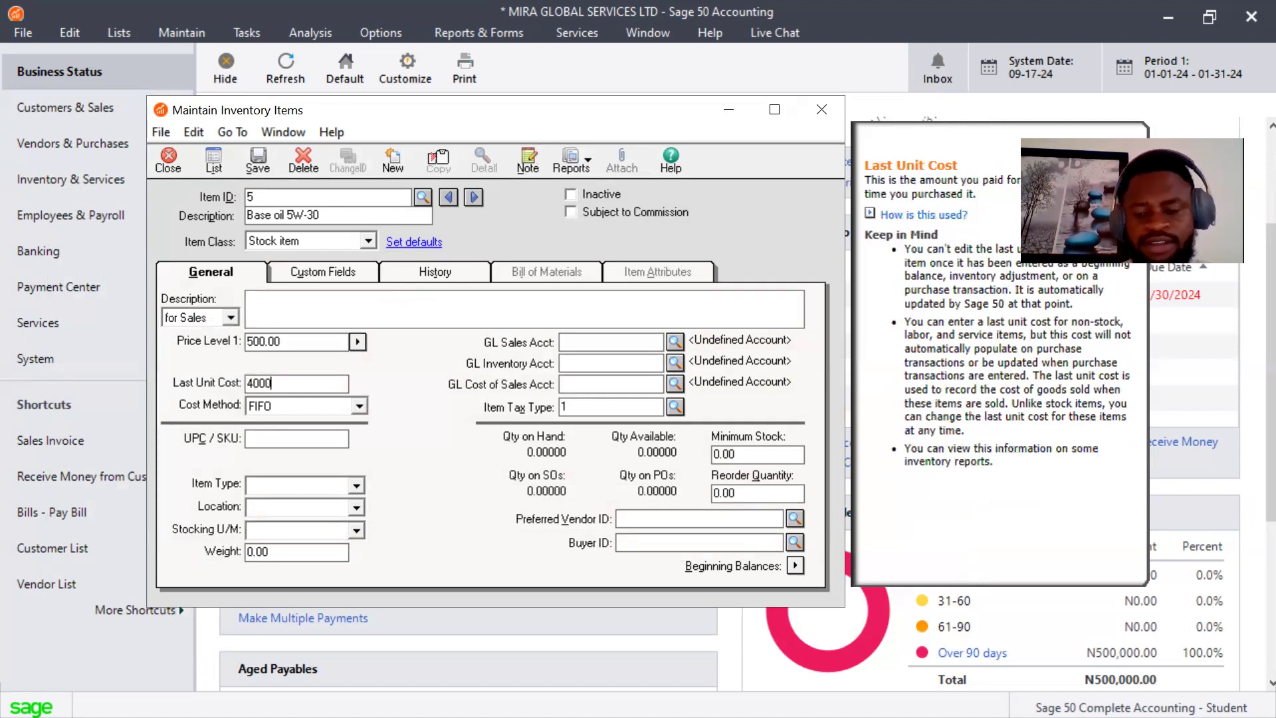
key(BackSpace)
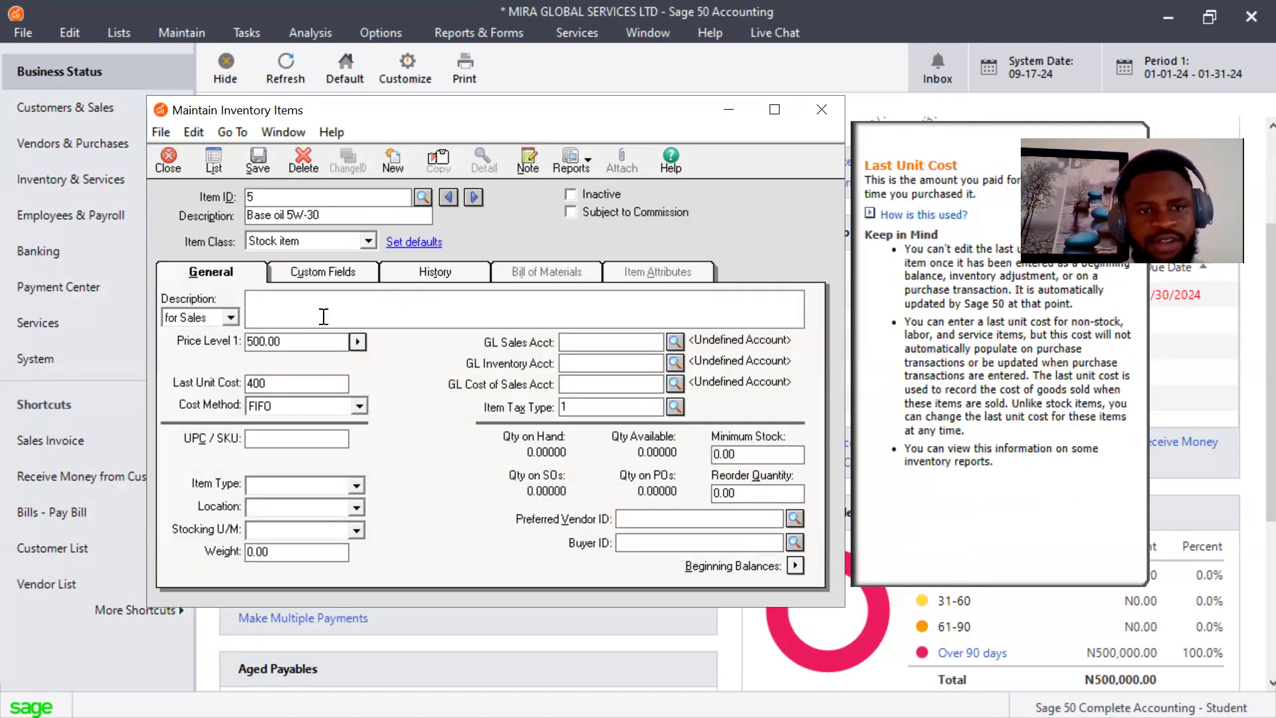
Clear the Base oil 5W-30 item's Price Level 1 and set its last unit cost to 500
click(309, 340)
key(BackSpace)
key(BackSpace)
key(BackSpace)
key(BackSpace)
key(BackSpace)
key(BackSpace)
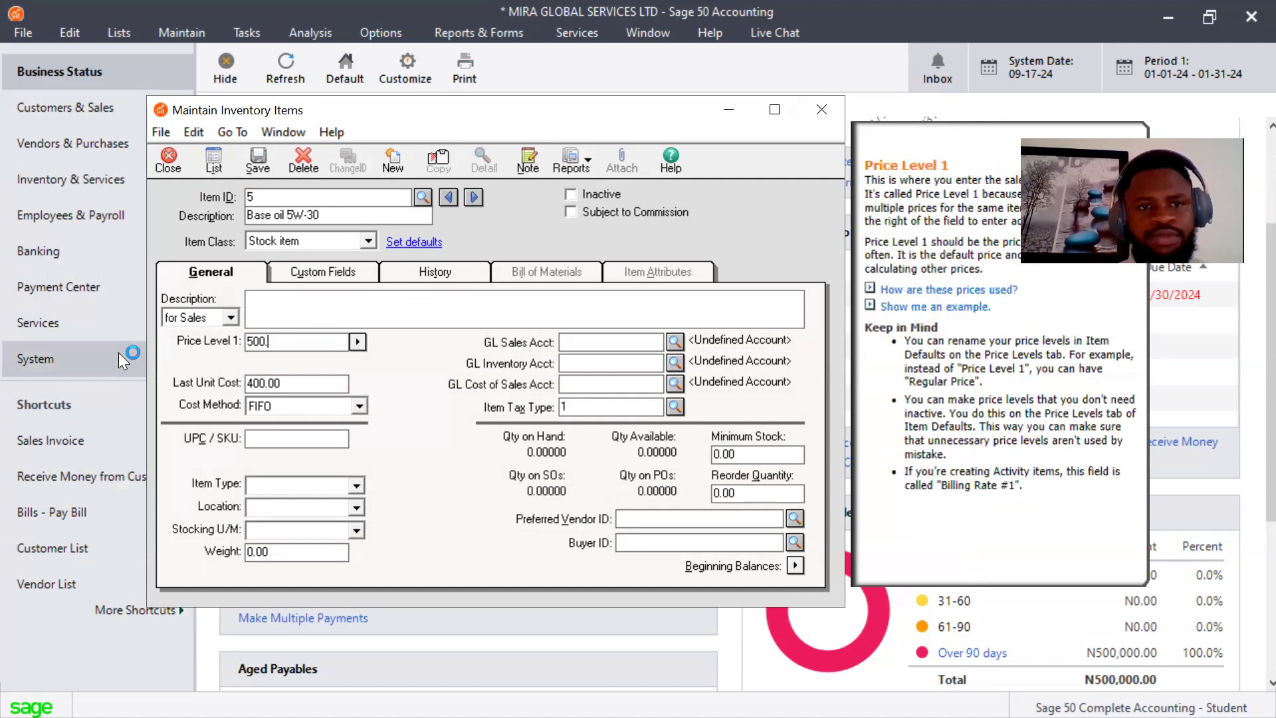
key(Tab)
key(Tab)
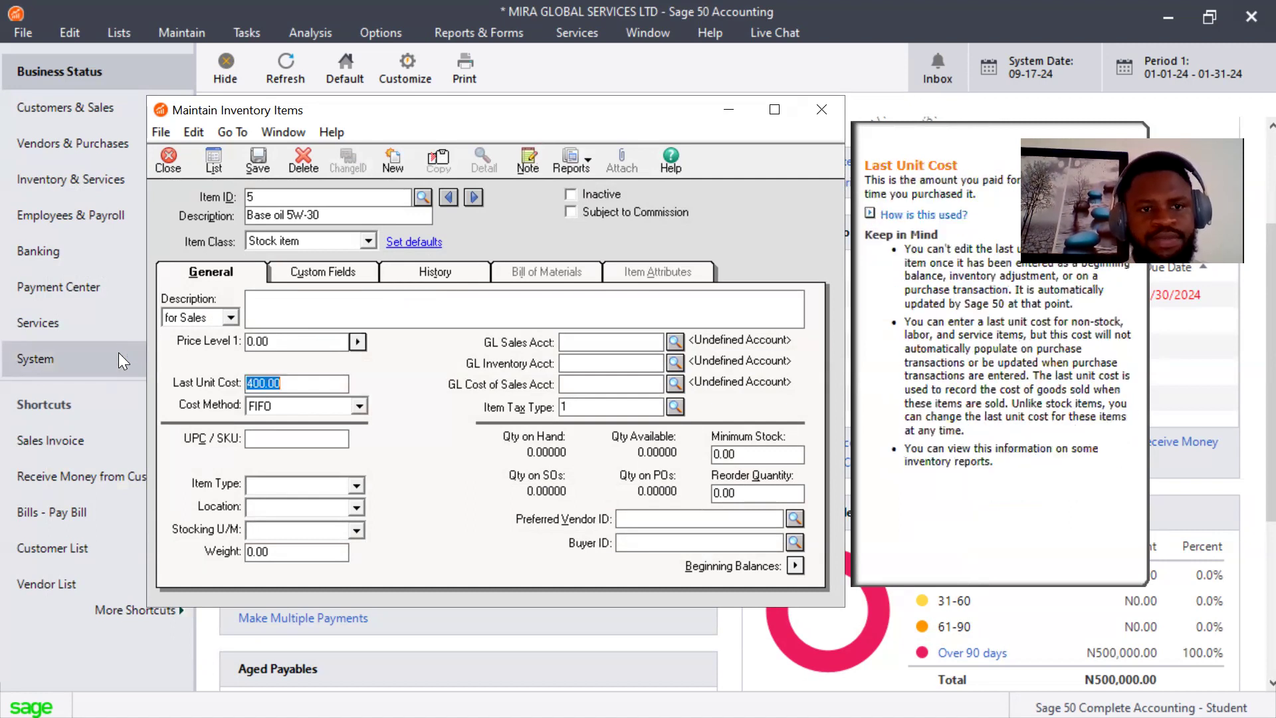
text(500)
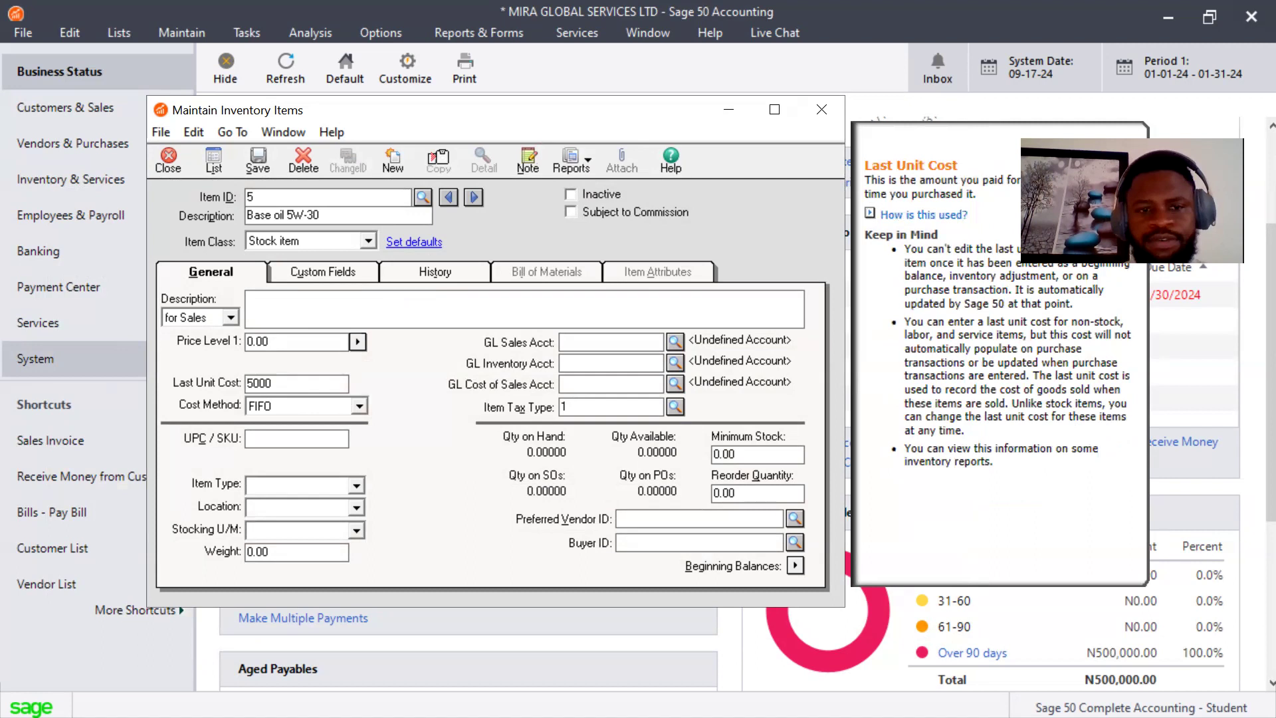
key(Tab)
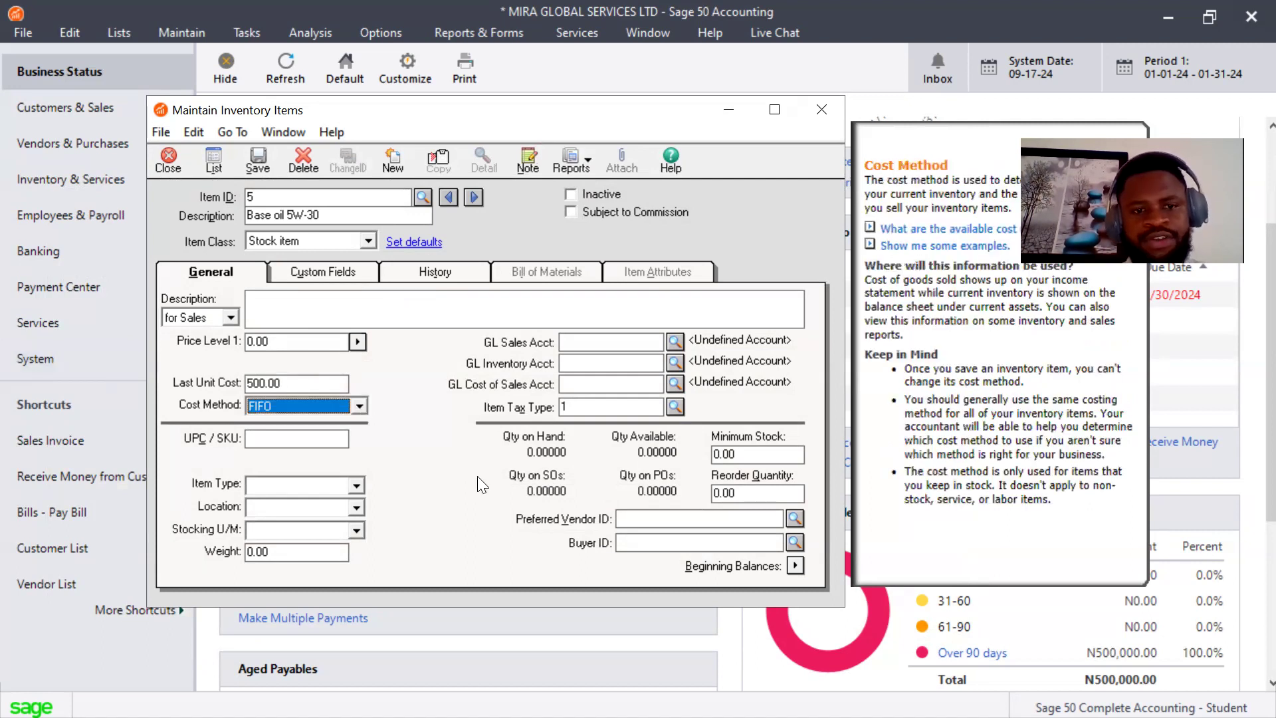
key(Tab)
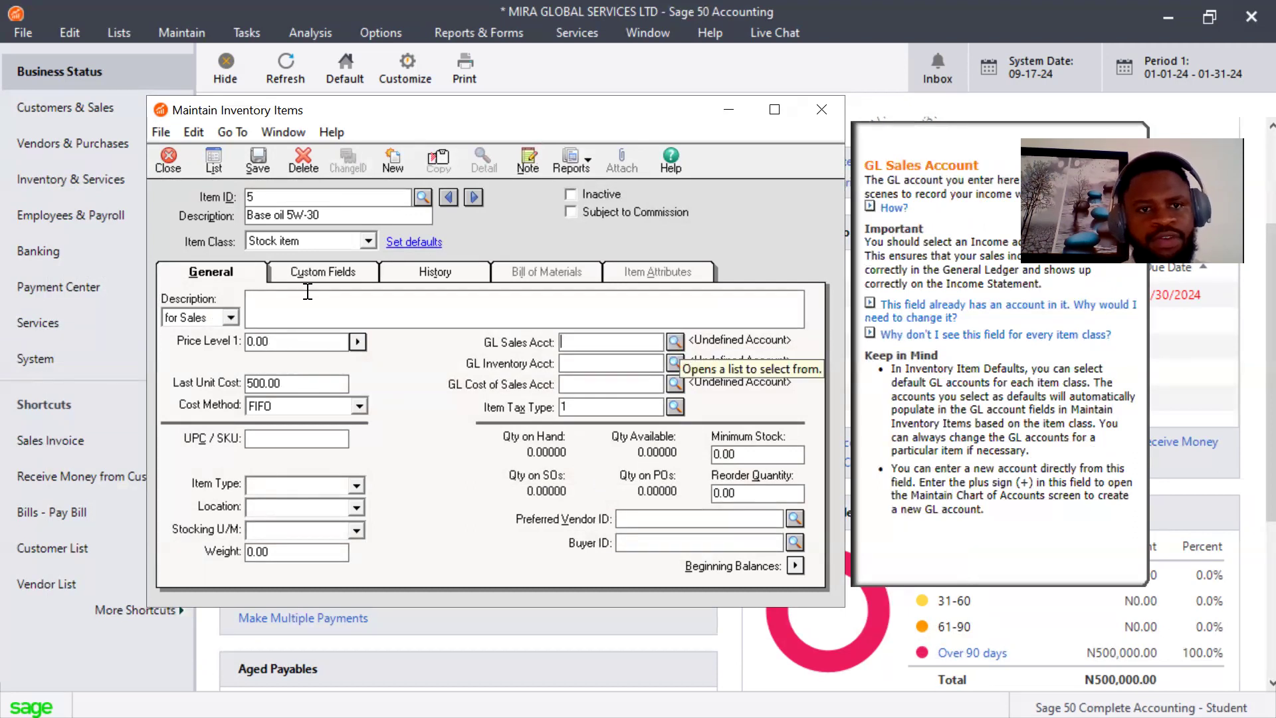
Try the Assembly class for the Base oil 5W-30 item and return it to Stock item
click(367, 240)
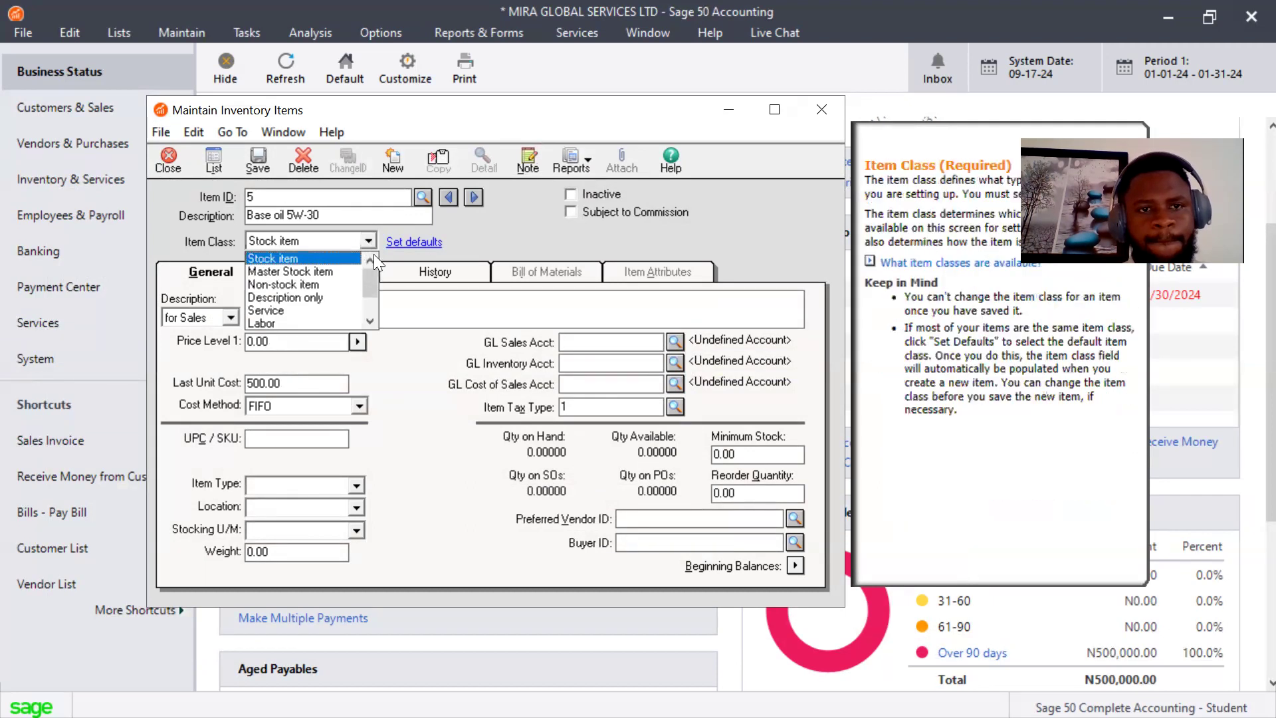
drag(369, 274, 454, 317)
click(456, 319)
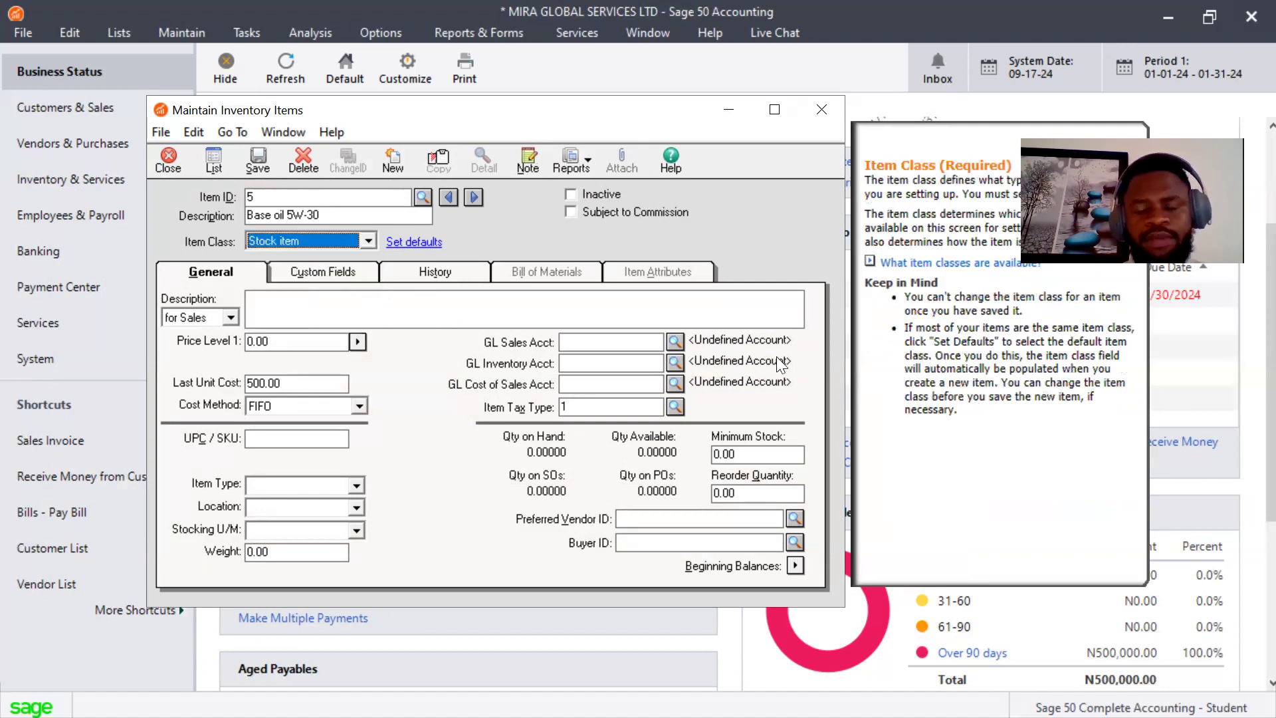
click(362, 241)
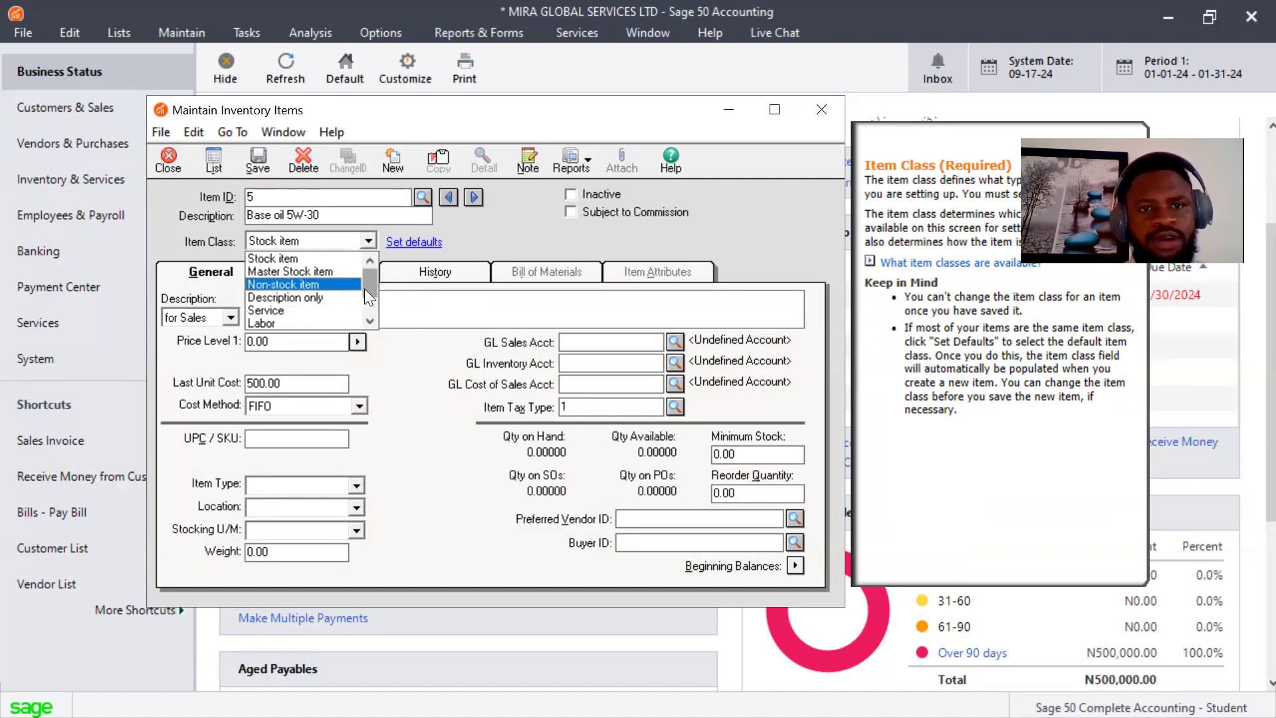
drag(365, 288, 366, 314)
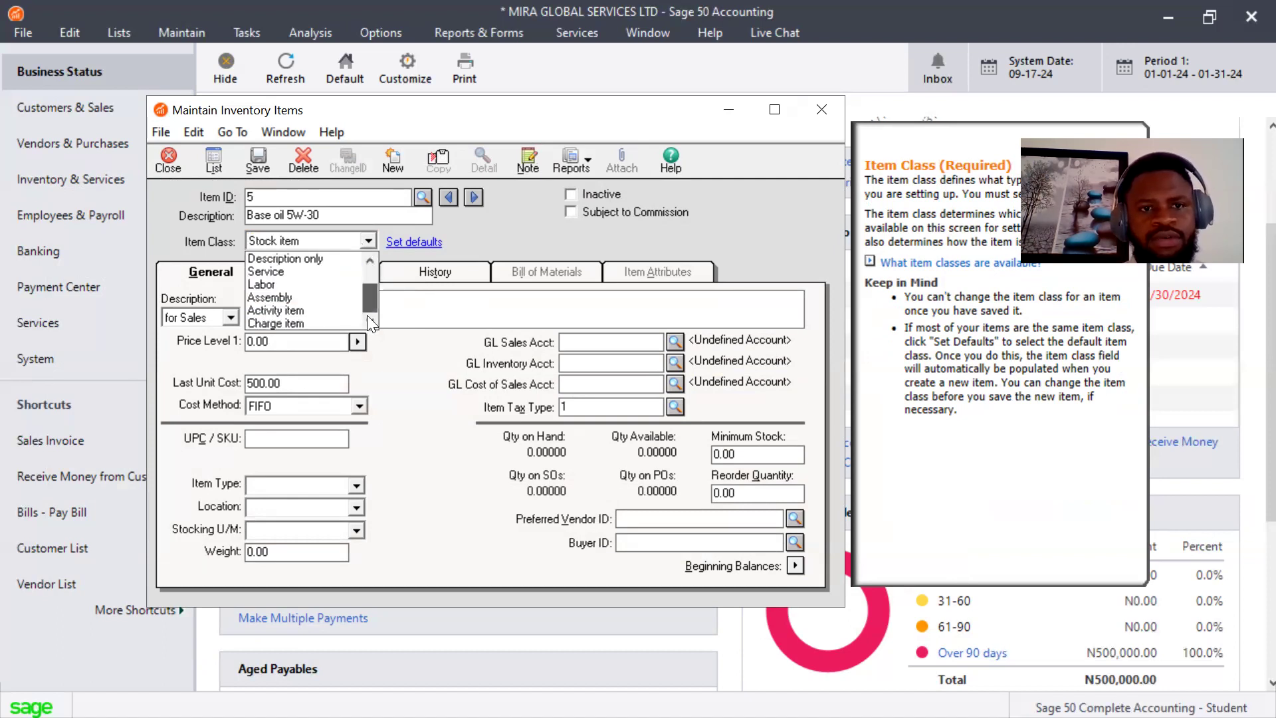
click(320, 297)
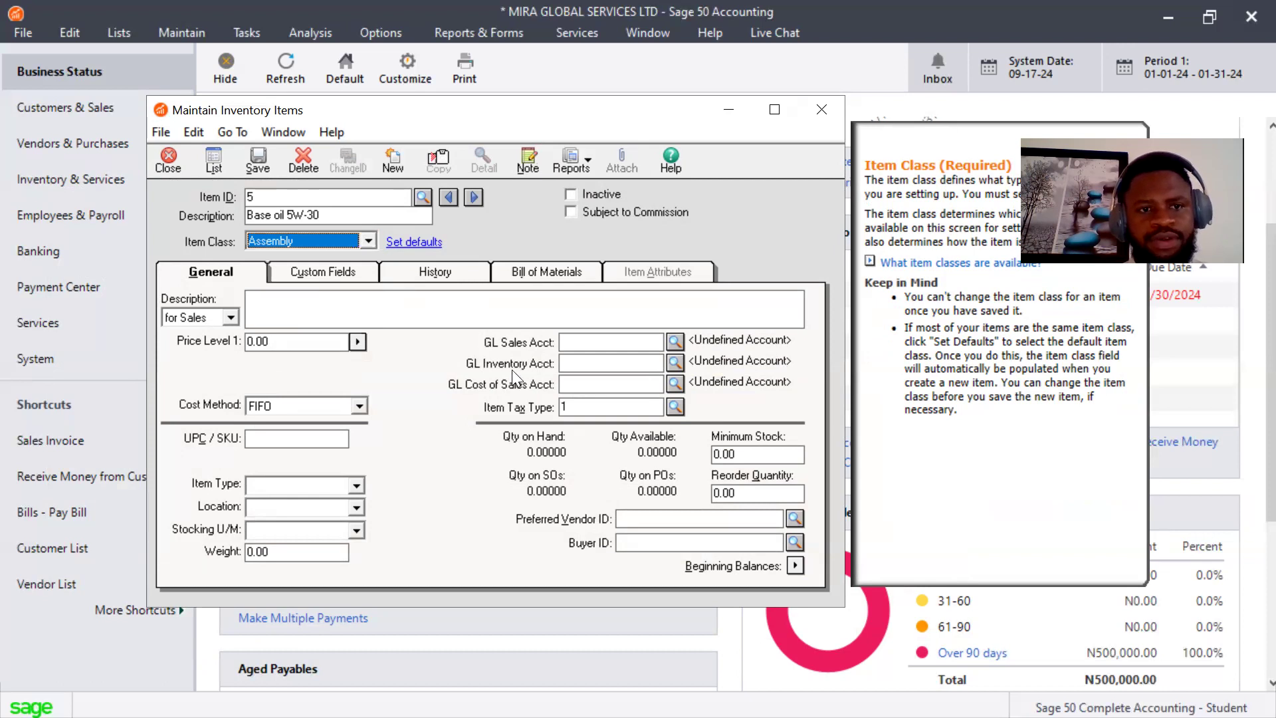
click(370, 240)
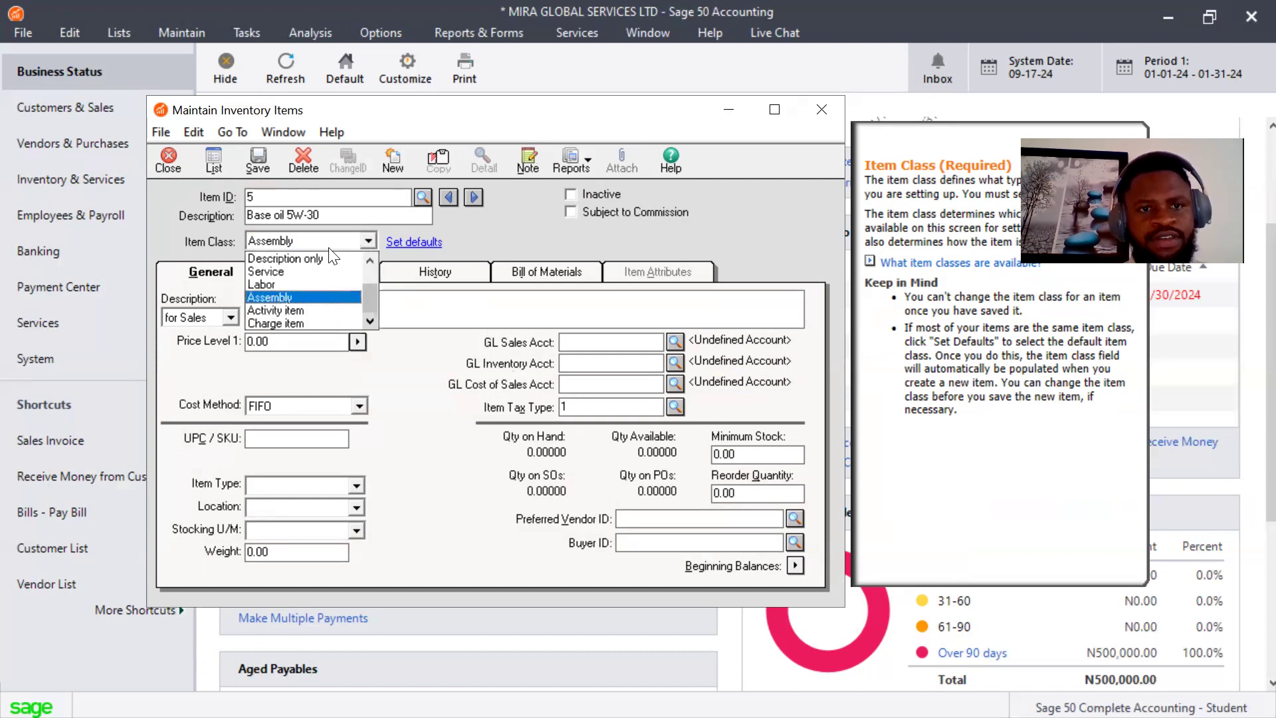
click(371, 277)
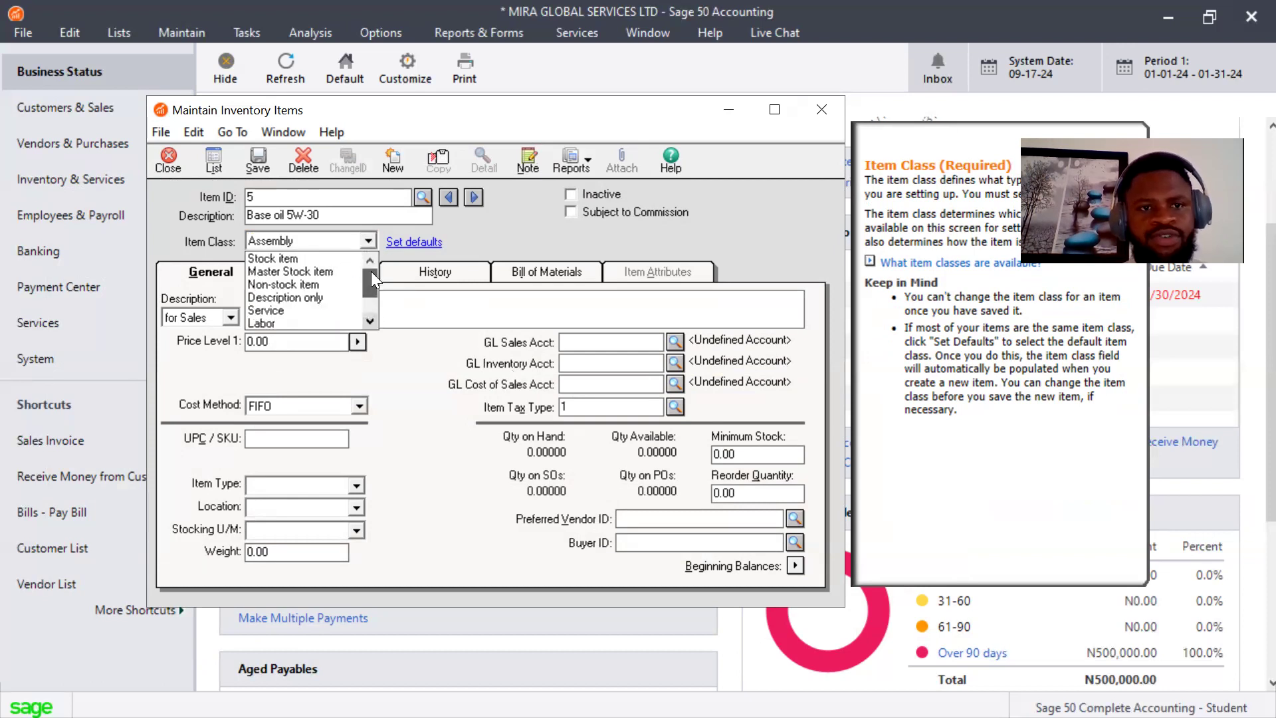
click(318, 262)
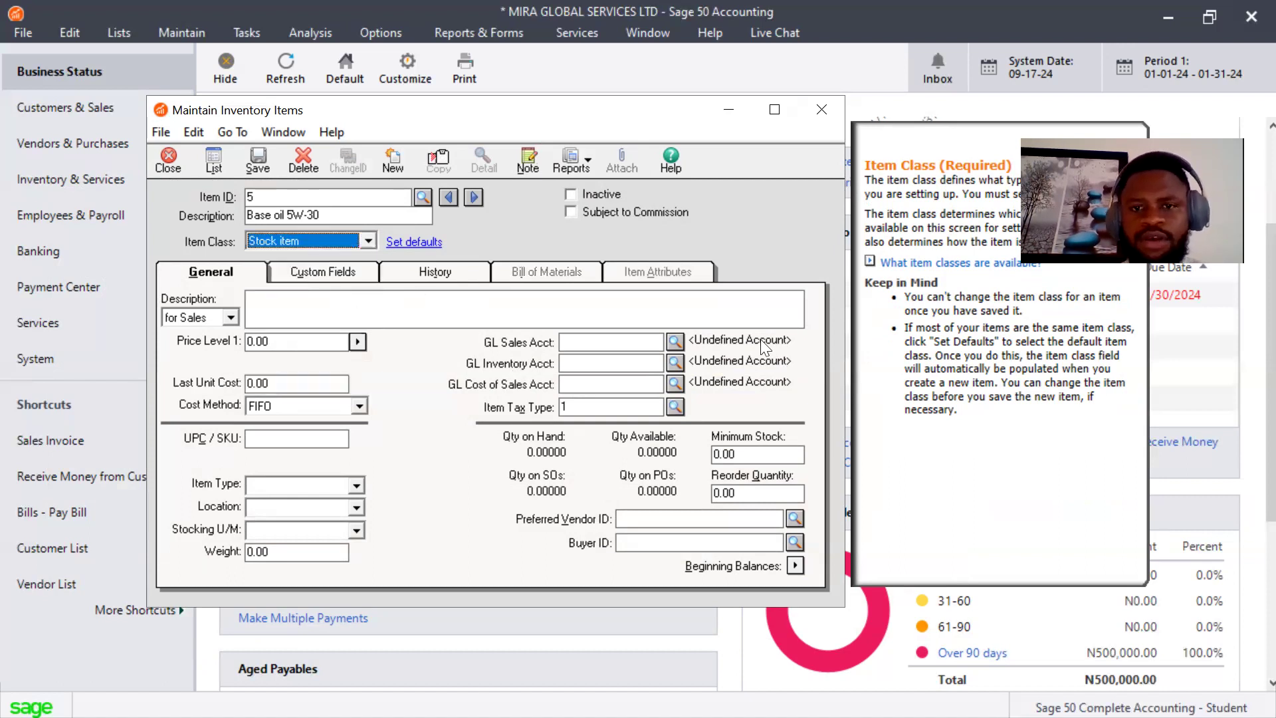
Assign 4007 Sales - Oilfield Services as the item's GL sales account and 1008 Inventory - Engine Oil as its GL inventory account
click(675, 341)
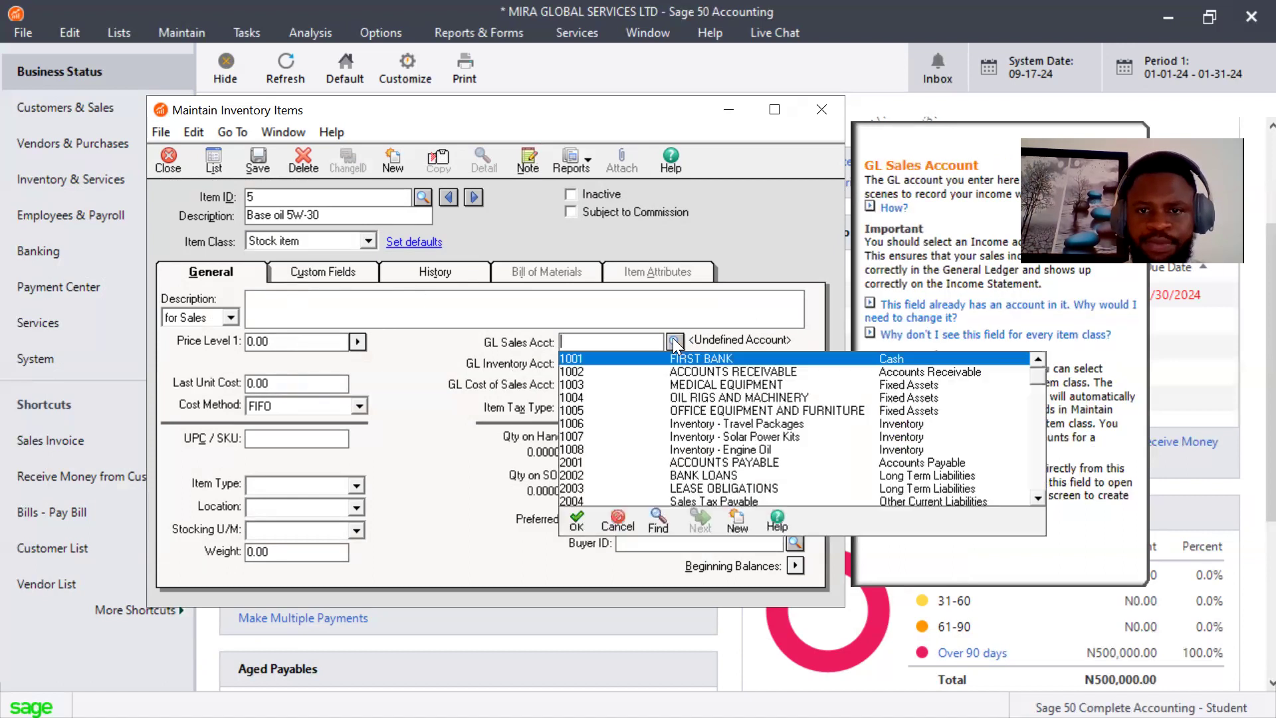
click(1036, 499)
scroll(1033, 495, down, 8)
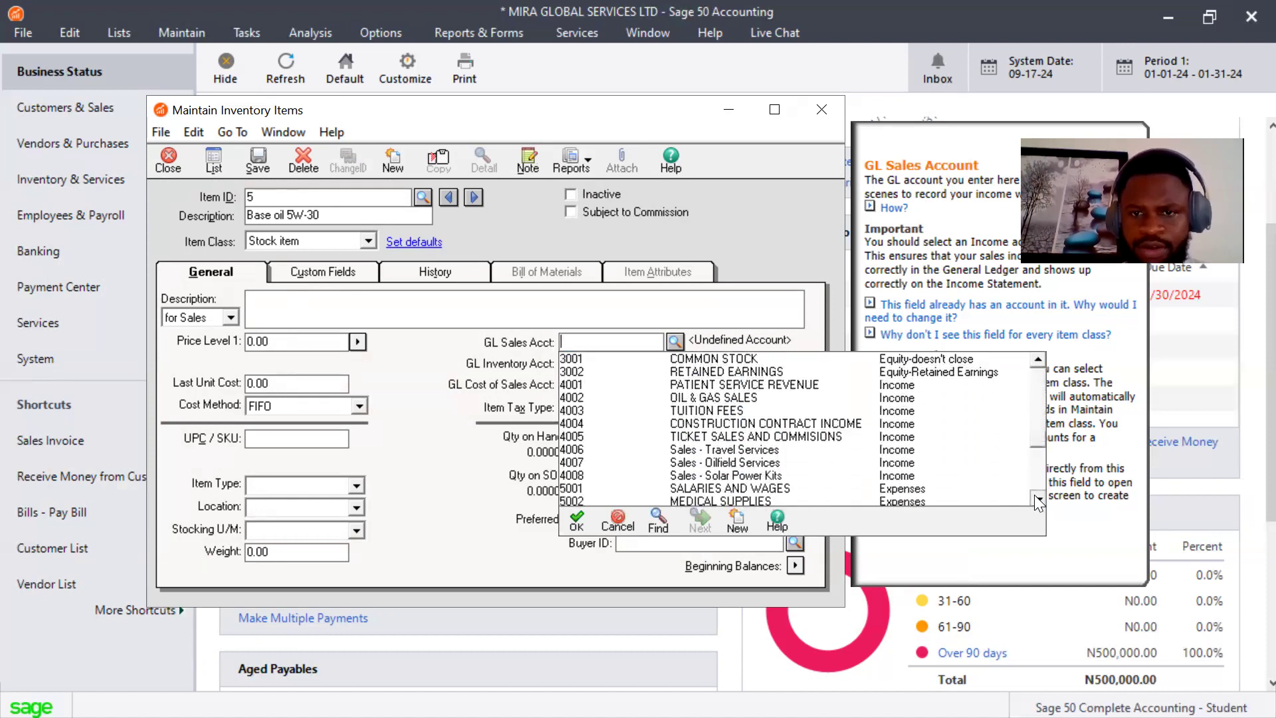
click(1036, 498)
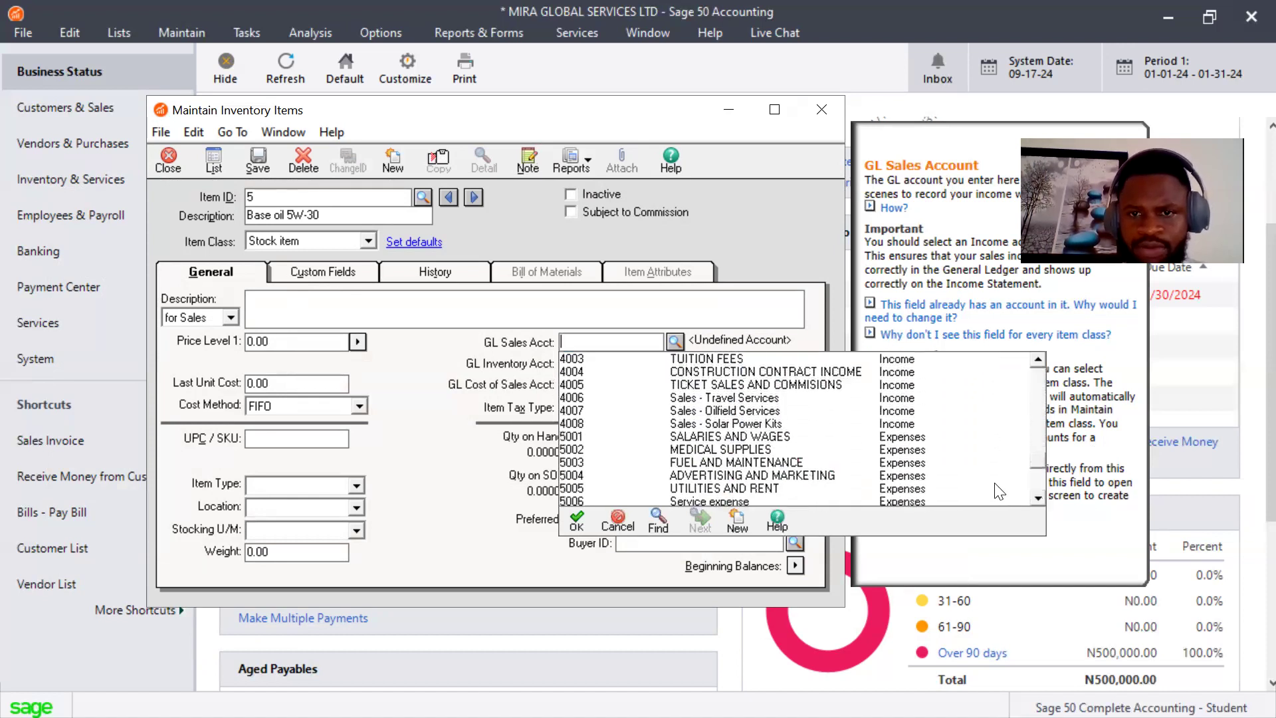
double_click(728, 409)
click(674, 363)
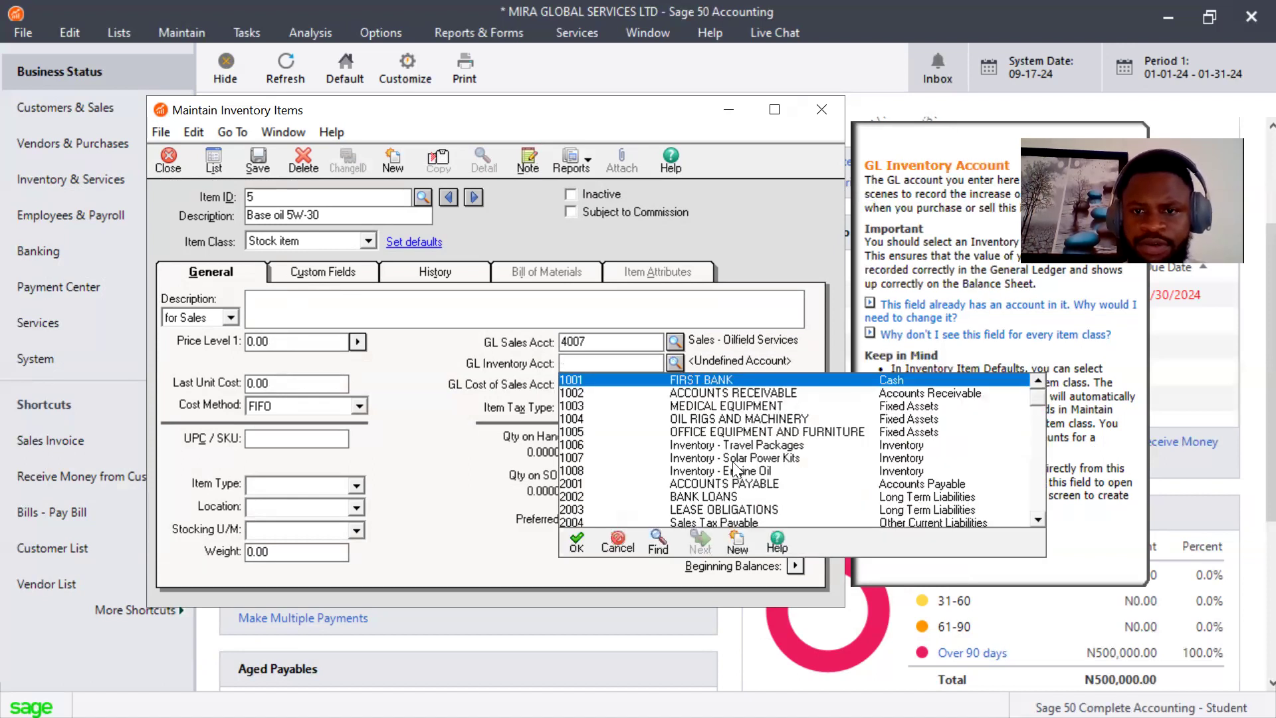
double_click(738, 471)
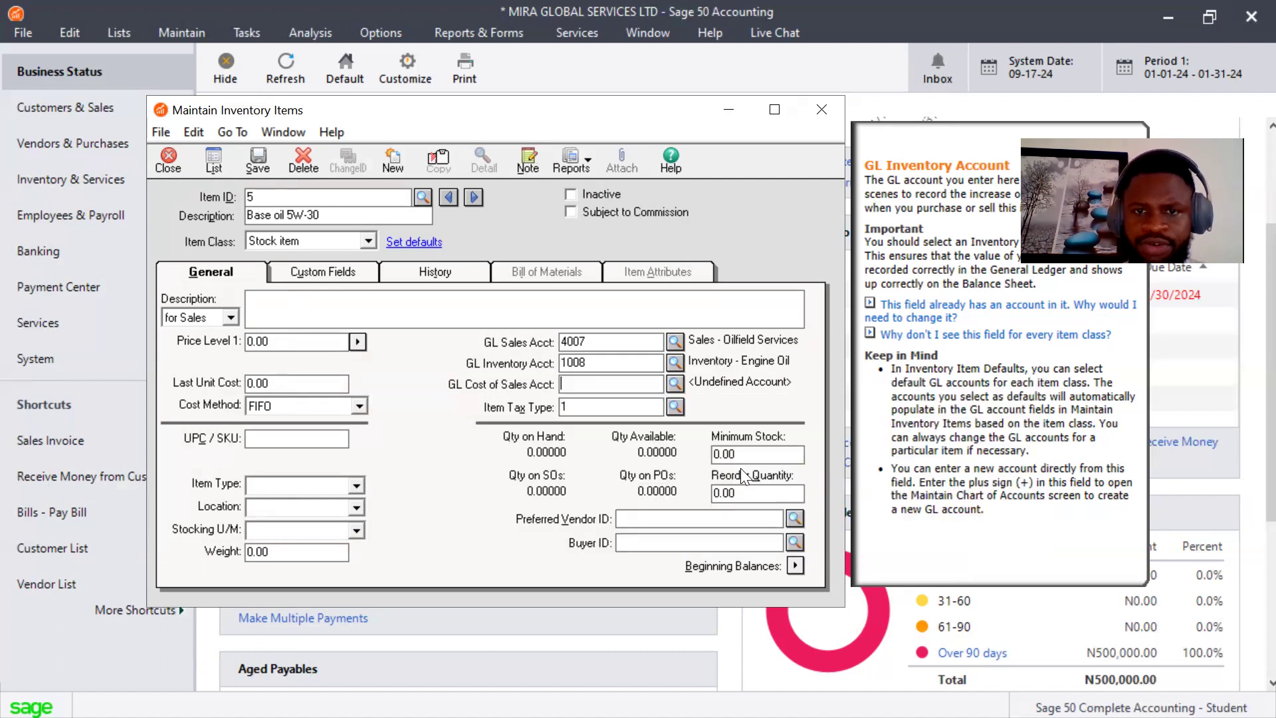
Assign 7002 Cost of Sales - Oilfield as the item's GL cost of sales account and save the item
click(673, 380)
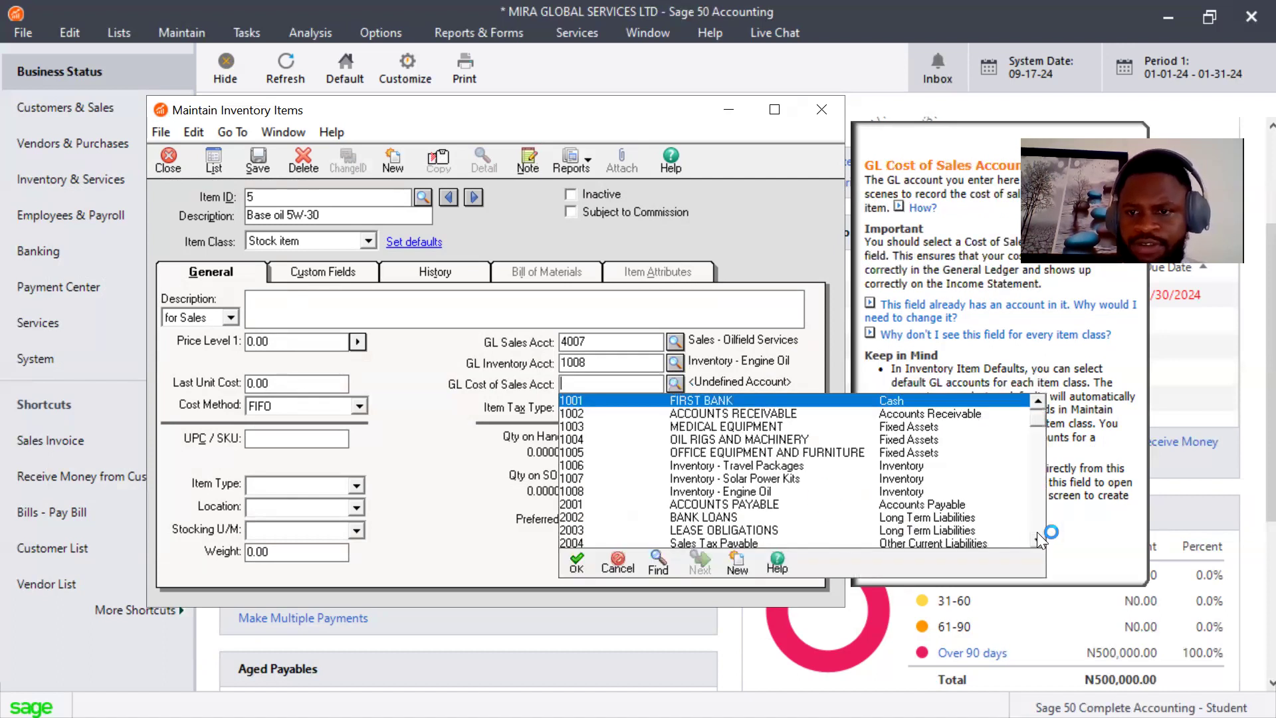
scroll(1038, 534, down, 6)
scroll(1038, 537, down, 3)
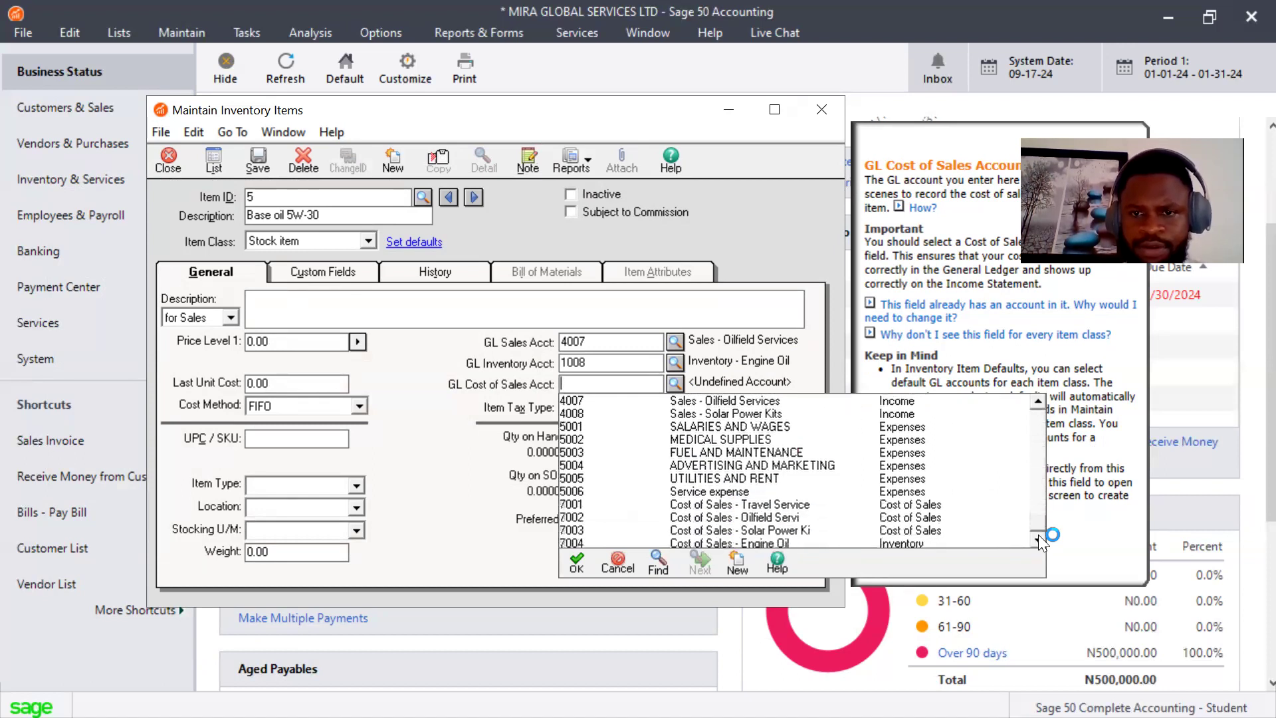
double_click(738, 517)
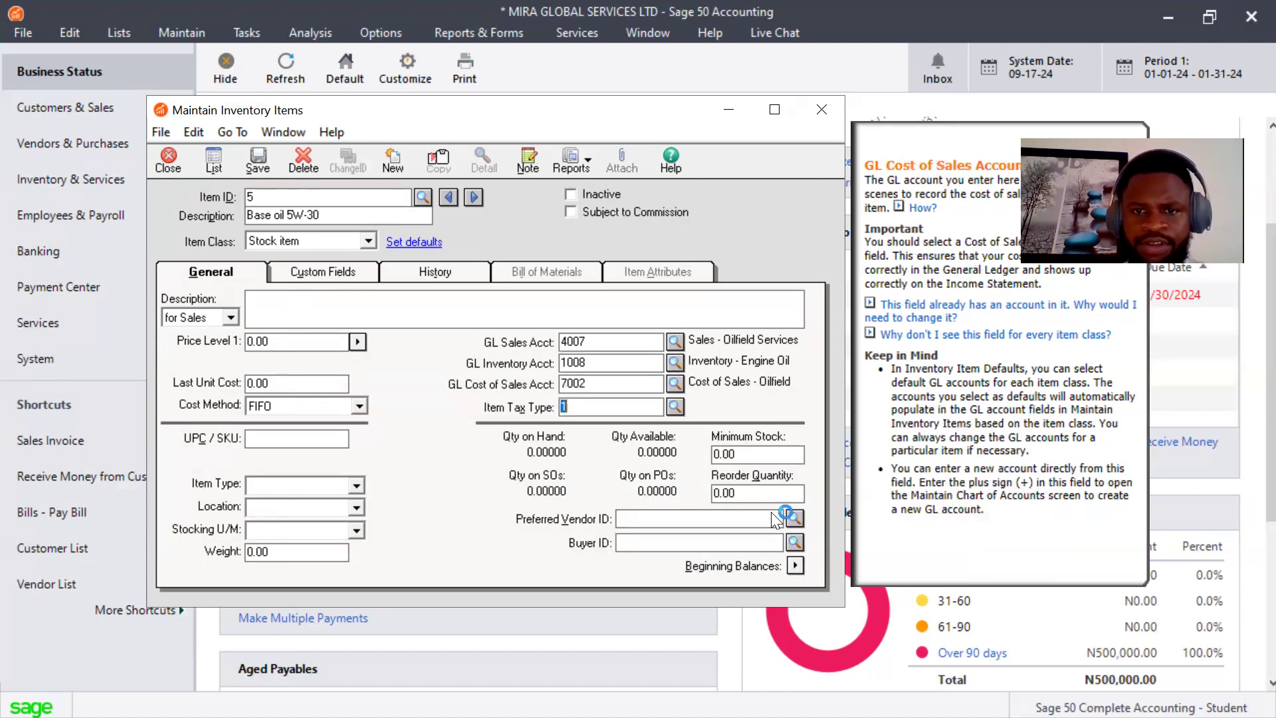
key(Tab)
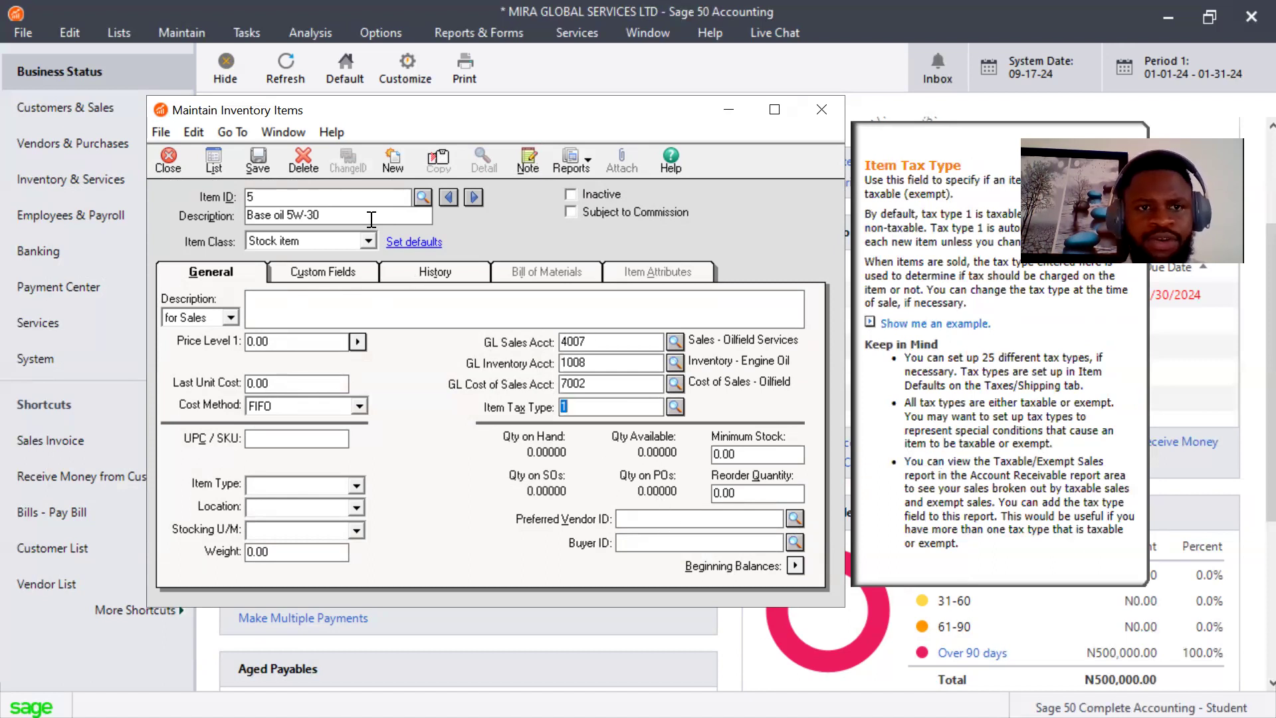
click(272, 163)
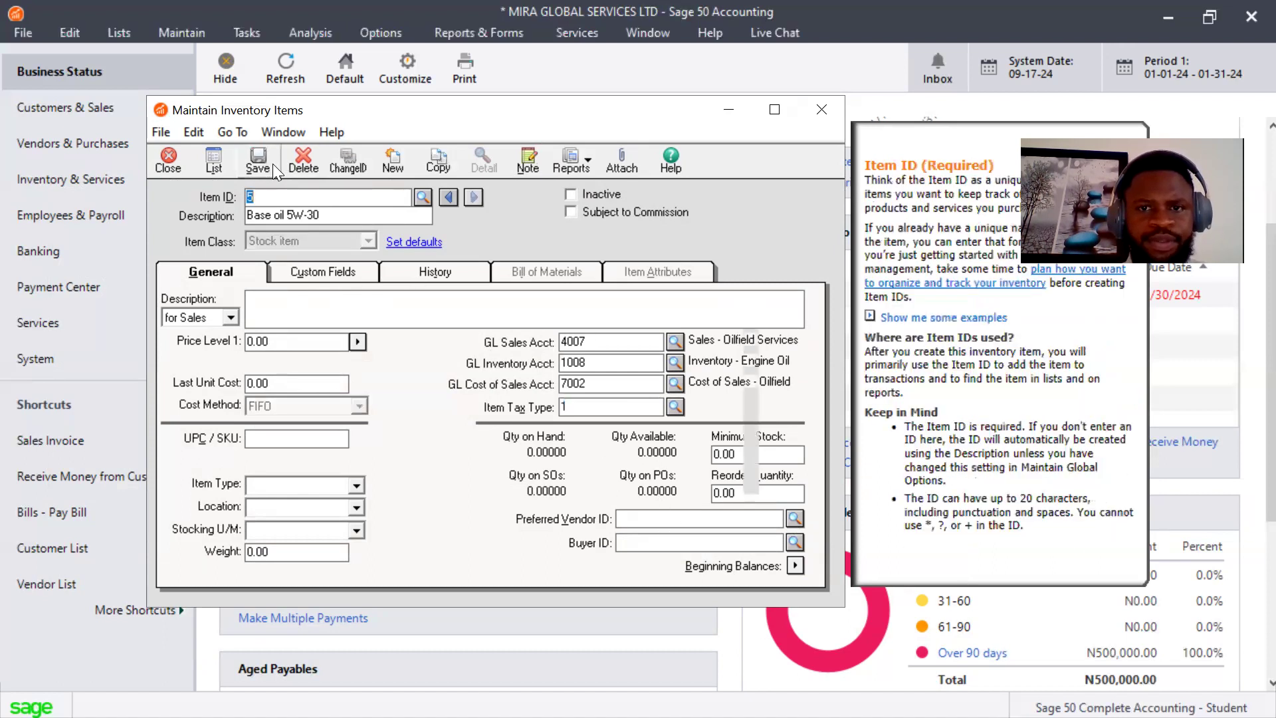
Display the inventory list and open the Base oil 5W-30 item's record from it
click(214, 160)
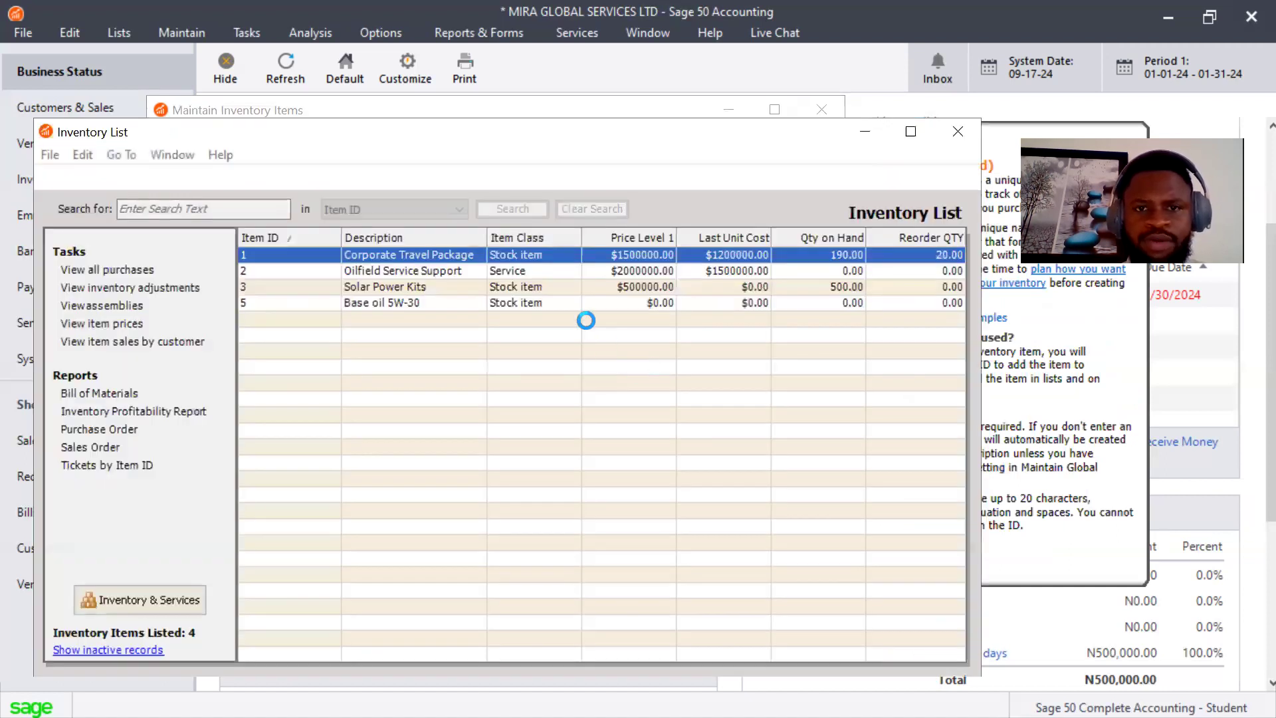
right_click(399, 302)
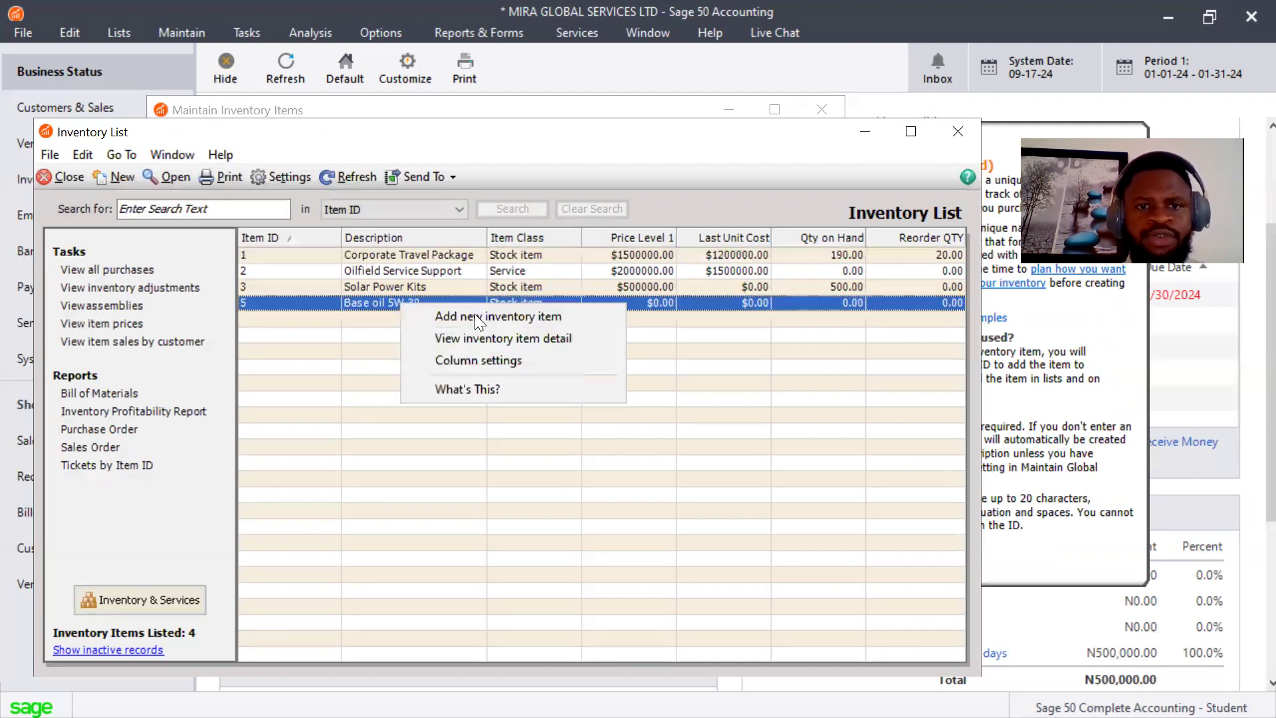
double_click(347, 301)
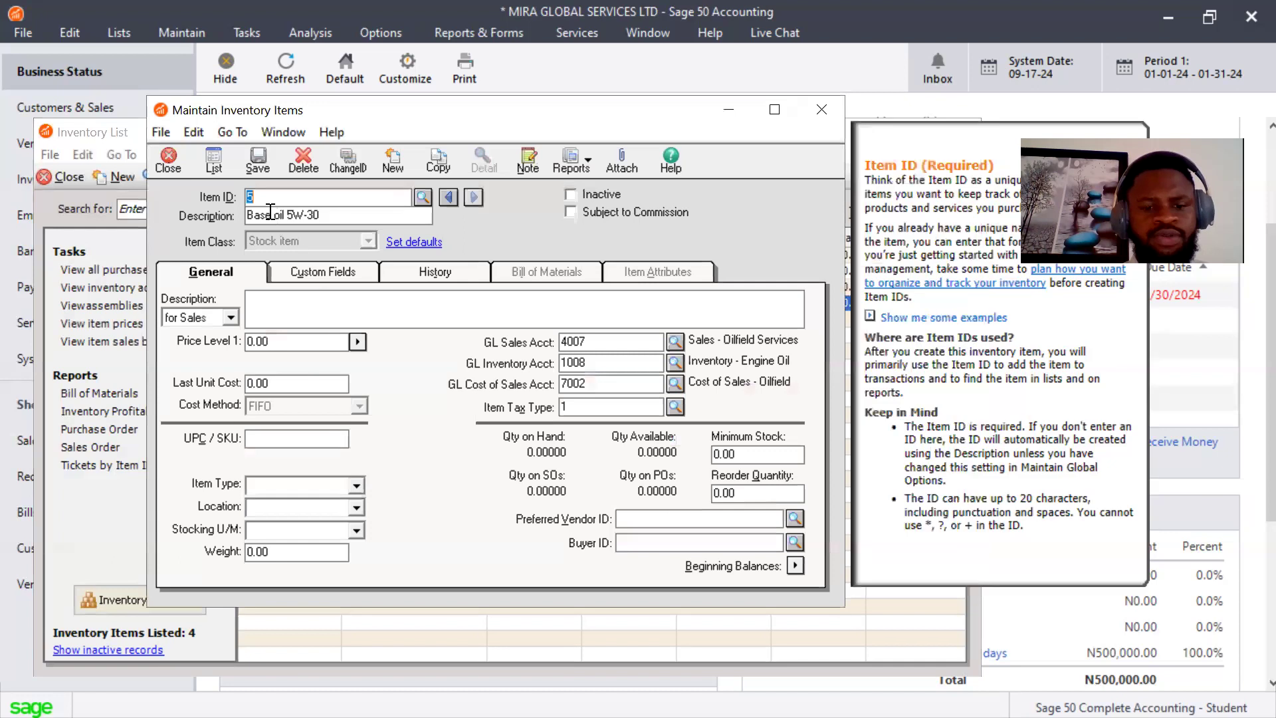
Start a new item from this record with ID 6, description Additive A and a last unit cost of 500
text(6)
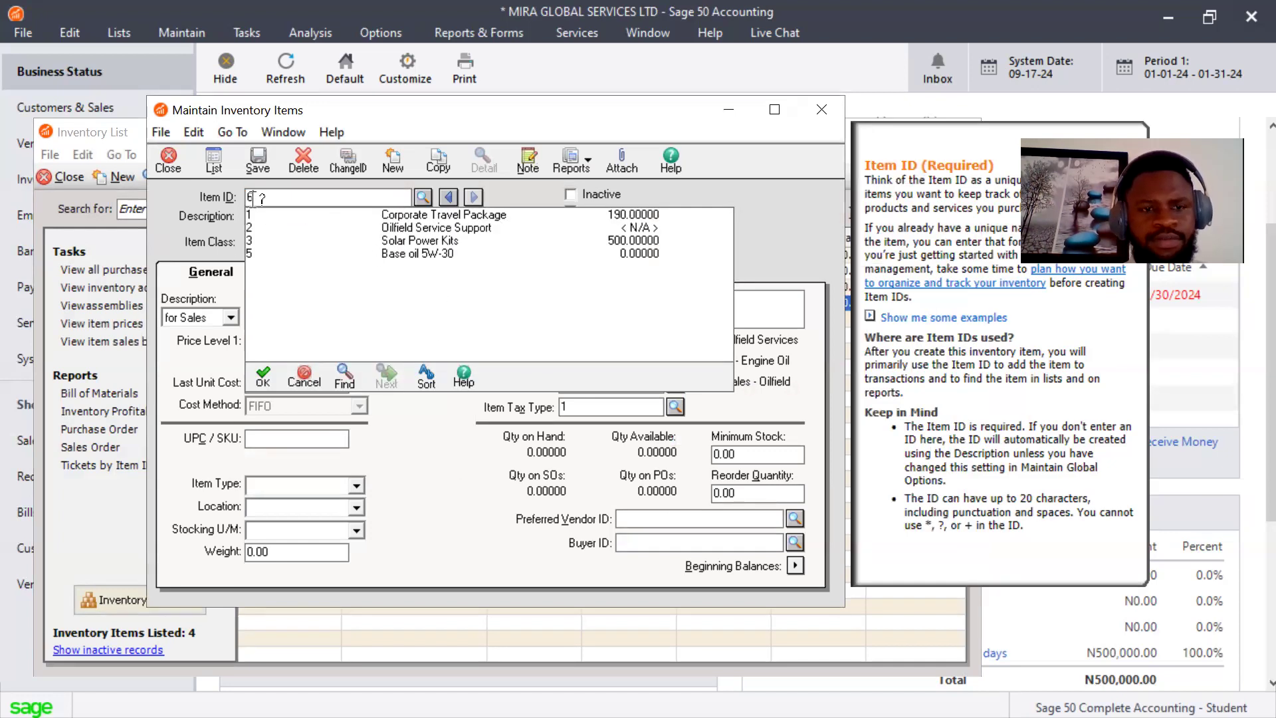
key(Tab)
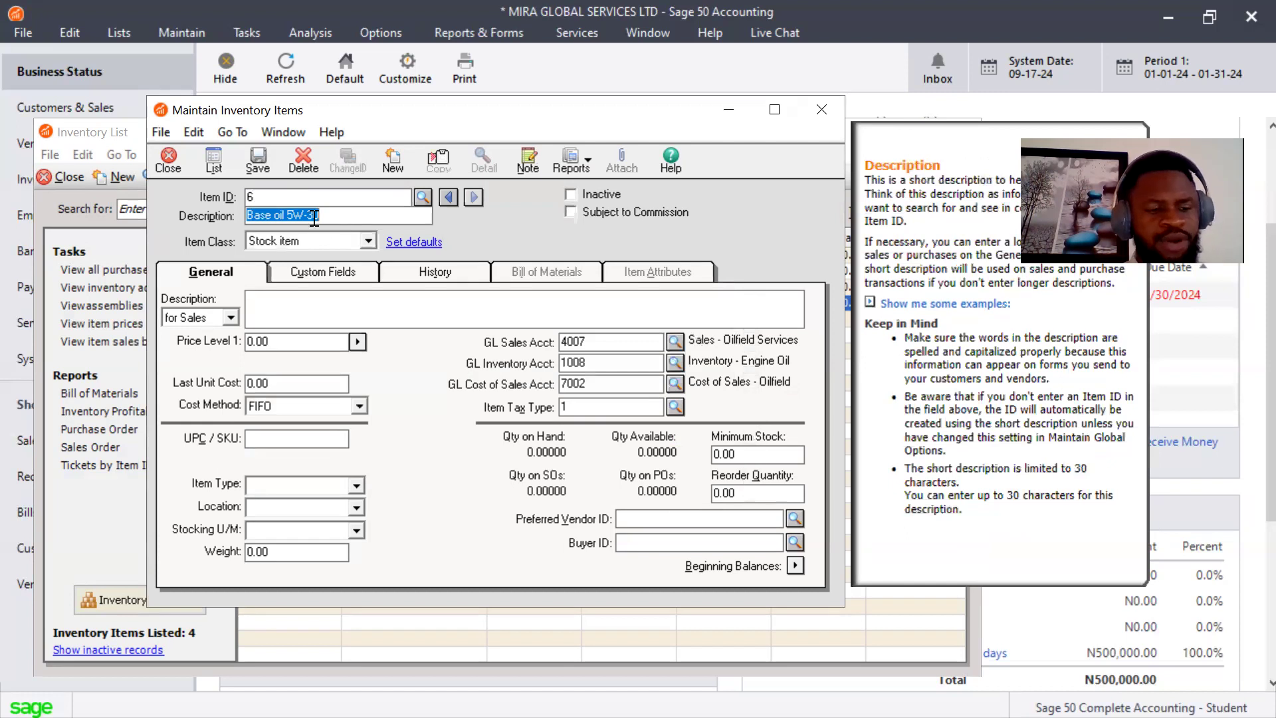
text(Additi)
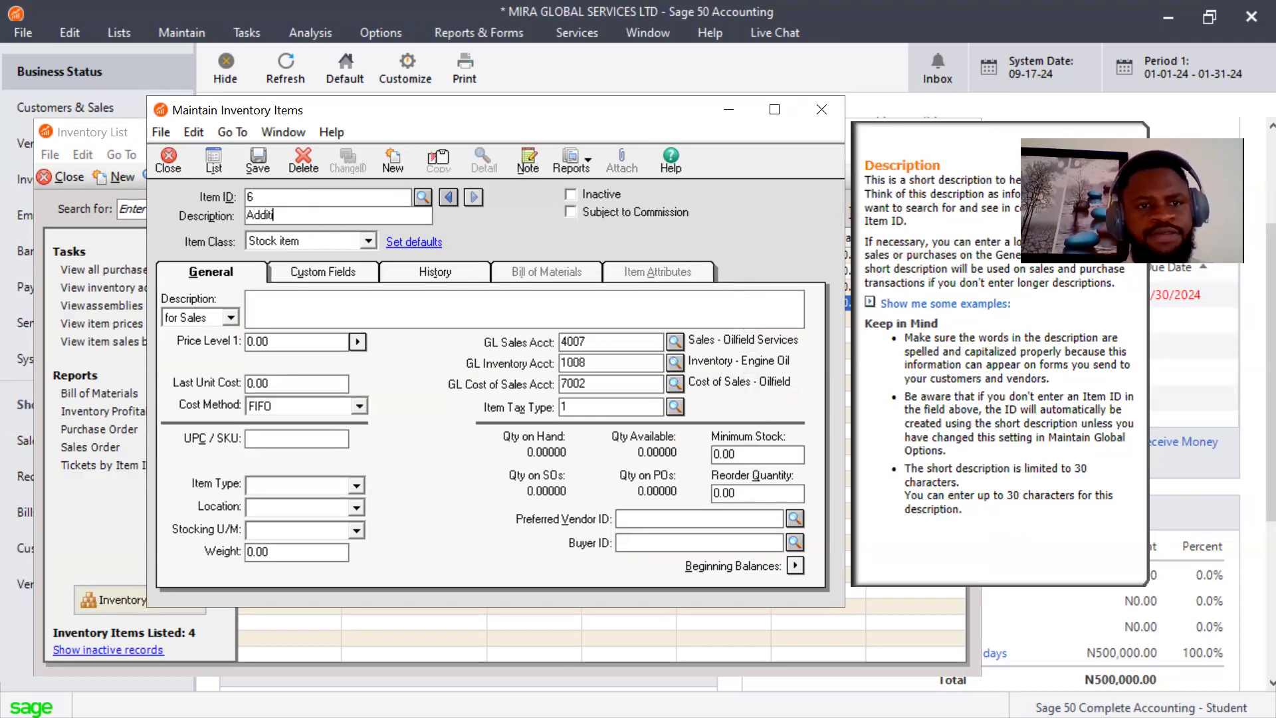
text(ve A)
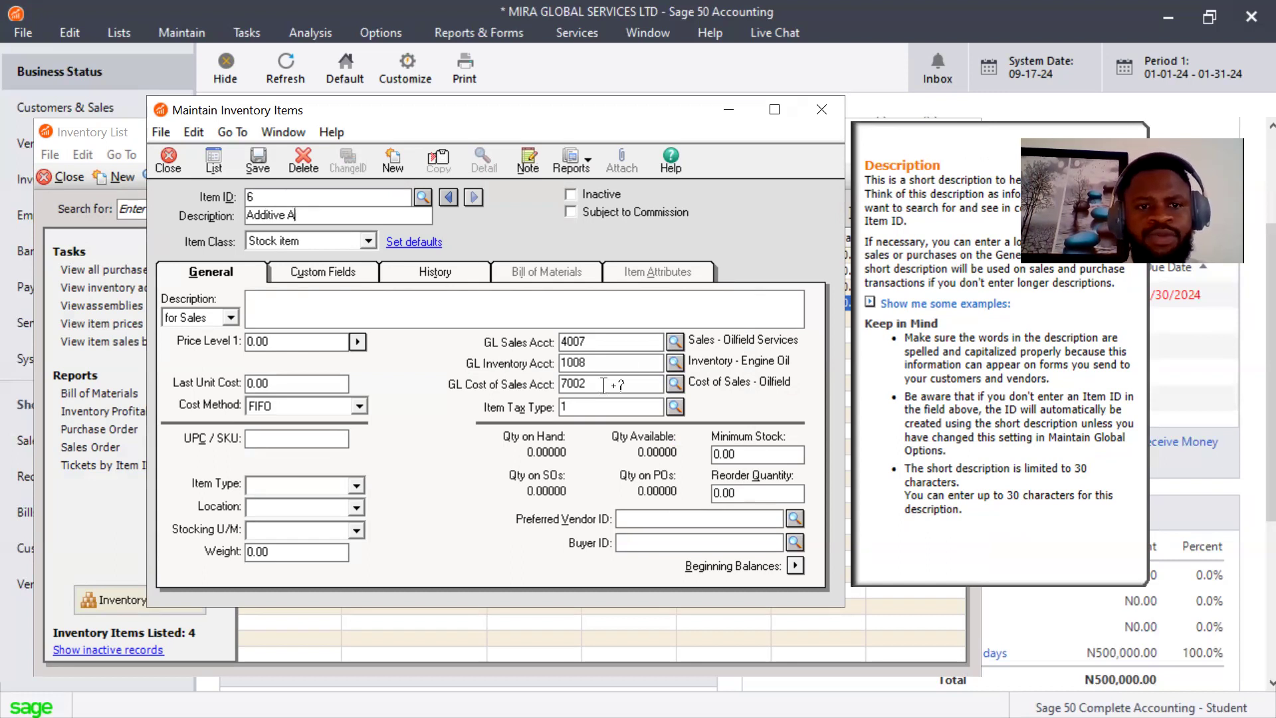
click(286, 383)
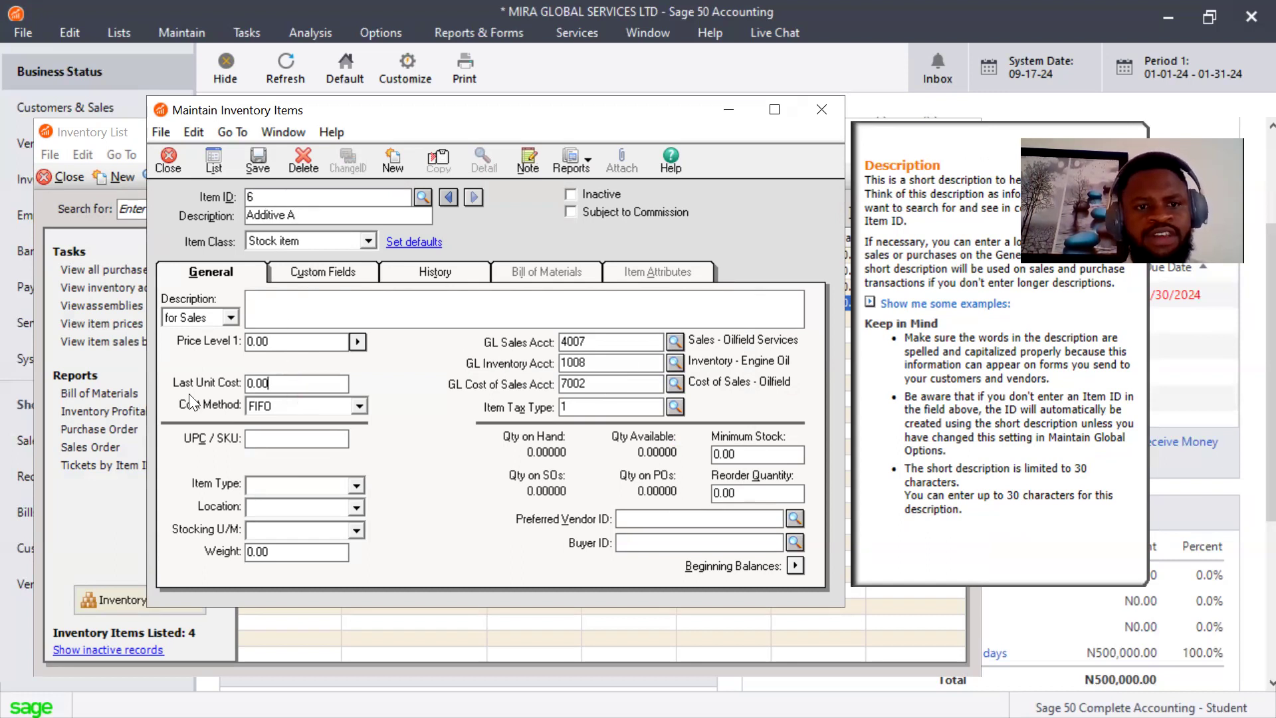
text(500)
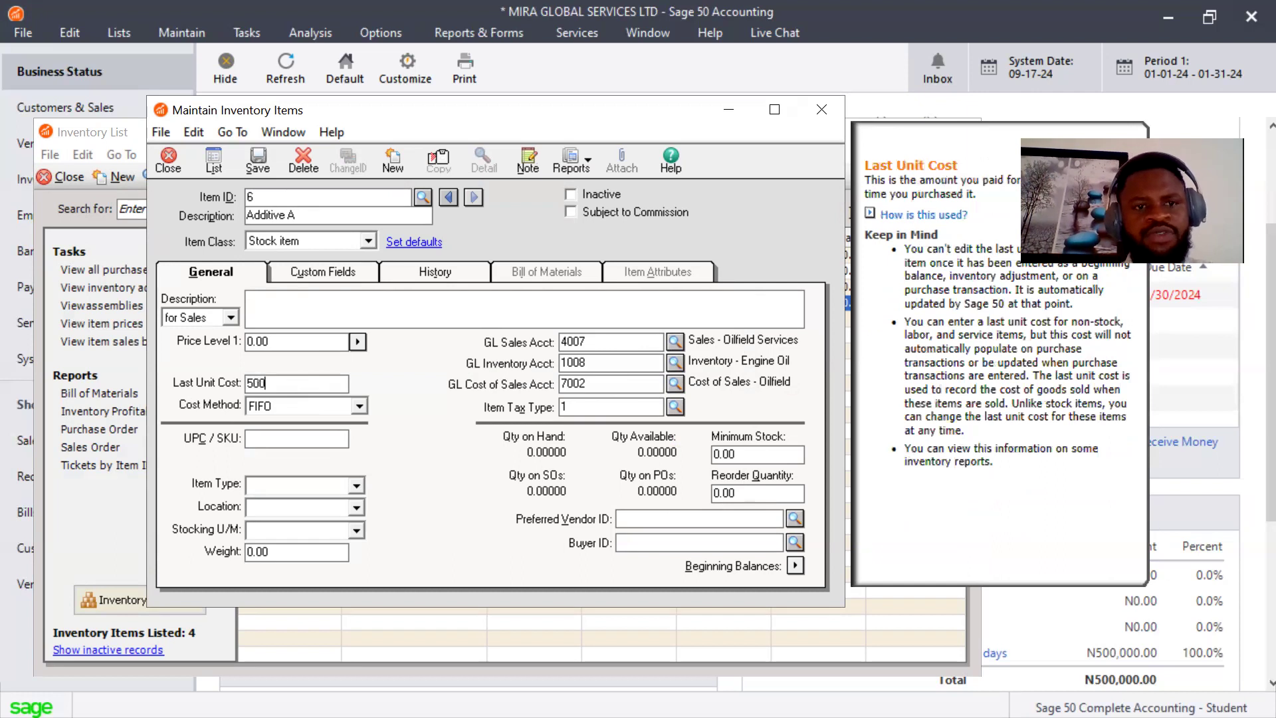
Save the Additive A item and open its record from the inventory list
click(265, 160)
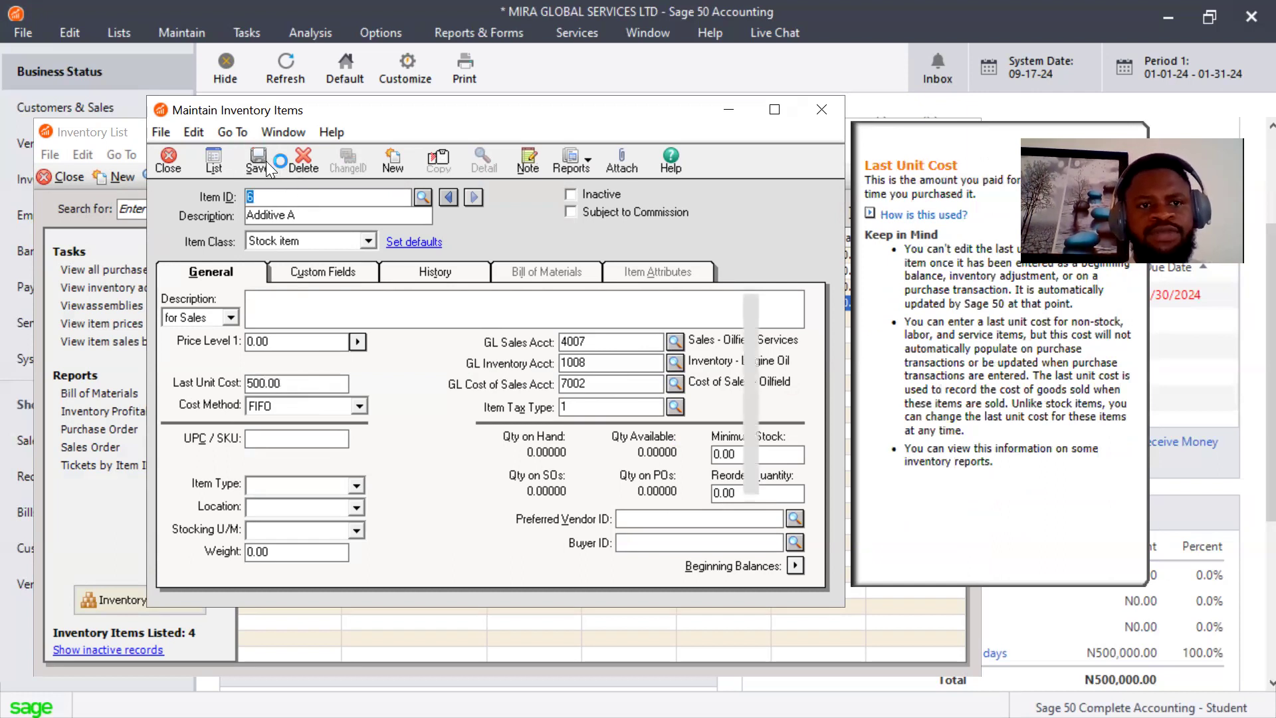
click(223, 166)
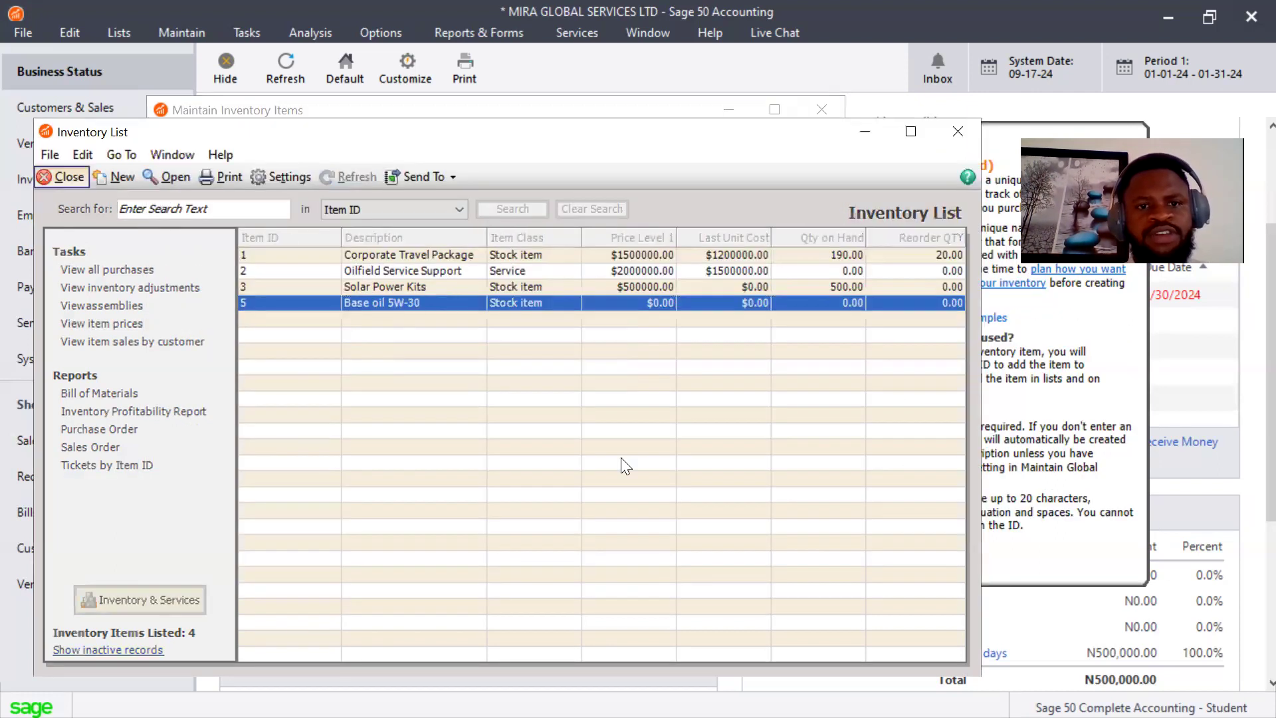
click(398, 321)
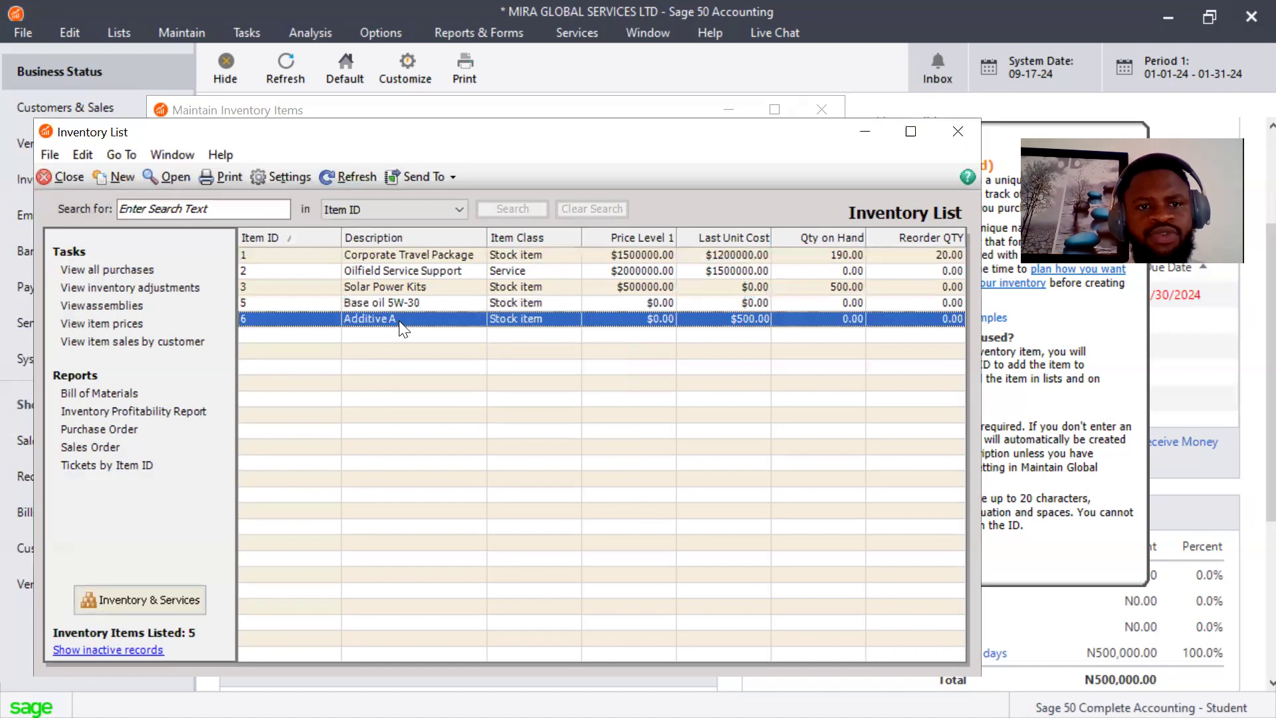
double_click(399, 320)
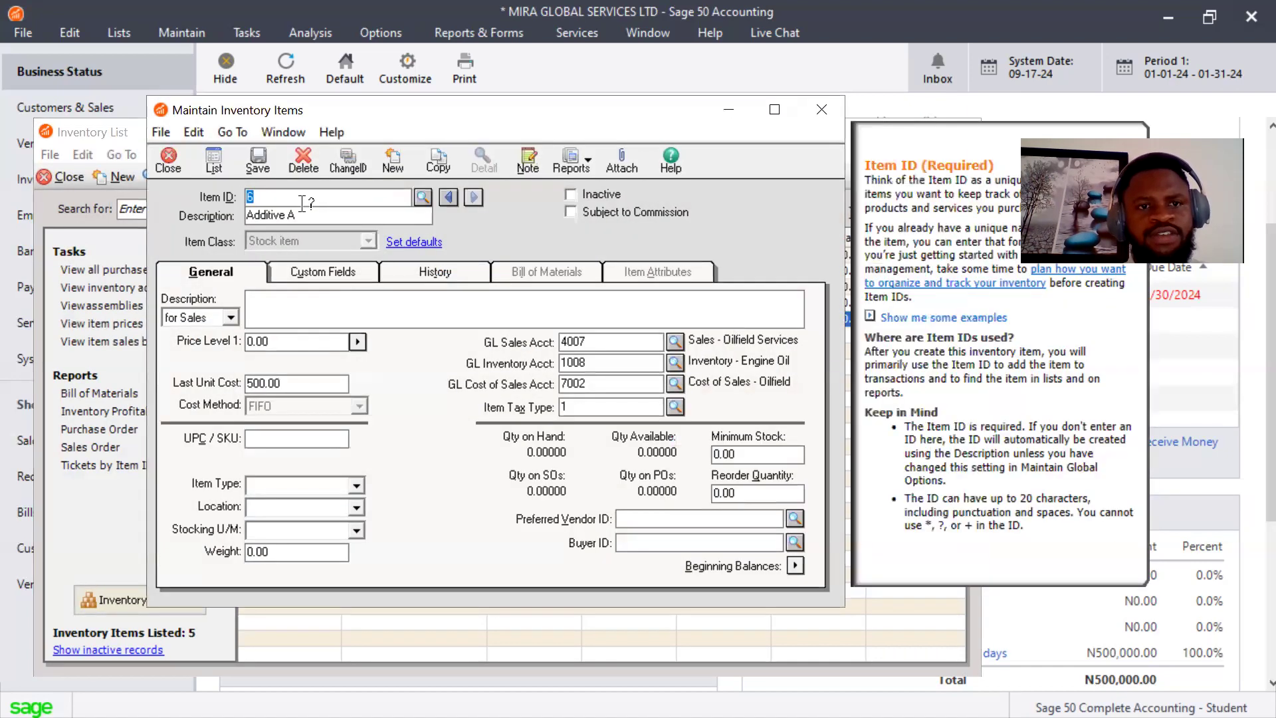
Create a new item from this record with ID 7, description Plastic Bottle and a last unit cost of 300, and save it
text(7)
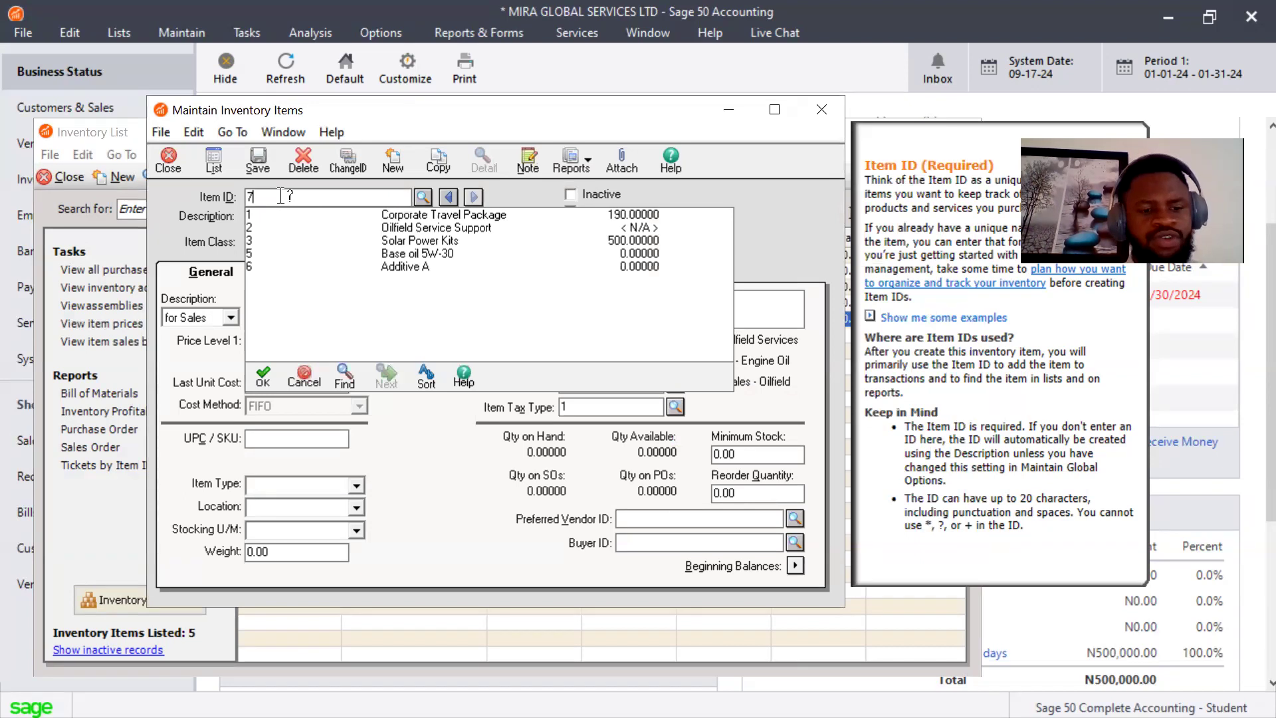
key(Tab)
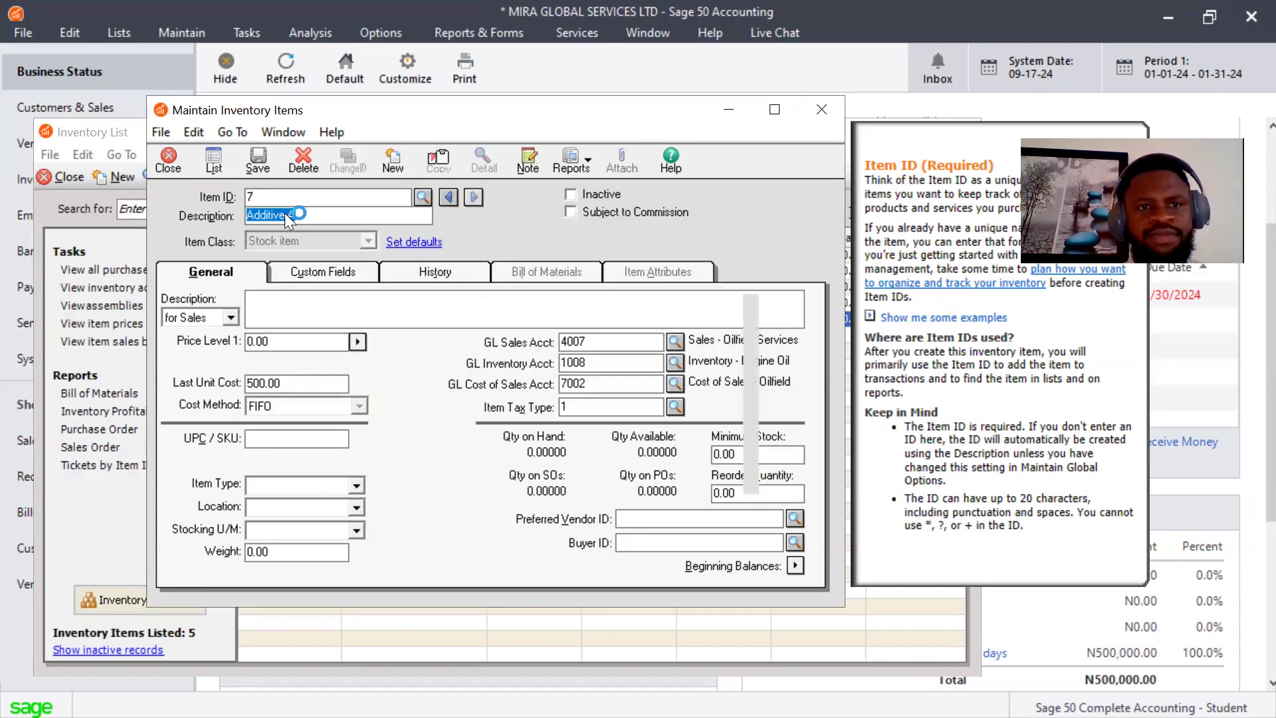
text(Plas)
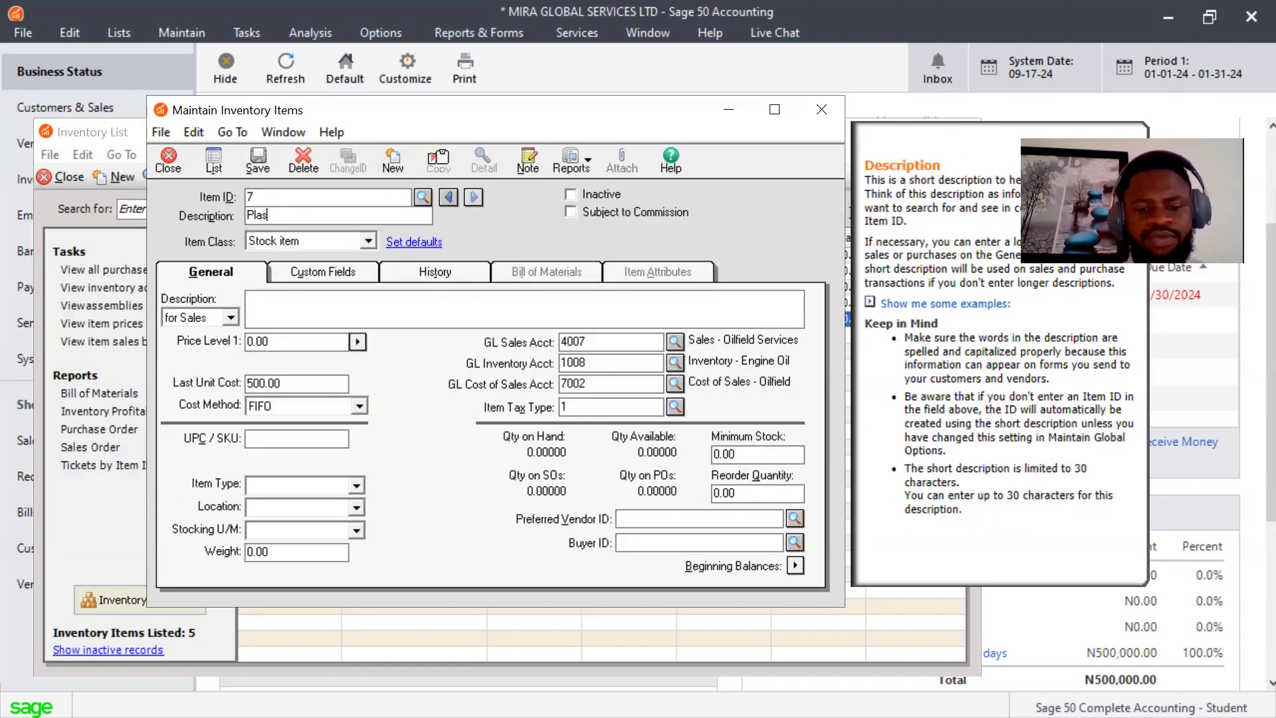
text(tic Bottle)
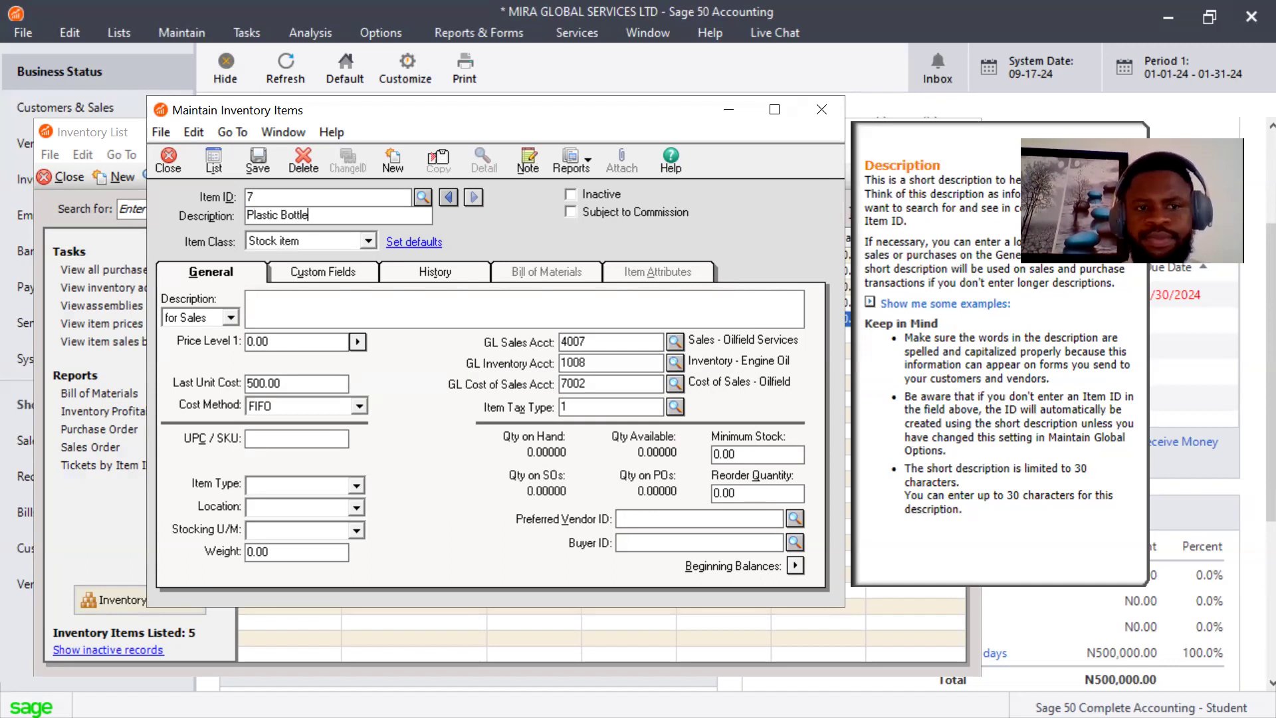
key(Tab)
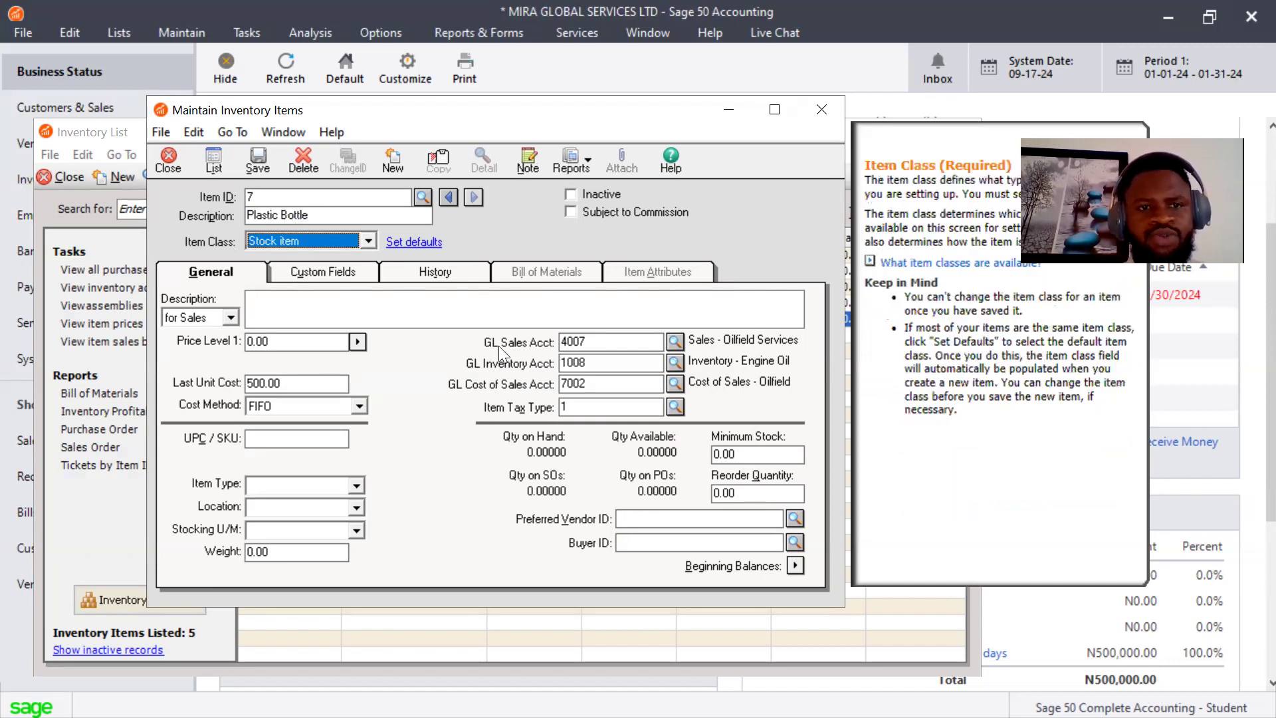
click(301, 389)
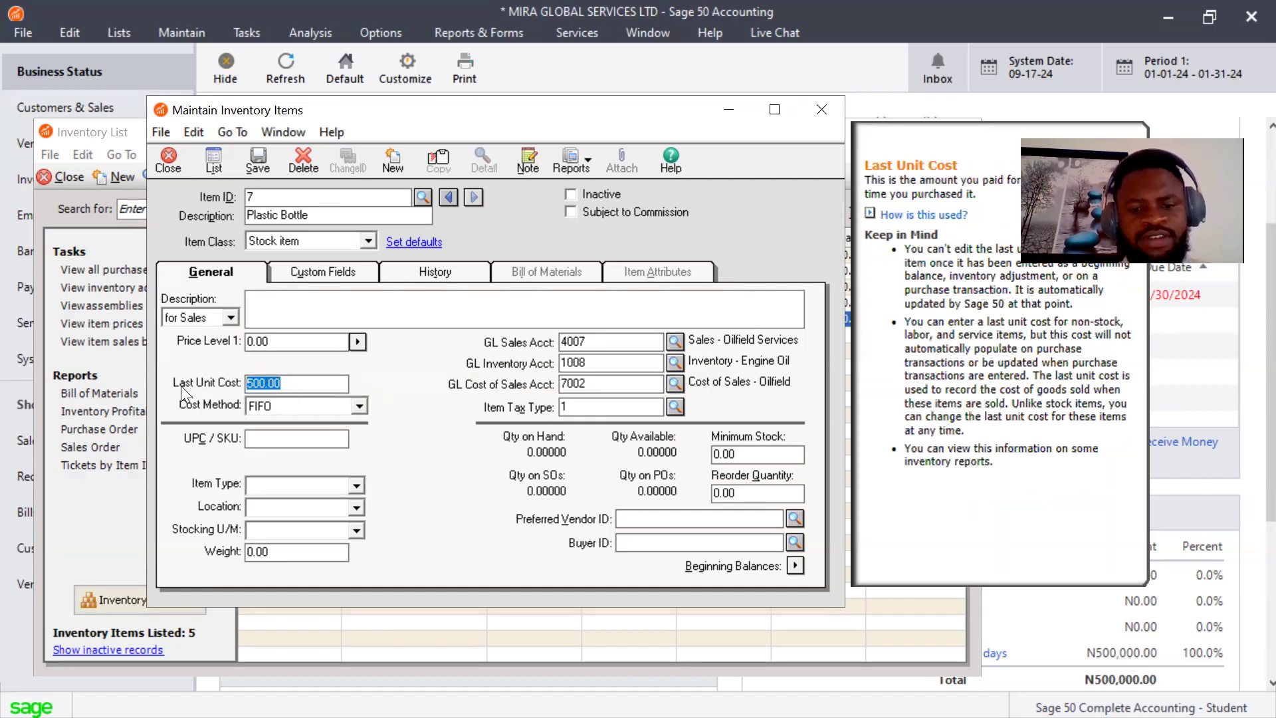
text(300)
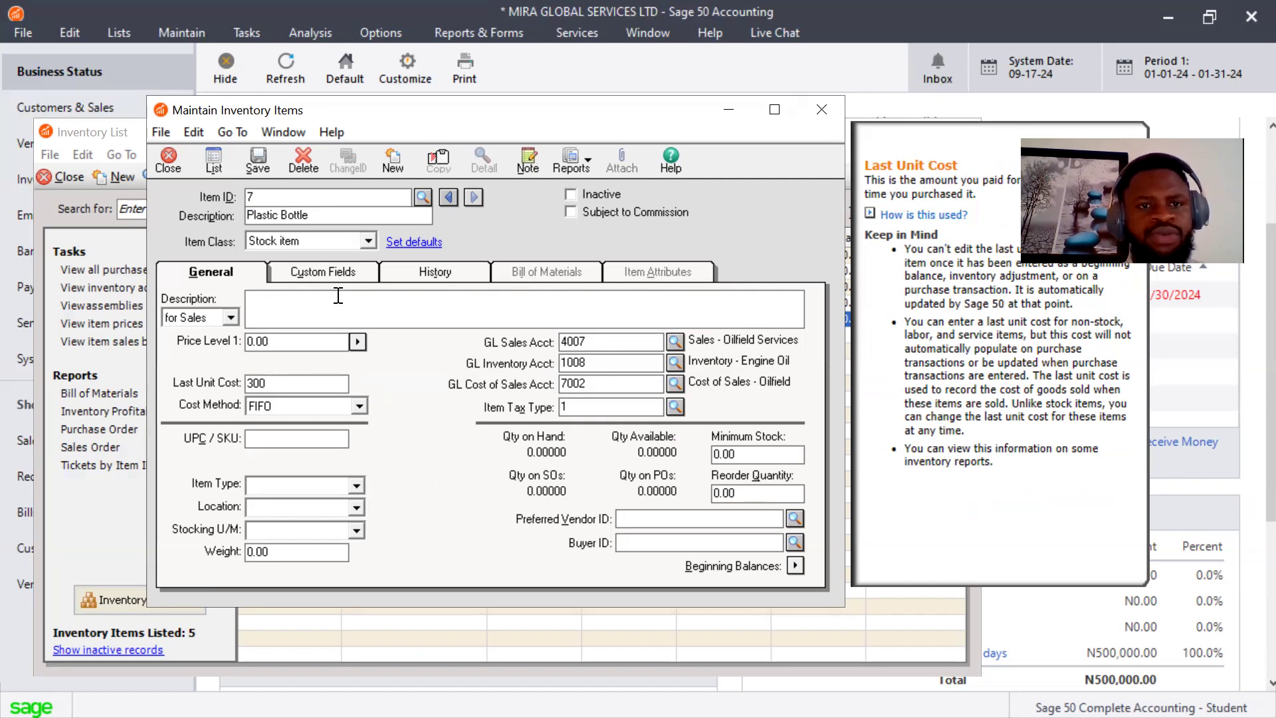
click(257, 160)
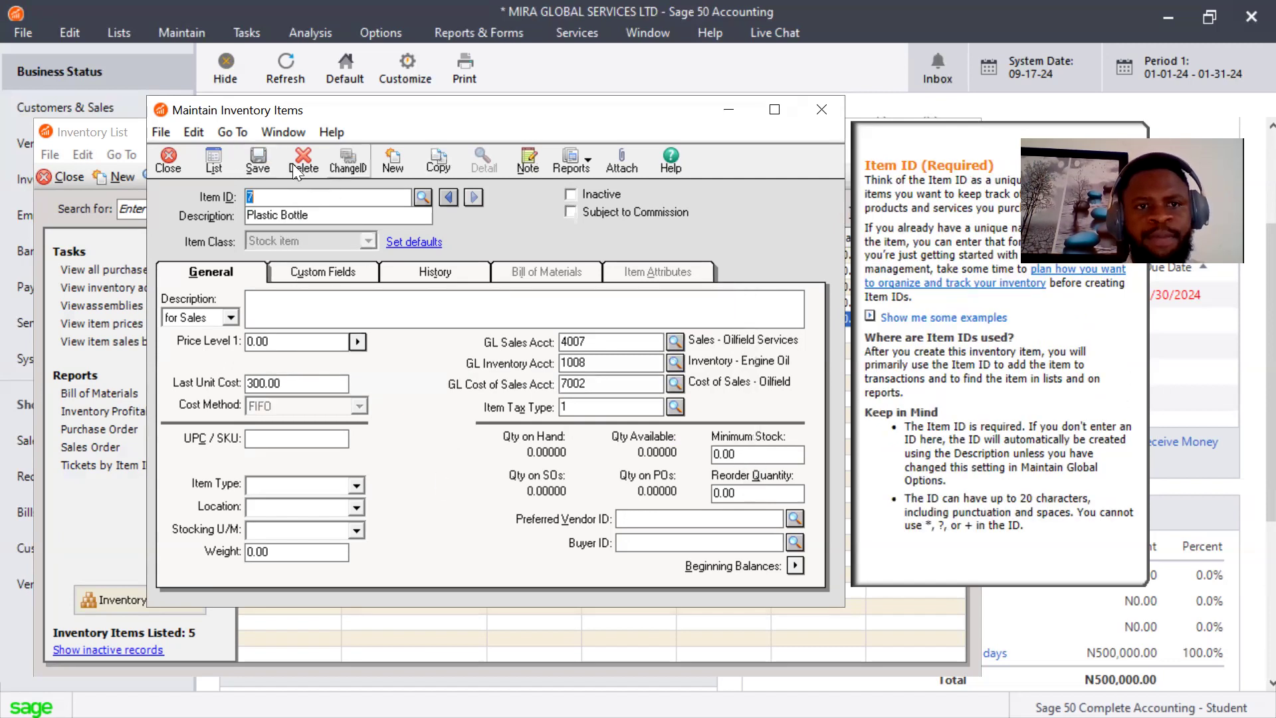
Open the Plastic Bottle record from the inventory list and start a new item from it with ID 8 and description Label
click(214, 160)
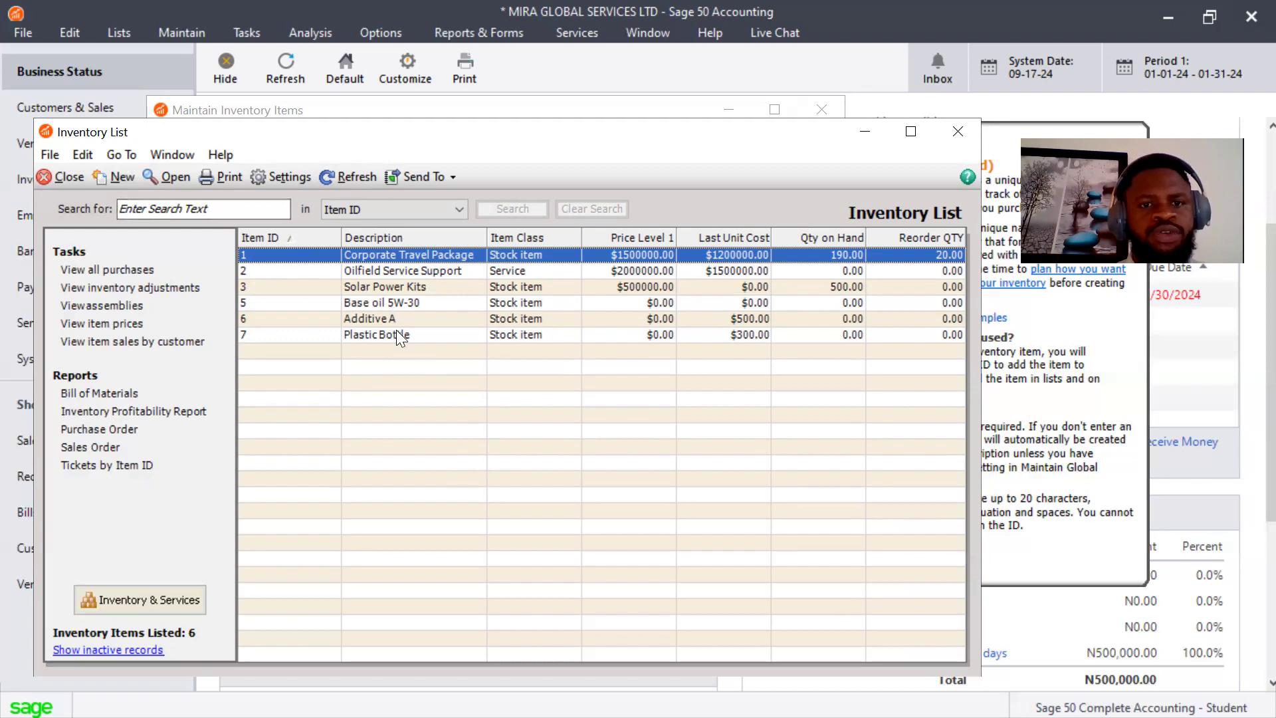
double_click(396, 332)
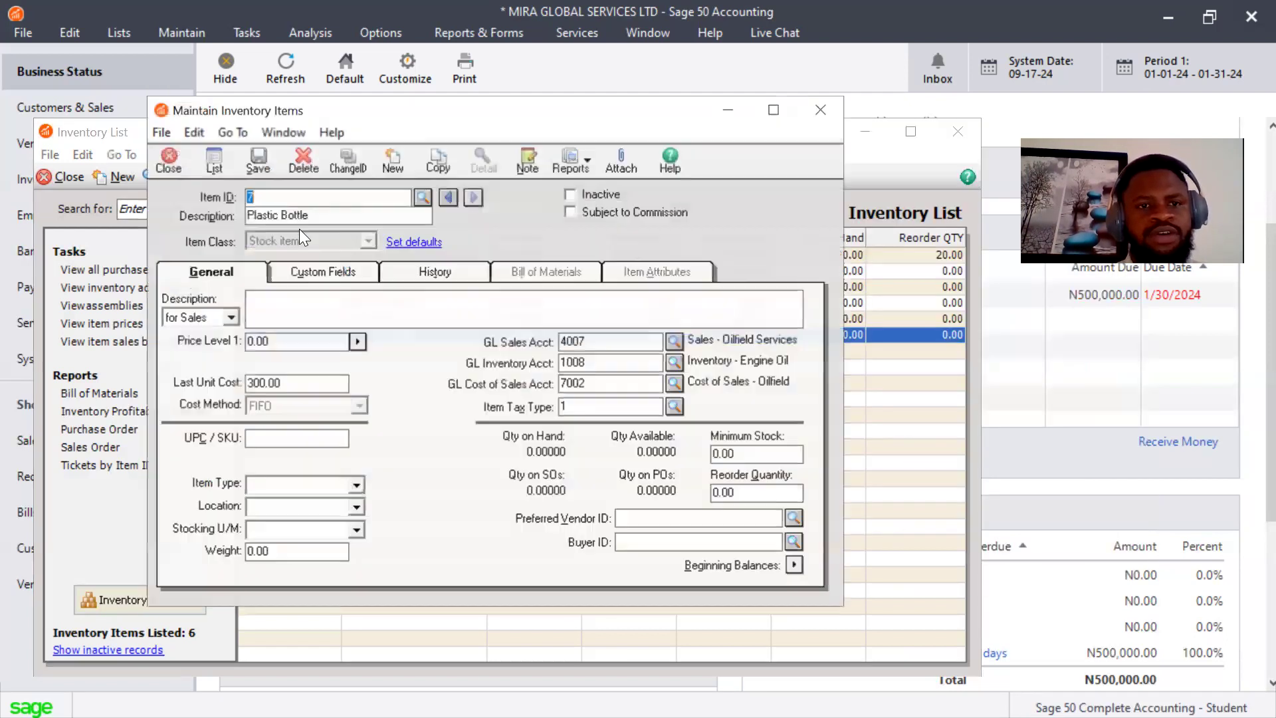
text(8)
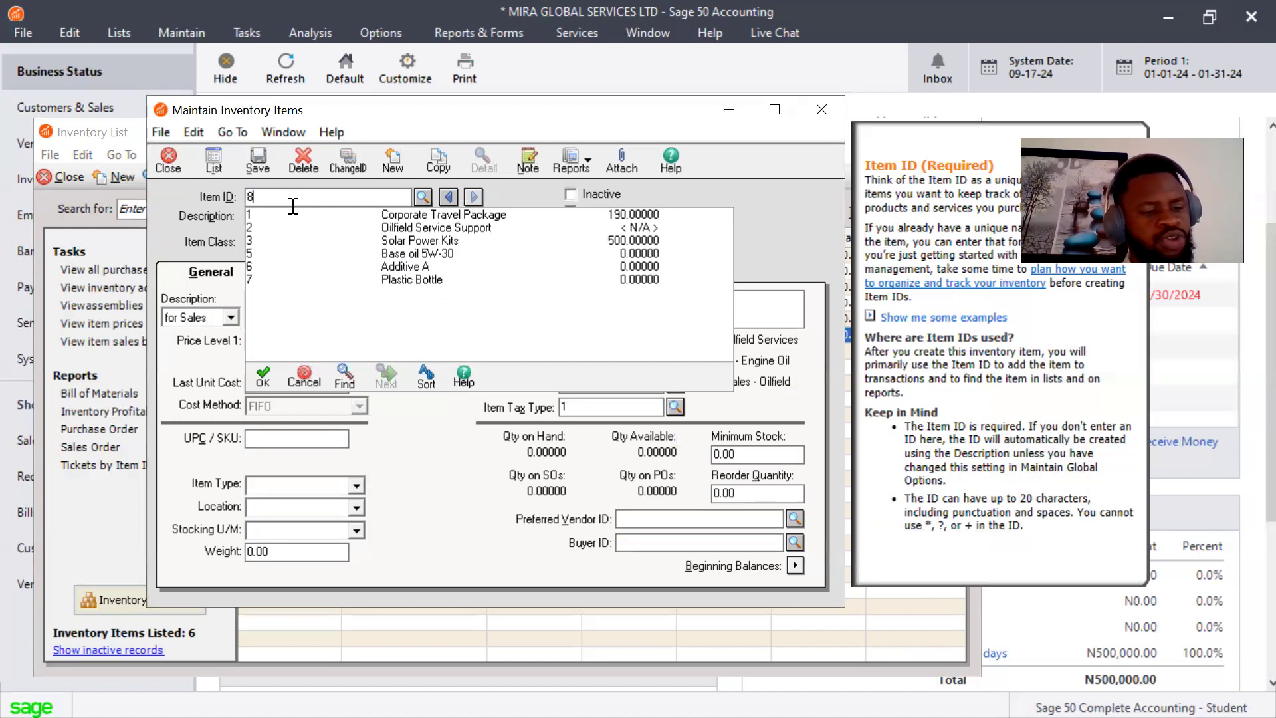
key(Tab)
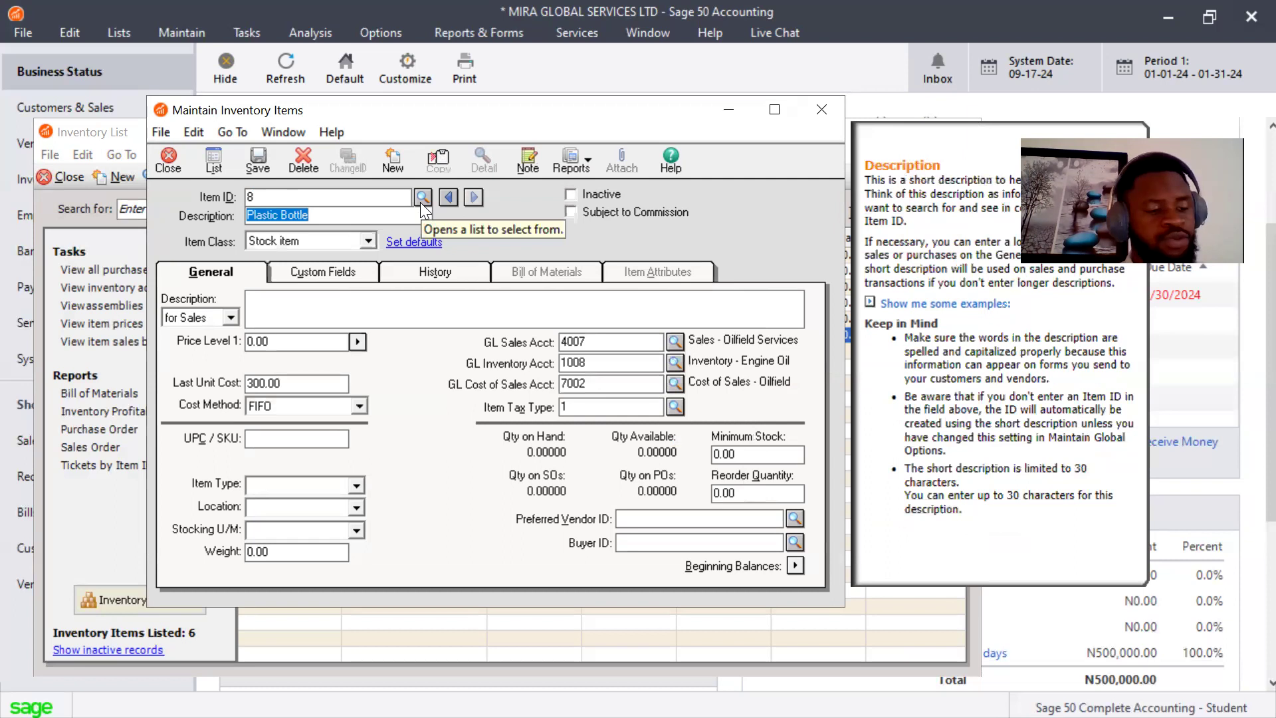
text(Label)
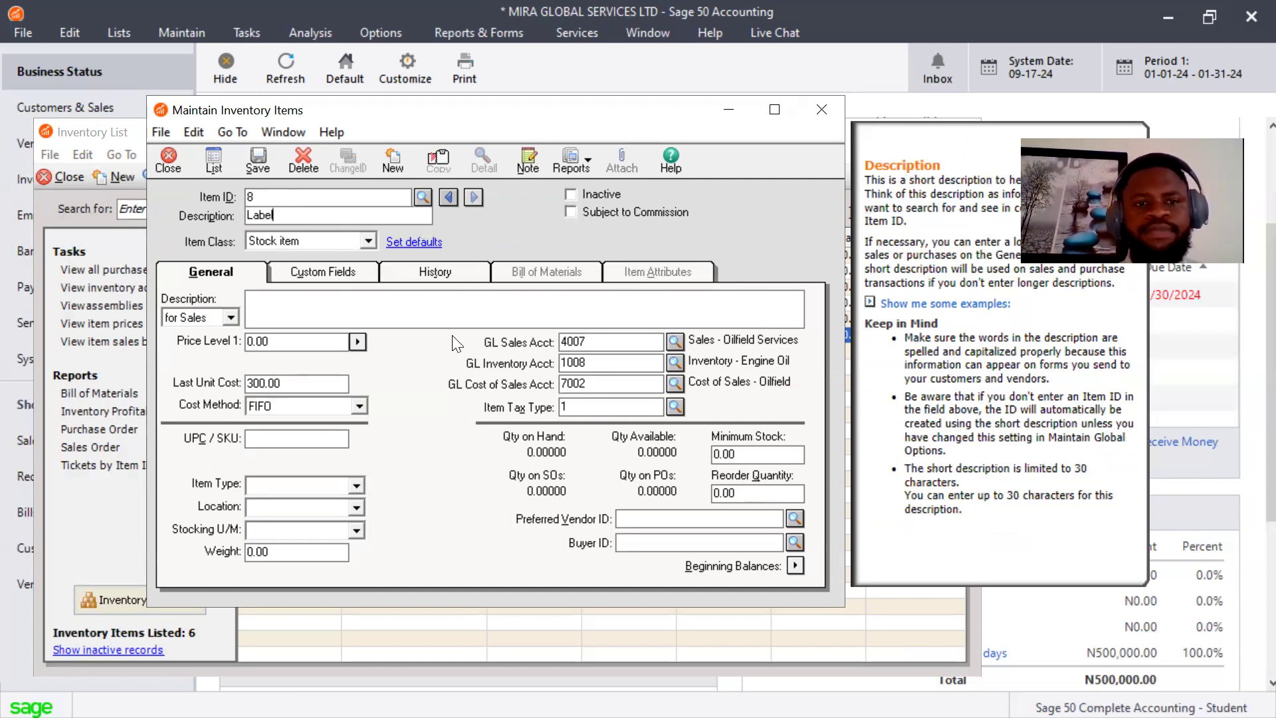
Set the Label item's last unit cost to 100 and save the item
click(317, 382)
key(BackSpace)
key(BackSpace)
key(BackSpace)
key(BackSpace)
key(BackSpace)
key(BackSpace)
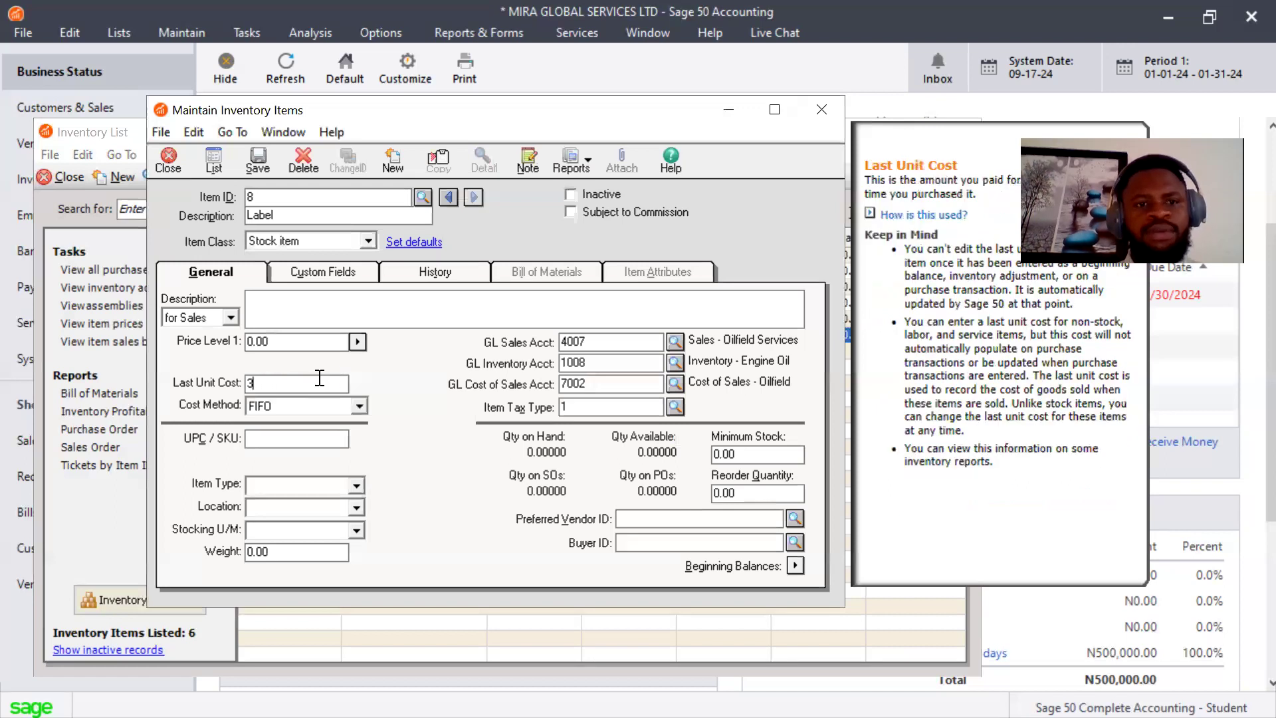
text(100)
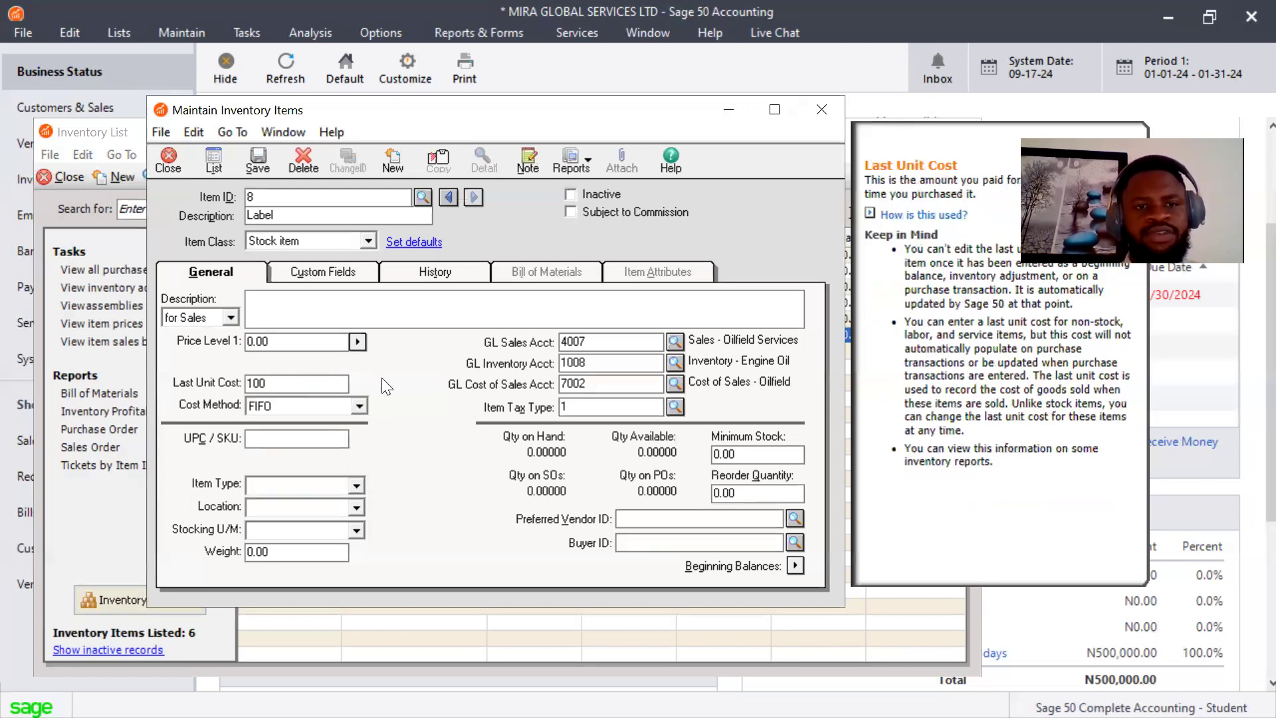
click(267, 165)
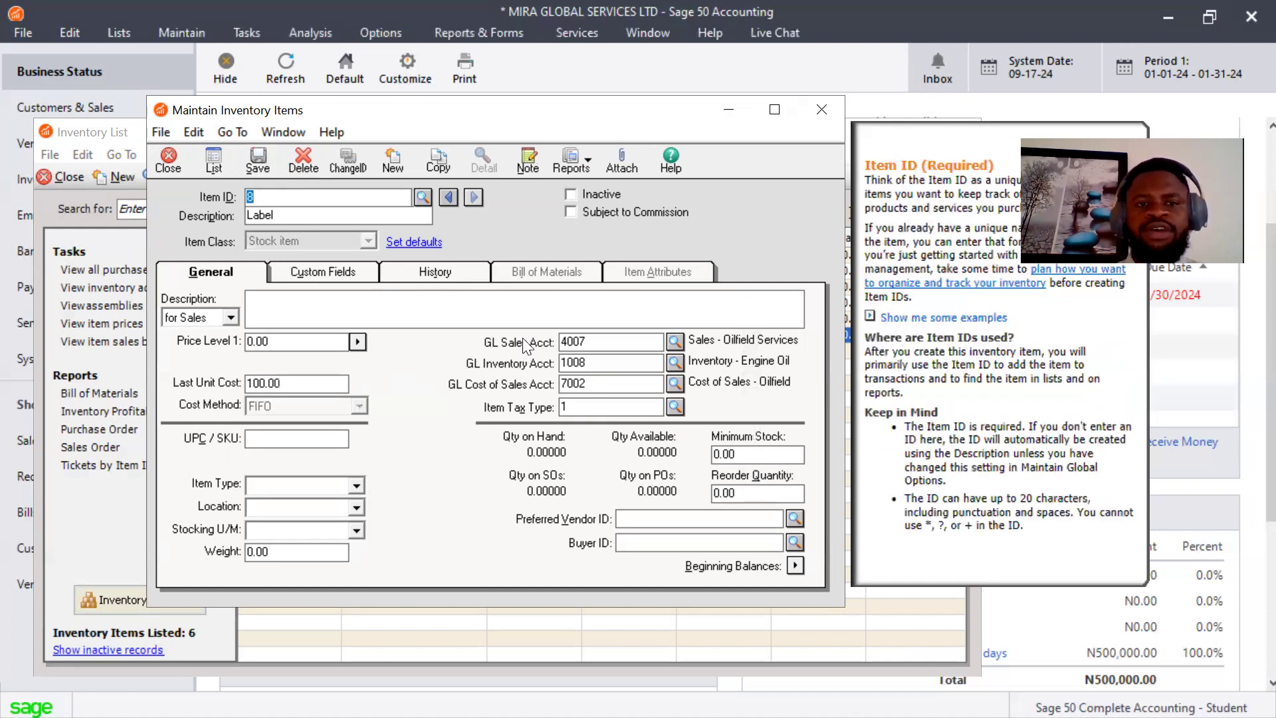
Start a blank item from the inventory list with ID 4, description 5W-30 SYNTHETHIC ENGINE OIL and item class Stock item
click(216, 161)
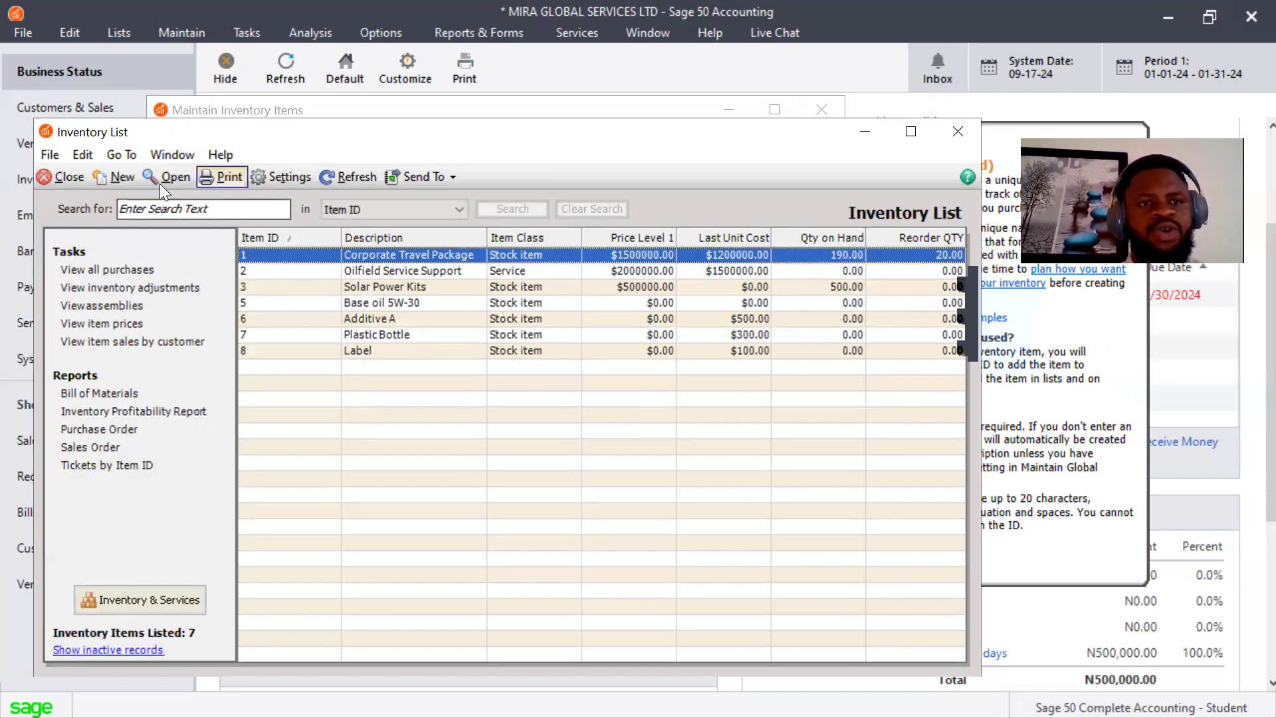
click(121, 177)
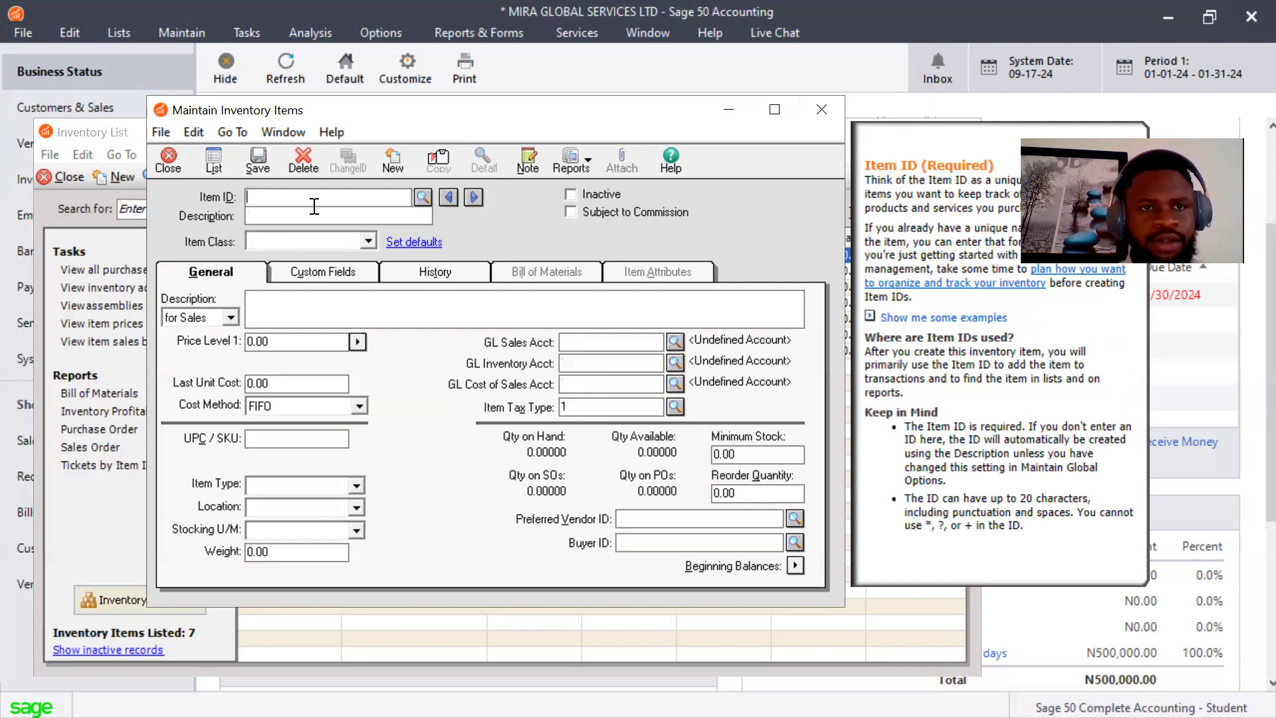
text(4)
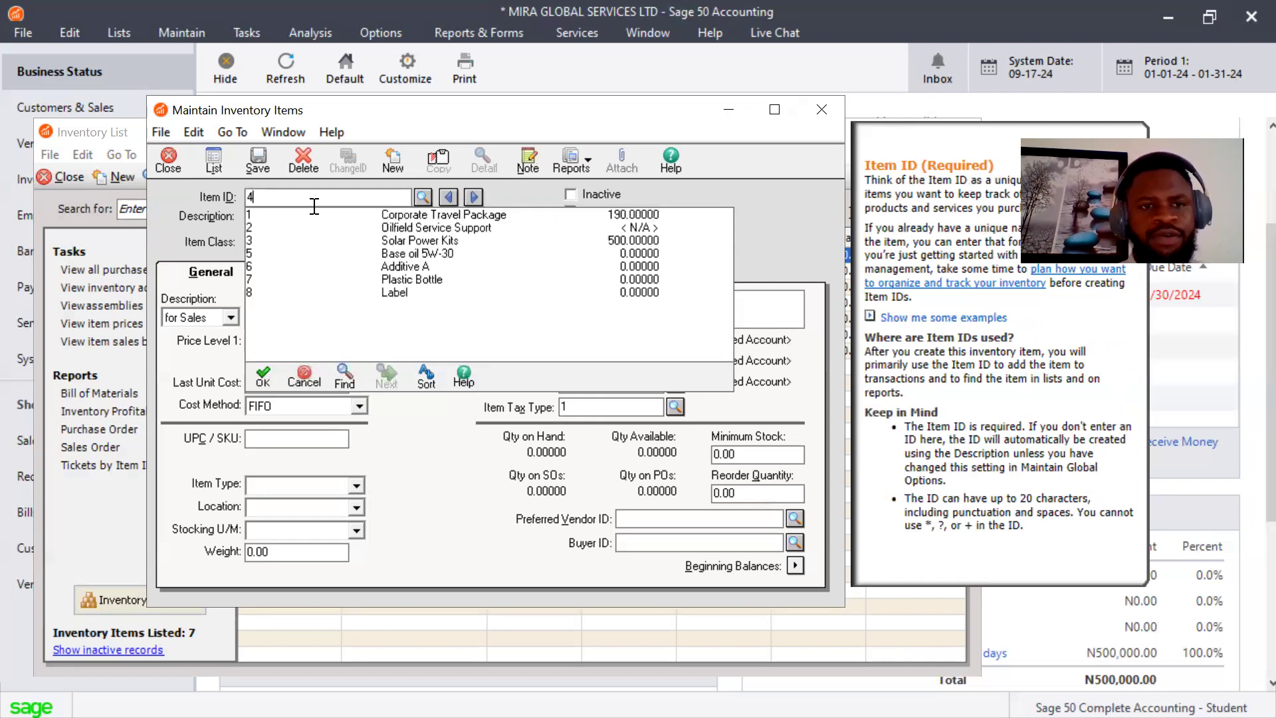
key(Tab)
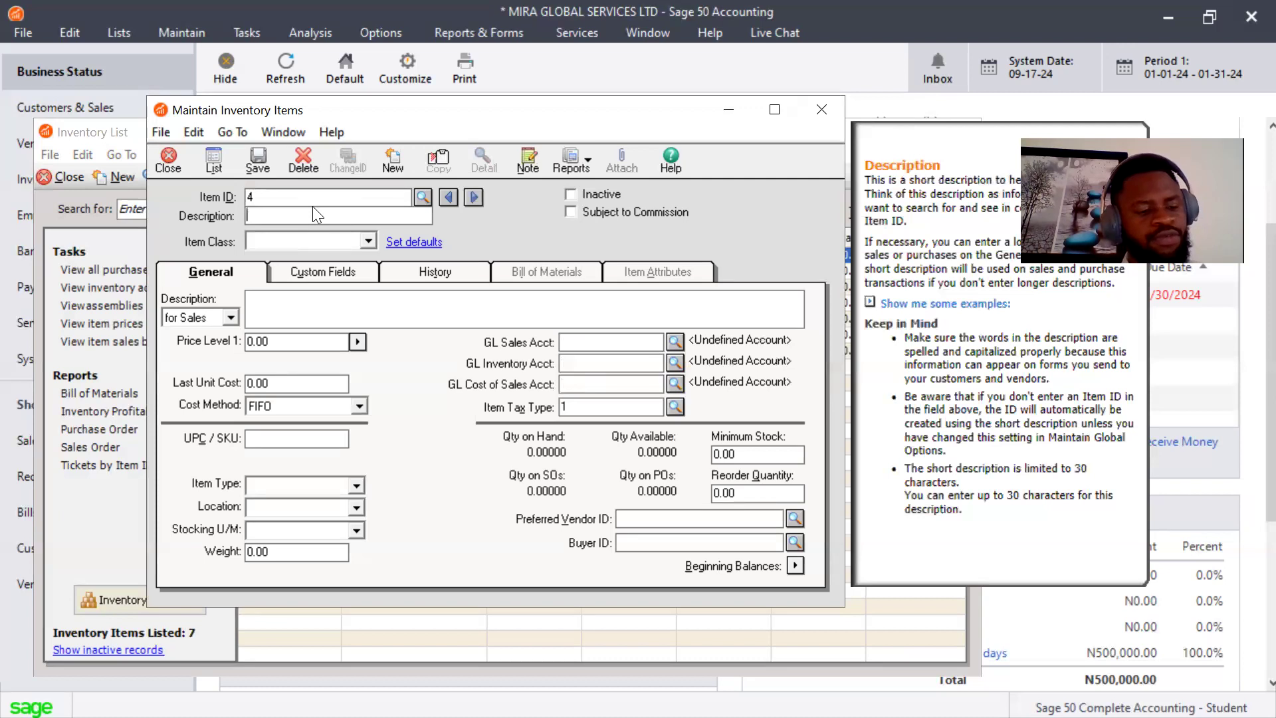
text(5W-3)
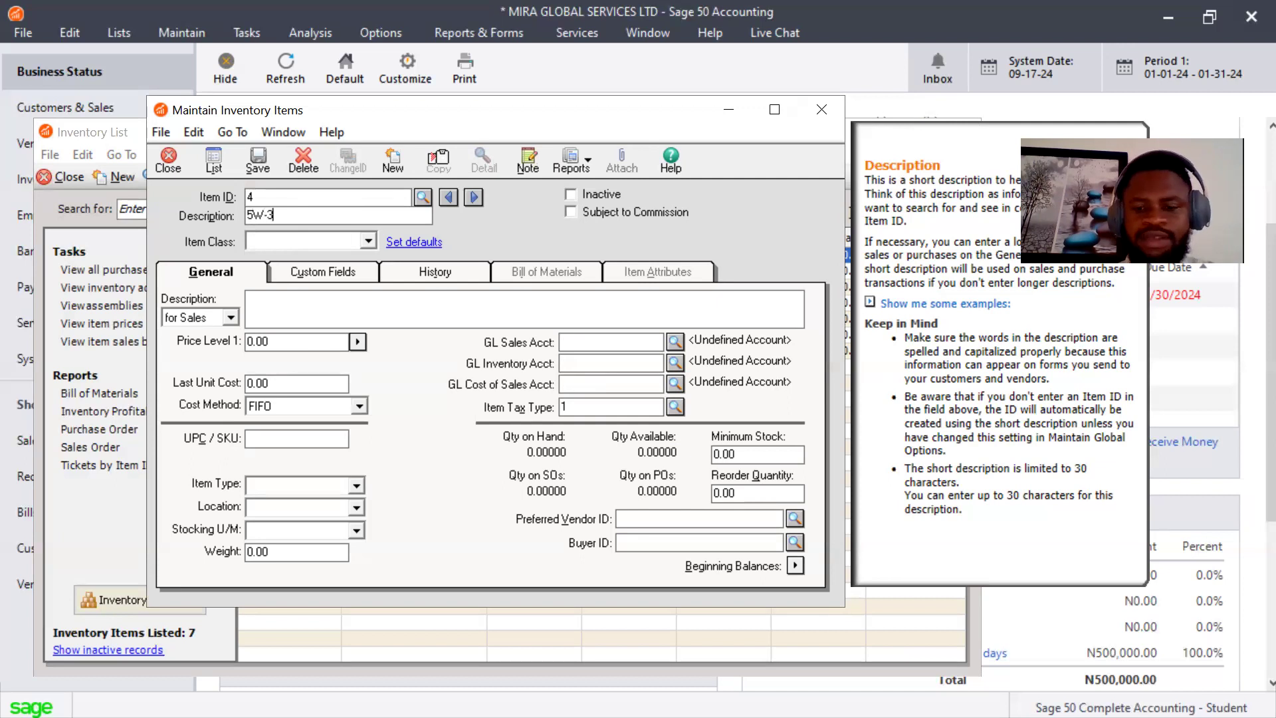
text(0 SYNTHETHIC ENGINE OIL)
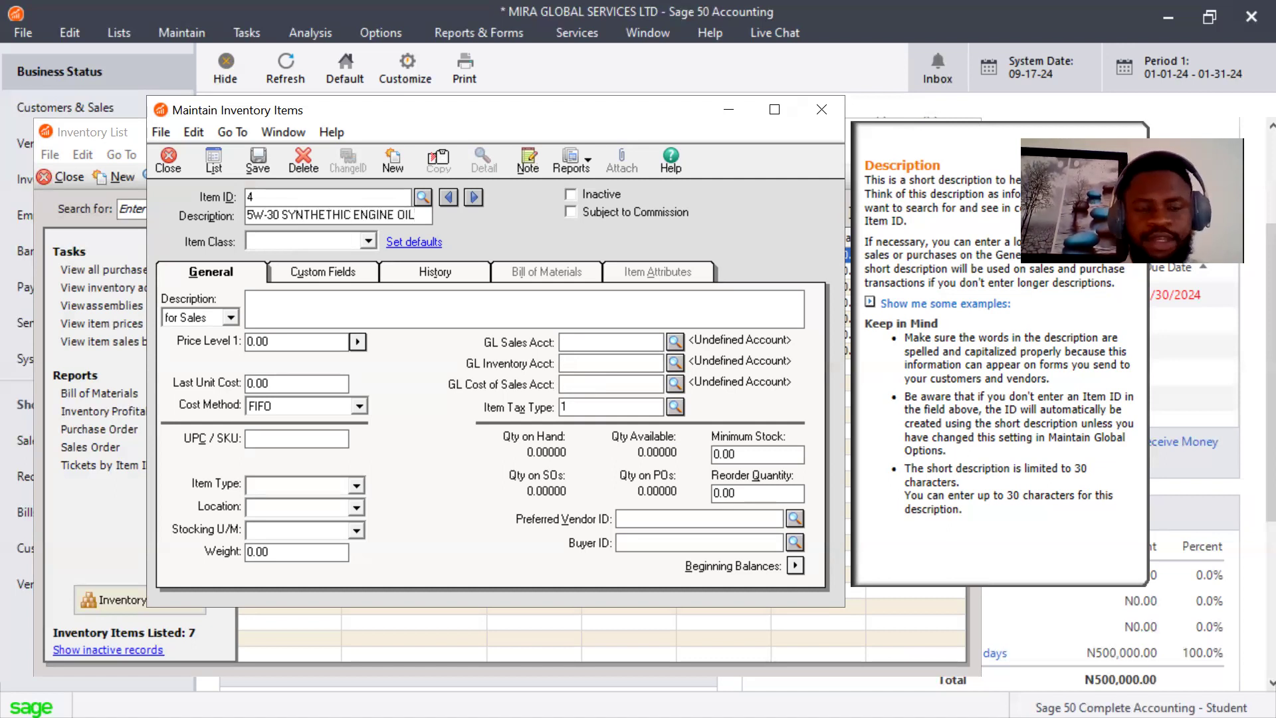
key(Tab)
key(Down)
key(Tab)
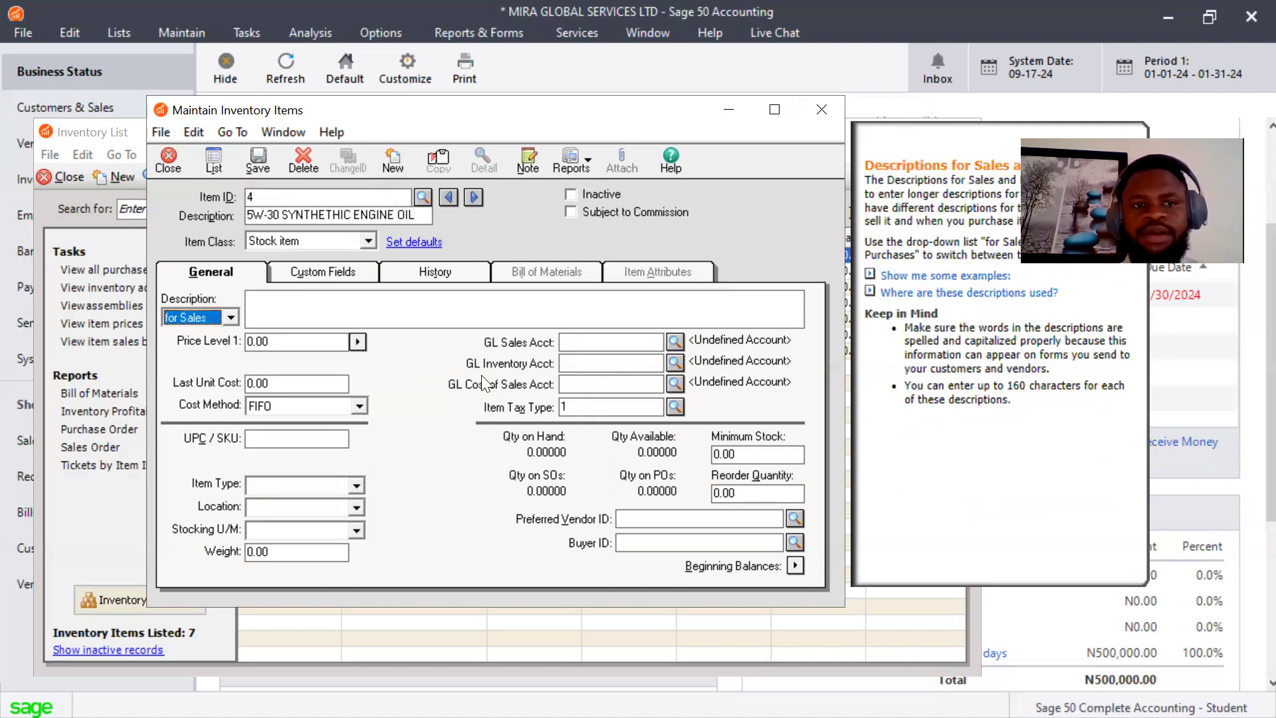
Set the engine oil item's Price Level 1 to 2000 and change its item class to Assembly
click(315, 346)
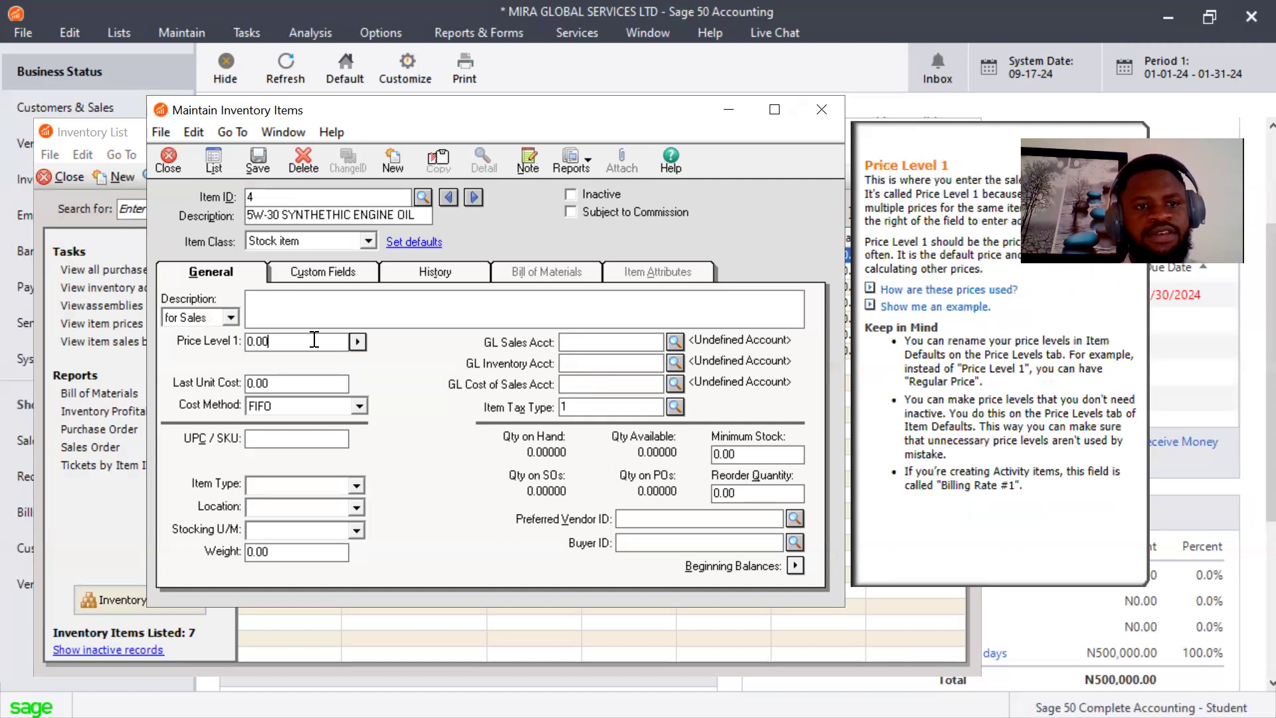
drag(284, 343, 208, 344)
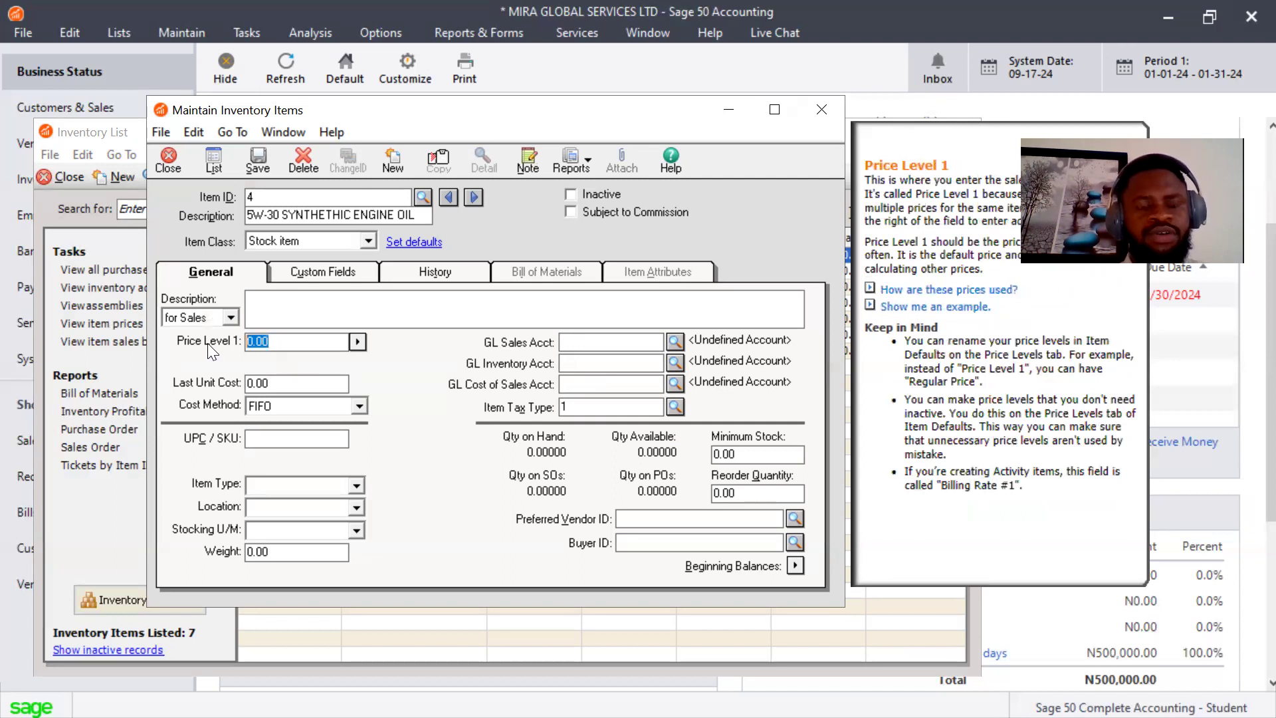
text(2000)
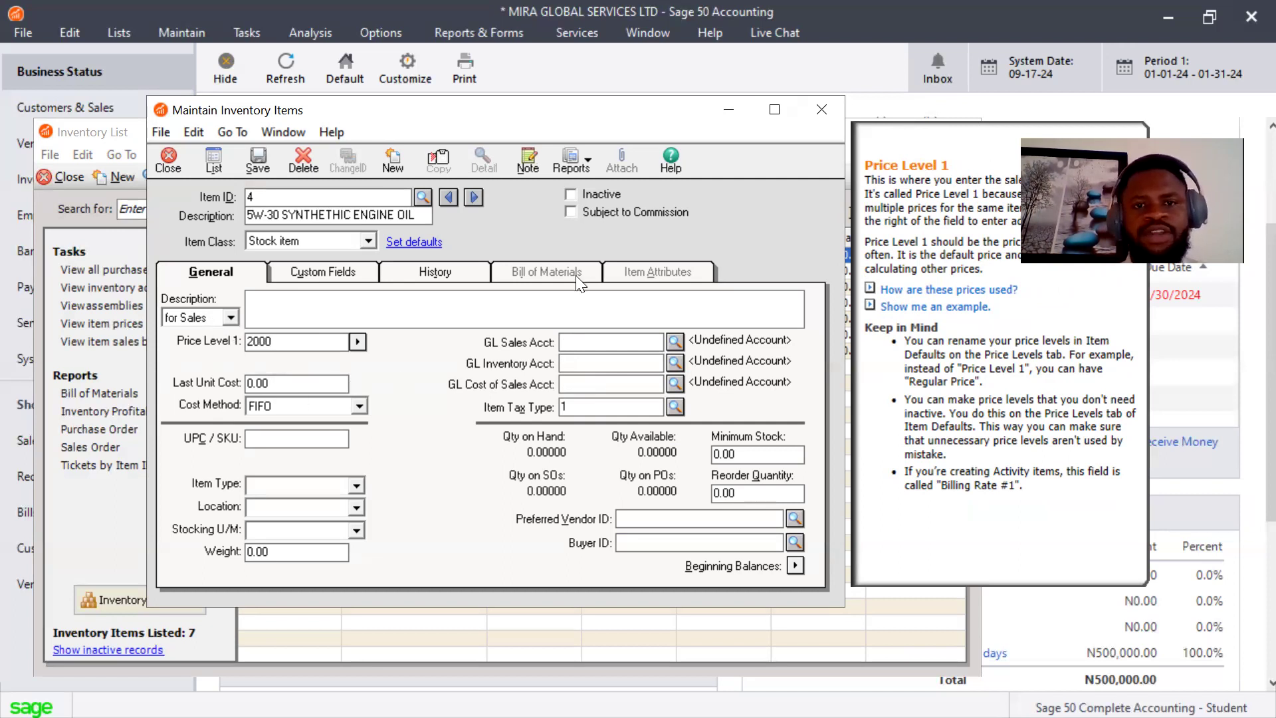
click(368, 240)
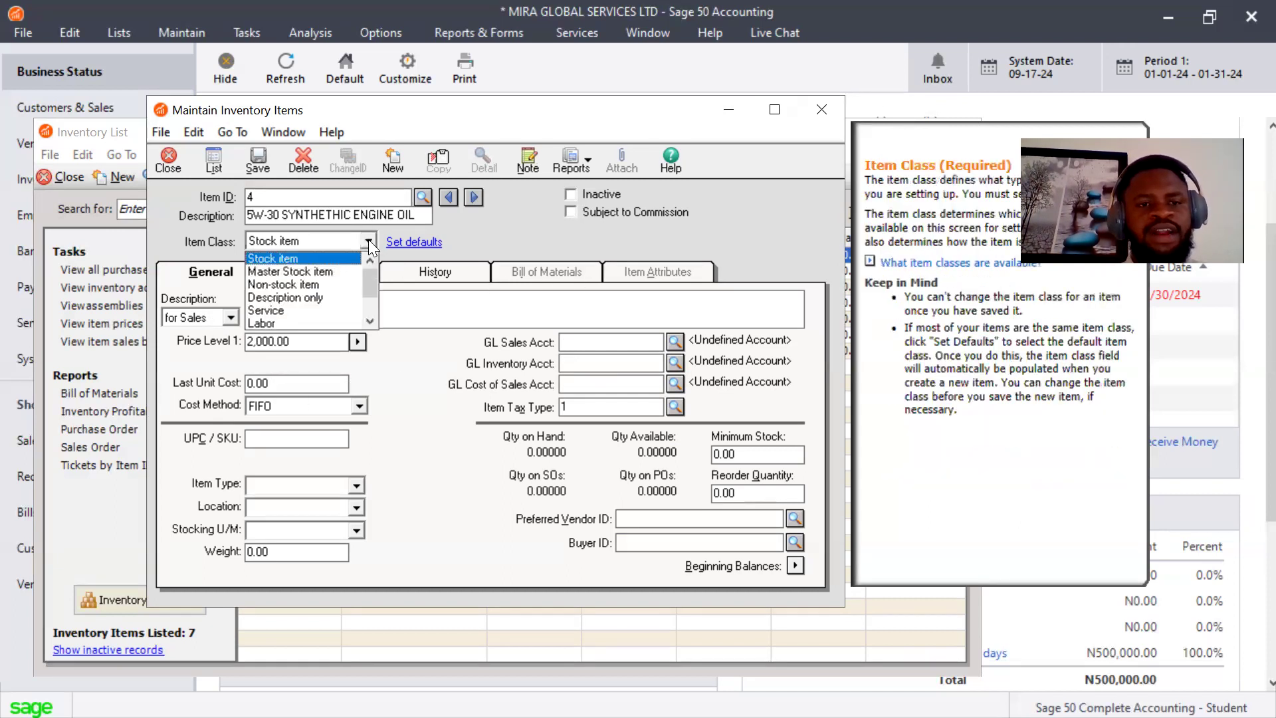
drag(367, 290, 368, 315)
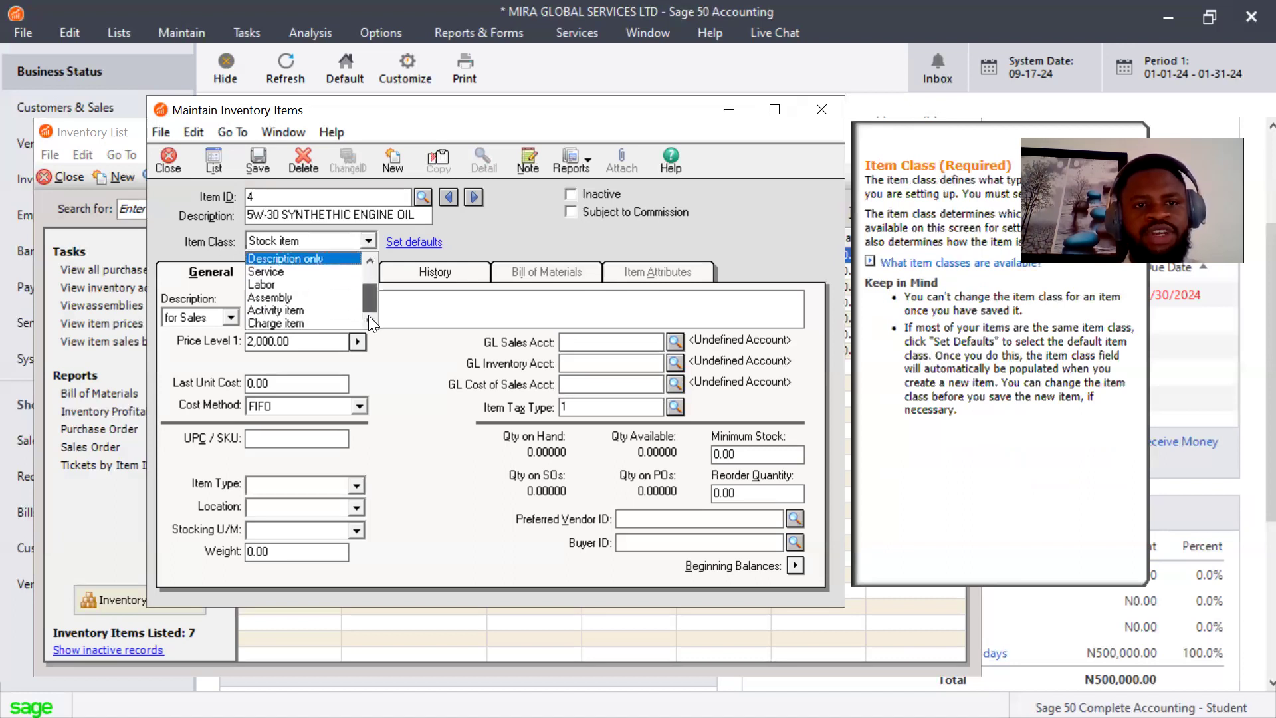
click(310, 295)
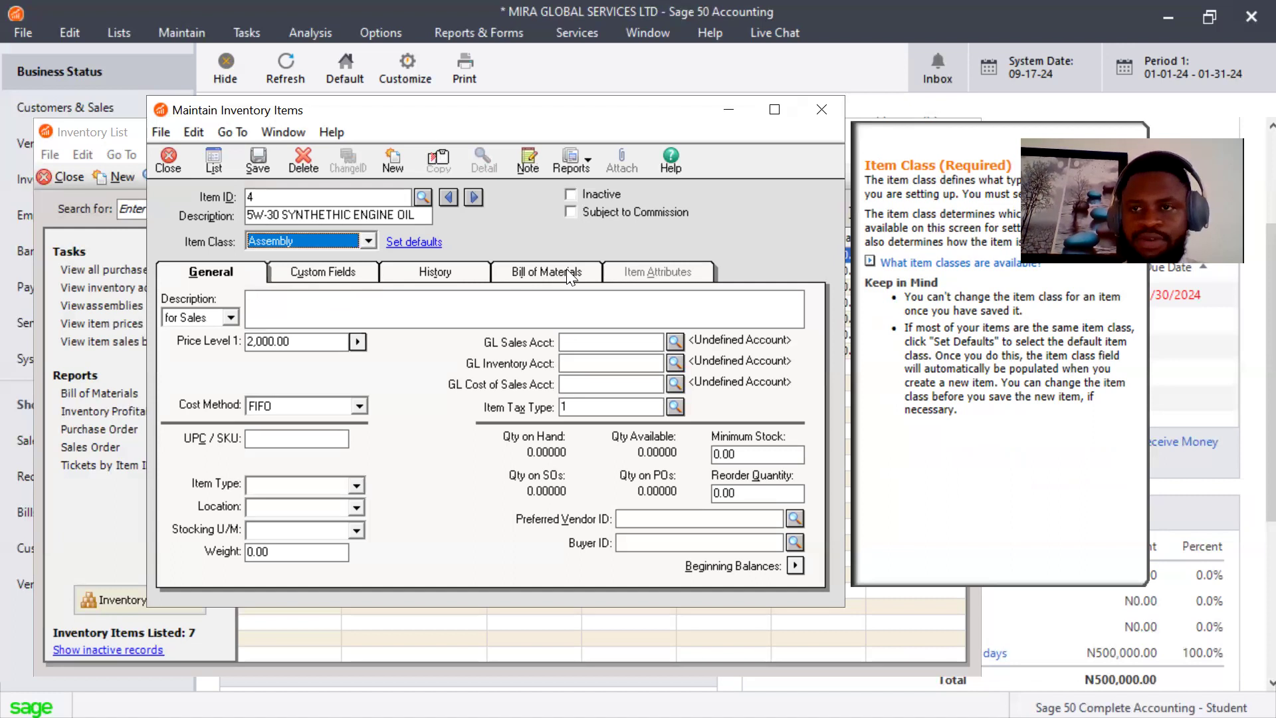
Add Base oil 5W-30 (item 5) to the engine oil assembly's bill of materials with a quantity needed of 1
click(549, 274)
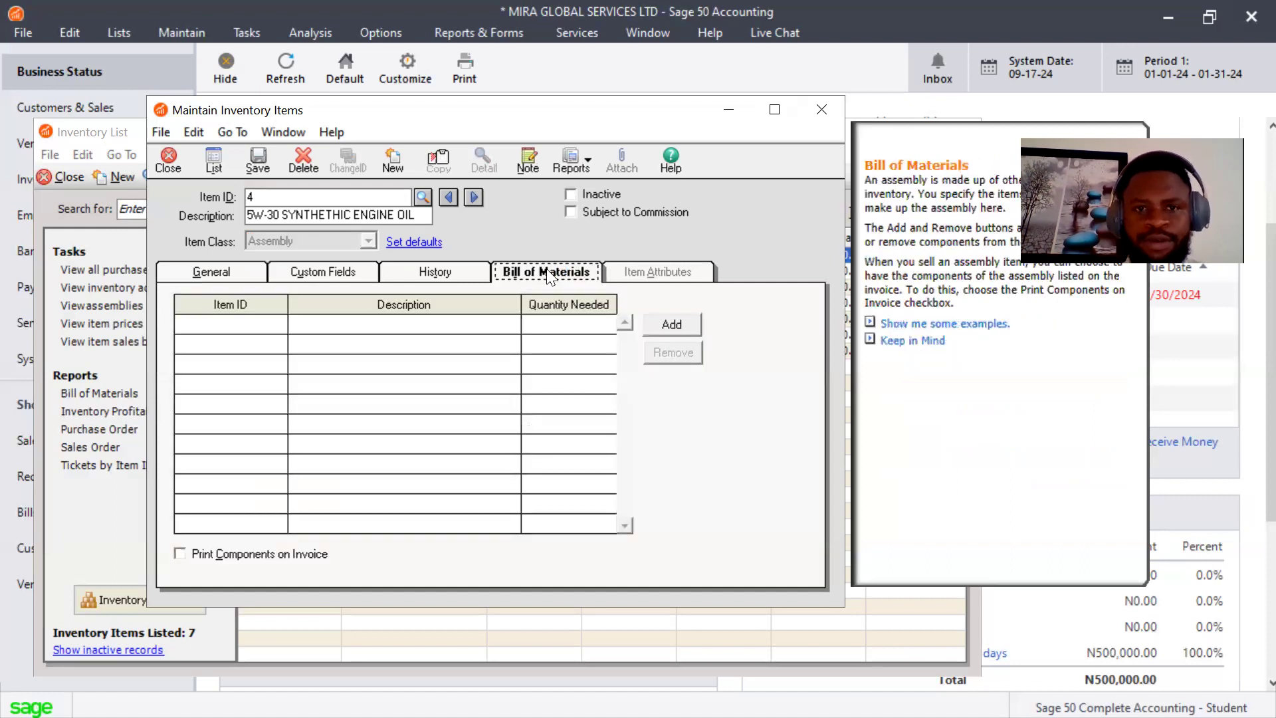
click(670, 326)
click(294, 324)
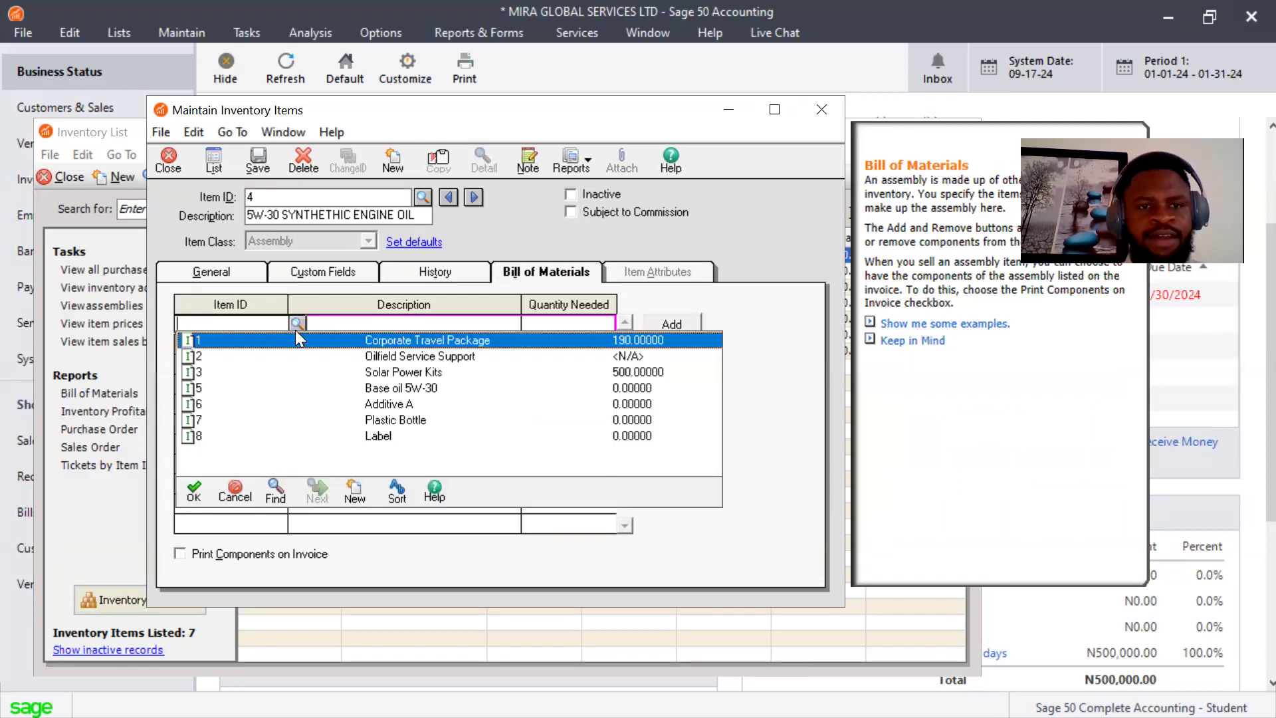
double_click(375, 388)
click(569, 324)
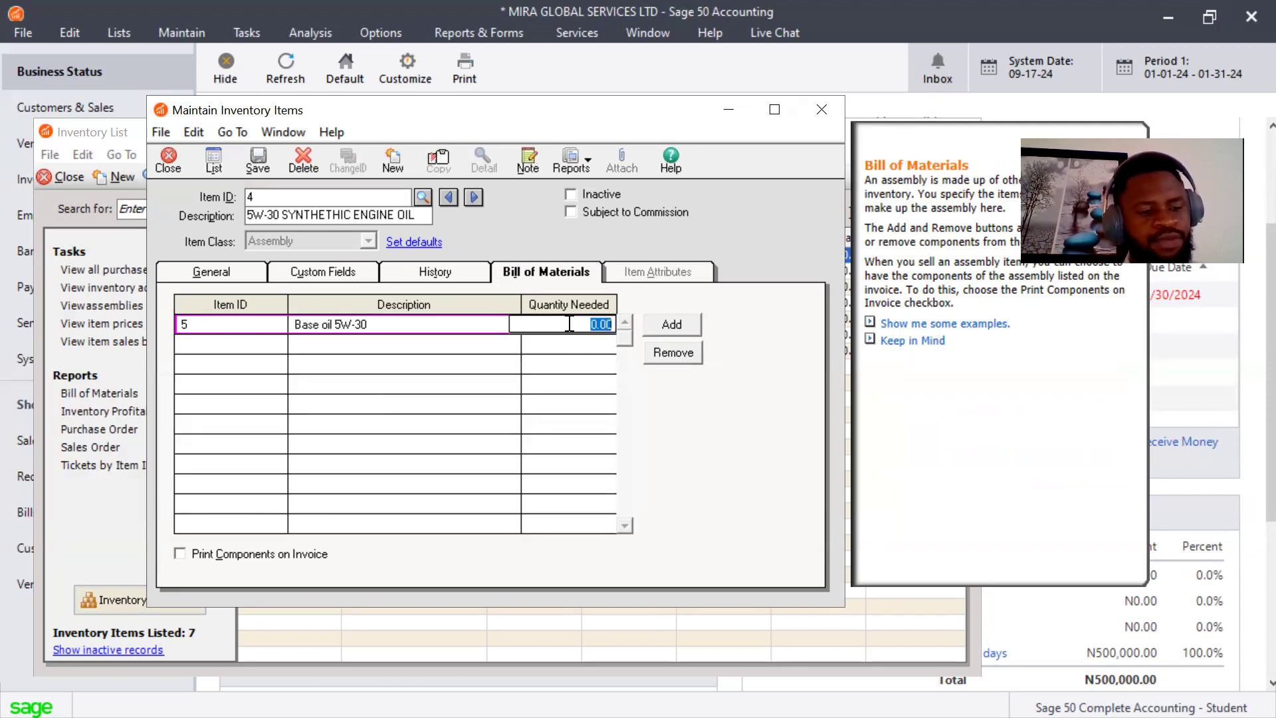
text(1)
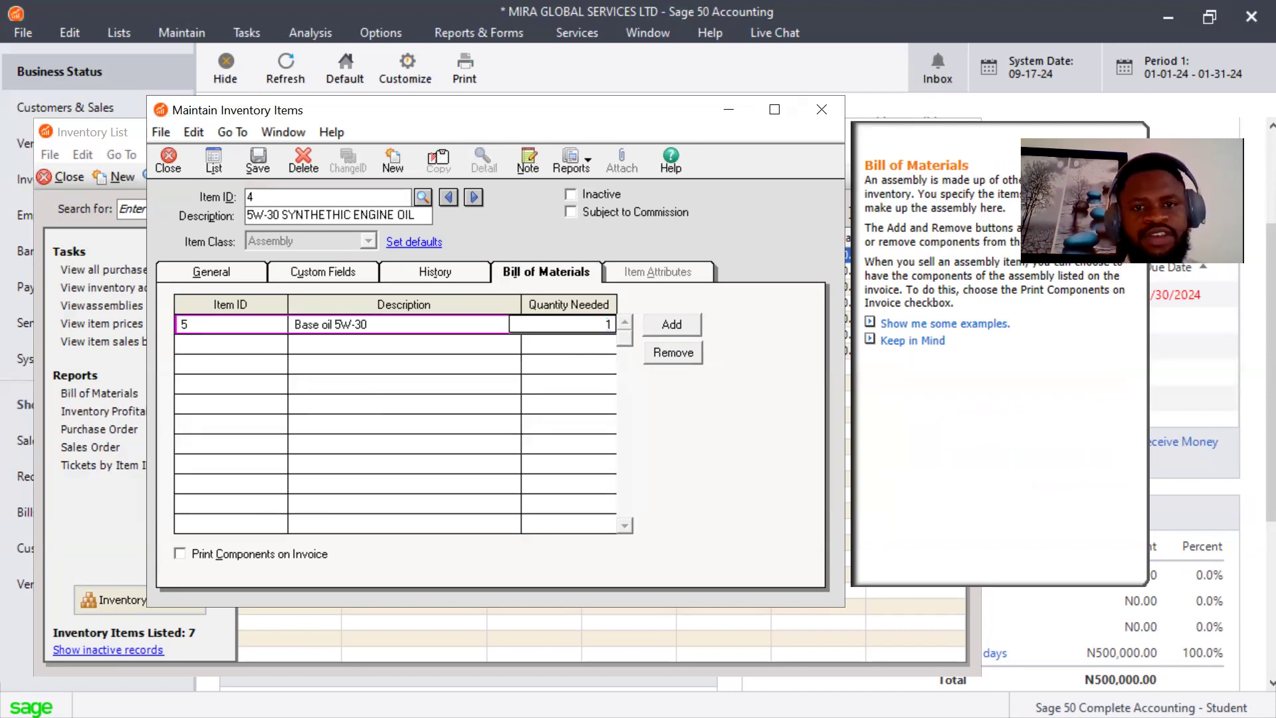
Add Additive A (item 6) as the second bill of materials component with a quantity needed of 0.5
click(256, 356)
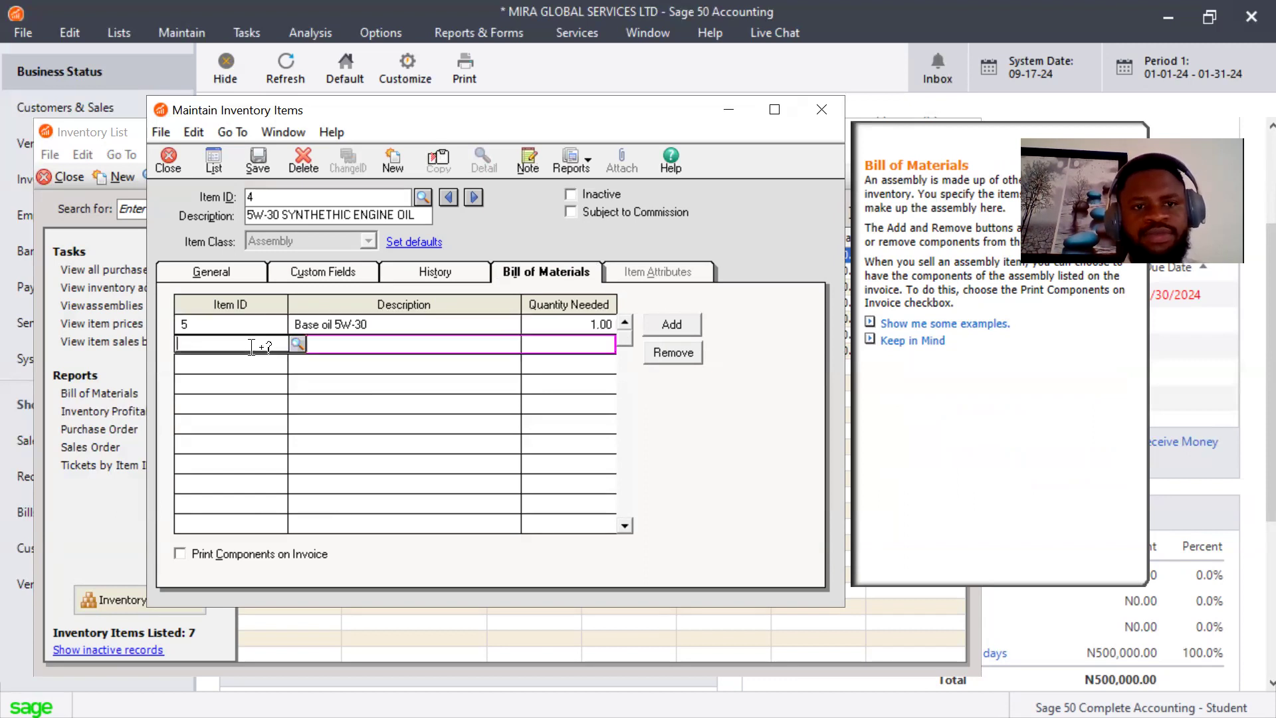
click(298, 343)
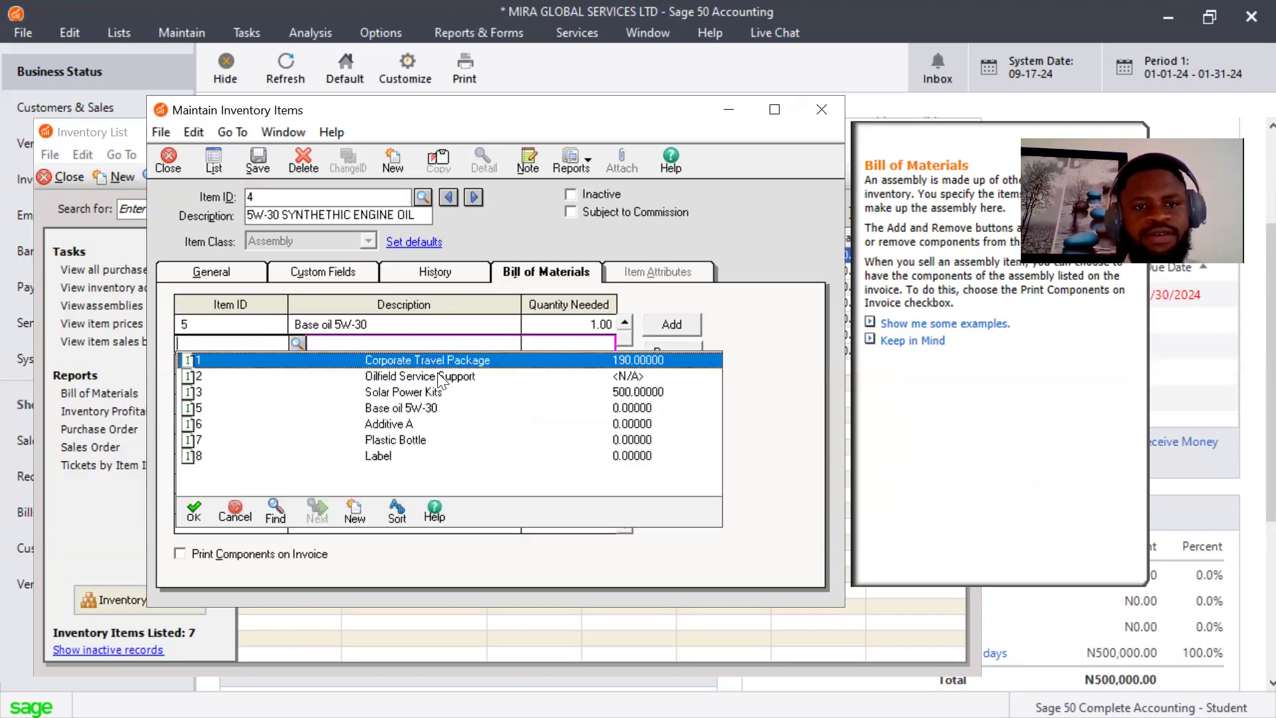
double_click(400, 424)
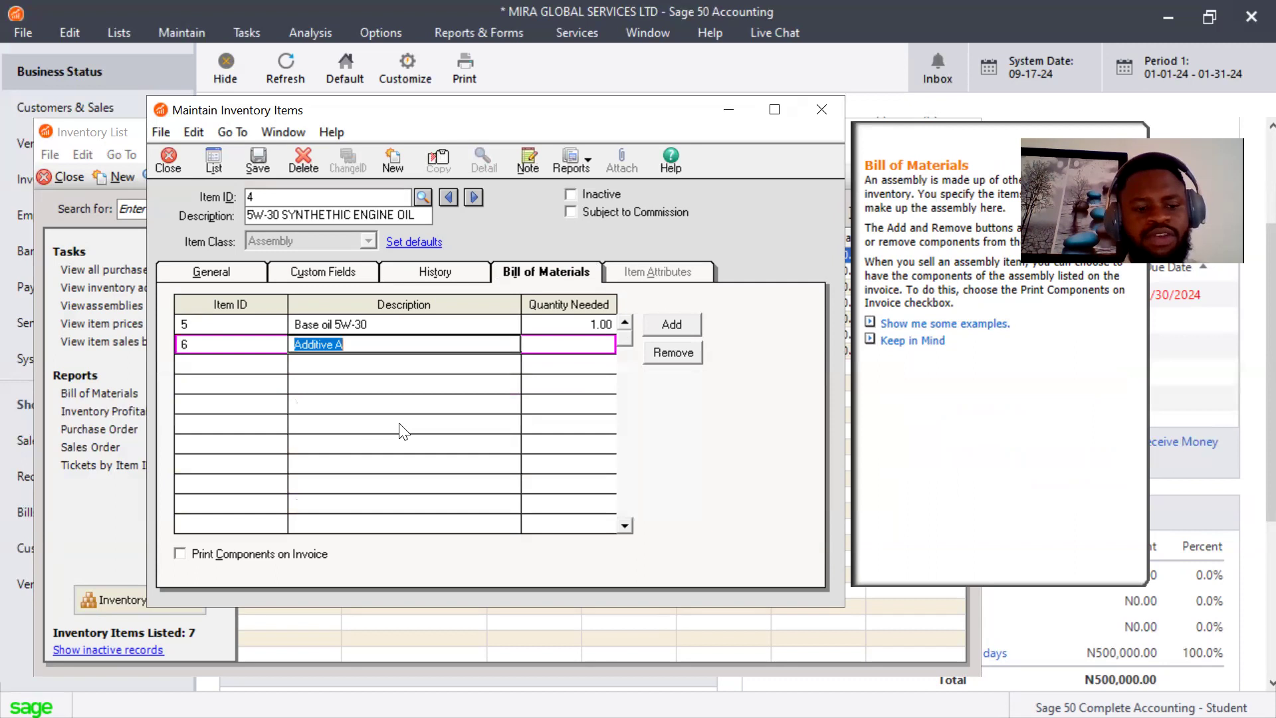
key(Tab)
text(0.5)
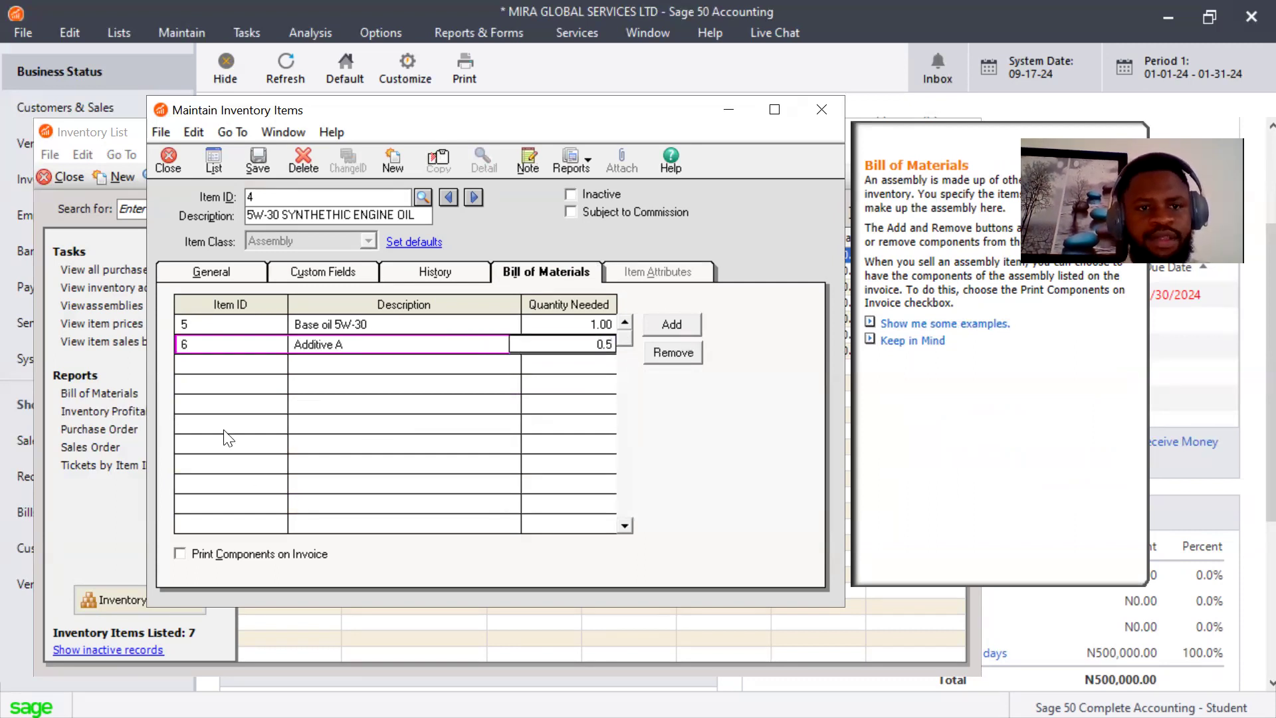
Add Plastic Bottle (item 7) as the third bill of materials component with a quantity needed of 1
click(228, 364)
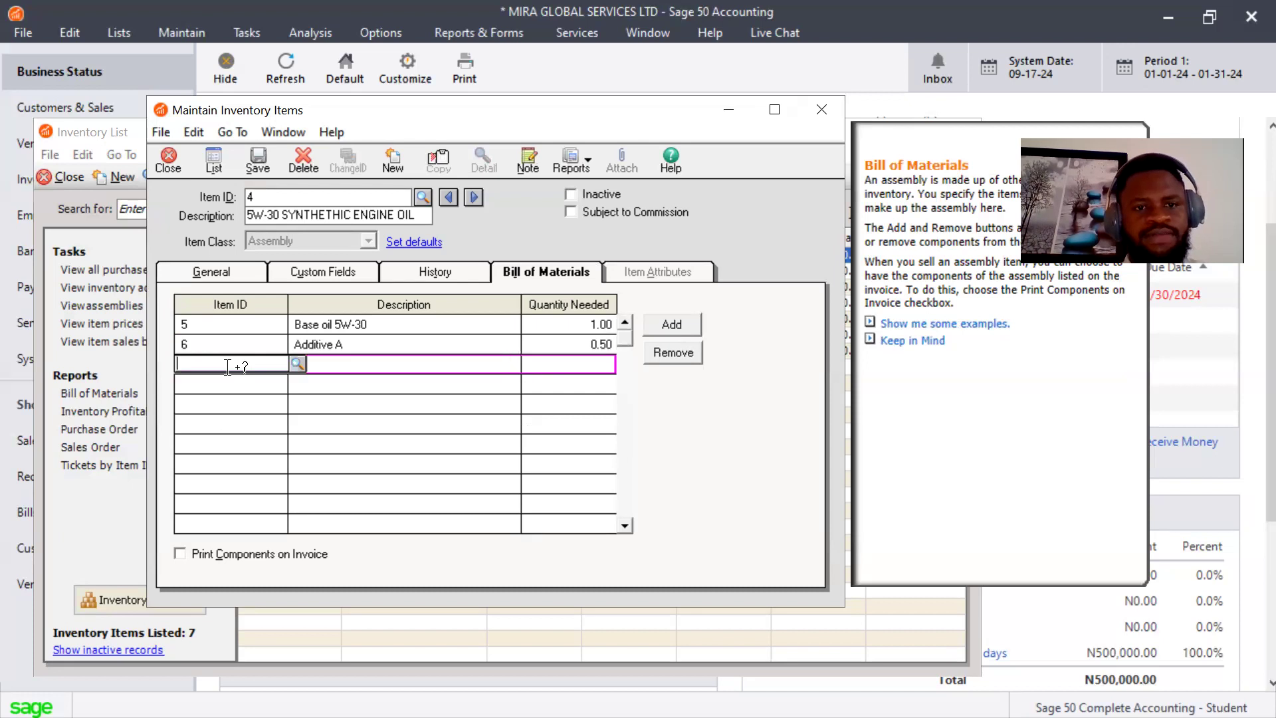
click(294, 364)
double_click(351, 459)
key(Tab)
text(1)
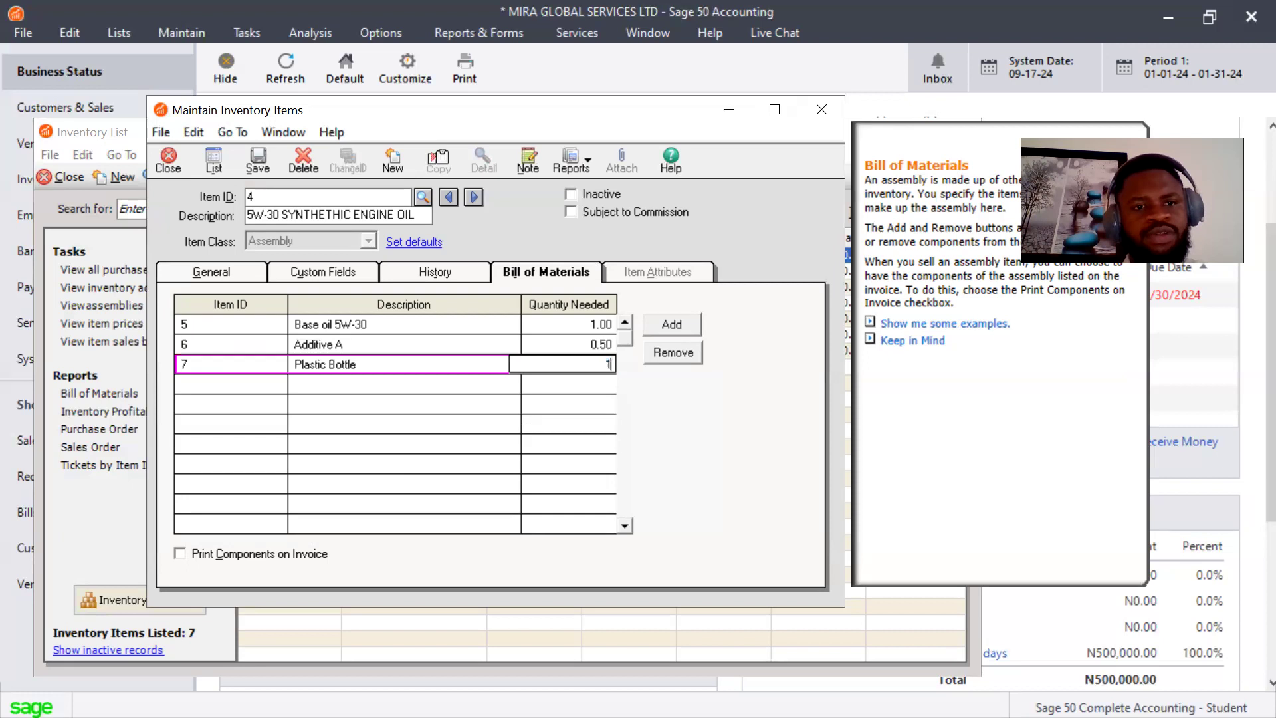
Add Label (item 8) as the fourth bill of materials component with a quantity needed of 1
click(265, 387)
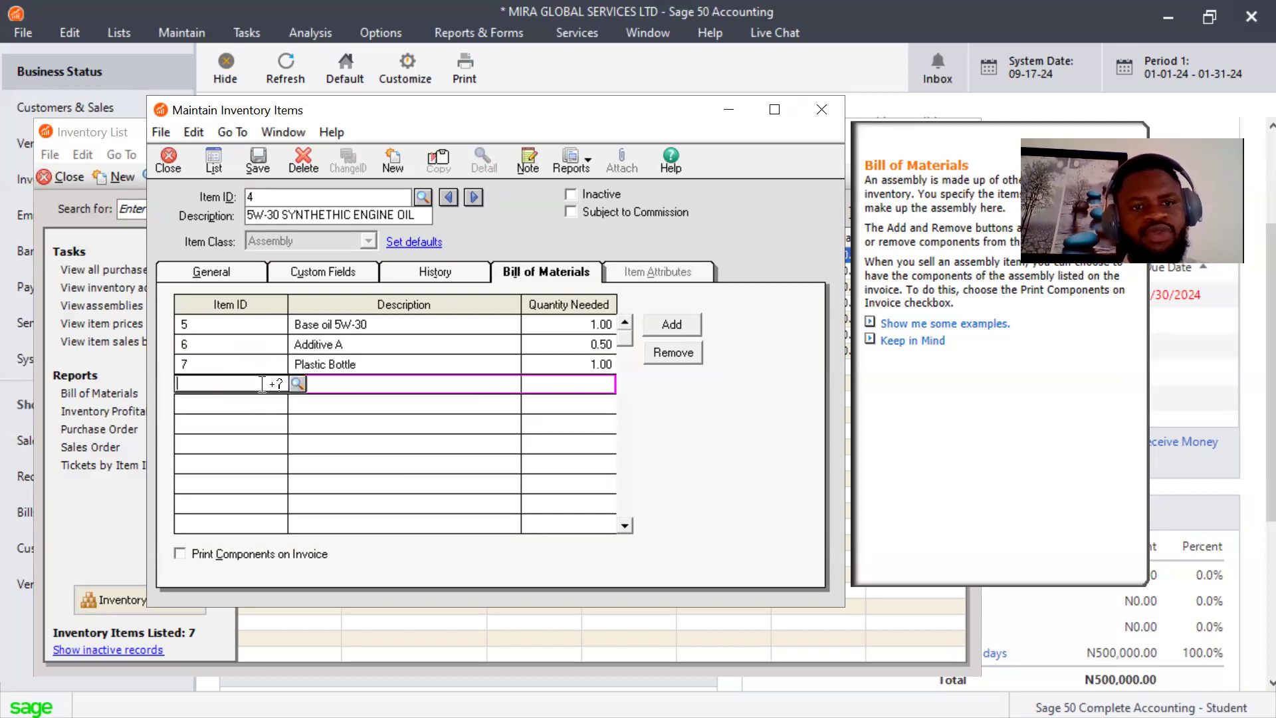
click(298, 386)
double_click(271, 506)
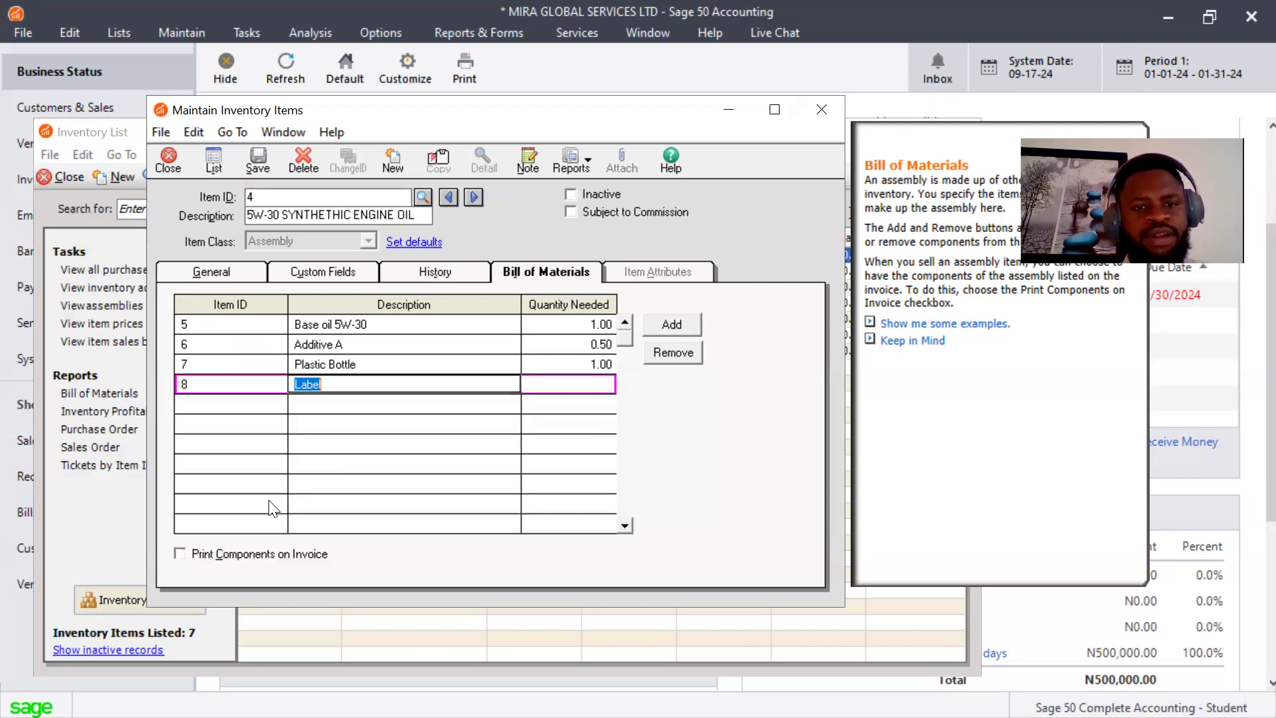
key(Tab)
text(1)
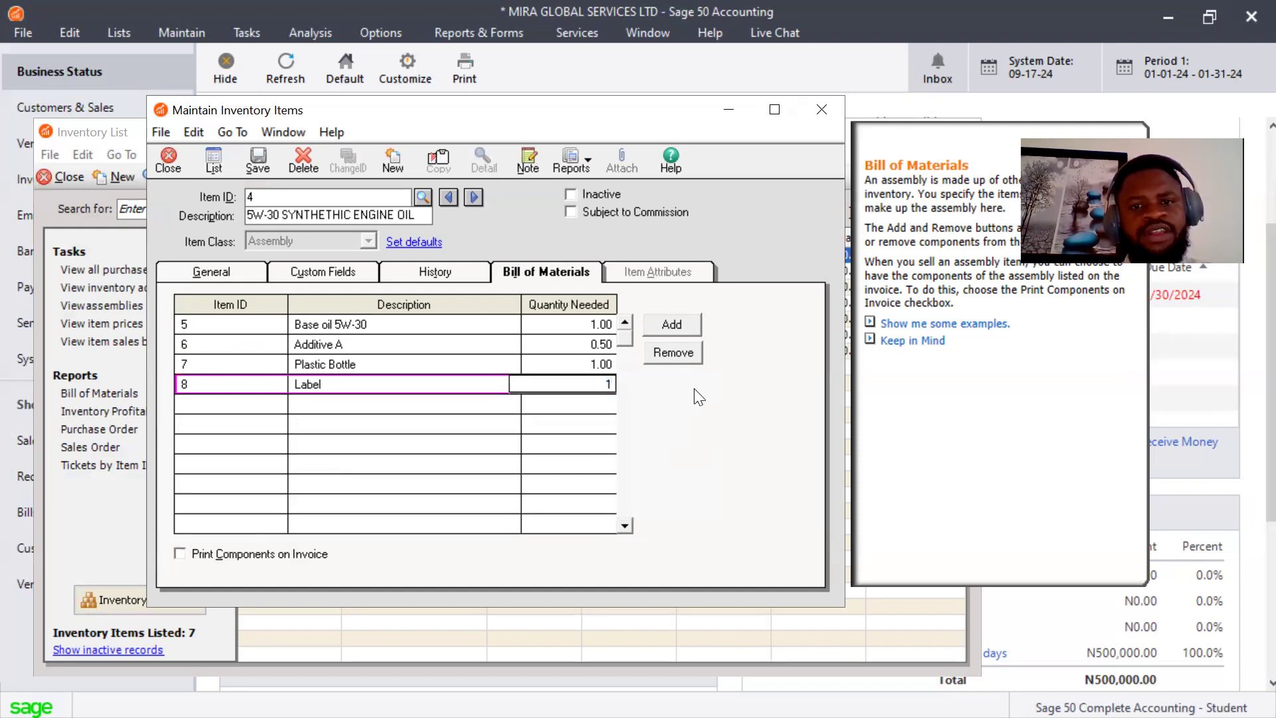
Review the assembly item's general details and component list, and try to save the item
click(246, 273)
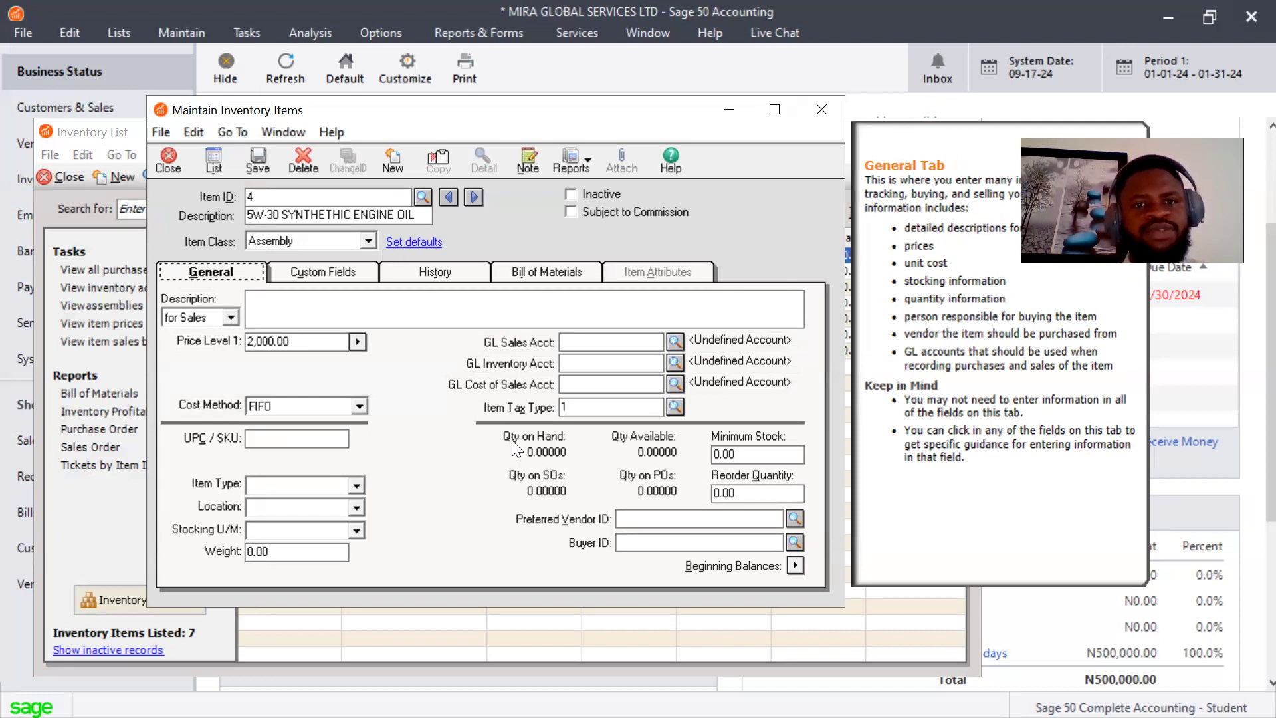
click(531, 273)
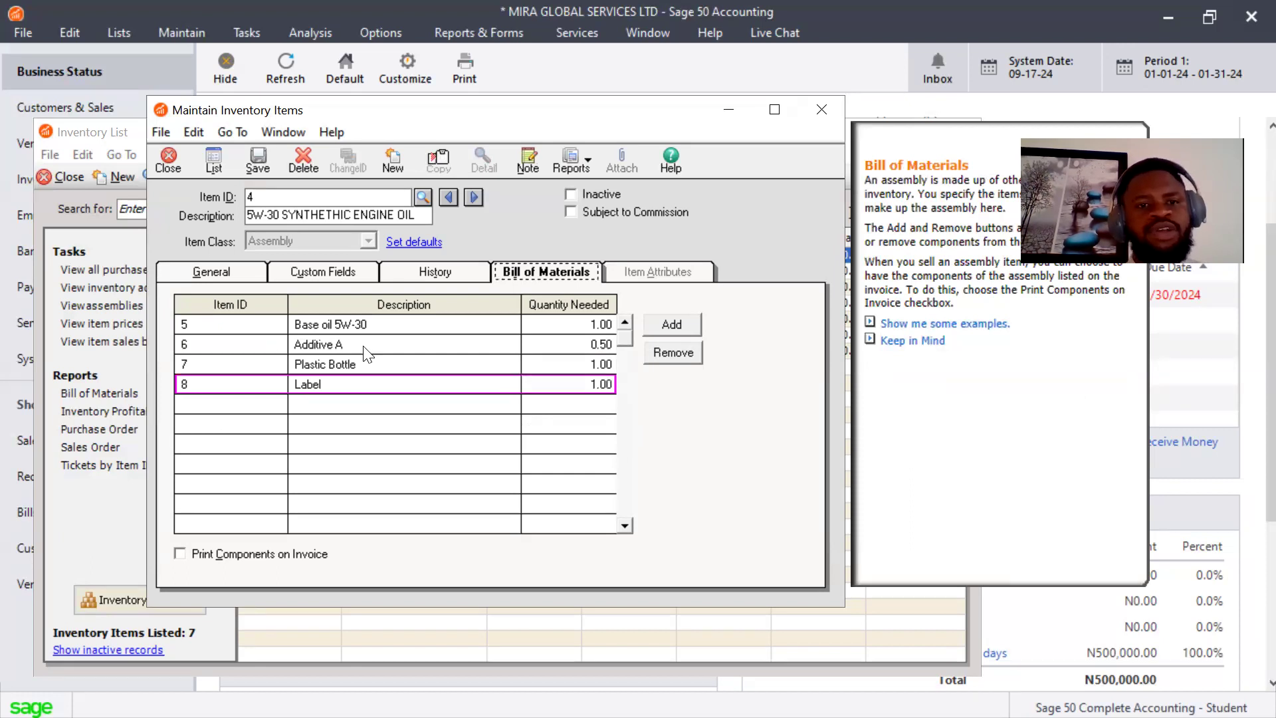
click(250, 162)
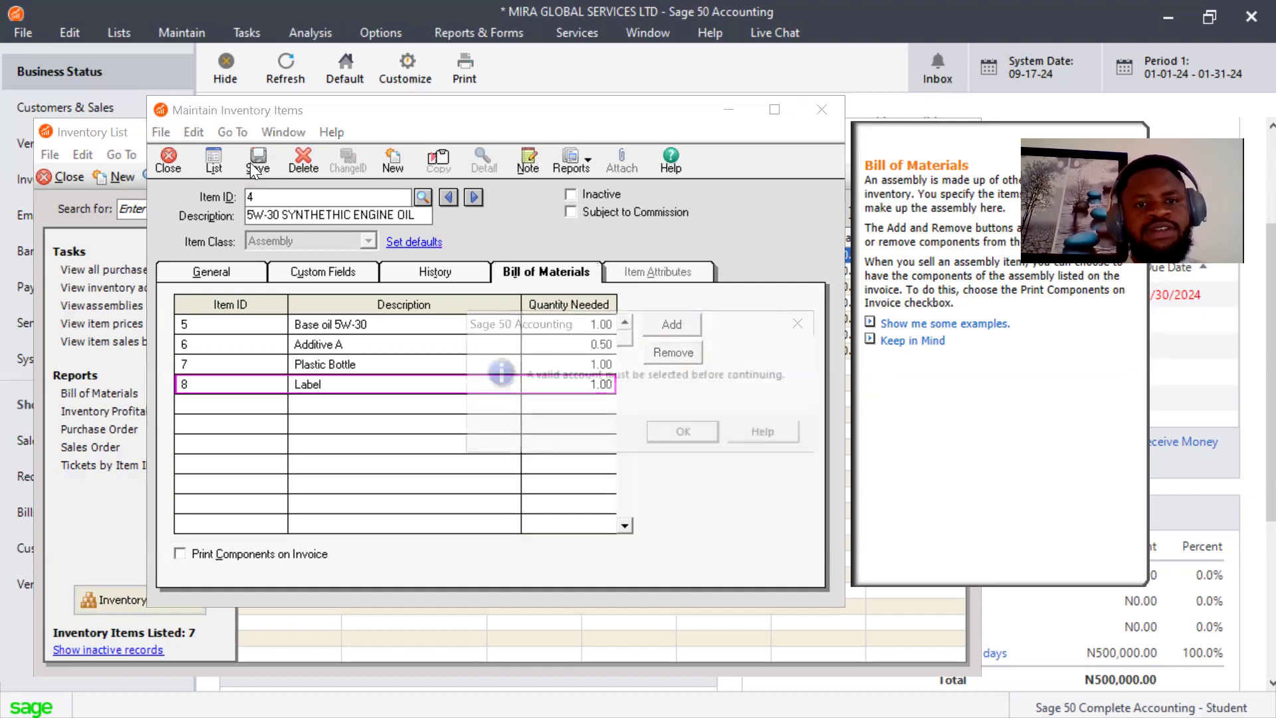
click(674, 438)
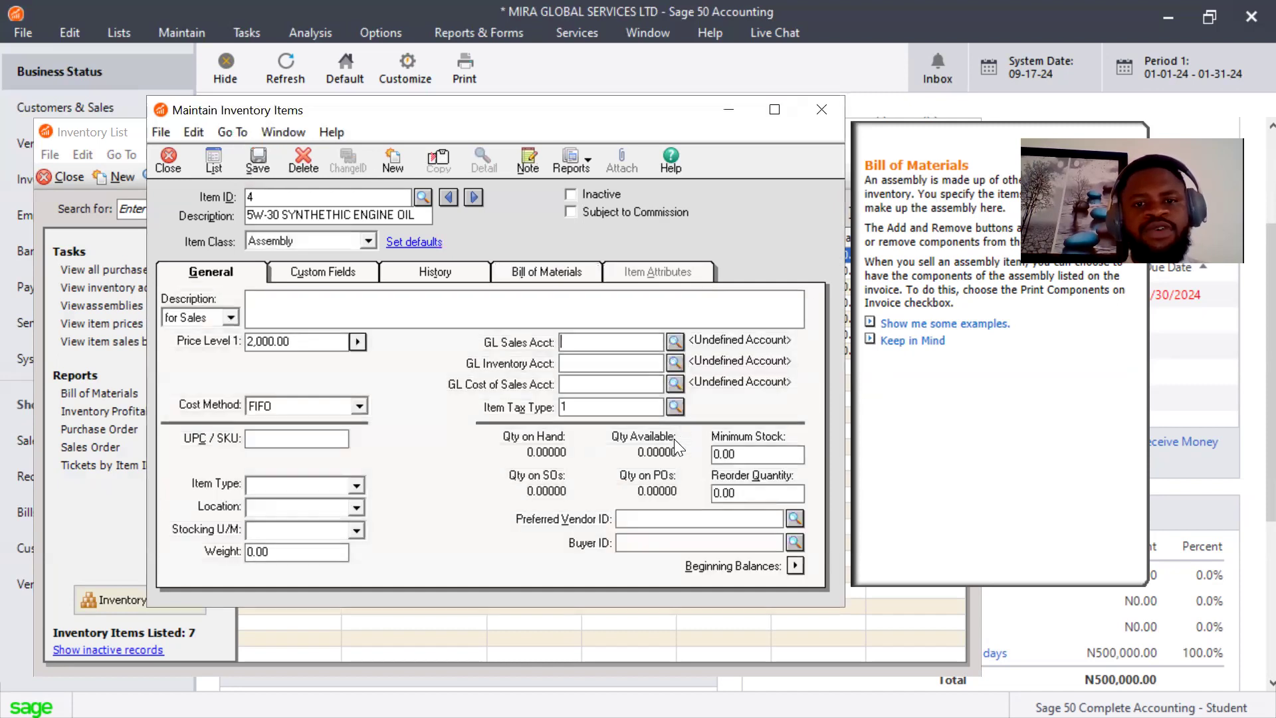
Set the engine oil item's GL sales account to 4007, Sales - Oilfield Services
click(676, 341)
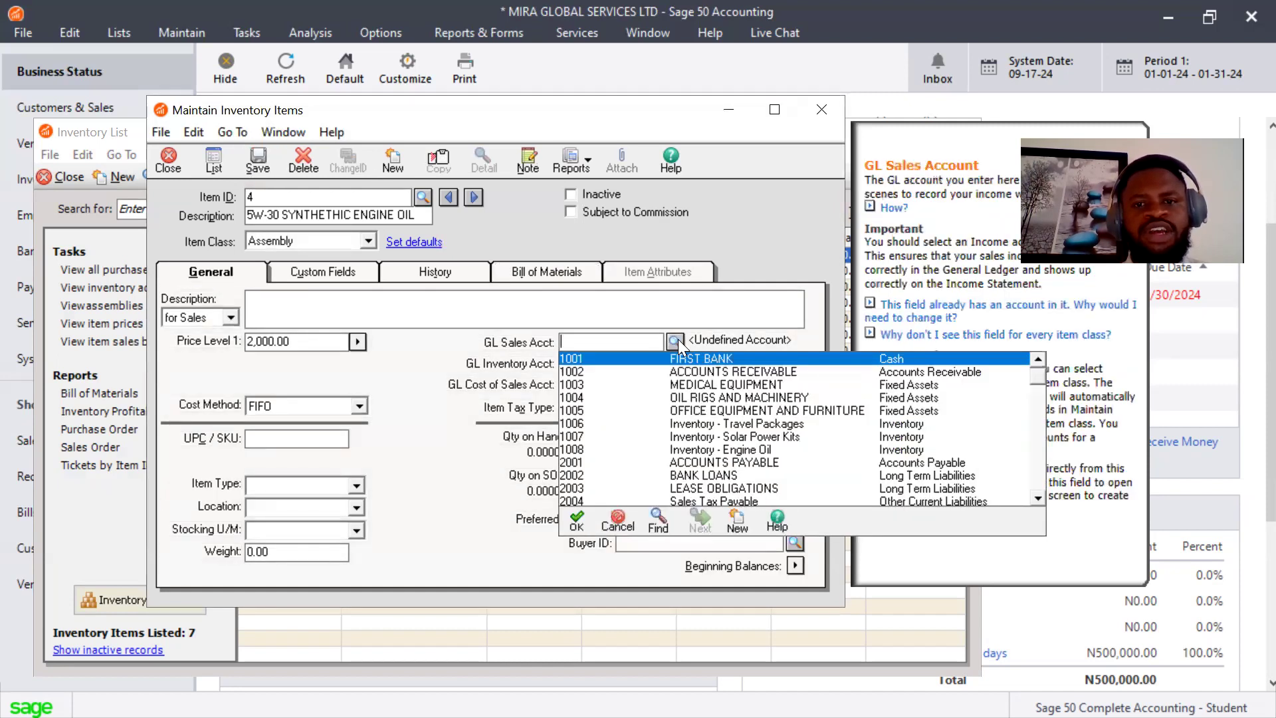
scroll(1038, 499, down, 3)
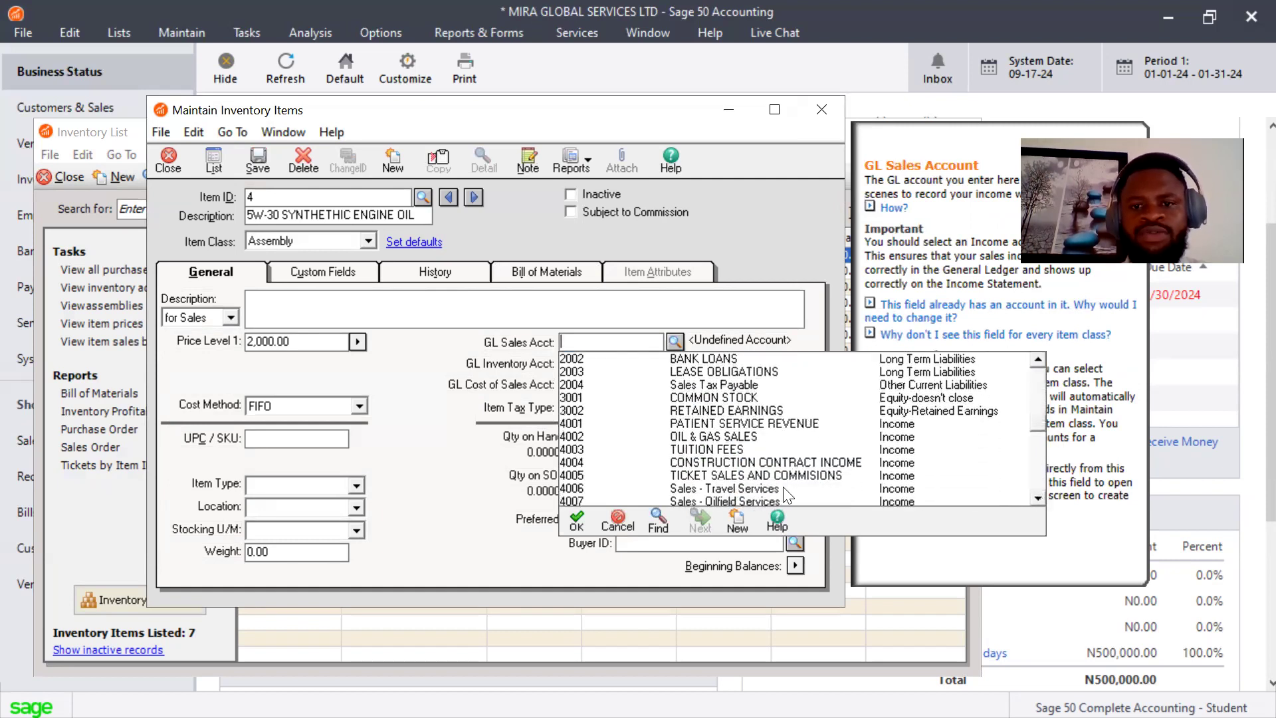
double_click(818, 499)
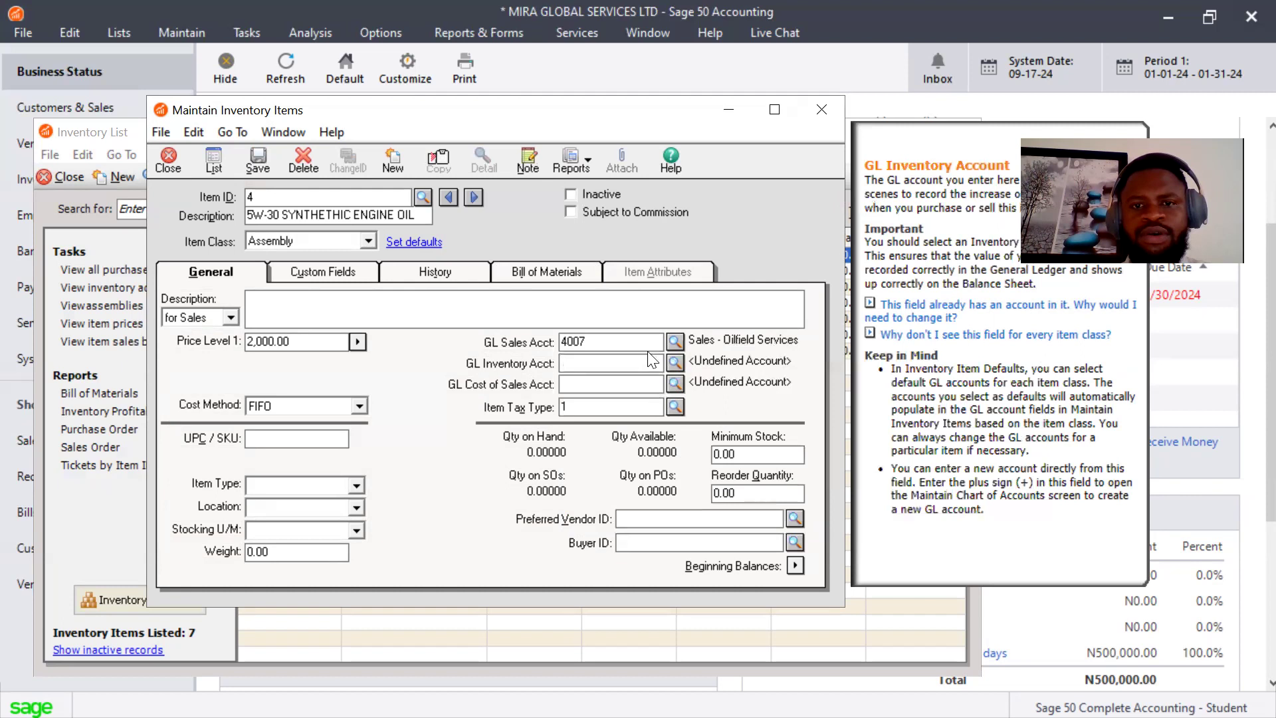
click(674, 341)
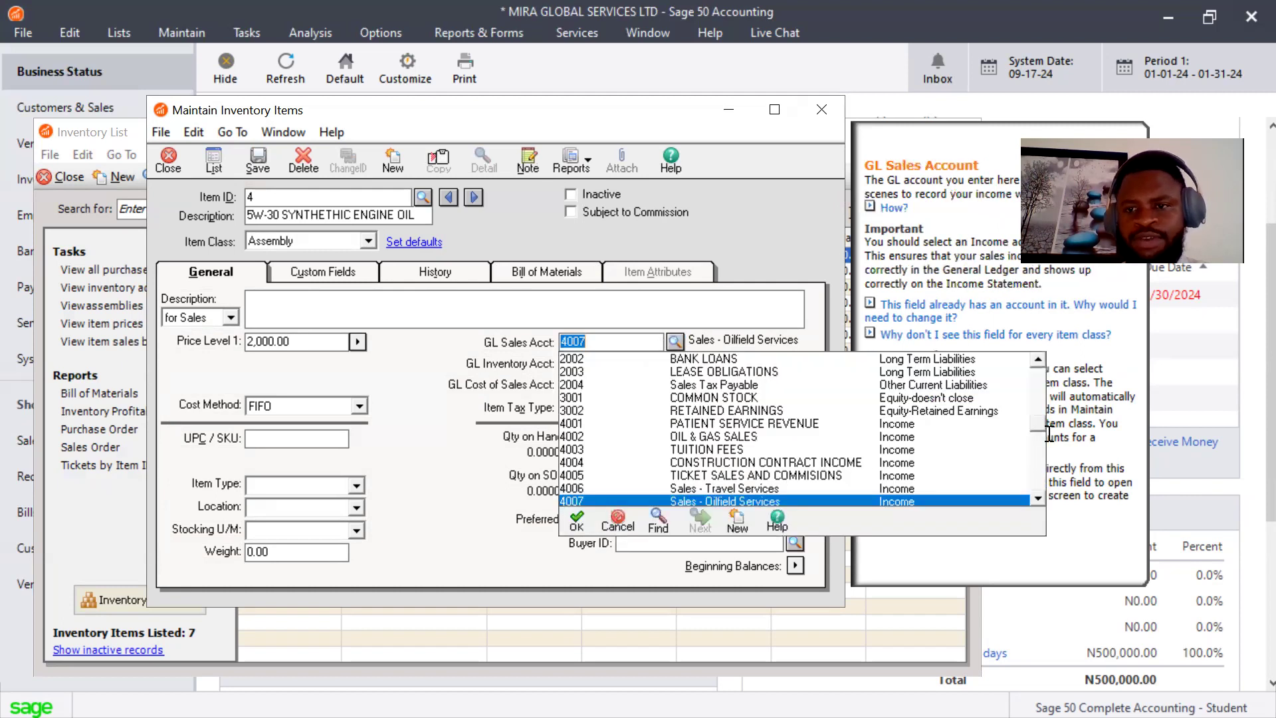
scroll(1034, 495, down, 2)
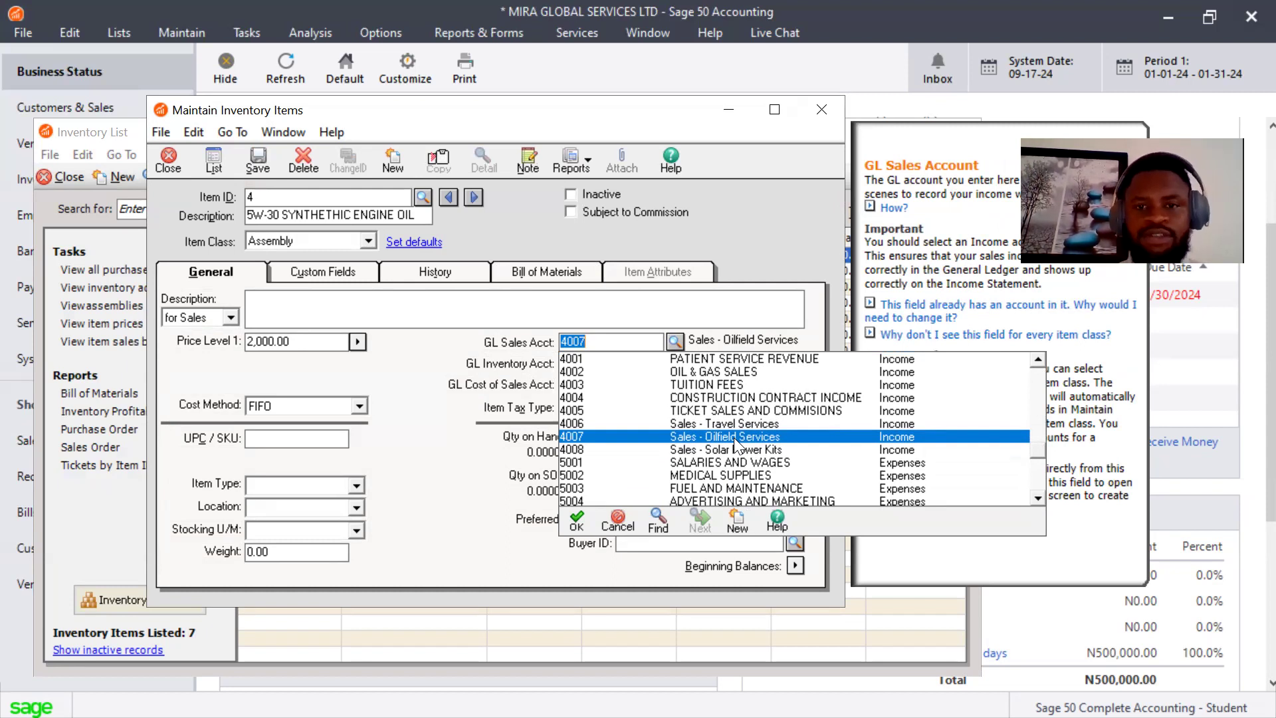
click(733, 437)
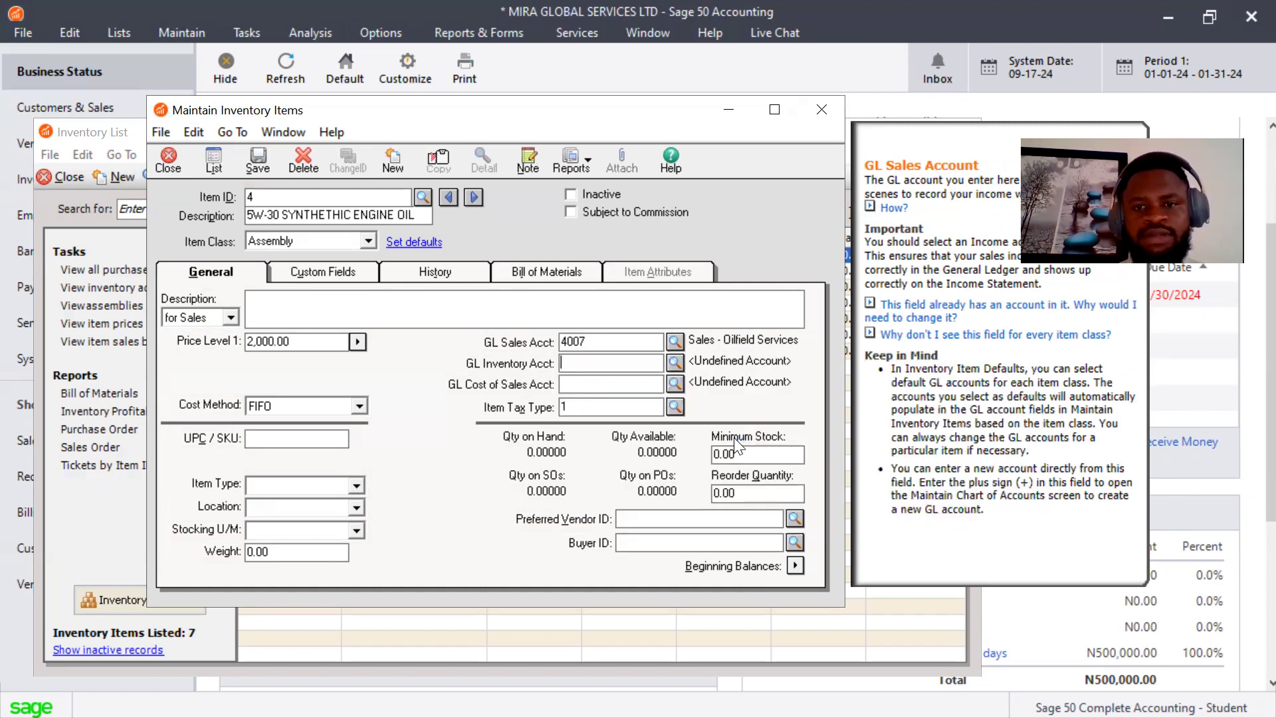
Set the GL inventory account to 1008 Inventory - Engine Oil and the cost of sales account to 7002, and save the item
click(674, 364)
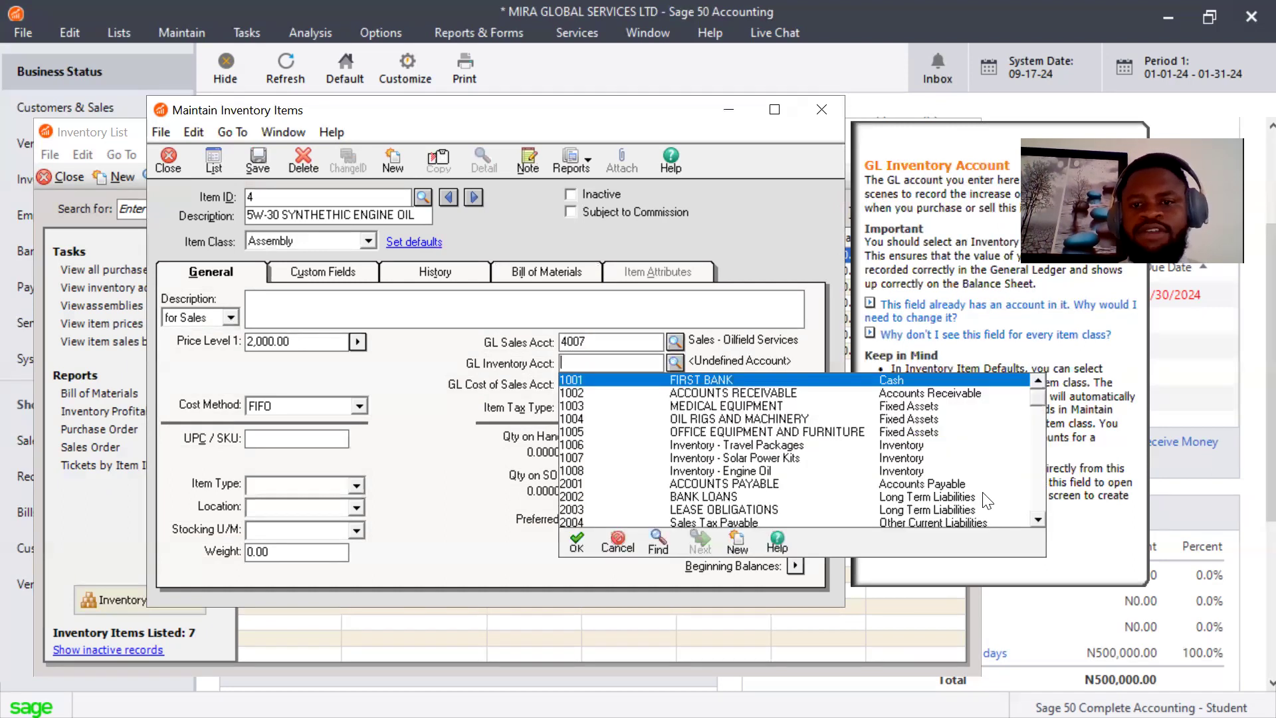
double_click(794, 469)
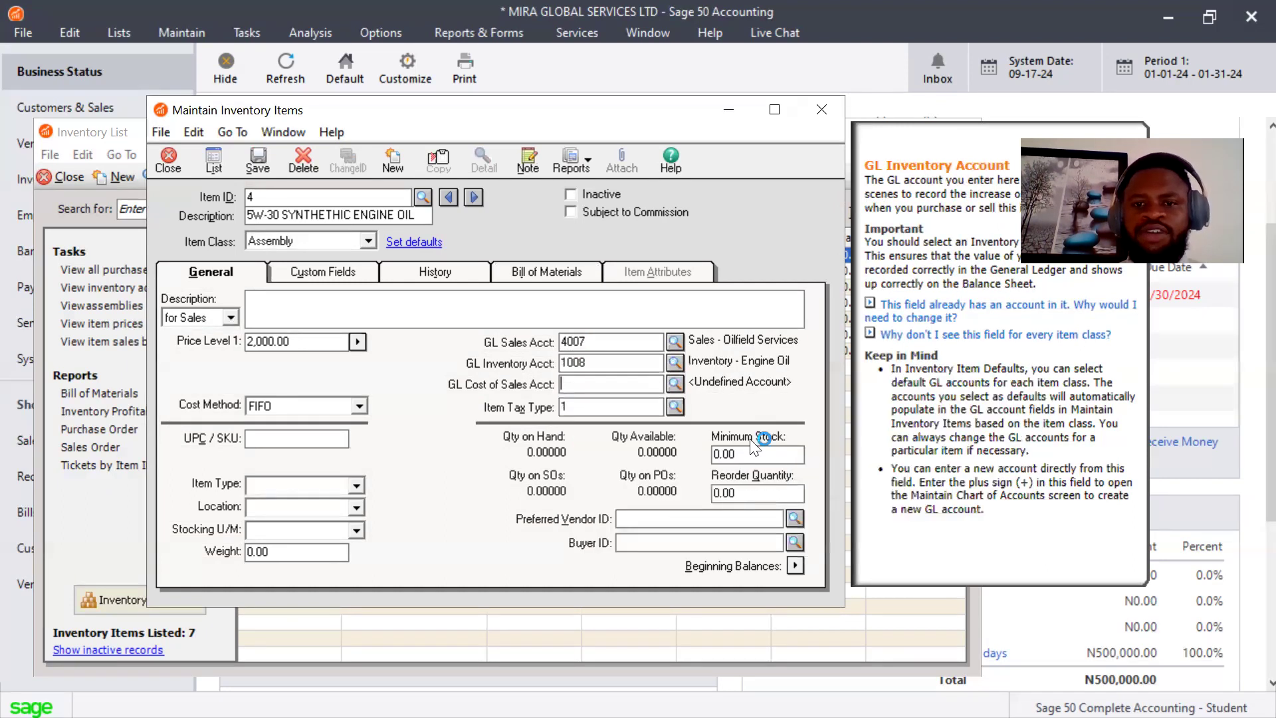
click(674, 383)
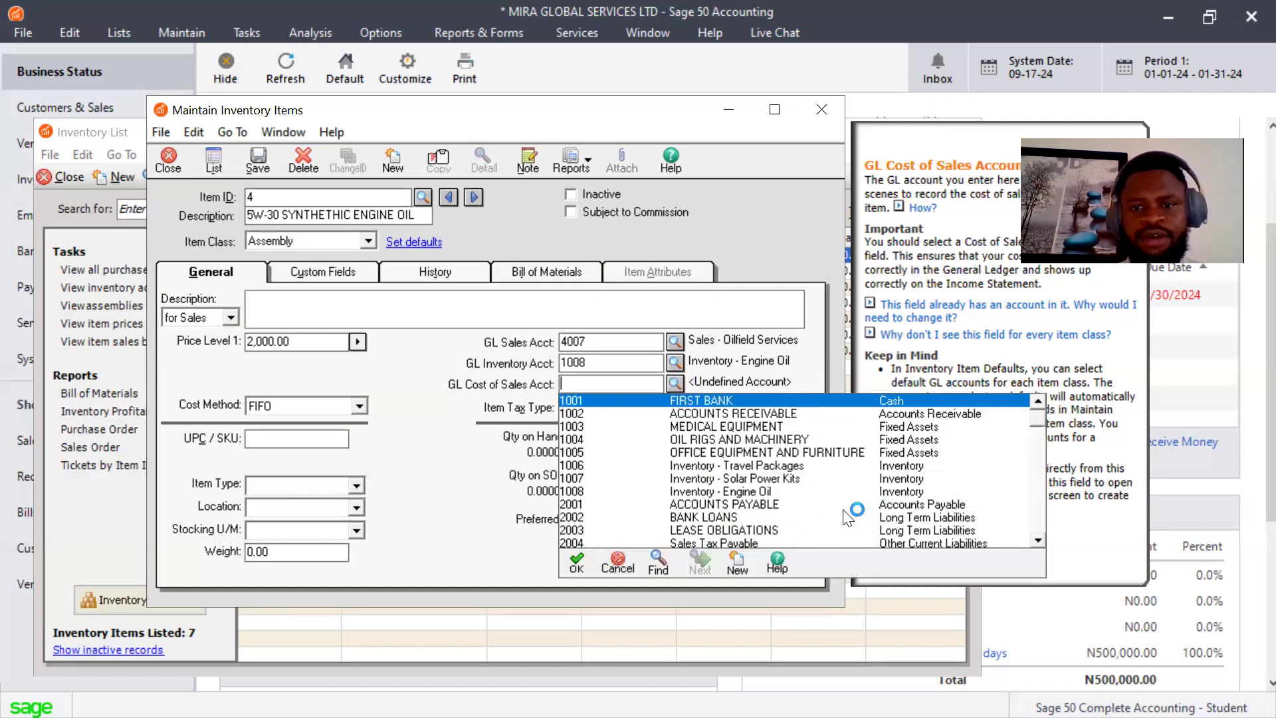
drag(1037, 540, 1037, 540)
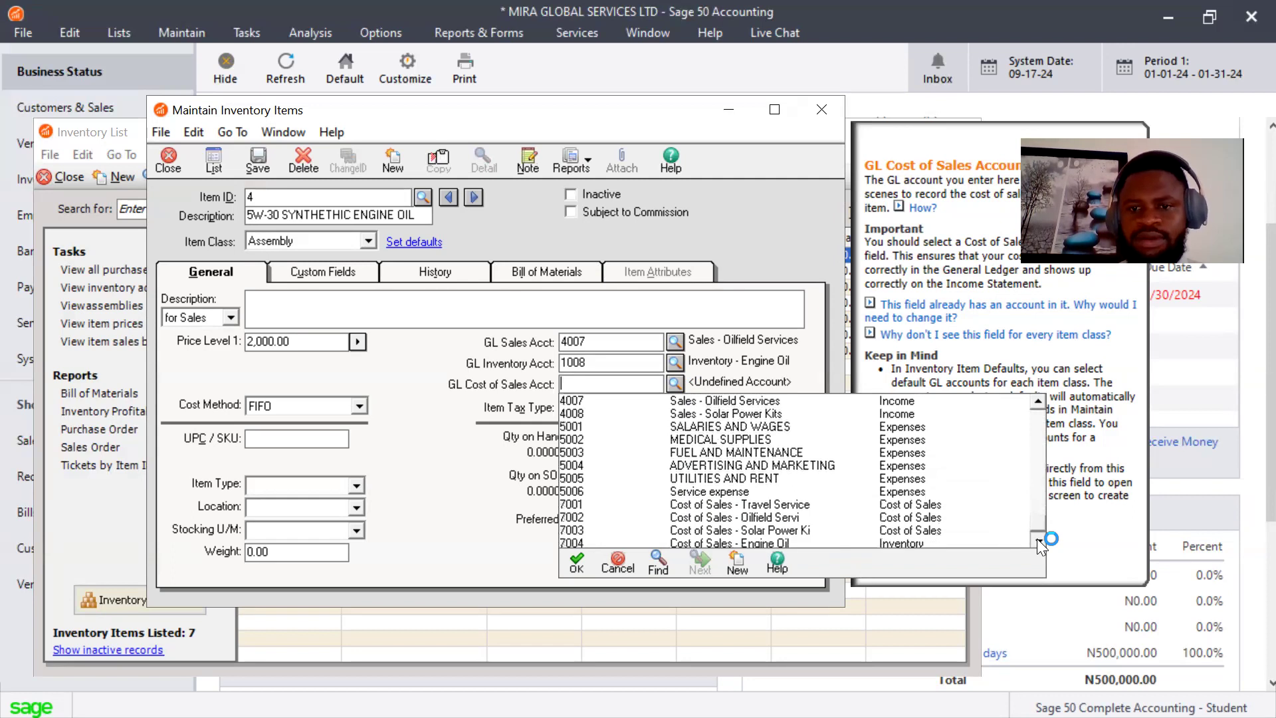
double_click(799, 513)
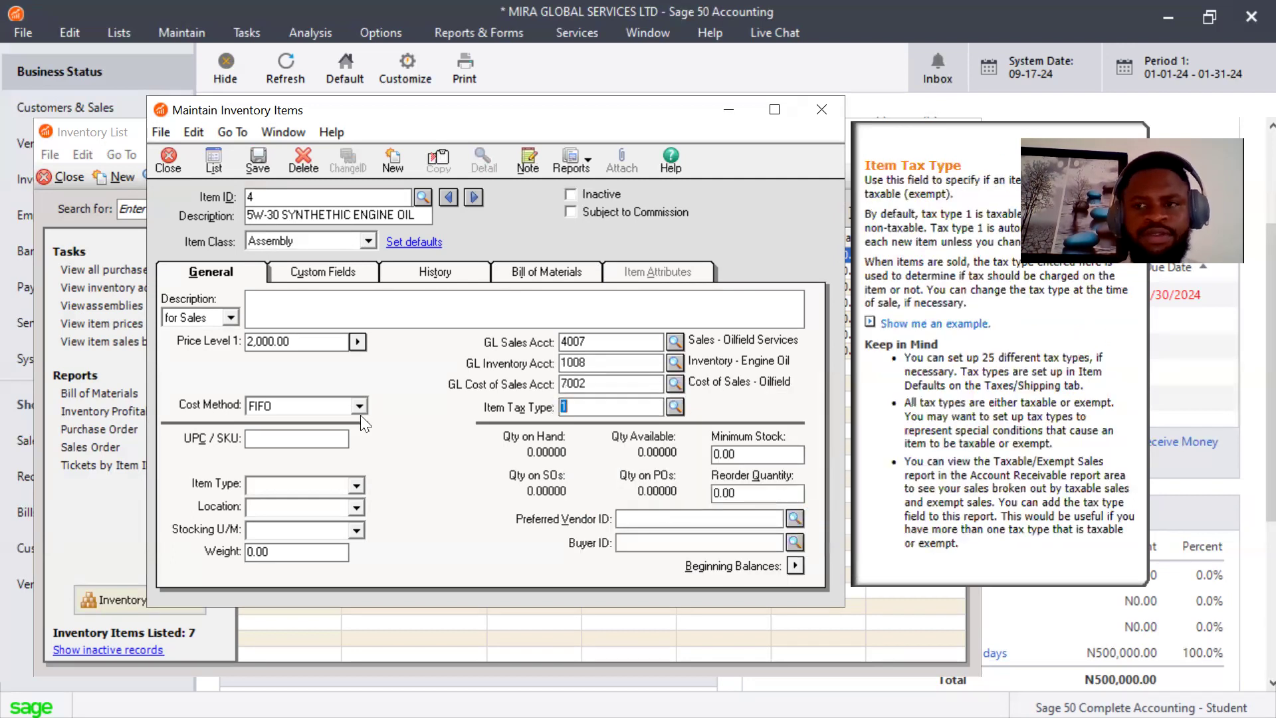
click(256, 157)
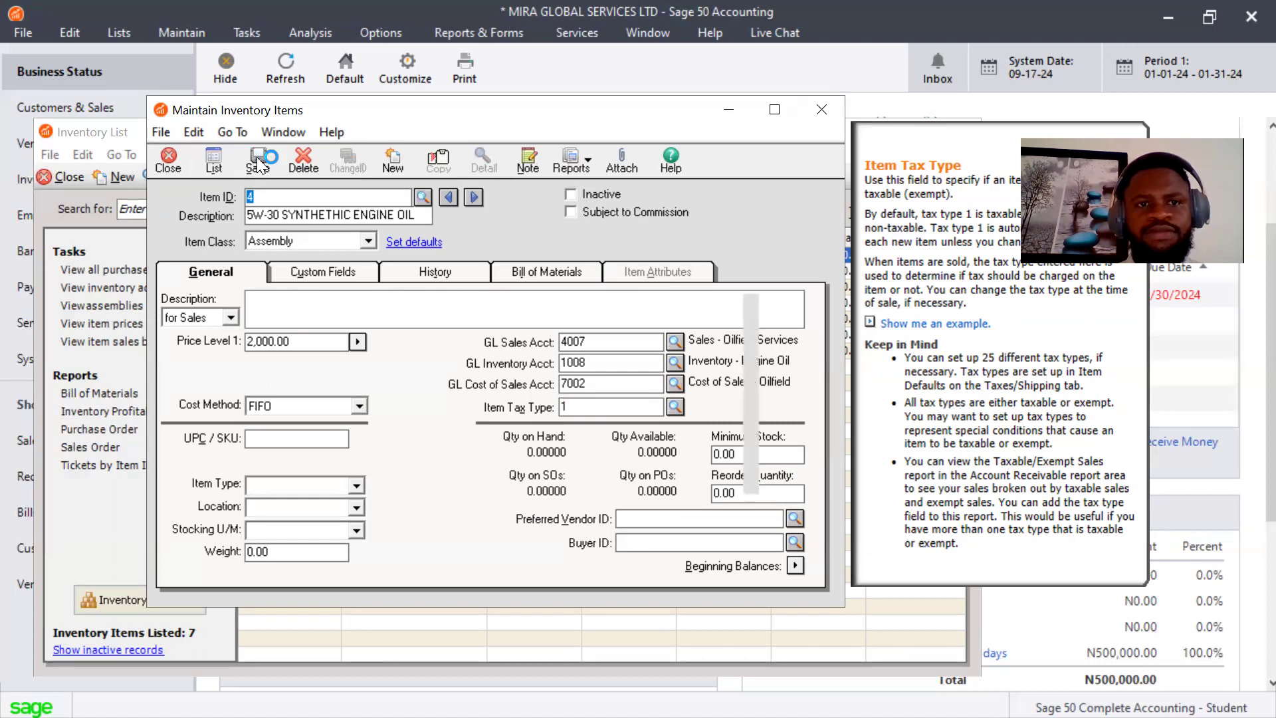
Check the engine oil assembly's entry in the inventory list and close the list
click(214, 160)
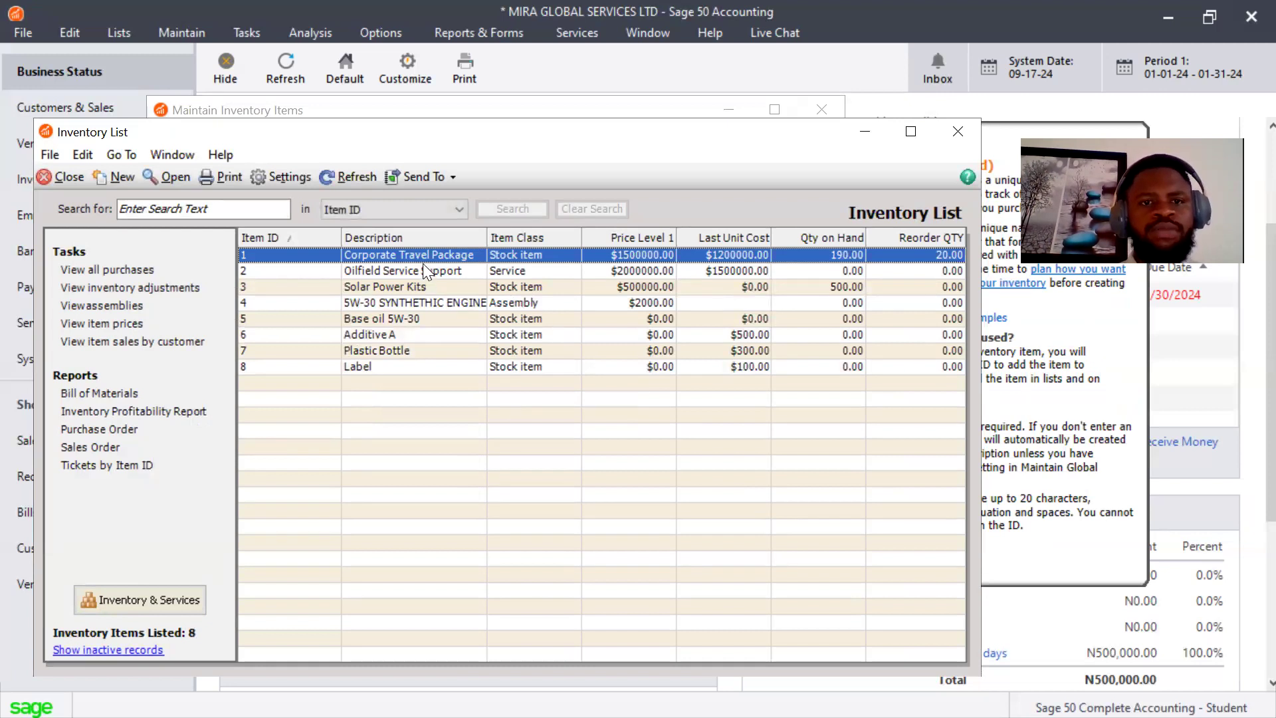
click(416, 302)
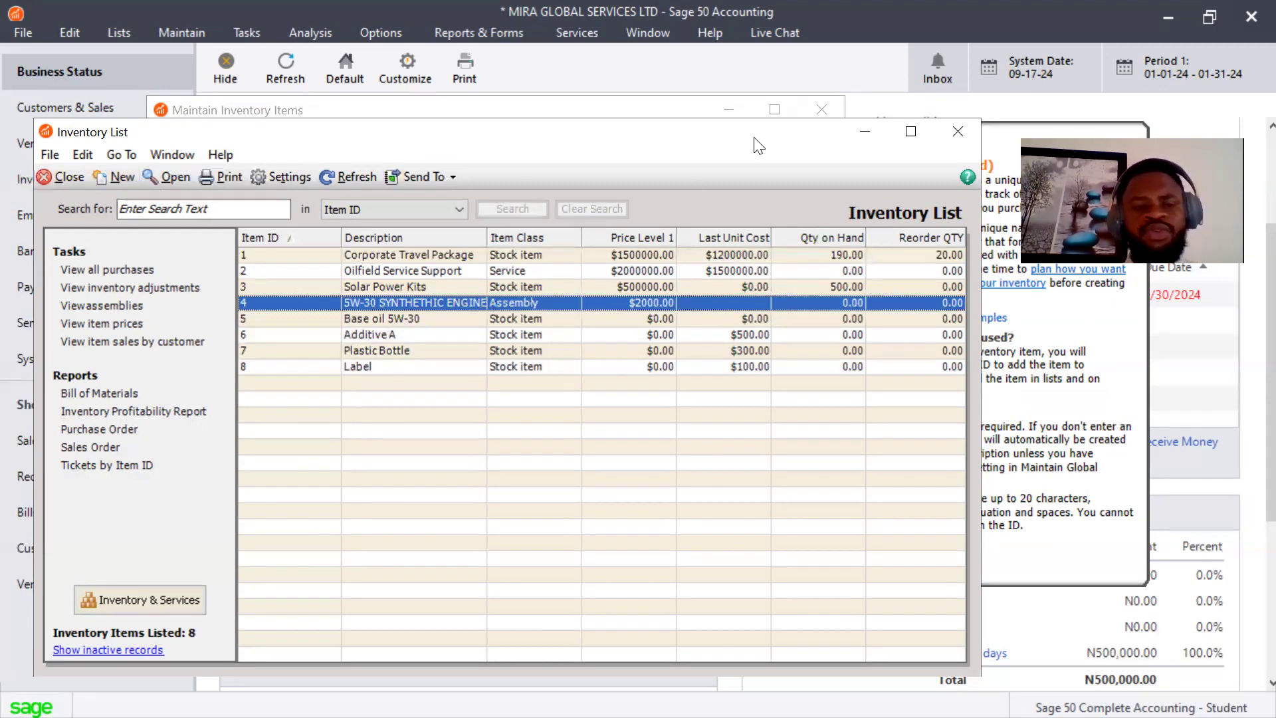
click(956, 133)
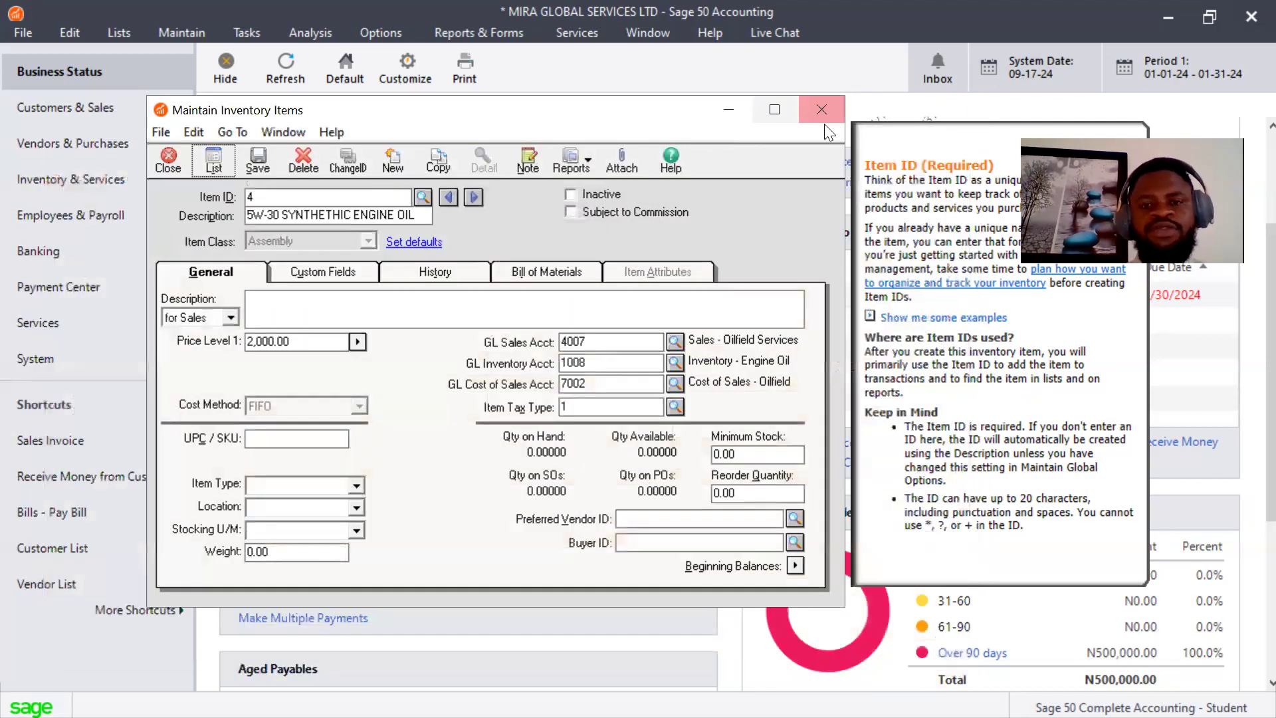
click(968, 105)
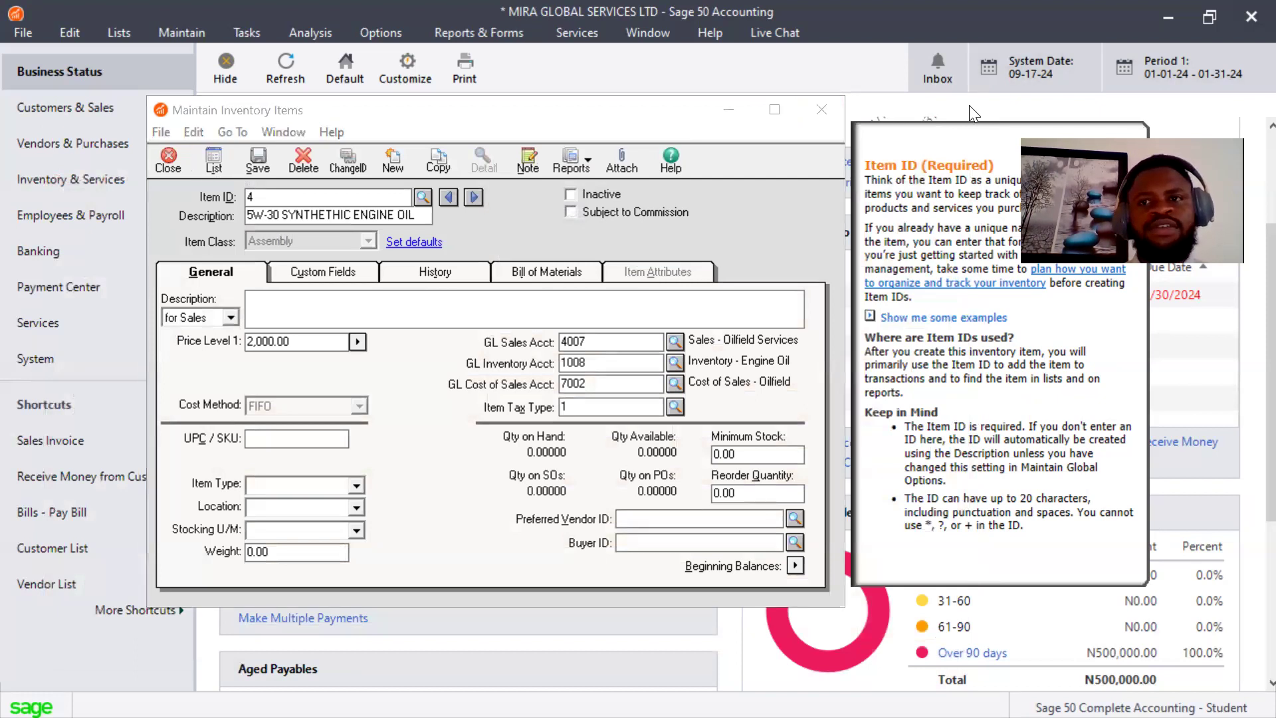